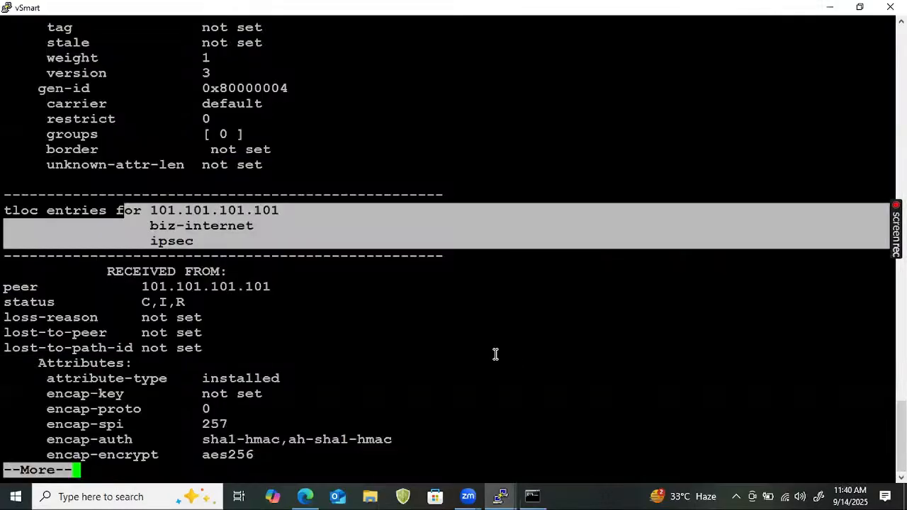
Quit the pager and run show omp tloc-paths on the vSmart, correcting the mistyped command
key("Return")
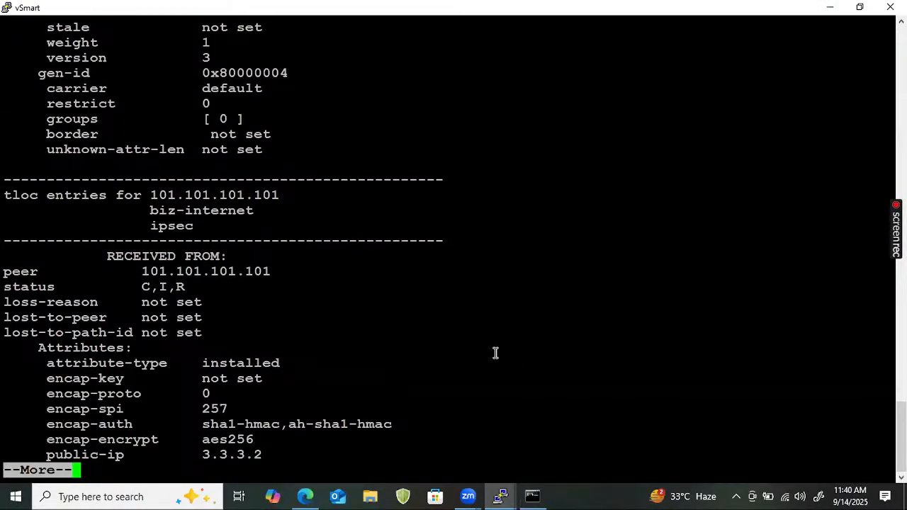
type("q")
type("show")
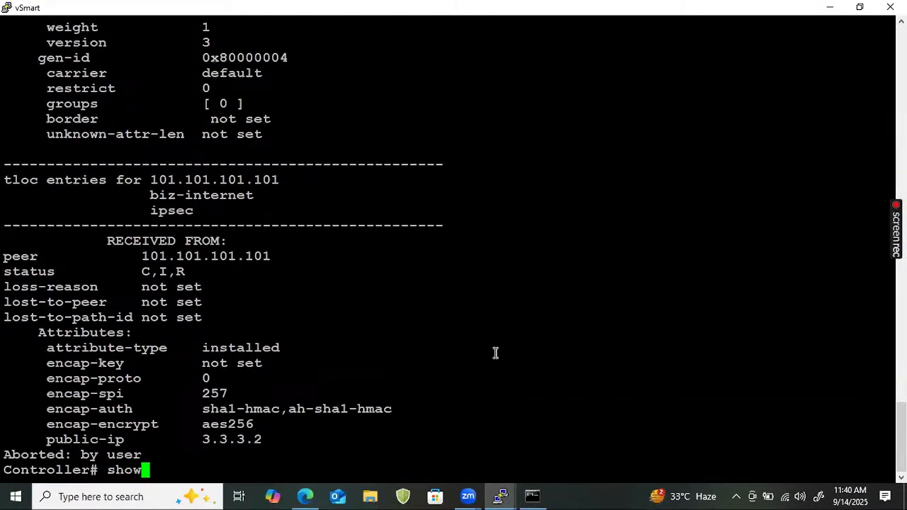
key("BackSpace")
key("BackSpace")
key("BackSpace")
key("BackSpace")
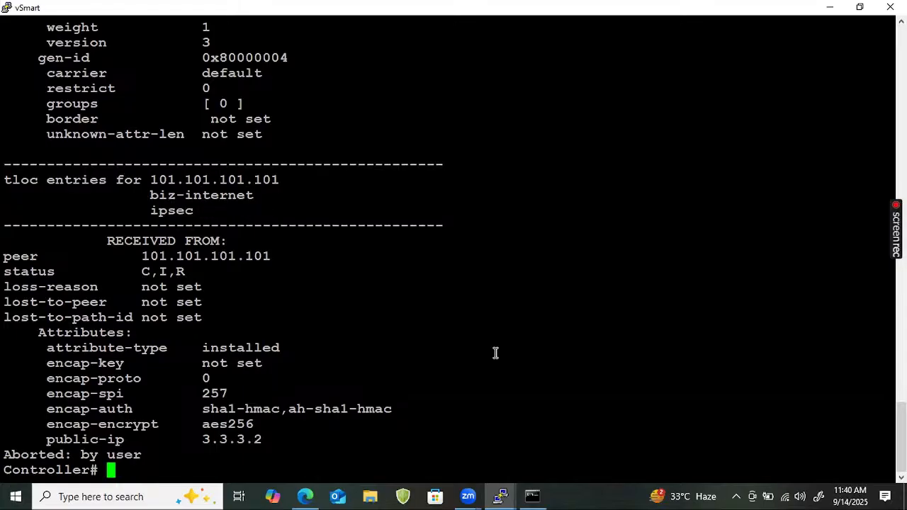
type("show ompl")
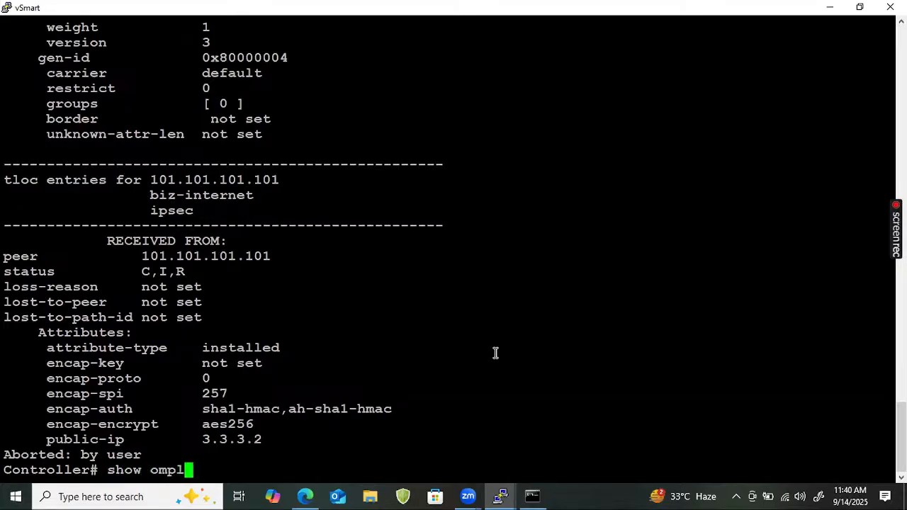
key("Return")
key("BackSpace")
key("BackSpace")
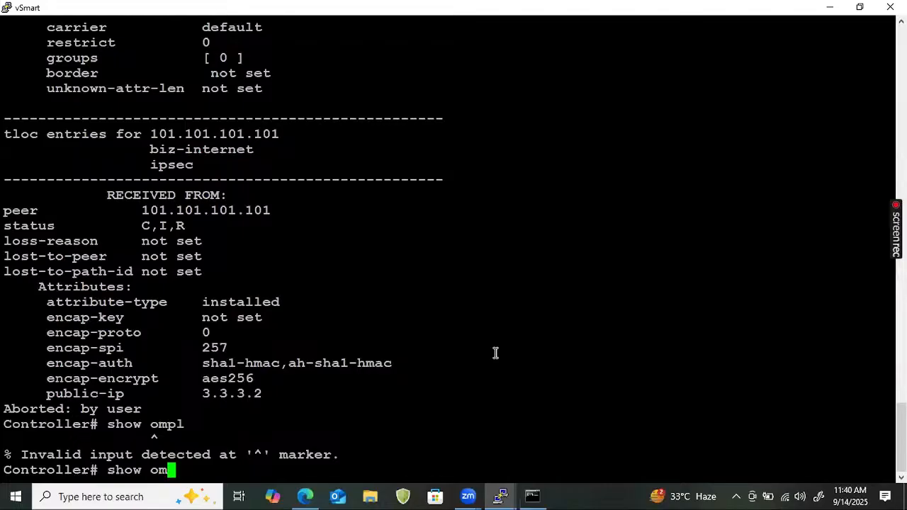
type("p tloc")
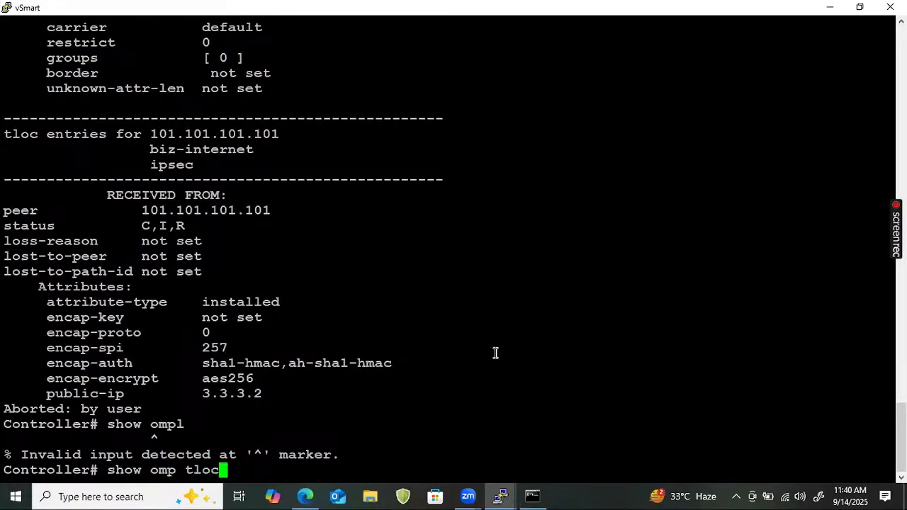
type("-paths")
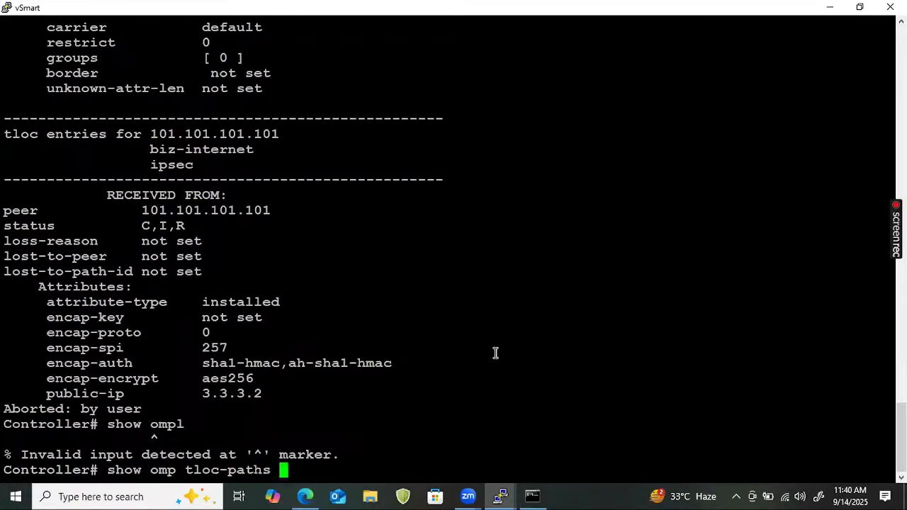
key("Return")
key("Return")
key("Return")
key("Return")
key("Return")
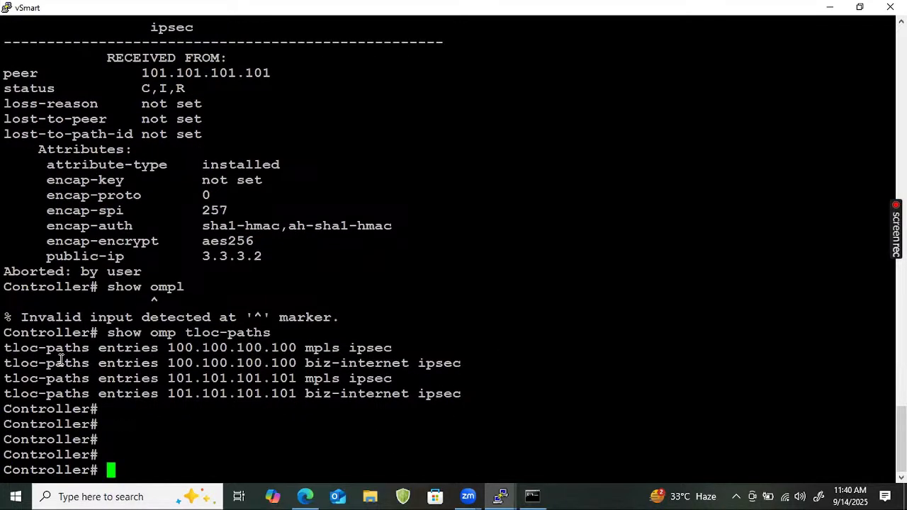
Highlight the tloc-paths entries for 100.100.100.100 and 101.101.101.101, then the received-from attribute block
left_click_drag(8, 348, 263, 410)
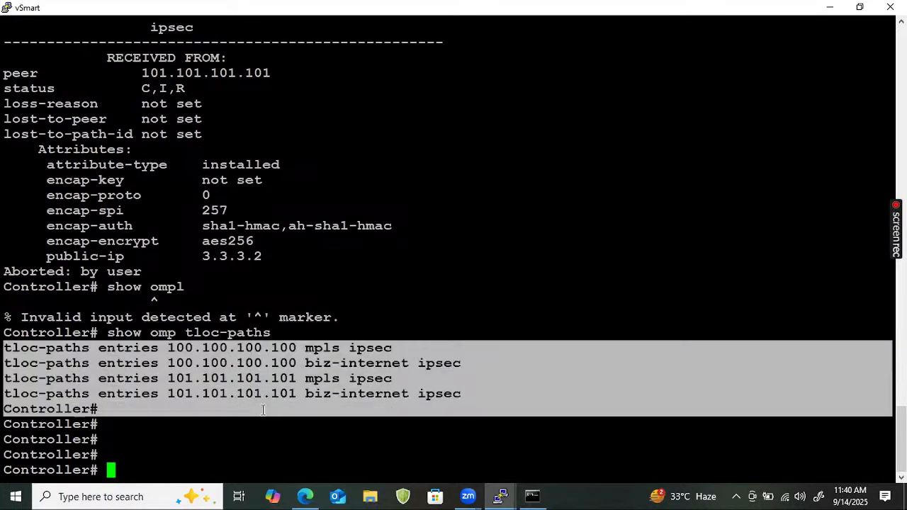
left_click(475, 398)
left_click_drag(475, 387, 299, 384)
left_click_drag(184, 360, 75, 342)
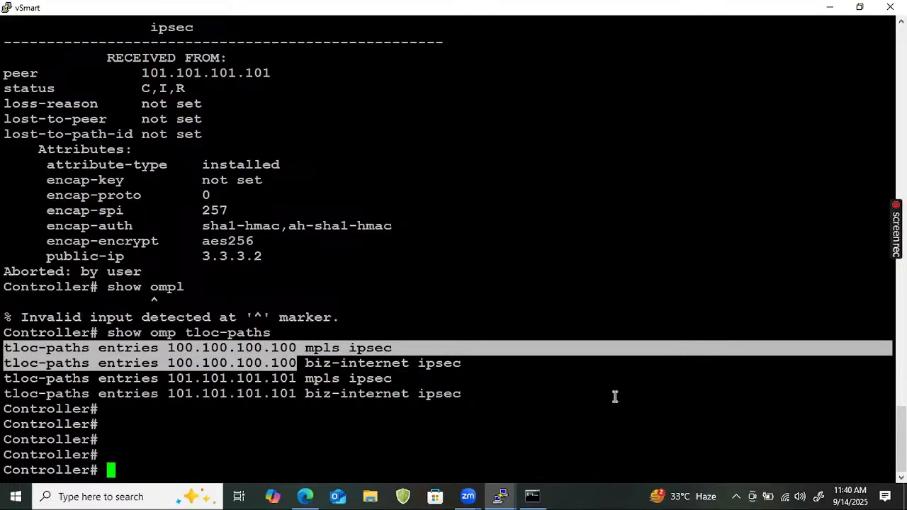
left_click_drag(464, 399, 298, 347)
double_click(119, 317)
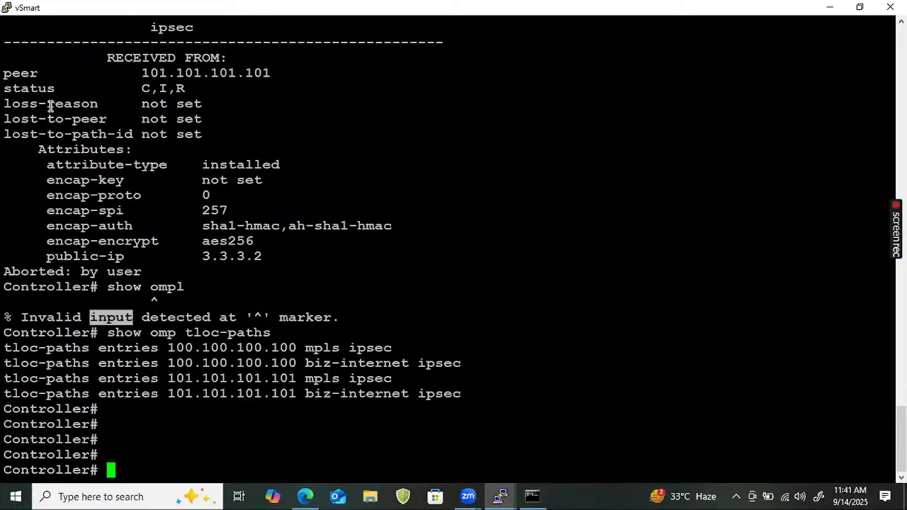
left_click_drag(31, 43, 352, 248)
Run show omp routes and mark the 192.168.1.0/24 route and its mpls TLOC in red
key("Return")
key("Return")
key("Return")
type("sh")
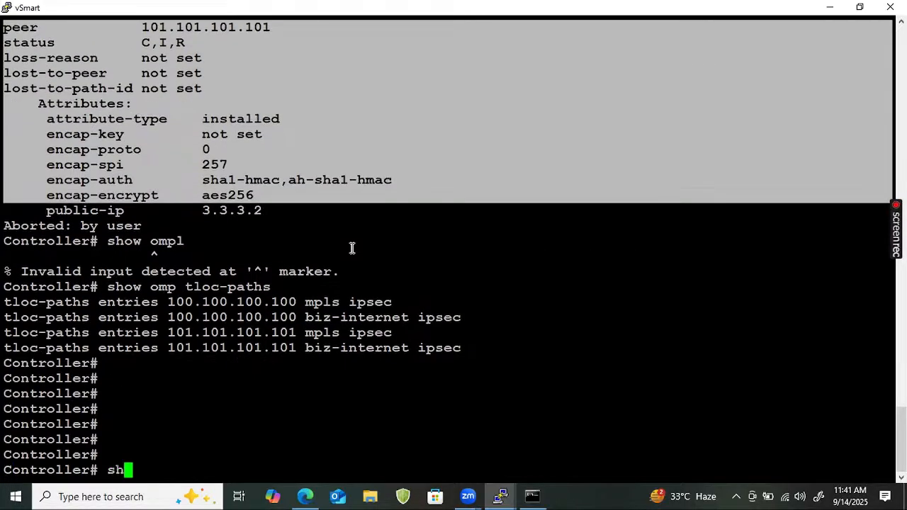
type("ow omp  ")
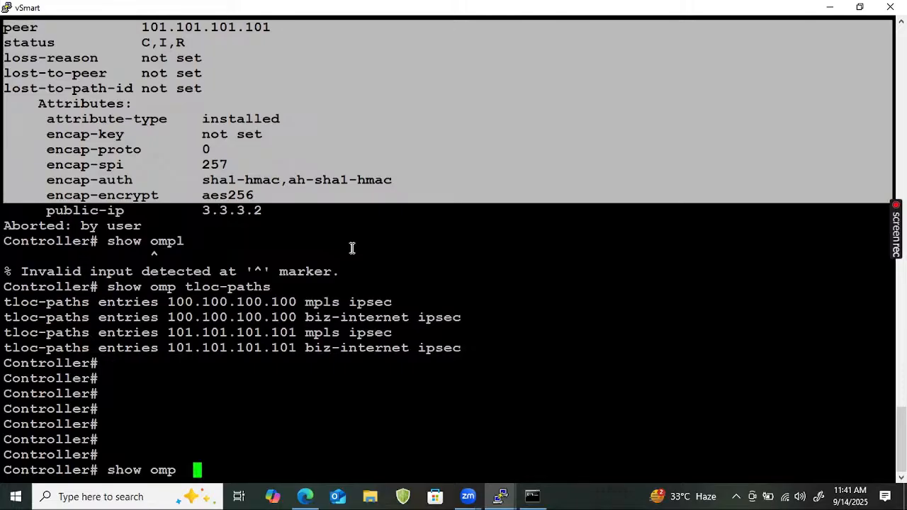
type("routes")
key("Return")
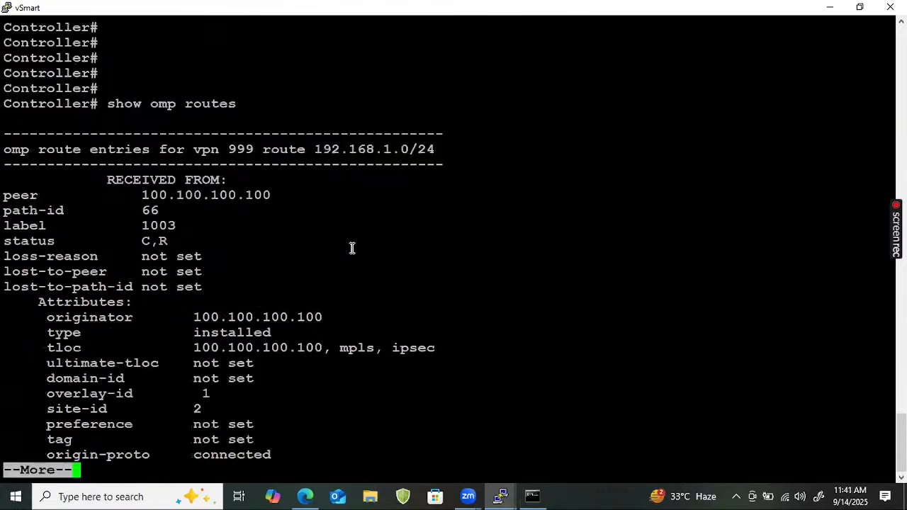
key("Return")
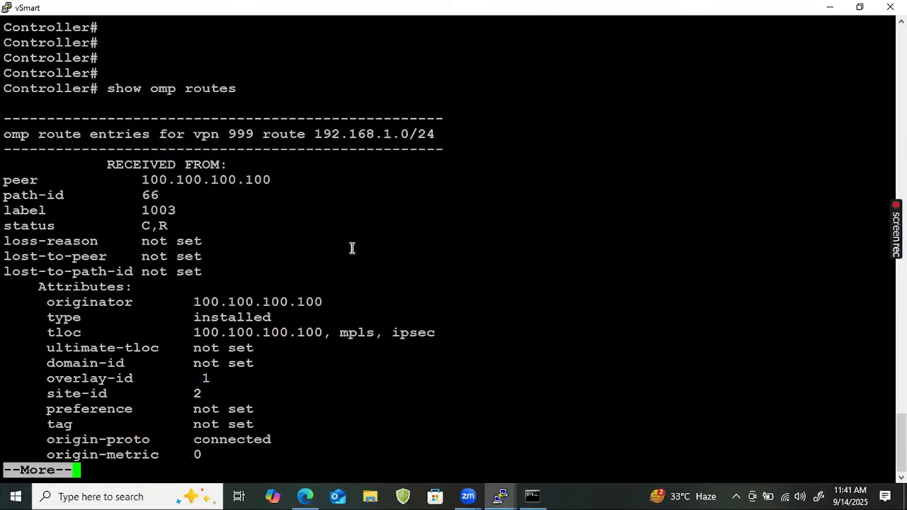
key("Return")
key("Return")
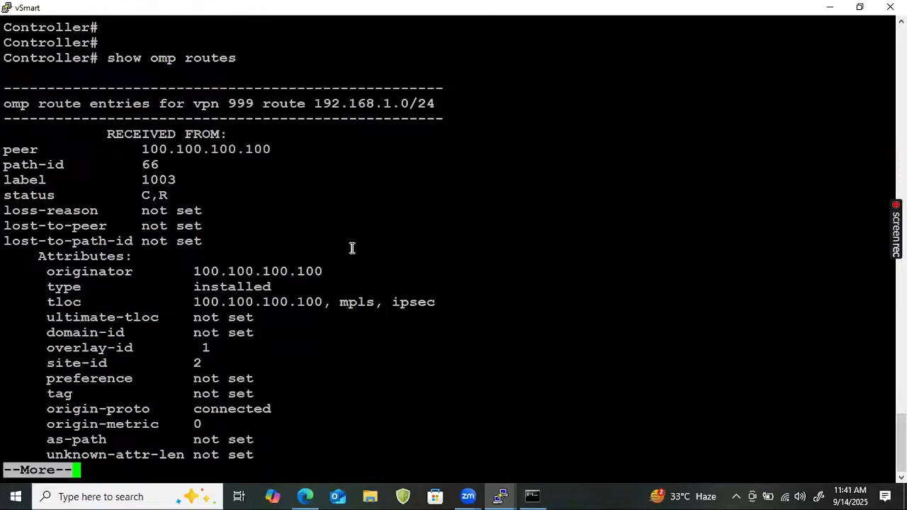
left_click_drag(435, 104, 307, 104)
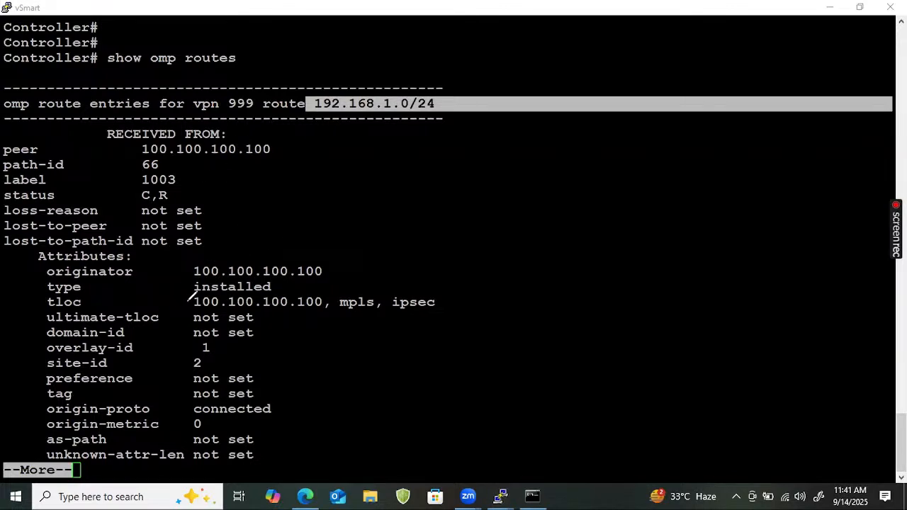
mouse_move(183, 301)
left_mouse_down()
mouse_move(440, 307)
mouse_move(289, 291)
mouse_move(188, 301)
left_mouse_up()
left_click_drag(441, 303, 479, 283)
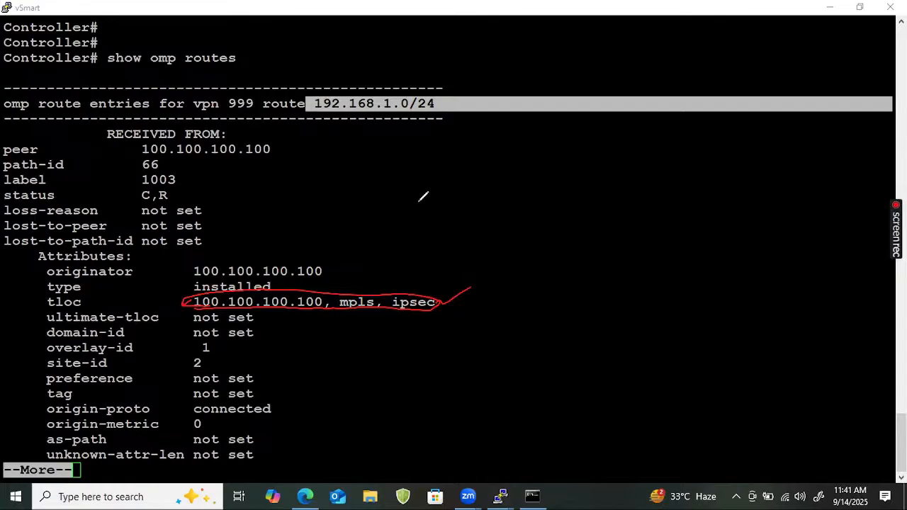
left_click_drag(449, 102, 486, 90)
left_click(518, 337)
Page further through the OMP routes and highlight the biz-internet TLOC entry
key("Return")
key("Return")
key("Return")
key("Return")
key("Return")
key("Return")
key("Return")
key("Return")
key("Return")
key("Return")
key("Return")
key("Return")
key("Return")
key("Return")
key("Return")
key("Return")
key("Return")
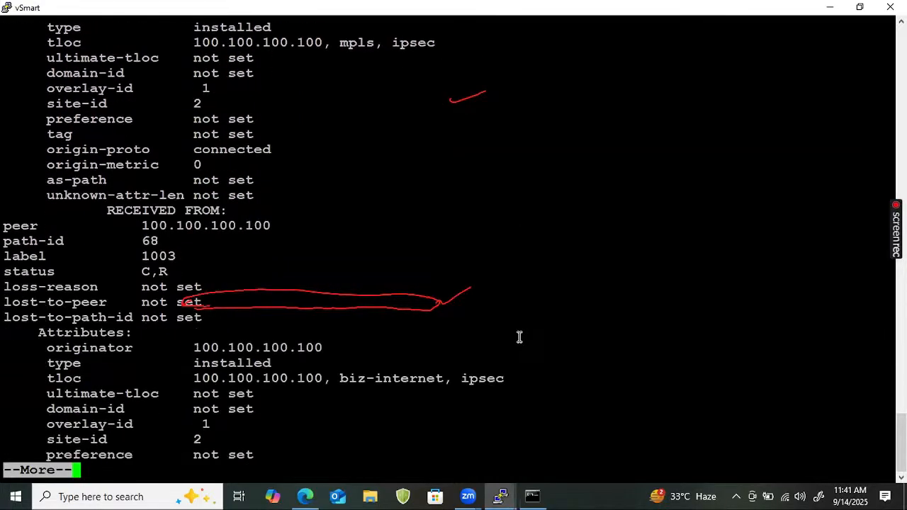
key("Return")
key("Return")
key("Return")
key("Return")
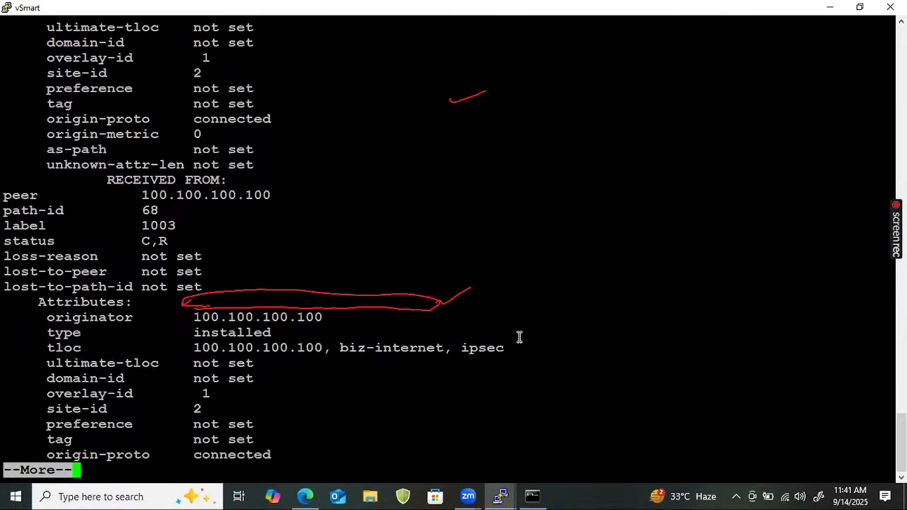
key("Return")
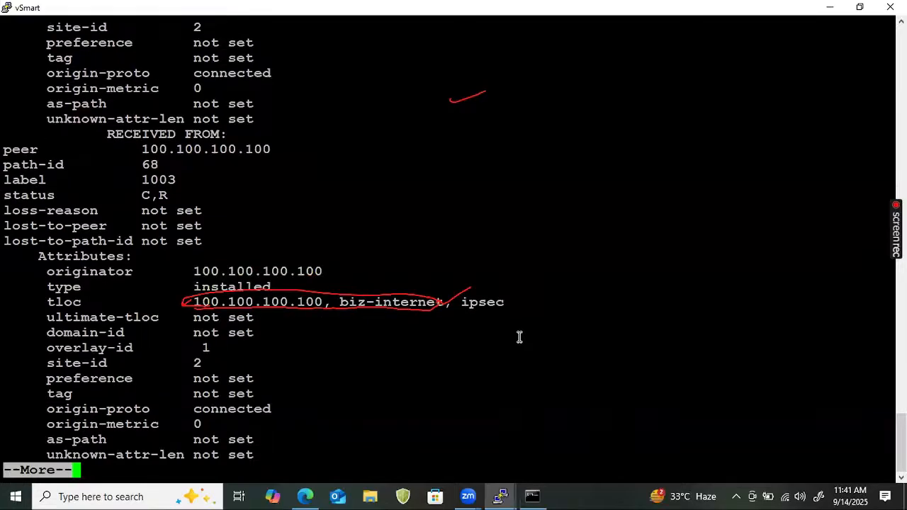
left_click_drag(501, 303, 191, 306)
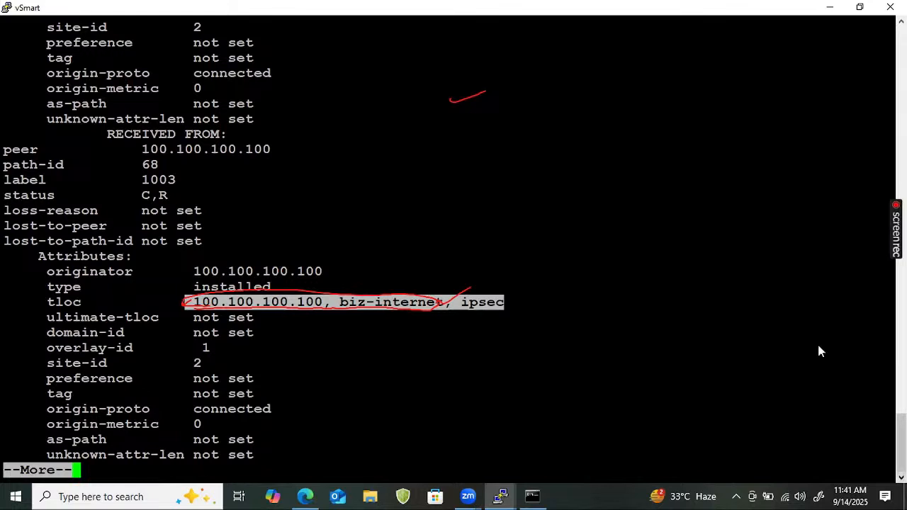
mouse_move(500, 496)
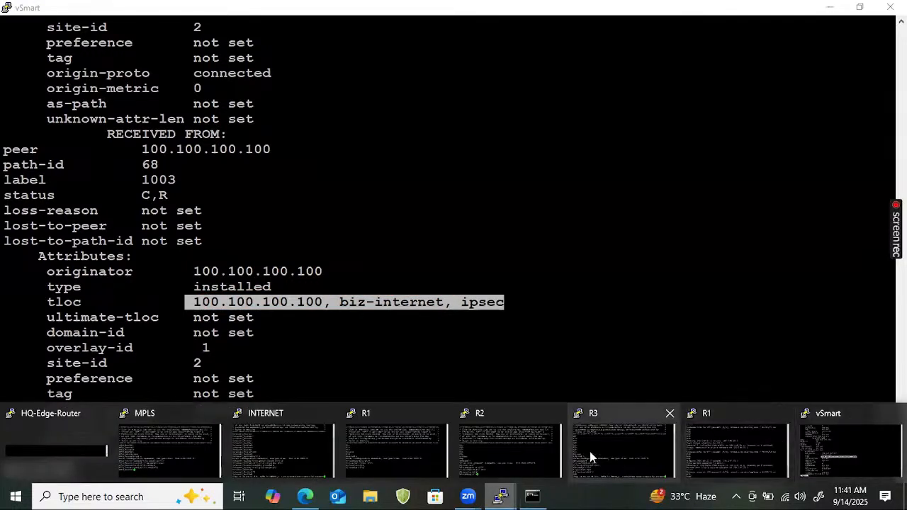
left_click(326, 362)
Quit the pager and run show ip route to list the VPN 0 routing table
type("qshow ip ro")
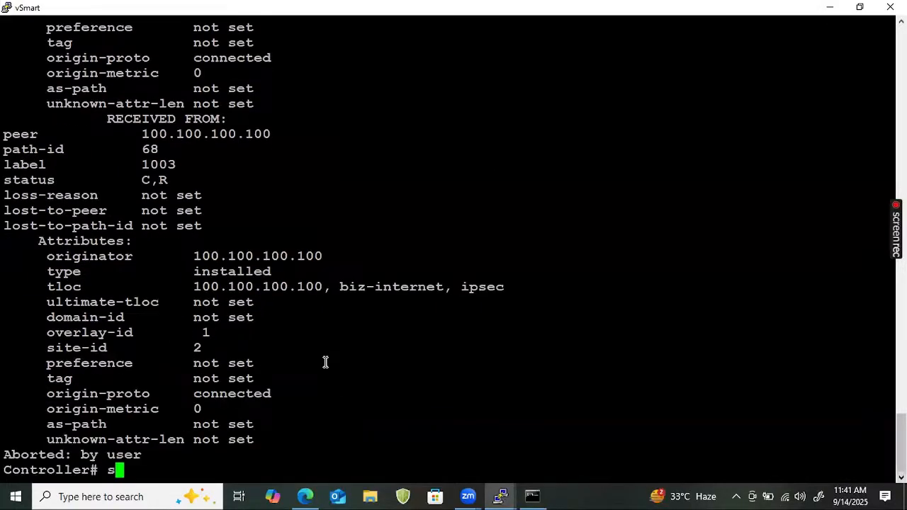
type("ute")
key("Return")
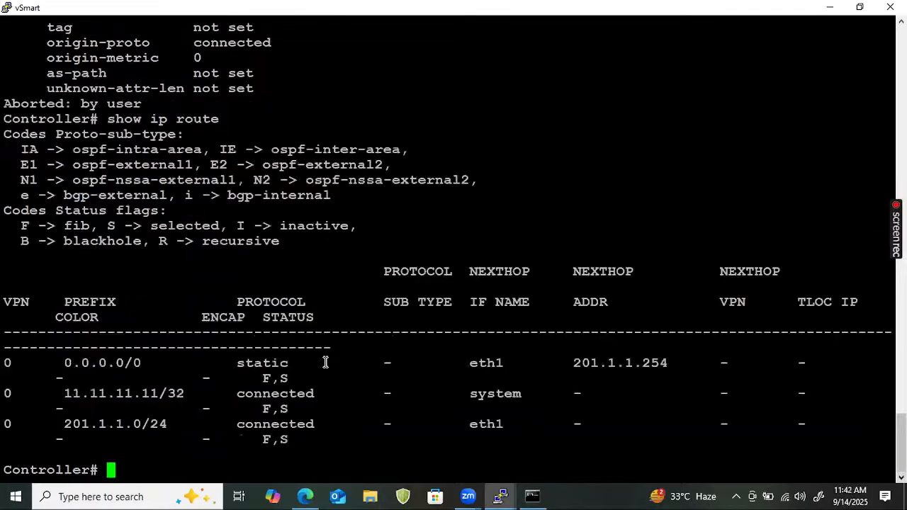
key("Return")
key("Return")
key("Return")
key("Return")
type("show")
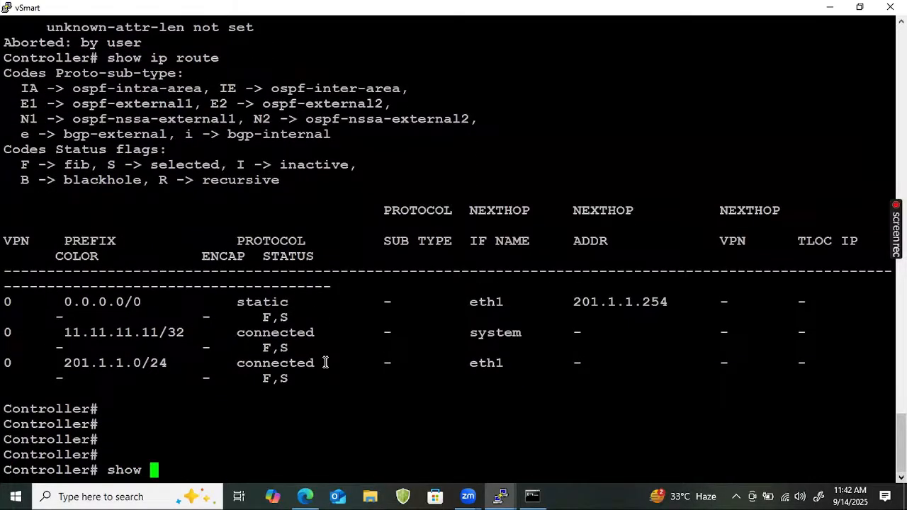
Minimize the vSmart terminal and open a console to the vEdge2 node in EVE-NG
left_click(829, 7)
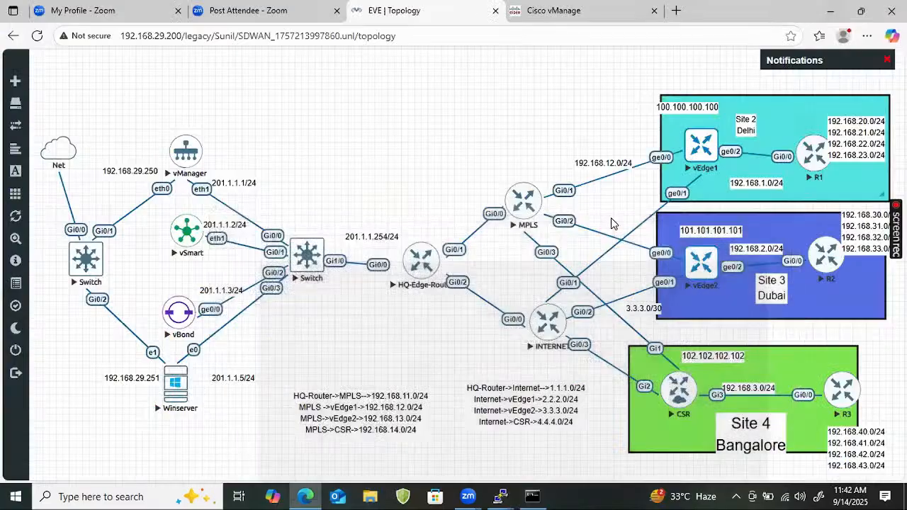
left_click(686, 278)
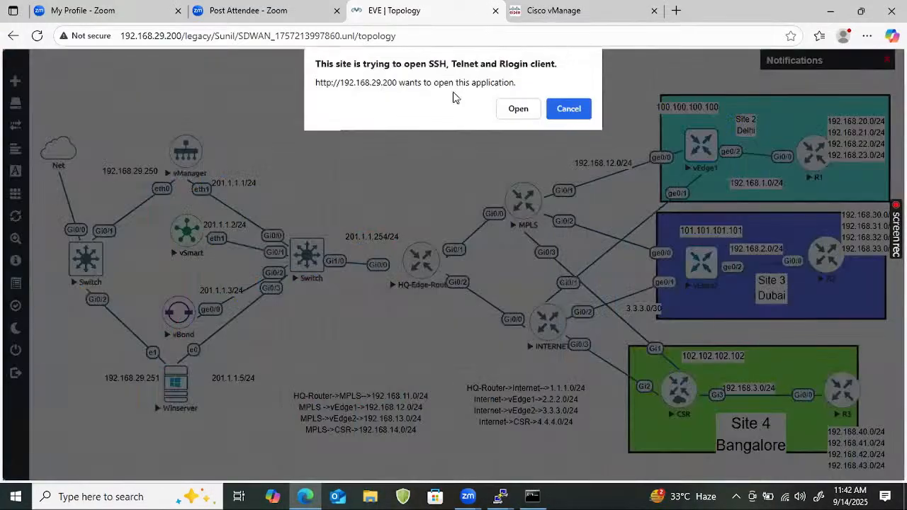
left_click(516, 108)
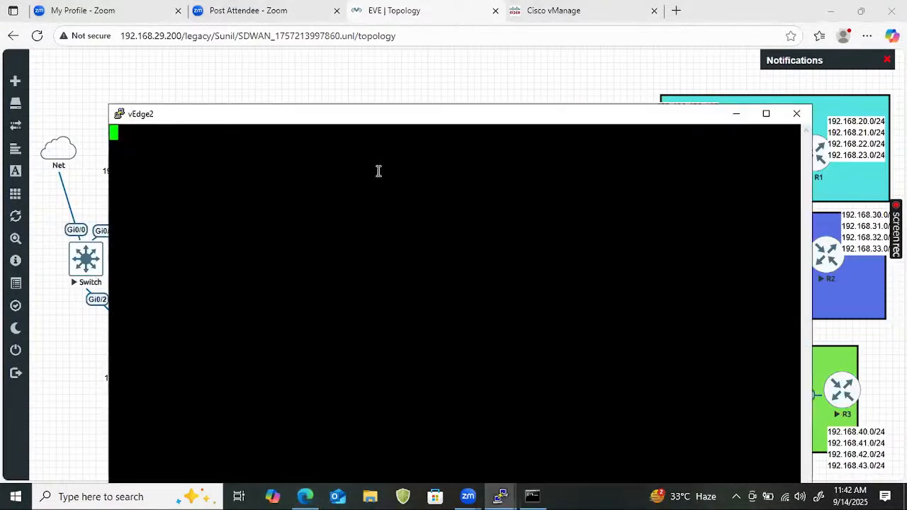
Log in to the Site3_Vedge1 console with the admin credentials and maximize the window
key("Return")
key("Return")
type("admin")
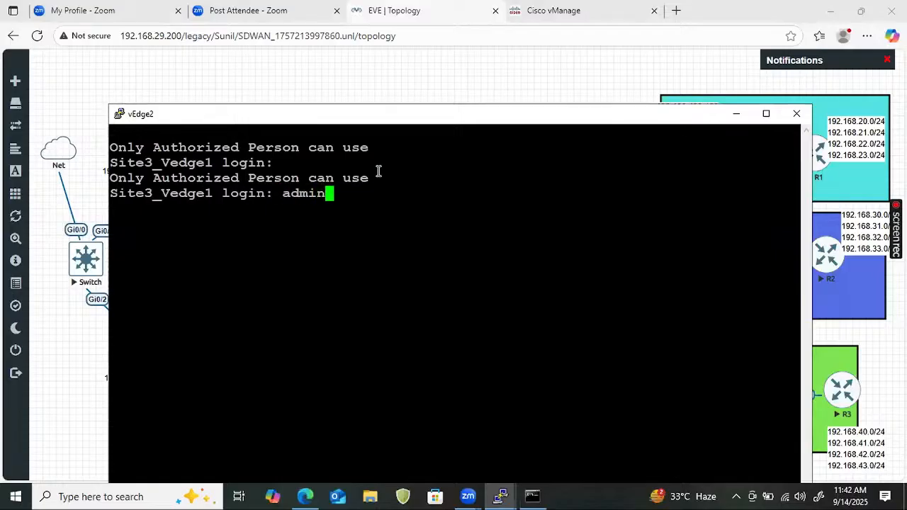
key("Return")
type("admin")
key("Return")
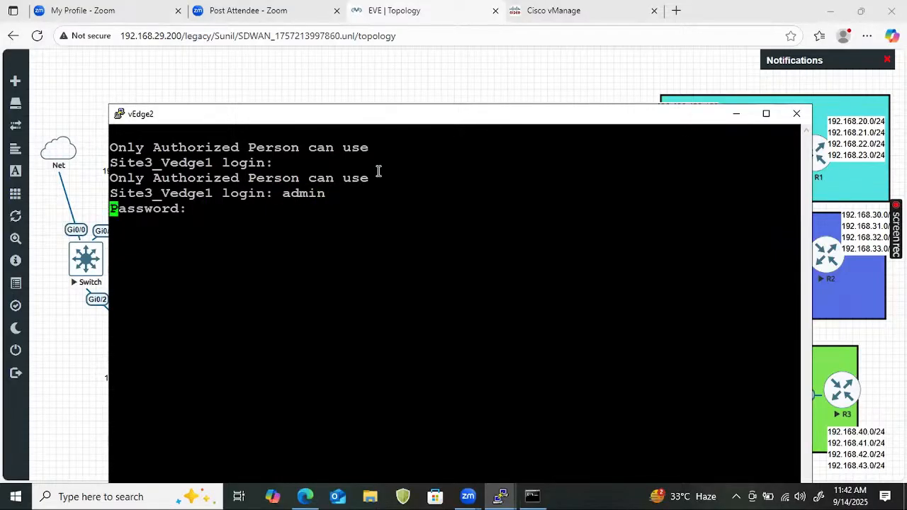
key("Return")
key("Return")
key("Return")
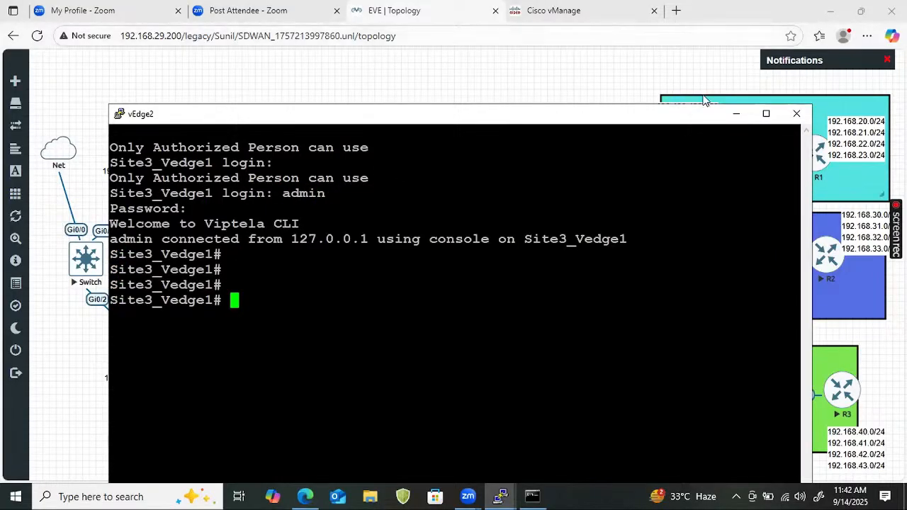
left_click(765, 114)
Run show omp routes on Site3_Vedge1 using Tab completion
type("sh")
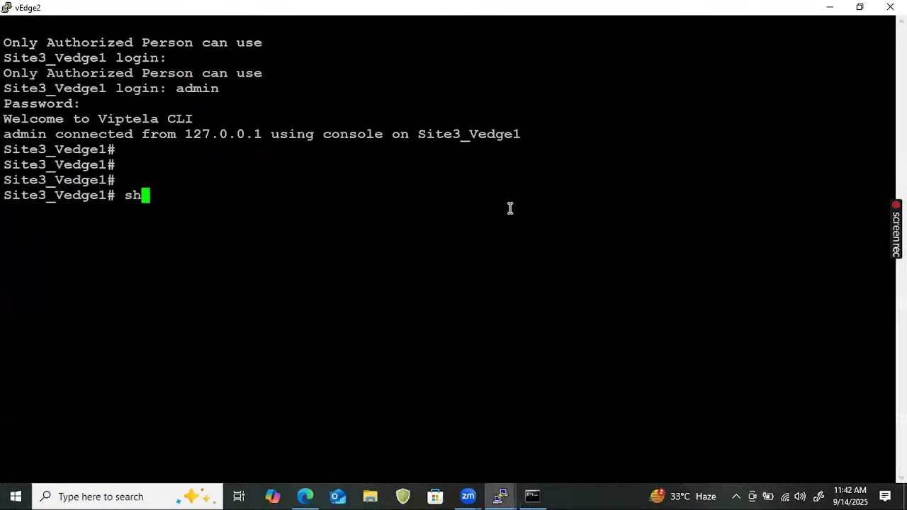
type("ow omp  rou")
key("Tab")
key("Return")
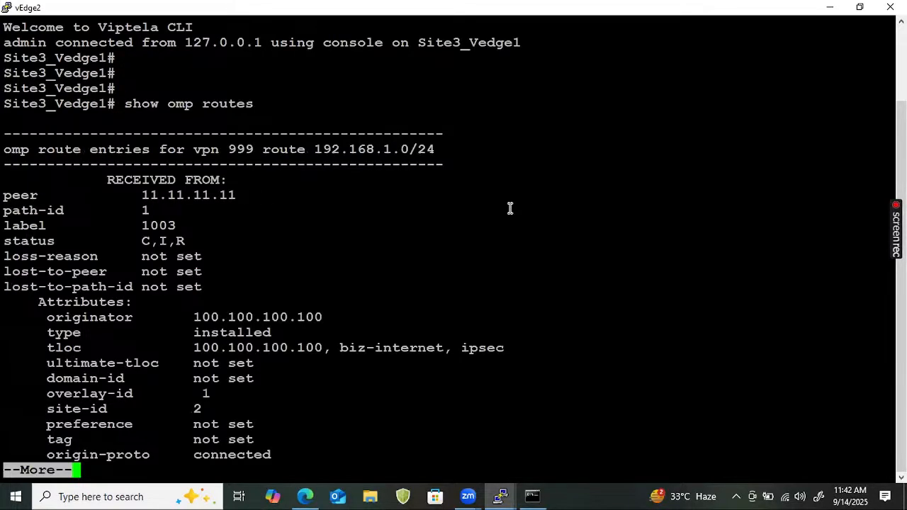
Quit the pager, run show ip route vpn 999, and stop its paged output early
type("qshow")
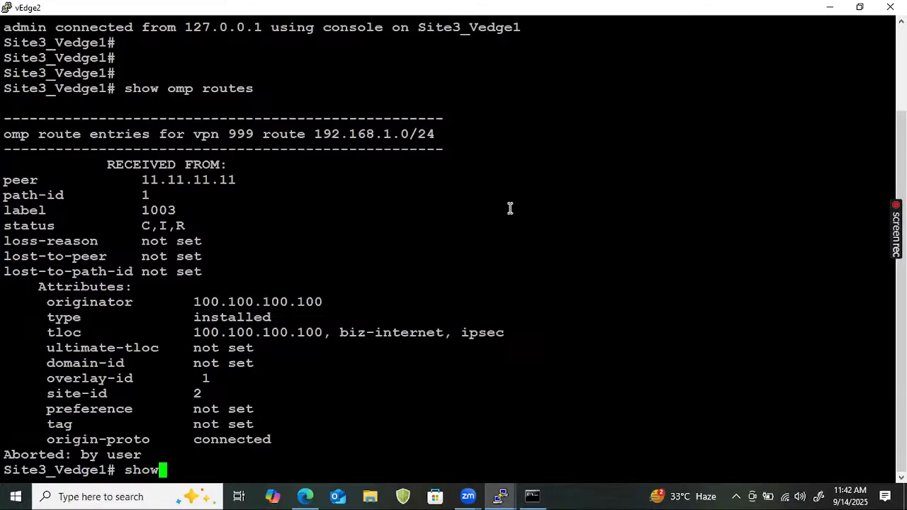
type(" ip route")
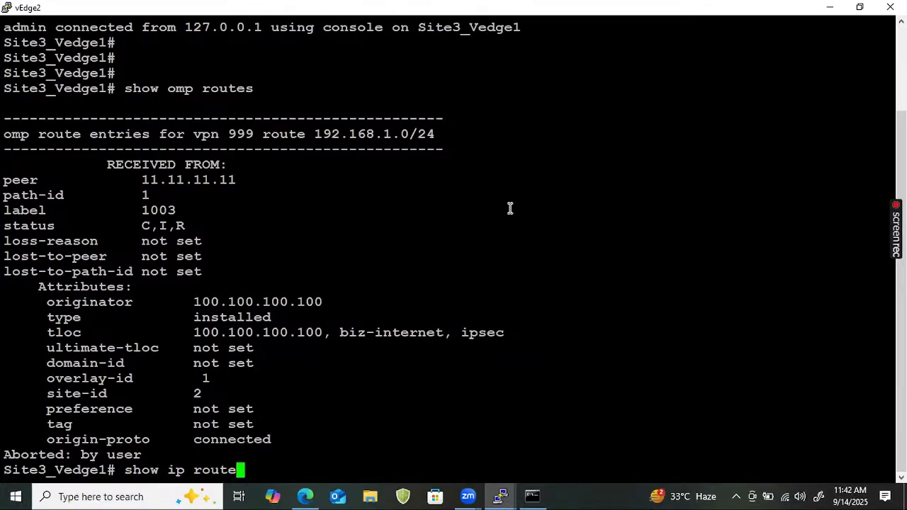
type(" vpn ")
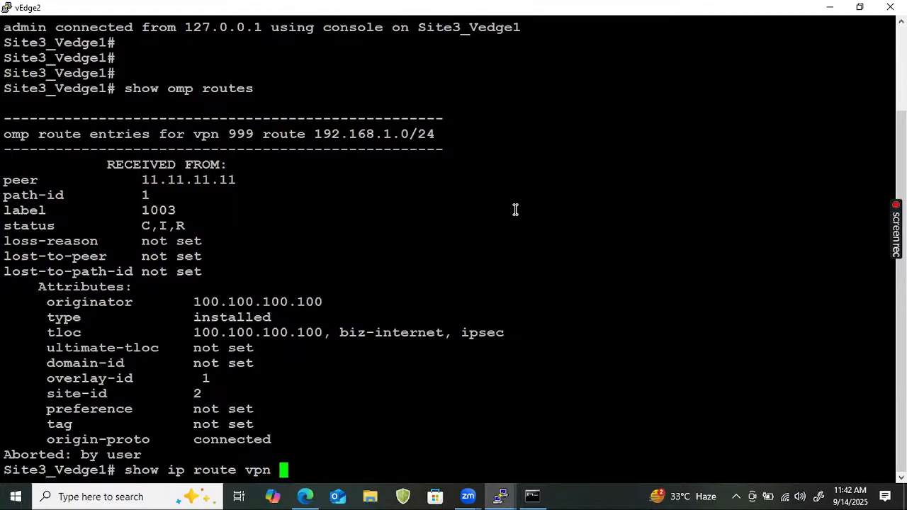
type("999")
key("Return")
key("Return")
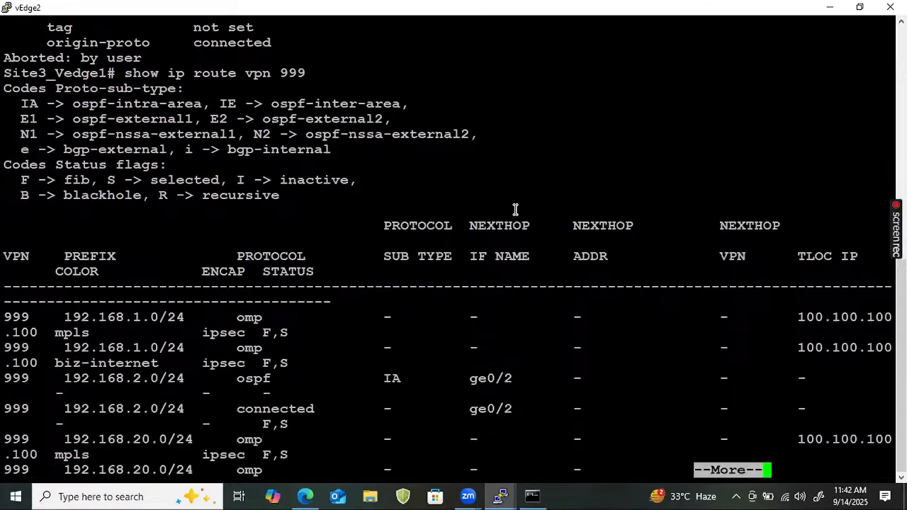
key("ctrl+c")
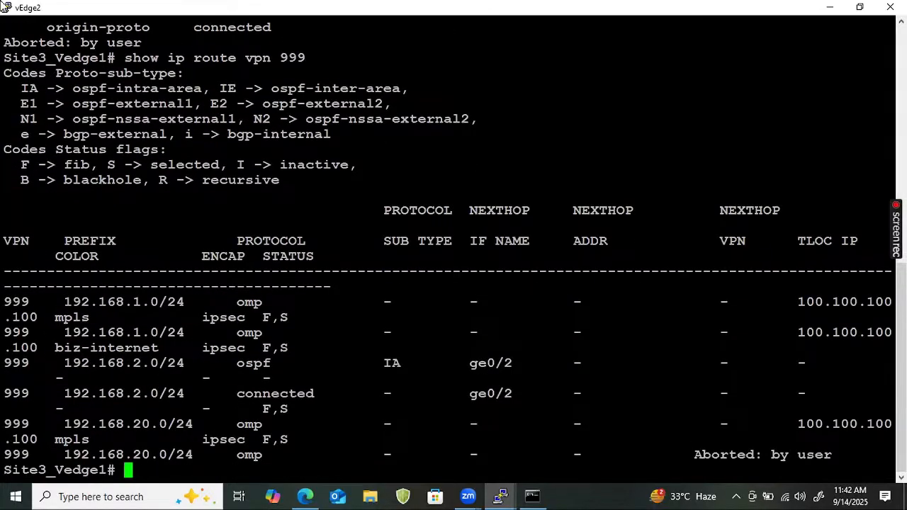
left_click(9, 5)
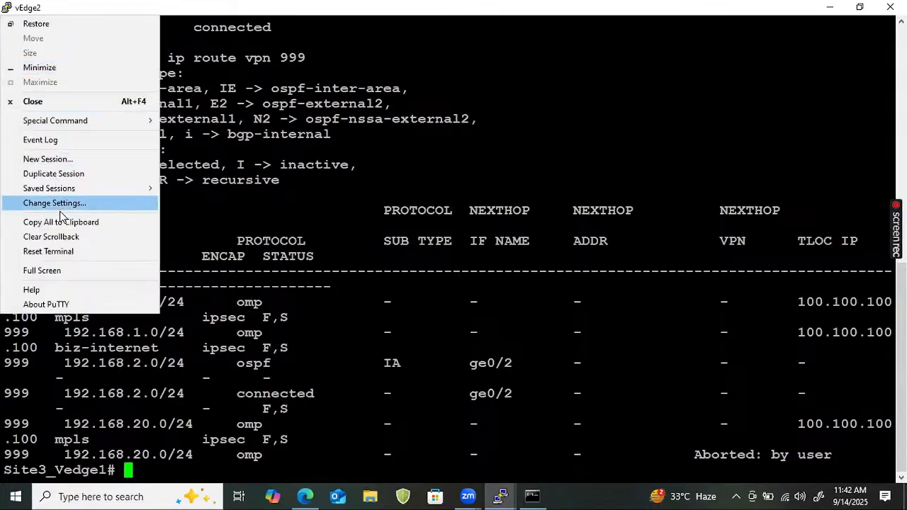
Set the PuTTY terminal font to Courier New Bold size 10 under Window > Appearance and apply
left_click(54, 204)
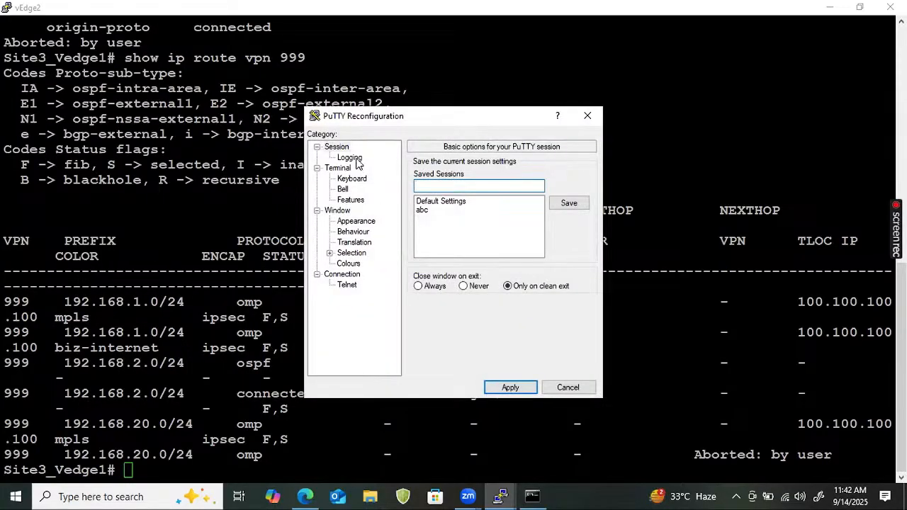
left_click(354, 233)
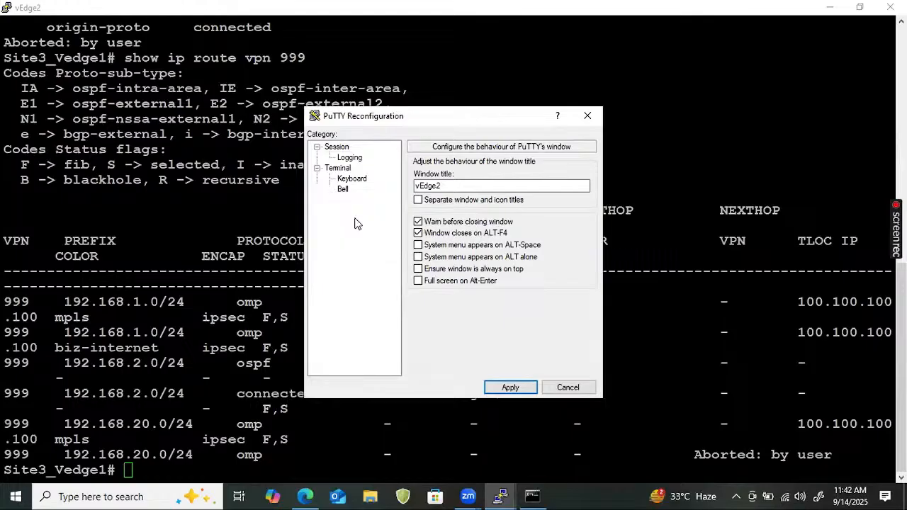
left_click(356, 221)
left_click(583, 242)
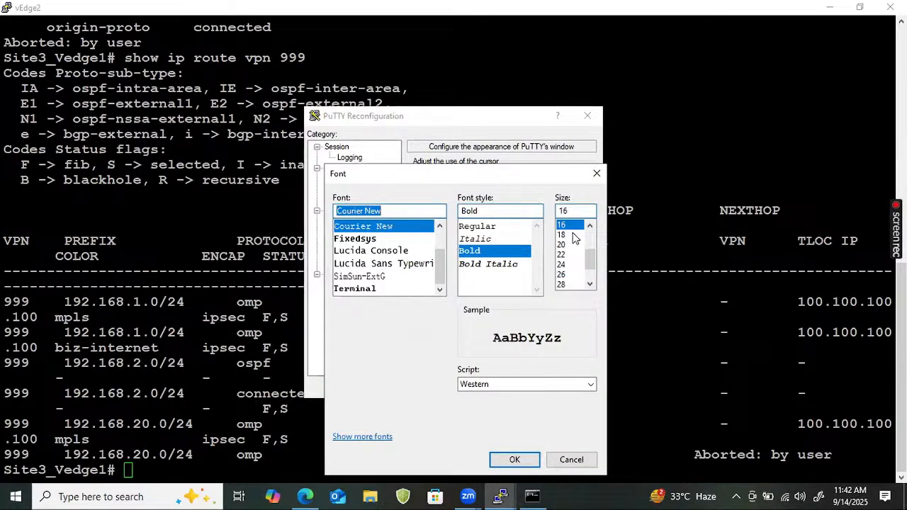
scroll(589, 253, "up", 2)
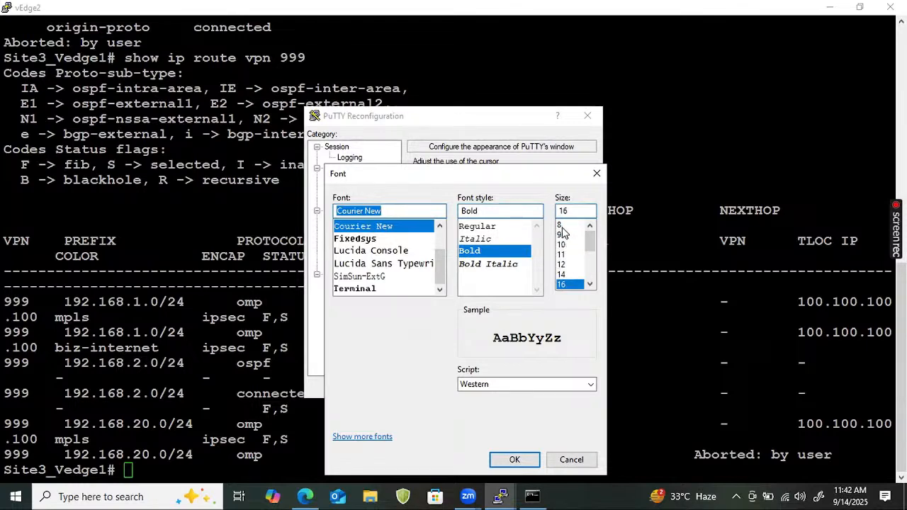
left_click(562, 225)
left_click(565, 245)
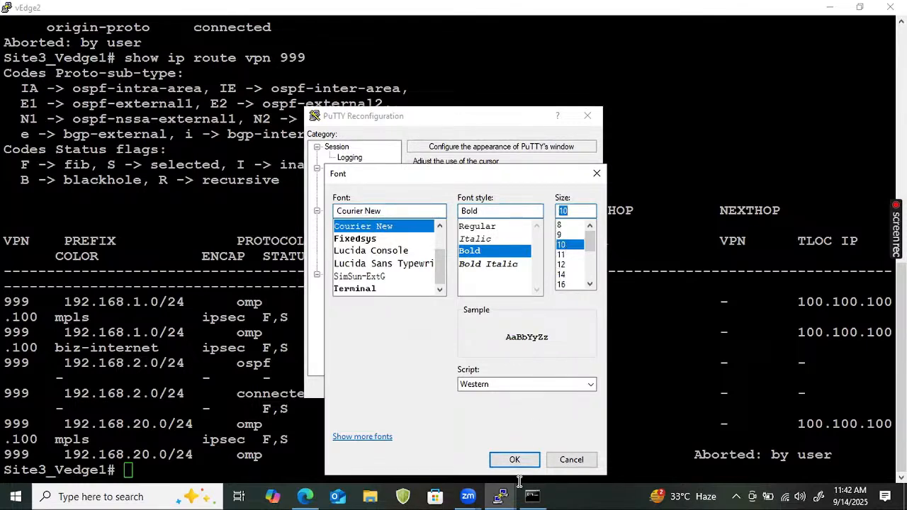
left_click(514, 460)
left_click(510, 385)
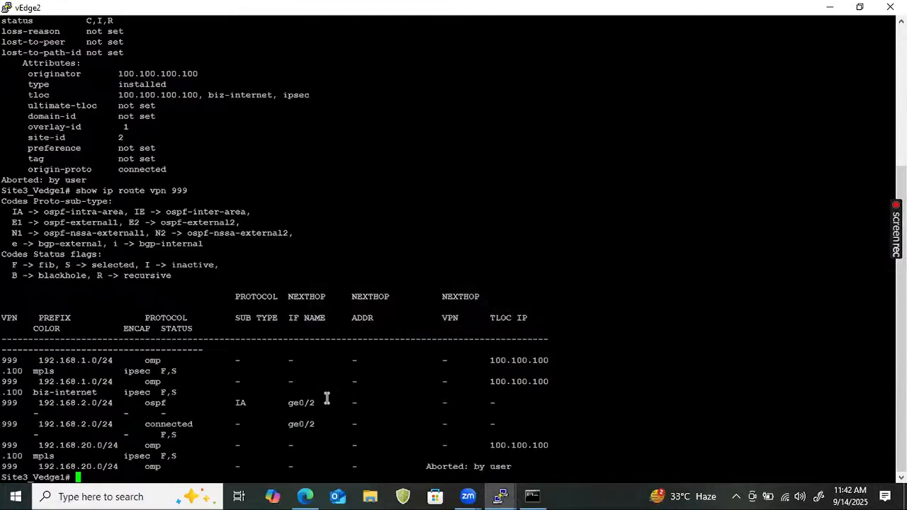
Rerun show ip route vpn 999 and page to the end, including OSPF IA routes 192.168.30–33.0/24
key("Up")
key("Return")
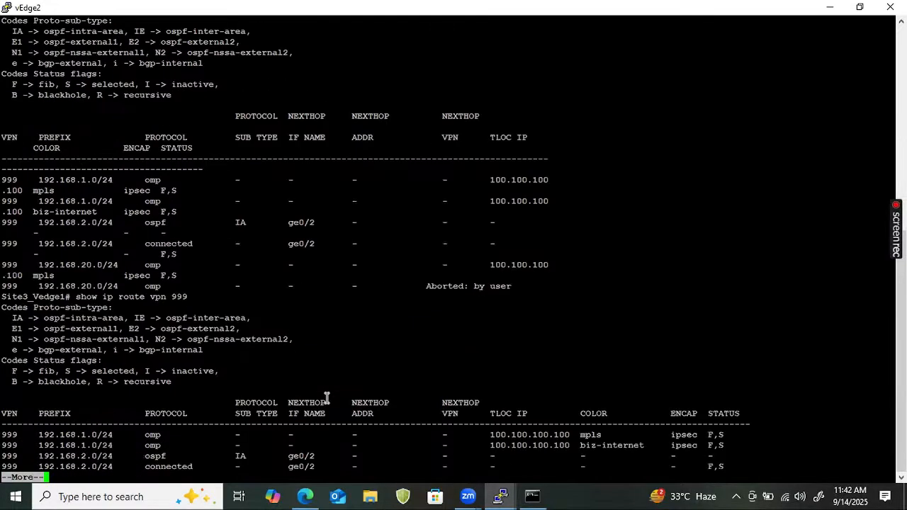
key("Return")
key("Return")
key("Return")
key("Return")
key("Return")
key("Return")
key("Return")
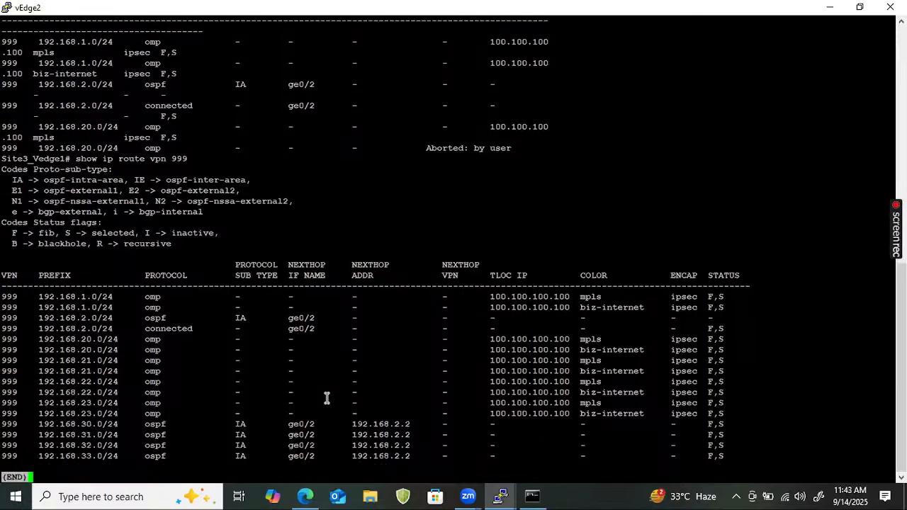
key("Return")
key("Return")
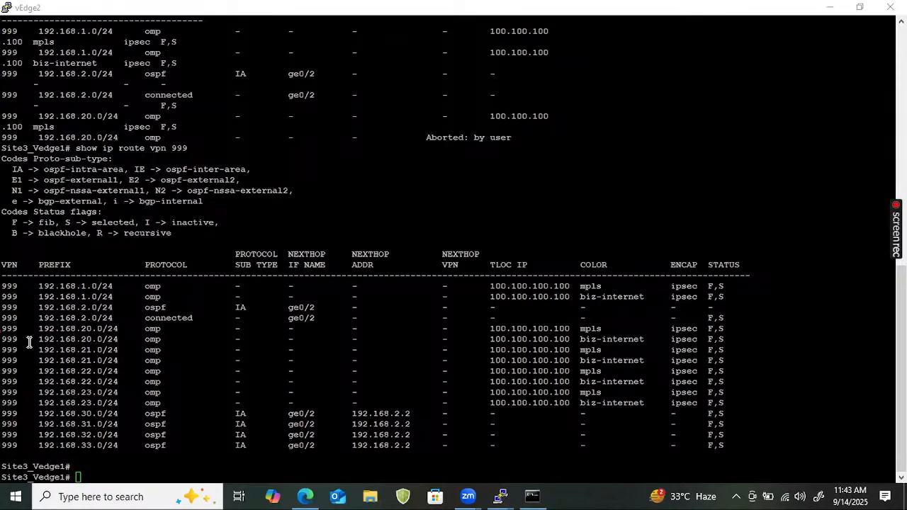
Highlight the 192.168.20.0/24 mpls and biz-internet rows, then the omp routes 192.168.1.0–192.168.23.0/24
left_click_drag(5, 333, 741, 333)
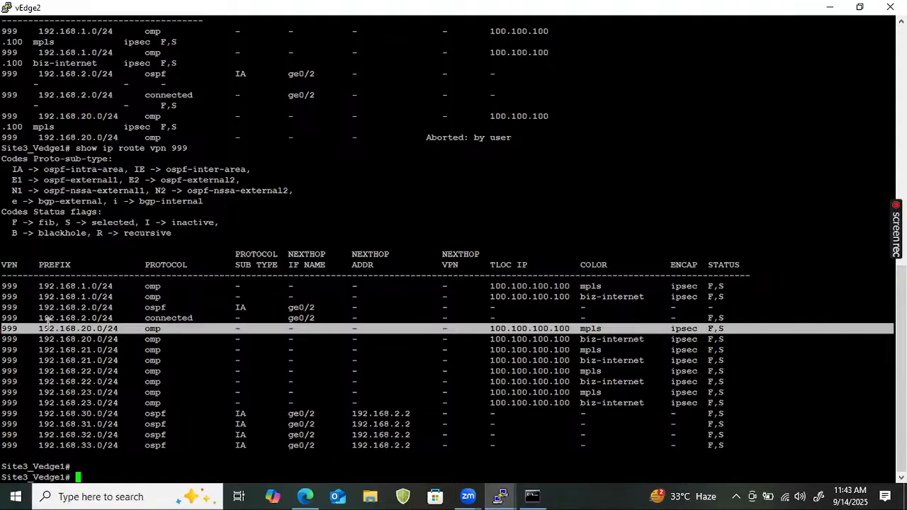
left_click_drag(5, 339, 856, 334)
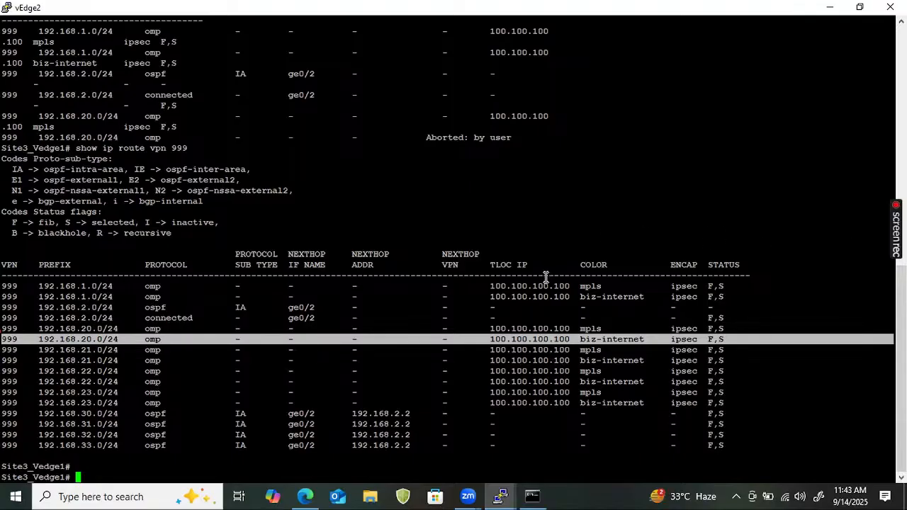
left_click(491, 288)
left_click_drag(487, 278, 520, 410)
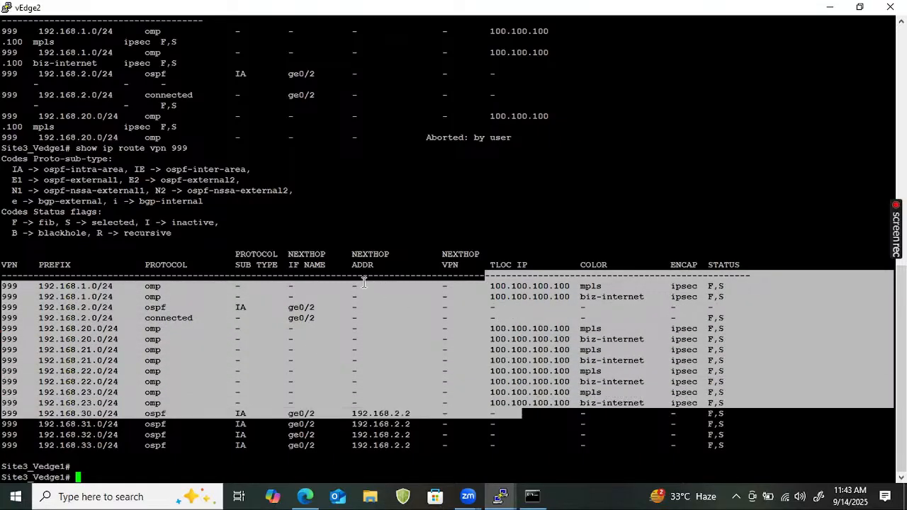
left_click(355, 297)
left_click_drag(354, 289, 361, 400)
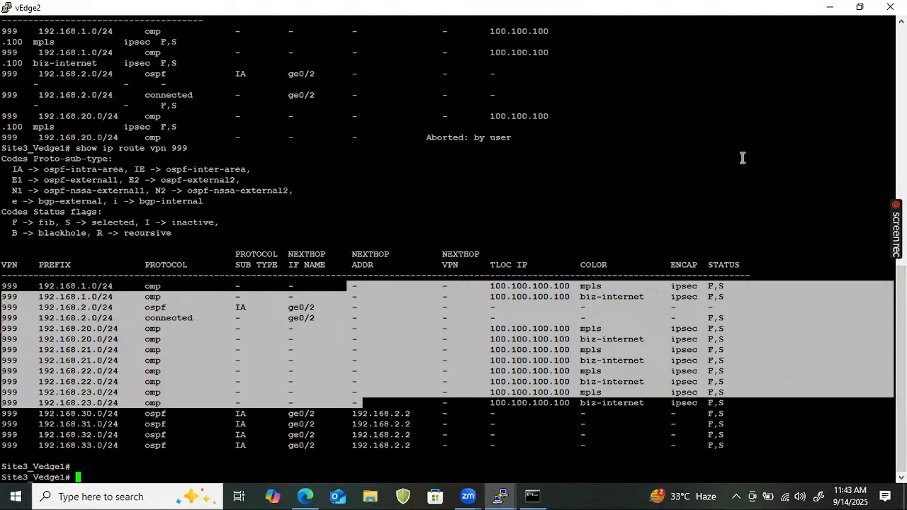
Handwrite a note over the route output, then switch to the browser's Cisco vManage tab
key("alt+Tab")
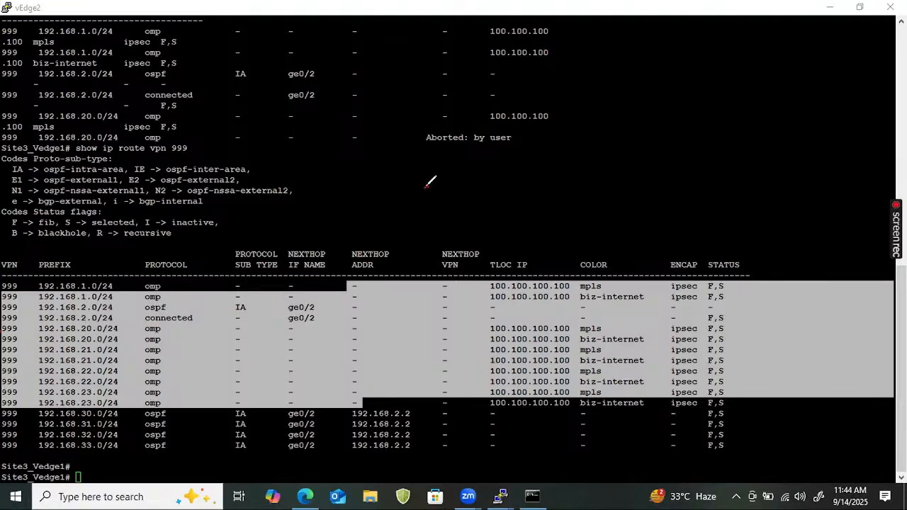
mouse_move(427, 188)
left_mouse_down()
mouse_move(466, 168)
mouse_move(443, 213)
mouse_move(525, 147)
left_mouse_up()
key("alt+Tab")
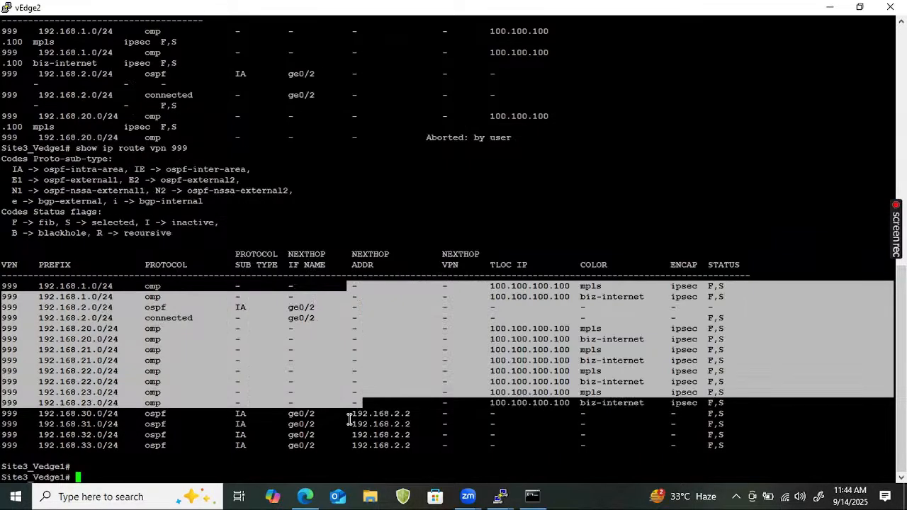
key("alt+Tab")
mouse_move(306, 494)
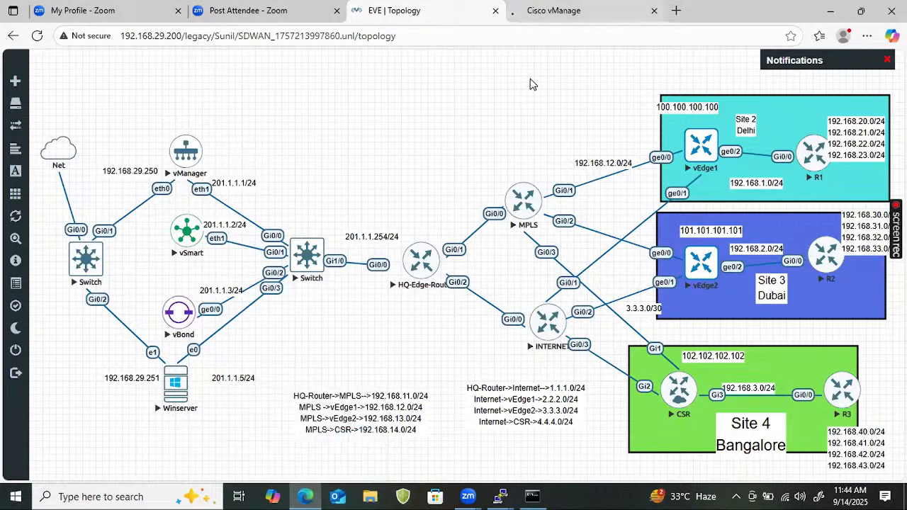
left_click(553, 10)
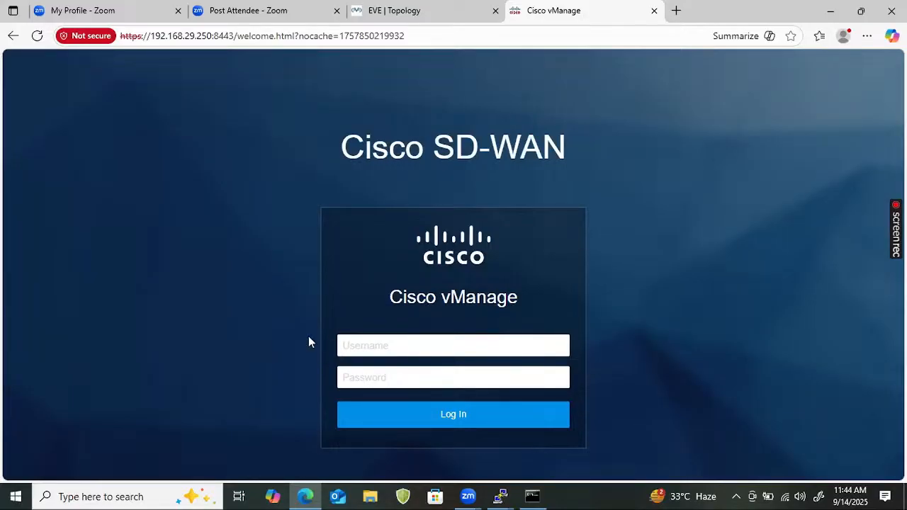
Log in to vManage and open Site2_Vedge1's Troubleshooting page from Monitor > Network
type("a")
type("admin")
key("Return")
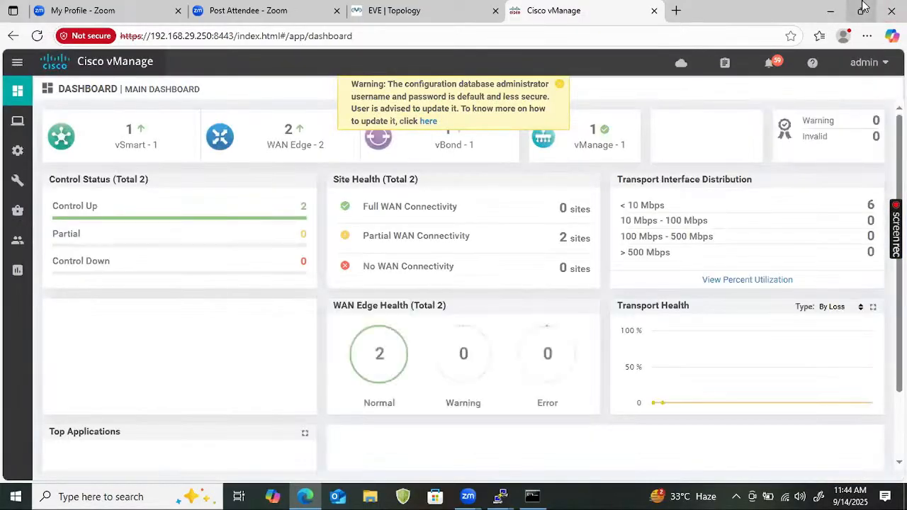
mouse_move(3, 134)
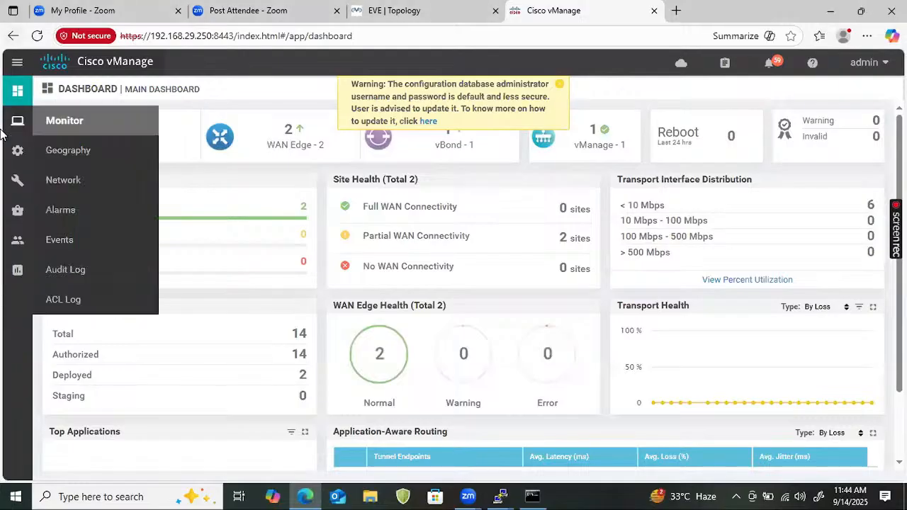
left_click(58, 180)
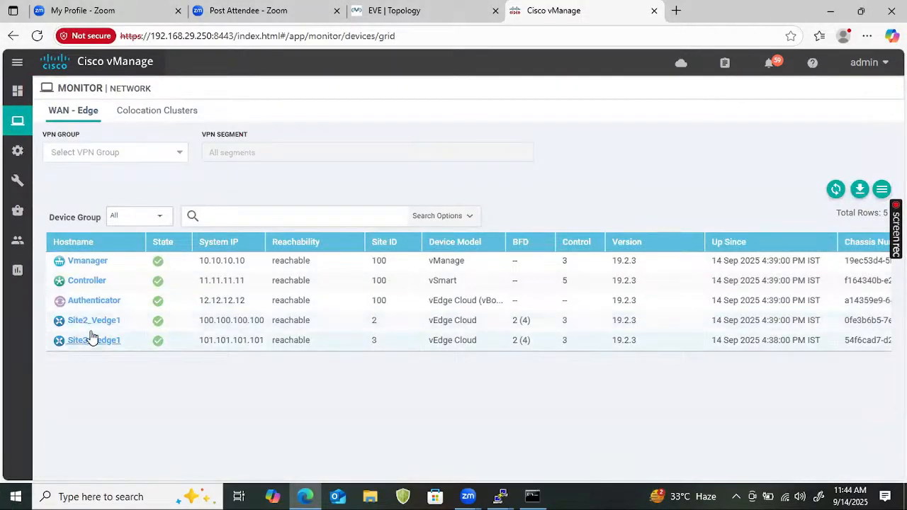
left_click(91, 321)
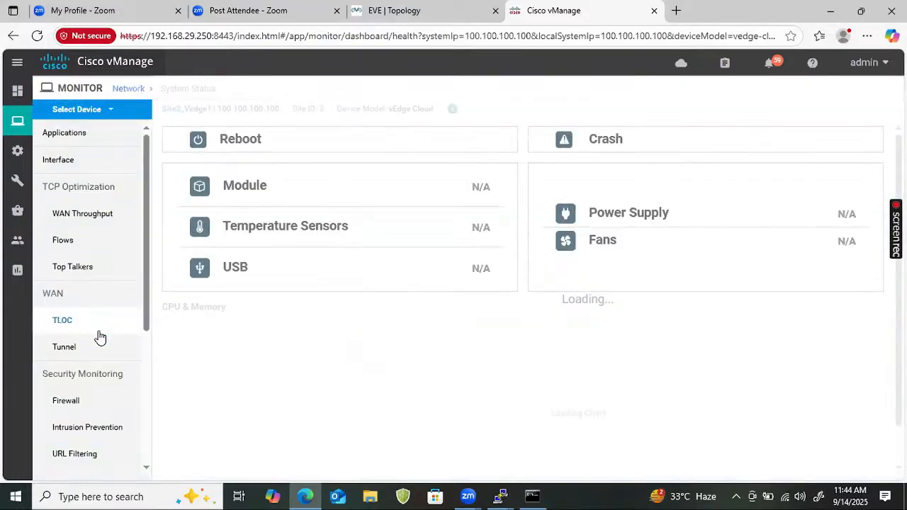
left_click_drag(148, 270, 149, 401)
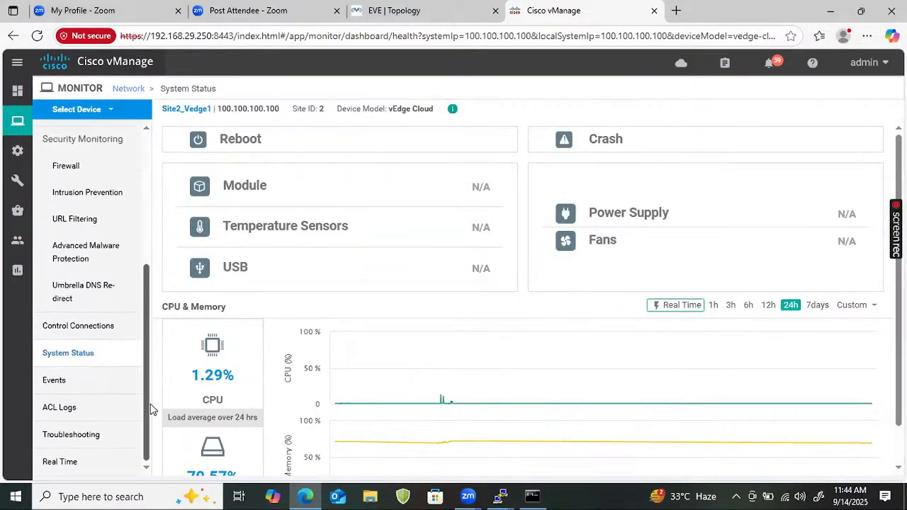
left_click(80, 436)
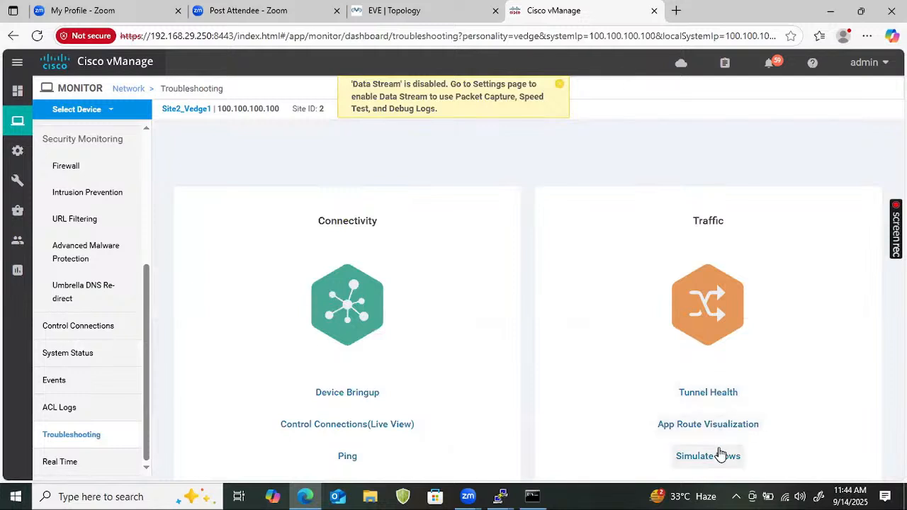
Simulate a flow on Site2_Vedge1: VPN 999, source ge0/2 (192.168.1.1), destination 192.168.30.1
left_click(719, 455)
left_click(148, 156)
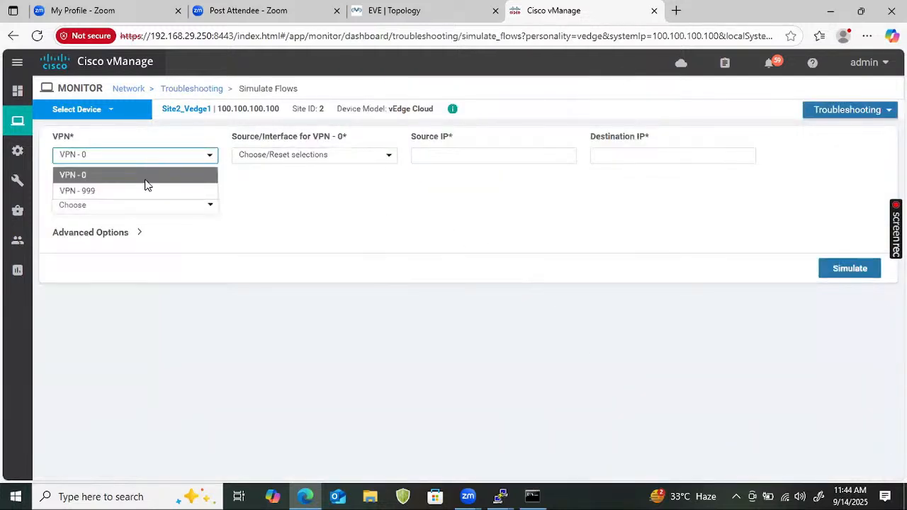
left_click(146, 191)
left_click(379, 162)
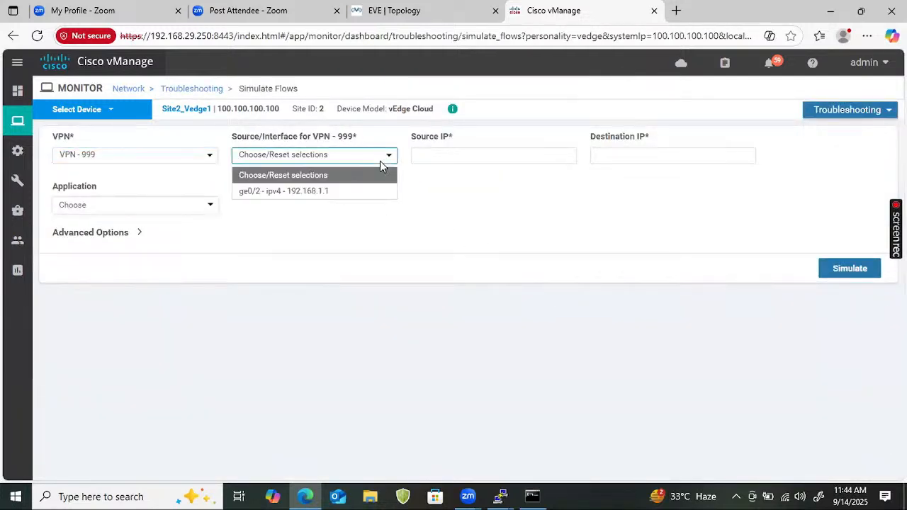
left_click(358, 200)
left_click(360, 158)
left_click(350, 195)
left_click(510, 160)
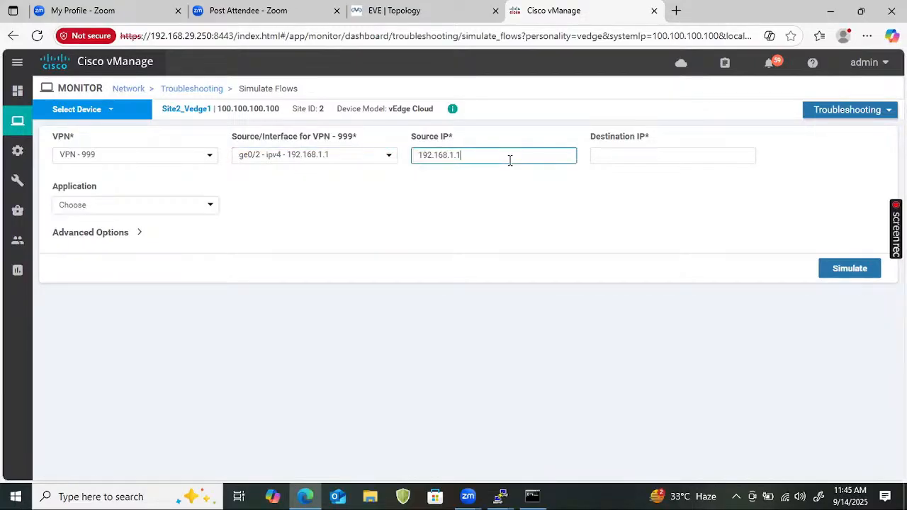
left_click(666, 156)
type("192")
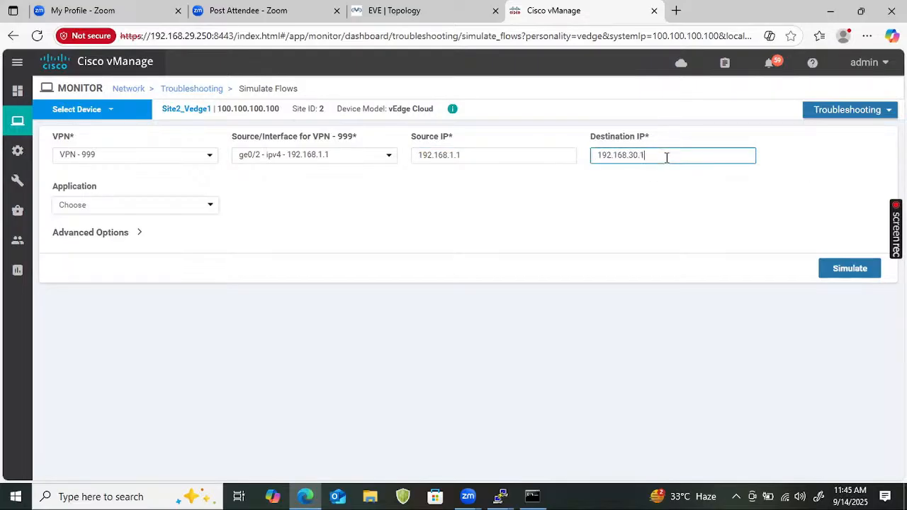
type(".168.30.1")
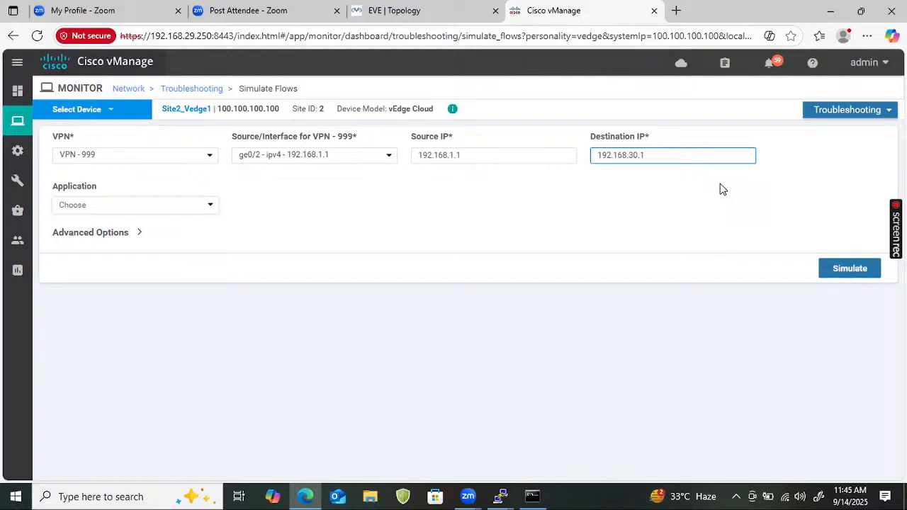
left_click(833, 269)
Review the biz-internet and mpls IPsec next hops to 101.101.101.101, then return to EVE | Topology
scroll(442, 311, "down", 3)
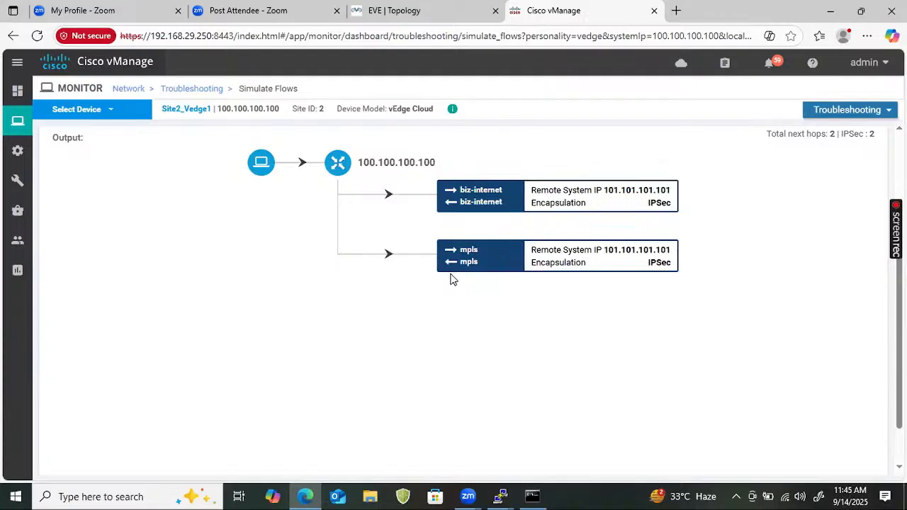
scroll(447, 284, "up", 3)
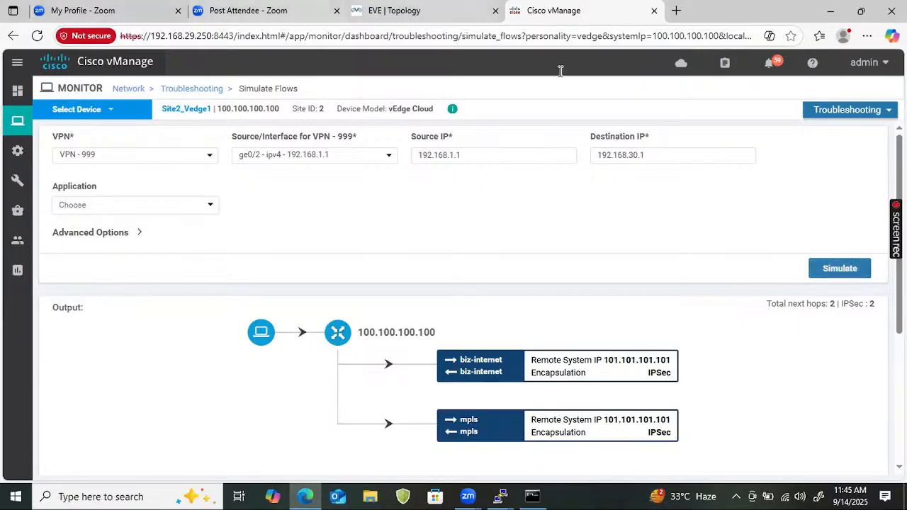
left_click(394, 10)
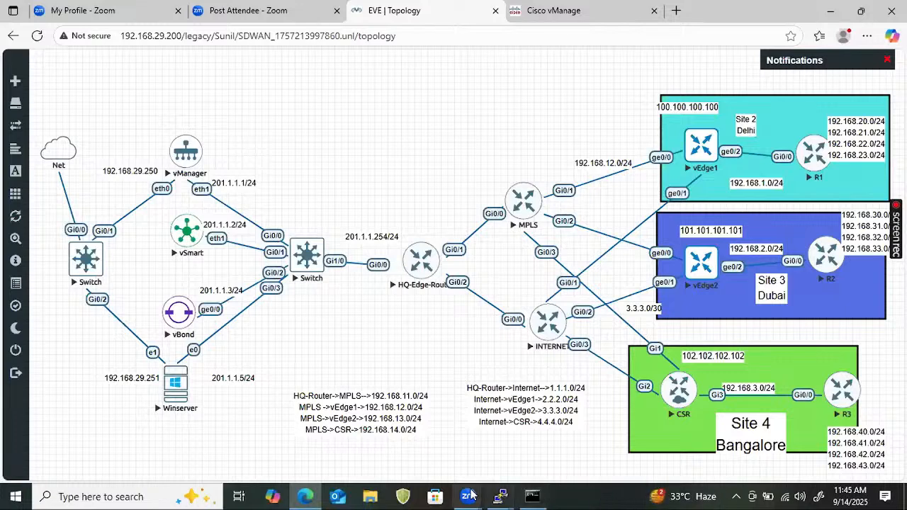
Bring the vEdge2 console to the front and highlight its omp routes via 100.100.100.100
left_click(501, 496)
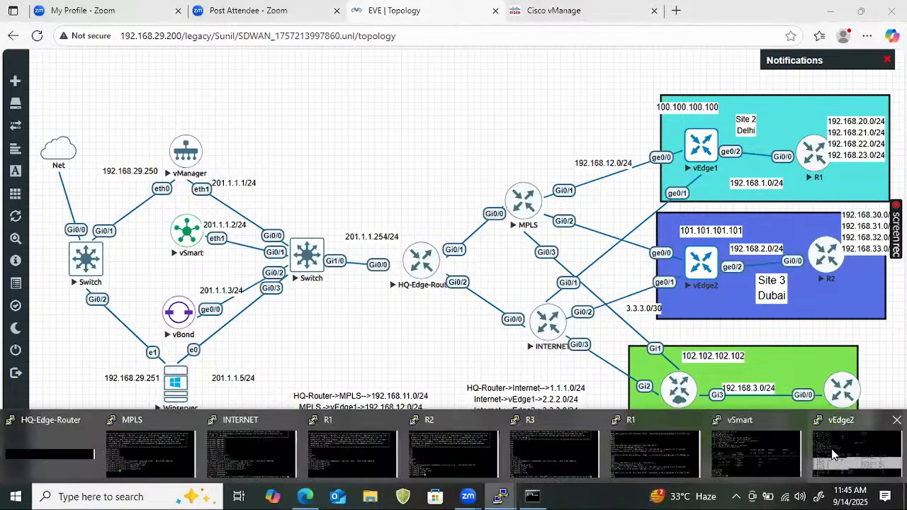
left_click(834, 454)
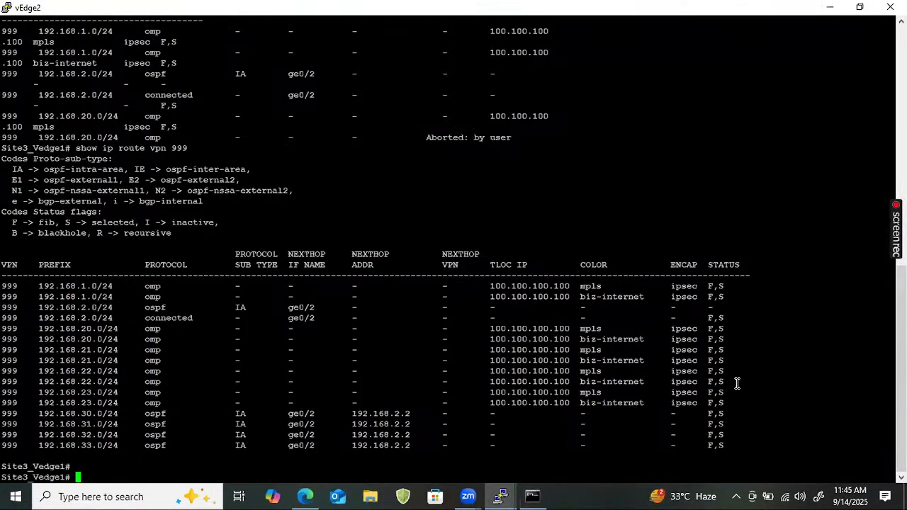
mouse_move(737, 384)
left_mouse_down()
mouse_move(539, 371)
mouse_move(489, 333)
mouse_move(499, 351)
mouse_move(487, 330)
mouse_move(557, 377)
mouse_move(658, 400)
mouse_move(741, 386)
mouse_move(748, 393)
left_mouse_up()
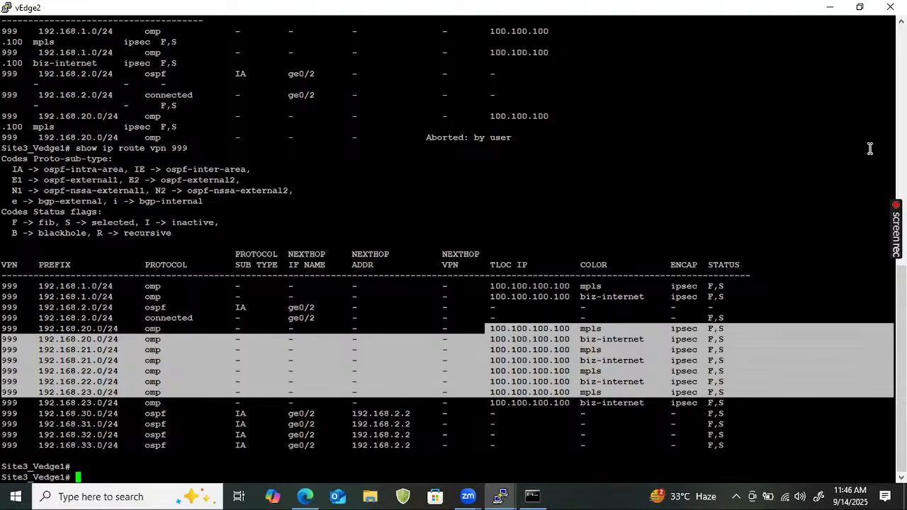
Handwrite and underline 'Tloc' over the routing output, and again beside the bracketed entries
left_click_drag(483, 172, 504, 164)
mouse_move(494, 168)
left_mouse_down()
mouse_move(493, 186)
mouse_move(512, 177)
left_mouse_up()
left_click_drag(518, 164, 524, 167)
mouse_move(490, 198)
left_mouse_down()
mouse_move(477, 207)
mouse_move(525, 188)
left_mouse_up()
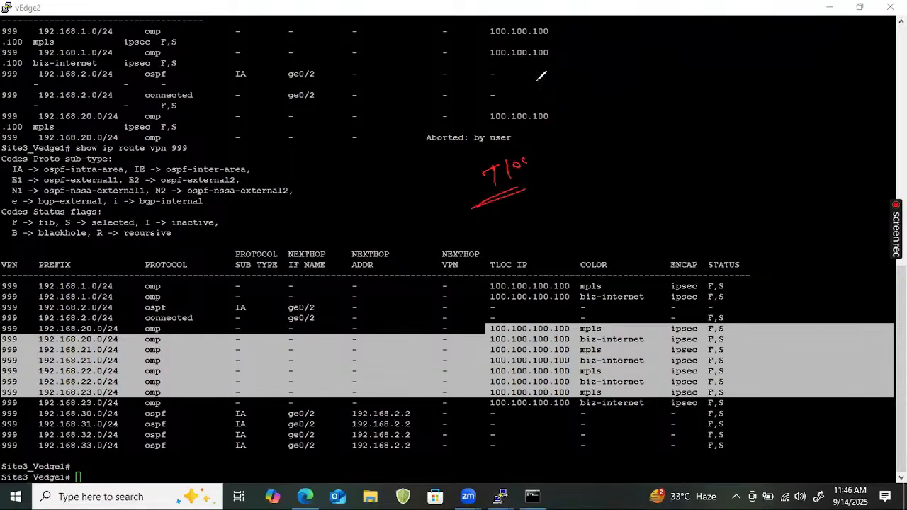
mouse_move(488, 91)
left_mouse_down()
mouse_move(555, 129)
mouse_move(583, 131)
left_mouse_up()
mouse_move(578, 133)
left_mouse_down()
mouse_move(572, 151)
mouse_move(602, 135)
left_mouse_up()
left_click_drag(614, 130, 610, 137)
mouse_move(571, 167)
left_mouse_down()
mouse_move(648, 109)
mouse_move(691, 99)
mouse_move(627, 146)
left_mouse_up()
Write 'omp -> Route' below the Tloc note and circle it
left_click_drag(597, 190, 642, 171)
left_click_drag(585, 219, 611, 202)
left_click_drag(641, 174, 652, 170)
mouse_move(658, 160)
left_mouse_down()
mouse_move(661, 172)
mouse_move(677, 167)
left_mouse_up()
mouse_move(677, 151)
left_mouse_down()
mouse_move(684, 160)
mouse_move(717, 146)
left_mouse_up()
left_click_drag(663, 188, 704, 177)
left_click_drag(601, 167, 588, 200)
Box the Tloc note, draw connecting lines to it, and double-underline it
mouse_move(461, 190)
left_mouse_down()
mouse_move(459, 164)
mouse_move(531, 162)
left_mouse_up()
left_click_drag(445, 177, 467, 166)
left_click_drag(388, 164, 468, 168)
left_click_drag(407, 237, 460, 194)
left_click_drag(474, 201, 468, 242)
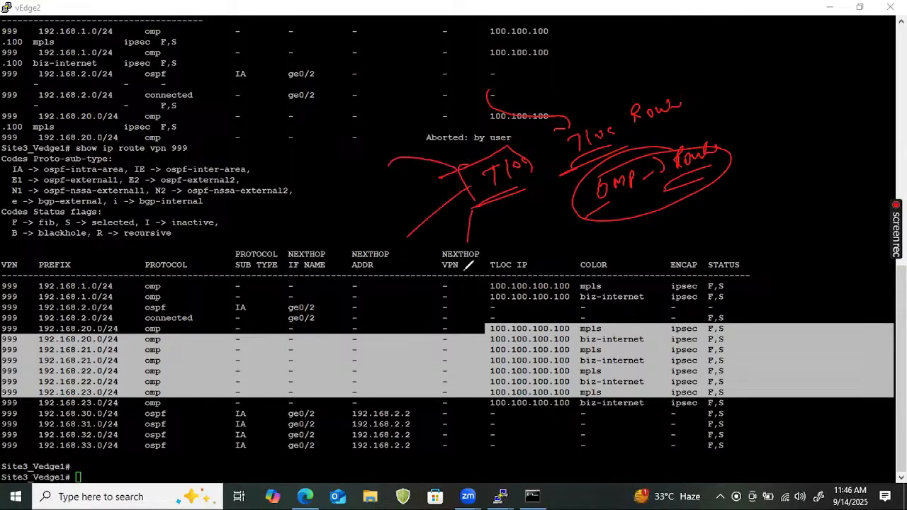
left_click_drag(374, 186, 372, 188)
left_click_drag(488, 193, 525, 189)
Write 'System ip' and 'ipsec' notes above the NEXTHOP ADDR header
mouse_move(328, 177)
left_mouse_down()
mouse_move(321, 192)
mouse_move(379, 173)
left_mouse_up()
left_click_drag(370, 188, 341, 209)
mouse_move(360, 246)
left_mouse_down()
mouse_move(367, 260)
mouse_move(375, 241)
mouse_move(372, 259)
mouse_move(390, 241)
mouse_move(404, 243)
left_mouse_up()
left_click_drag(382, 267, 360, 280)
mouse_move(397, 213)
left_mouse_down()
mouse_move(402, 262)
mouse_move(436, 224)
mouse_move(466, 257)
mouse_move(479, 248)
mouse_move(505, 255)
mouse_move(469, 281)
mouse_move(499, 234)
mouse_move(525, 236)
left_mouse_up()
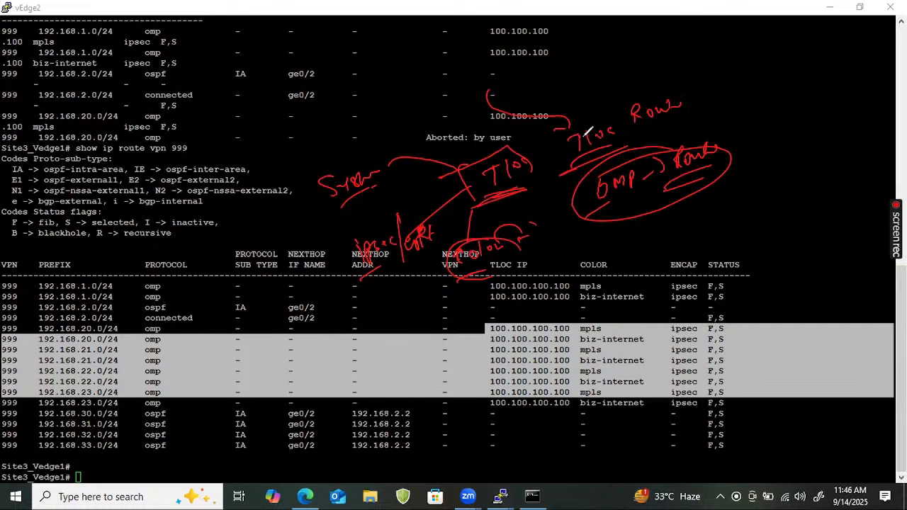
Circle the Tloc Route note, underline Omp, and add another Tloc note
mouse_move(661, 82)
left_mouse_down()
mouse_move(642, 119)
mouse_move(663, 80)
mouse_move(699, 74)
left_mouse_up()
left_click_drag(653, 40, 677, 42)
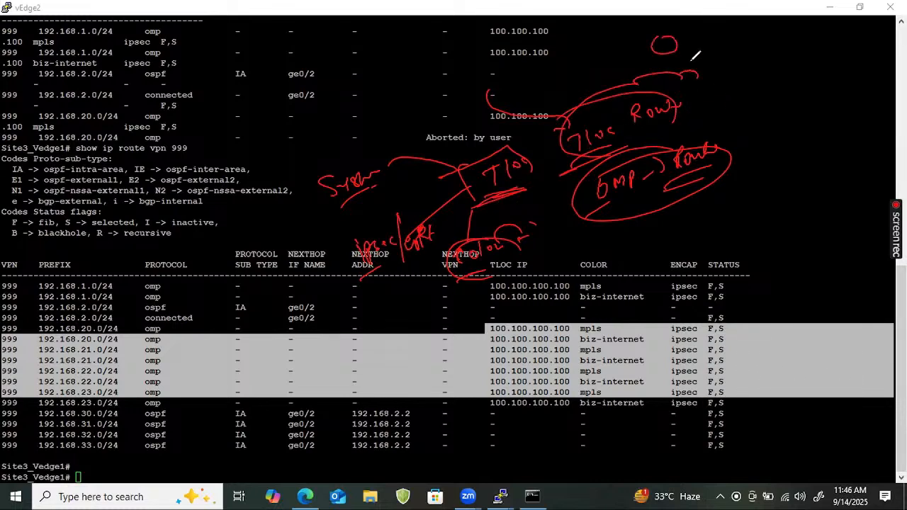
mouse_move(642, 68)
left_mouse_down()
mouse_move(692, 65)
mouse_move(741, 80)
left_mouse_up()
mouse_move(753, 52)
left_mouse_down()
mouse_move(753, 71)
mouse_move(778, 64)
mouse_move(737, 72)
mouse_move(763, 121)
mouse_move(760, 136)
mouse_move(846, 121)
left_mouse_up()
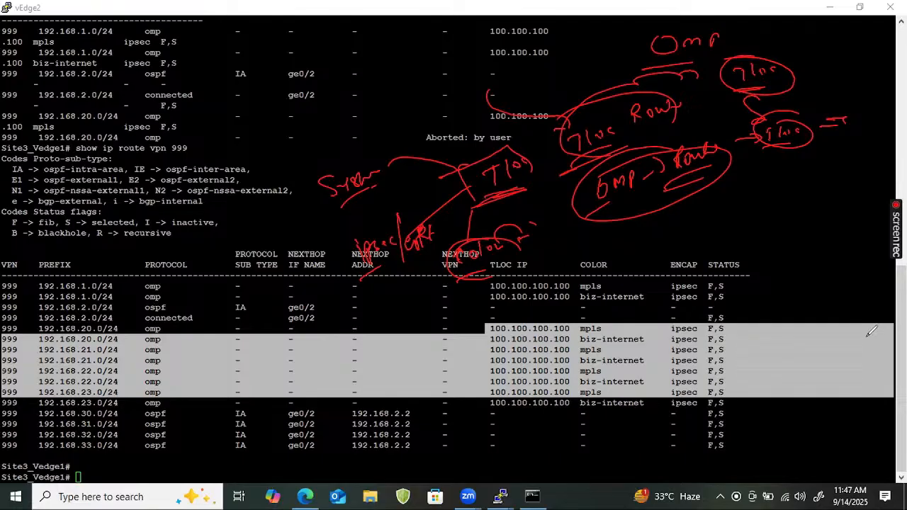
Clear all pen annotations and sketch two boxes labelled Site 1 and Site 2
key("e")
left_click_drag(652, 86, 669, 204)
left_click_drag(647, 63, 663, 101)
mouse_move(770, 72)
left_mouse_down()
mouse_move(654, 61)
mouse_move(669, 107)
left_mouse_up()
mouse_move(679, 216)
left_mouse_down()
mouse_move(677, 178)
mouse_move(752, 212)
mouse_move(678, 224)
left_mouse_up()
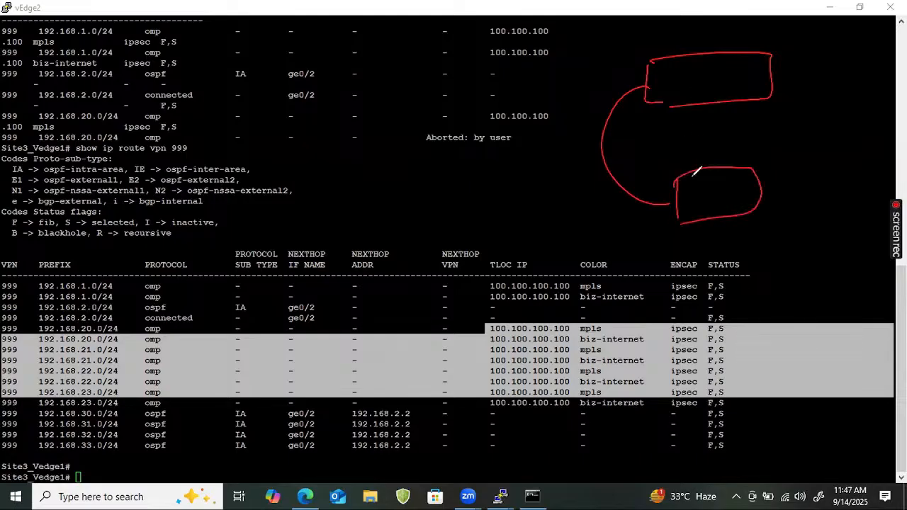
left_click_drag(690, 74, 755, 84)
mouse_move(713, 181)
left_mouse_down()
mouse_move(718, 190)
mouse_move(746, 187)
mouse_move(750, 197)
left_mouse_up()
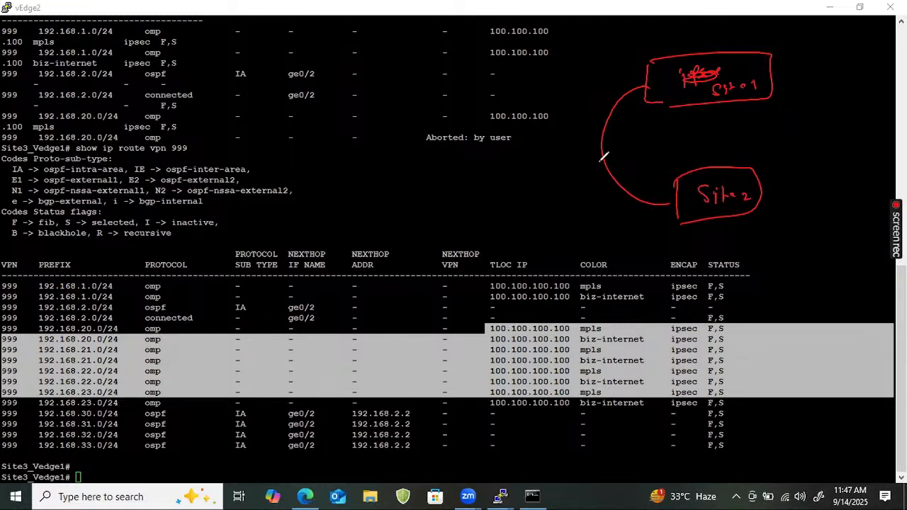
Label the site link ipsec and branch it into PHASE 1 and Phase 2
mouse_move(615, 134)
left_mouse_down()
mouse_move(648, 139)
mouse_move(646, 123)
mouse_move(682, 132)
left_mouse_up()
mouse_move(326, 143)
left_mouse_down()
mouse_move(320, 150)
mouse_move(346, 142)
mouse_move(342, 162)
mouse_move(286, 182)
left_mouse_up()
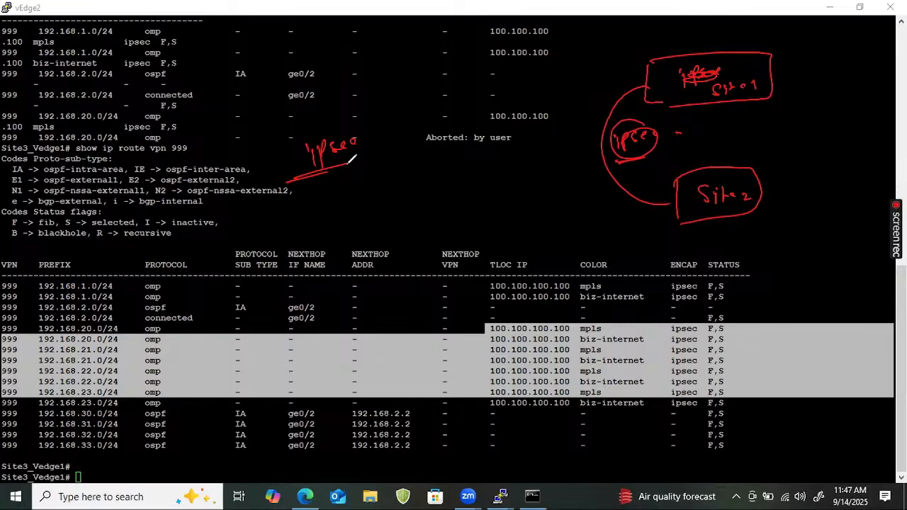
left_click_drag(327, 167, 358, 169)
mouse_move(326, 174)
left_mouse_down()
mouse_move(298, 200)
mouse_move(263, 213)
mouse_move(310, 198)
mouse_move(332, 210)
left_mouse_up()
left_click_drag(305, 228, 234, 251)
mouse_move(360, 187)
left_mouse_down()
mouse_move(420, 157)
mouse_move(437, 164)
mouse_move(355, 204)
left_mouse_up()
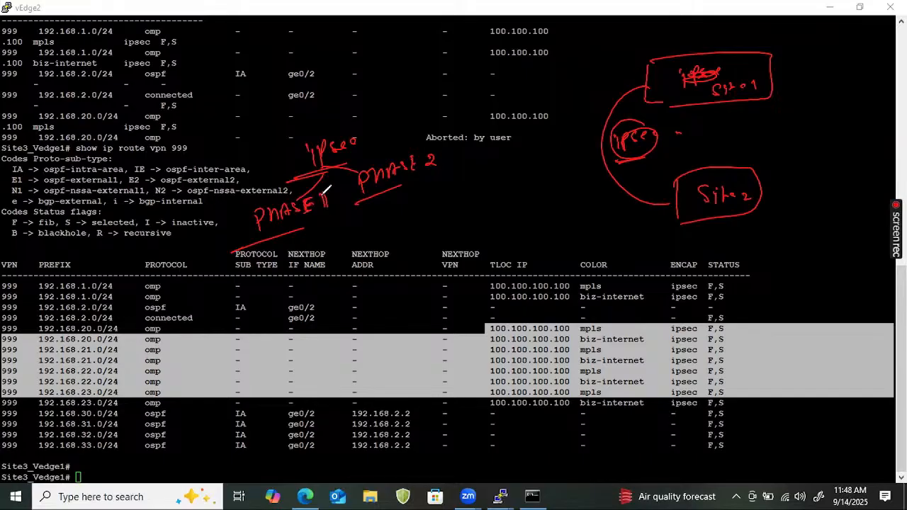
Box PHASE 1 and Phase 2, linking PHASE 1 to a circled NEXTHOP IF NAME header
mouse_move(244, 210)
left_mouse_down()
mouse_move(243, 241)
mouse_move(347, 207)
mouse_move(245, 241)
left_mouse_up()
mouse_move(349, 163)
left_mouse_down()
mouse_move(349, 199)
mouse_move(445, 141)
left_mouse_up()
left_click_drag(401, 190, 446, 153)
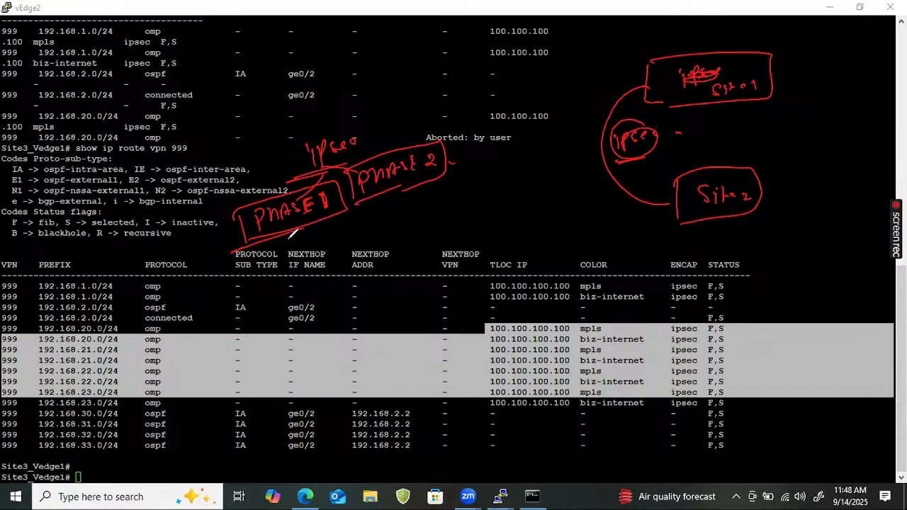
mouse_move(294, 233)
left_mouse_down()
mouse_move(292, 249)
mouse_move(323, 248)
left_mouse_up()
left_click_drag(293, 284, 306, 277)
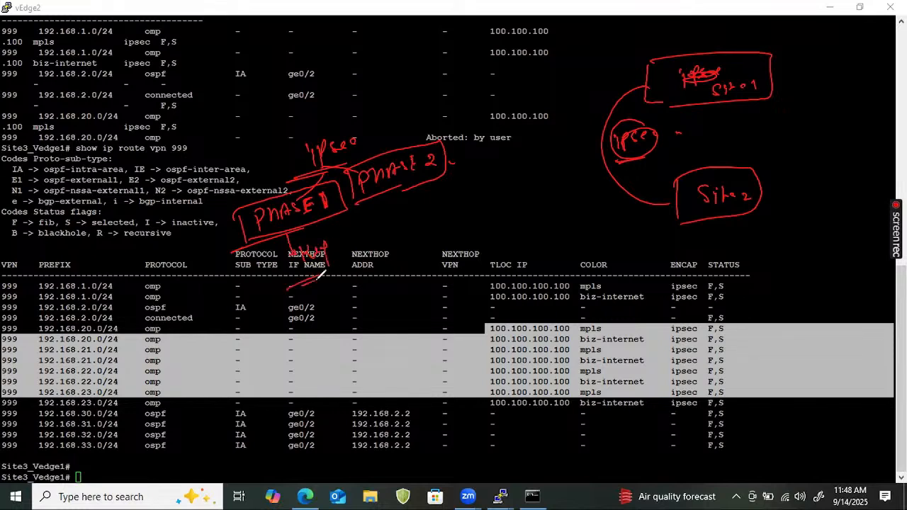
mouse_move(325, 226)
left_mouse_down()
mouse_move(304, 269)
mouse_move(352, 262)
left_mouse_up()
Arrow Phase 2 to a circled Data note leading to ESP beside the ge0/2 entries
mouse_move(411, 186)
left_mouse_down()
mouse_move(429, 221)
mouse_move(474, 215)
mouse_move(425, 195)
left_mouse_up()
left_click_drag(497, 199, 493, 207)
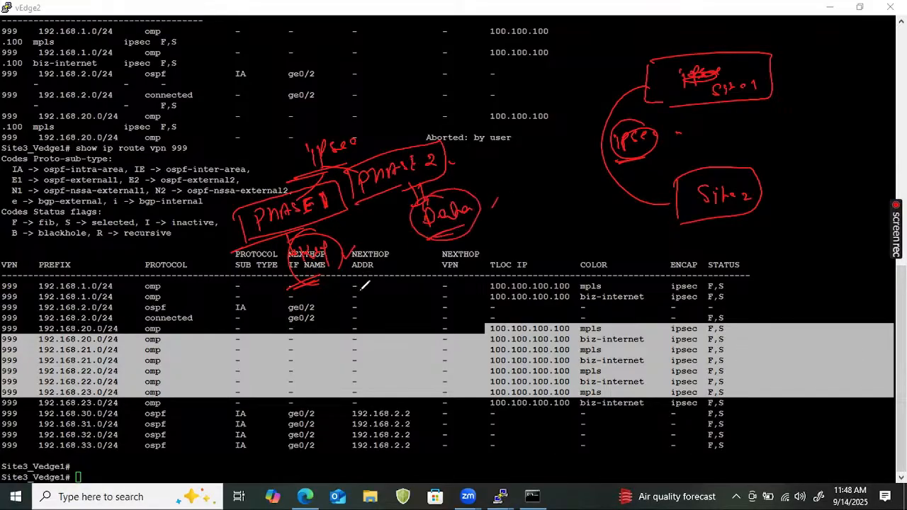
mouse_move(311, 301)
left_mouse_down()
mouse_move(304, 306)
mouse_move(363, 284)
left_mouse_up()
left_click_drag(348, 322, 299, 346)
mouse_move(467, 245)
left_mouse_down()
mouse_move(487, 257)
mouse_move(526, 238)
mouse_move(519, 232)
mouse_move(563, 229)
left_mouse_up()
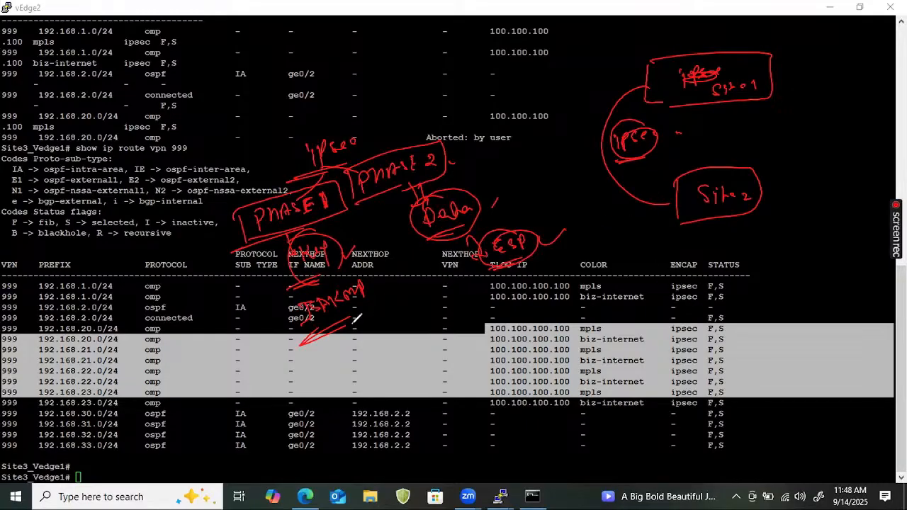
Sketch a Site box beside the ENCAP column and mark its ipsec entry
left_click_drag(309, 341, 354, 323)
left_click_drag(646, 240, 646, 289)
mouse_move(640, 242)
left_mouse_down()
mouse_move(661, 264)
mouse_move(656, 284)
mouse_move(667, 297)
mouse_move(670, 284)
left_mouse_up()
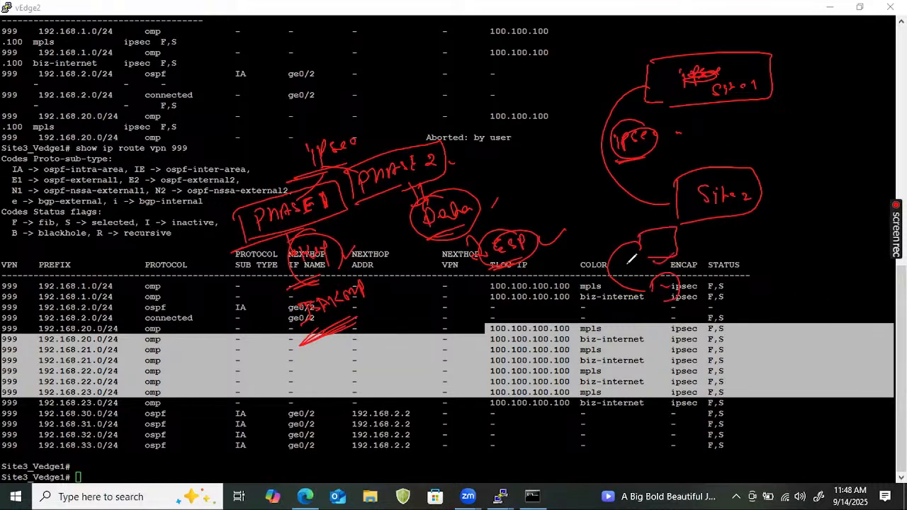
mouse_move(646, 244)
left_mouse_down()
mouse_move(649, 289)
mouse_move(651, 250)
mouse_move(679, 229)
left_mouse_up()
mouse_move(668, 278)
left_mouse_down()
mouse_move(660, 286)
mouse_move(677, 279)
mouse_move(652, 310)
left_mouse_up()
Write 'Control => vsmart' over the upper route rows and connect the site note
mouse_move(129, 122)
left_mouse_down()
mouse_move(195, 110)
mouse_move(214, 93)
left_mouse_up()
mouse_move(128, 165)
left_mouse_down()
mouse_move(226, 119)
mouse_move(248, 91)
mouse_move(309, 68)
left_mouse_up()
left_click_drag(239, 119, 273, 105)
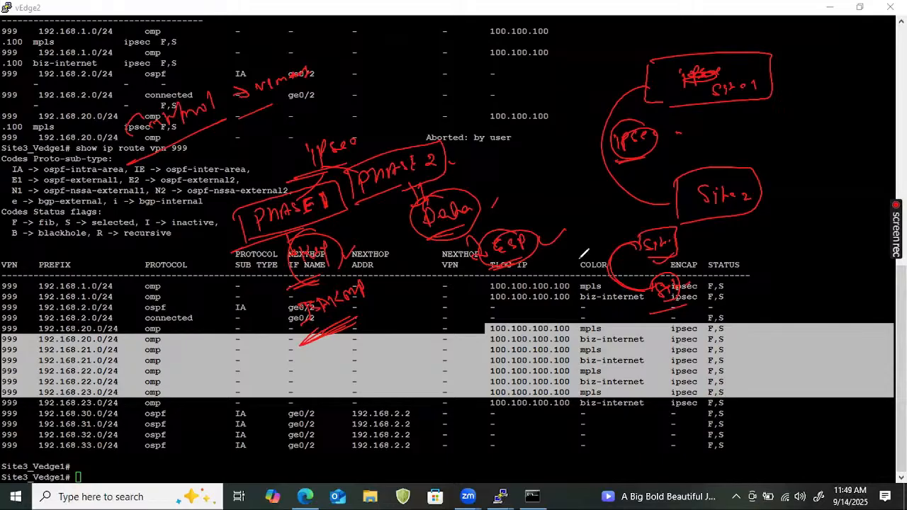
mouse_move(632, 241)
left_mouse_down()
mouse_move(648, 286)
mouse_move(639, 271)
left_mouse_up()
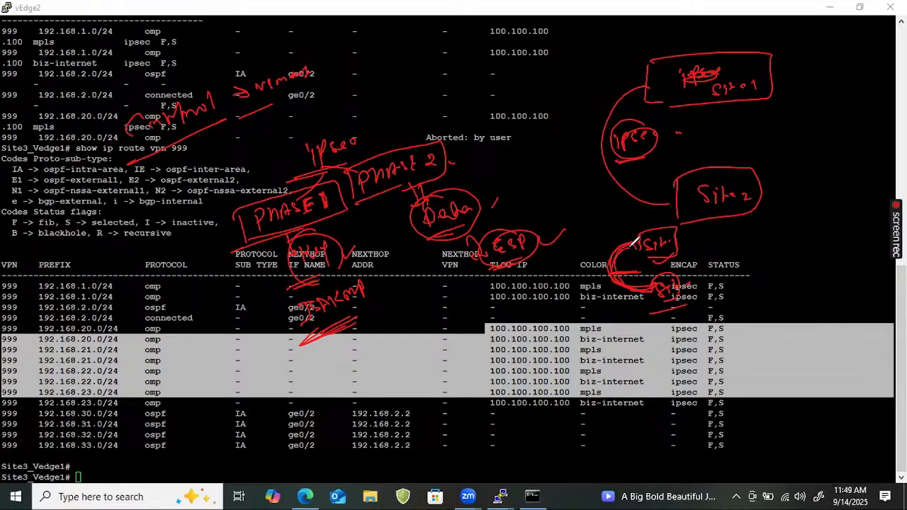
Label the mpls and biz-internet ipsec TLOC rows as ipsec phases with arrows
mouse_move(429, 339)
left_mouse_down()
mouse_move(470, 315)
mouse_move(462, 340)
mouse_move(474, 349)
mouse_move(503, 330)
mouse_move(537, 327)
left_mouse_up()
mouse_move(467, 372)
left_mouse_down()
mouse_move(532, 340)
mouse_move(429, 337)
mouse_move(542, 323)
mouse_move(588, 327)
left_mouse_up()
left_click_drag(497, 328, 649, 338)
left_click_drag(505, 291, 567, 265)
mouse_move(662, 326)
left_mouse_down()
mouse_move(671, 336)
mouse_move(666, 330)
mouse_move(724, 317)
left_mouse_up()
left_click_drag(638, 353, 686, 339)
mouse_move(710, 310)
left_mouse_down()
mouse_move(704, 300)
mouse_move(678, 313)
left_mouse_up()
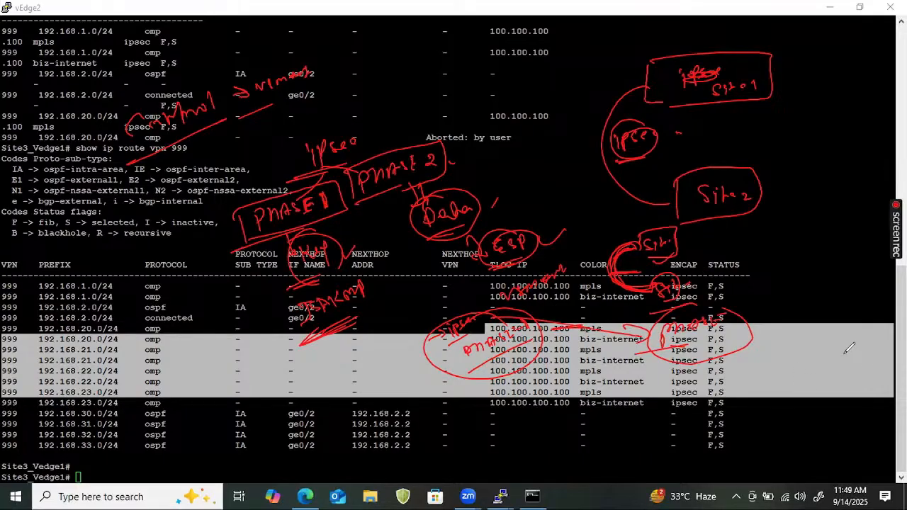
Clear the annotations and sketch vsmart connected to vedge1 and vedge2 boxes
key("Escape")
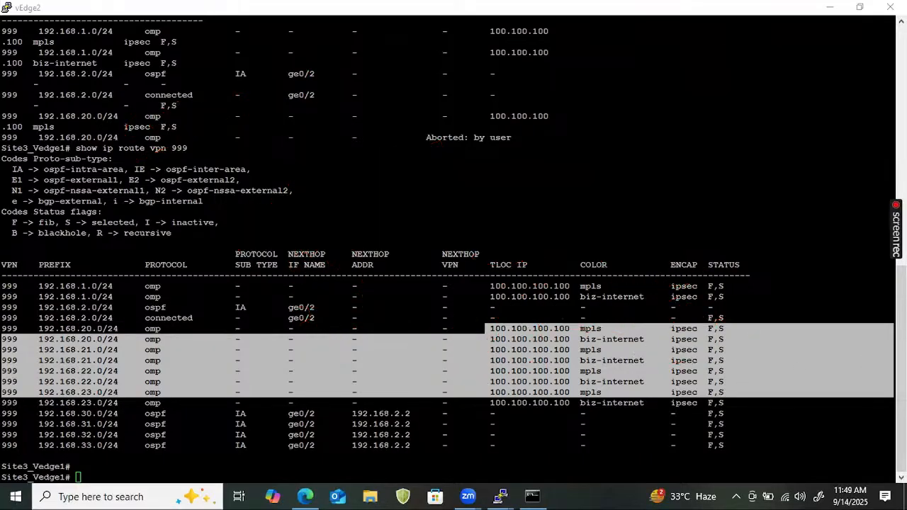
left_click(459, 349)
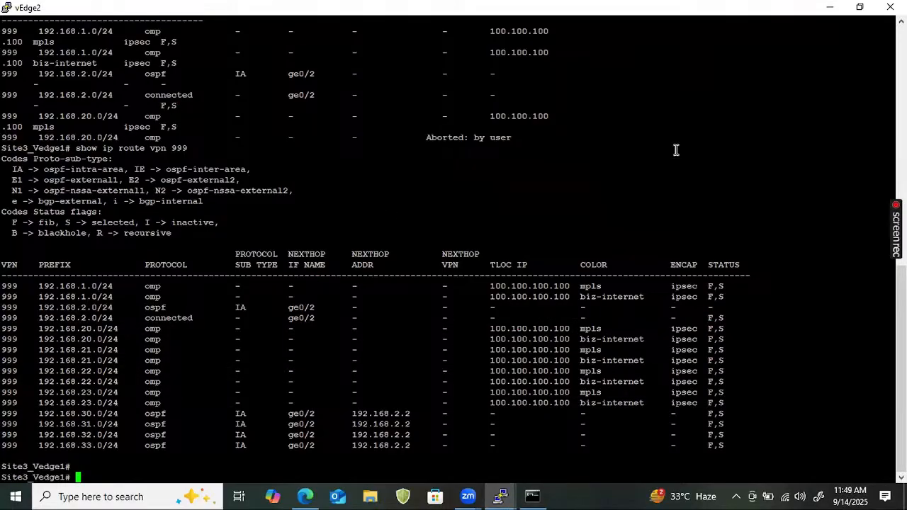
key("ctrl+2")
mouse_move(402, 183)
left_mouse_down()
mouse_move(748, 131)
mouse_move(792, 107)
mouse_move(748, 136)
mouse_move(796, 115)
mouse_move(810, 127)
left_mouse_up()
mouse_move(757, 215)
left_mouse_down()
mouse_move(756, 196)
mouse_move(826, 219)
mouse_move(745, 230)
mouse_move(777, 212)
mouse_move(821, 208)
left_mouse_up()
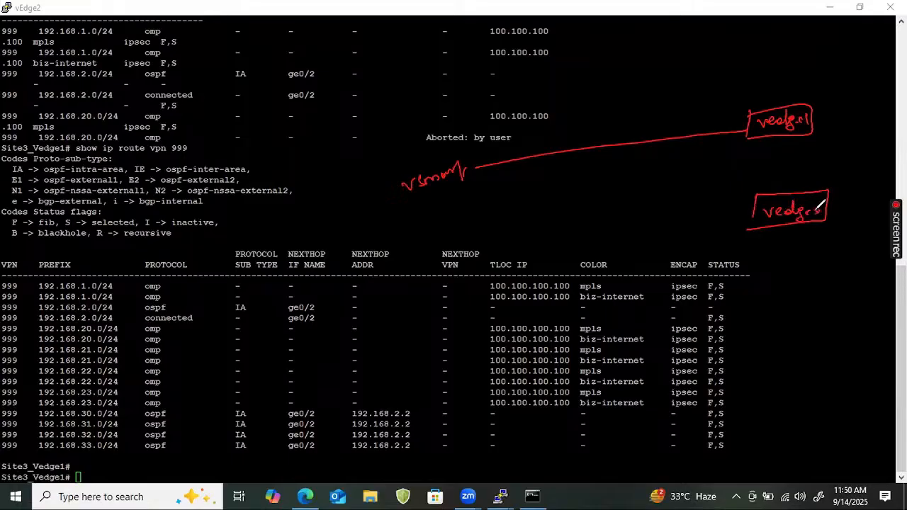
left_click_drag(471, 180, 737, 219)
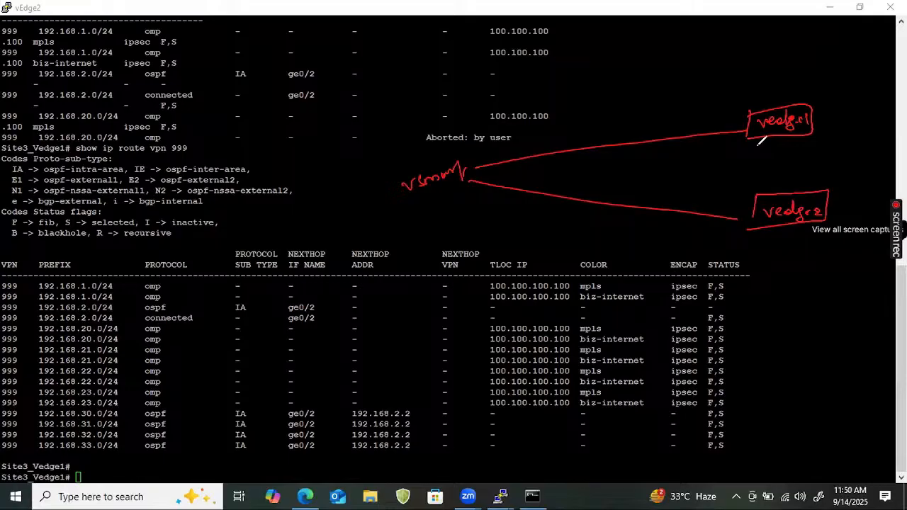
left_click_drag(748, 129, 755, 193)
Circle vsmart and draw an arrow to vedge2 labelled PHASE -1
left_click_drag(425, 159, 433, 152)
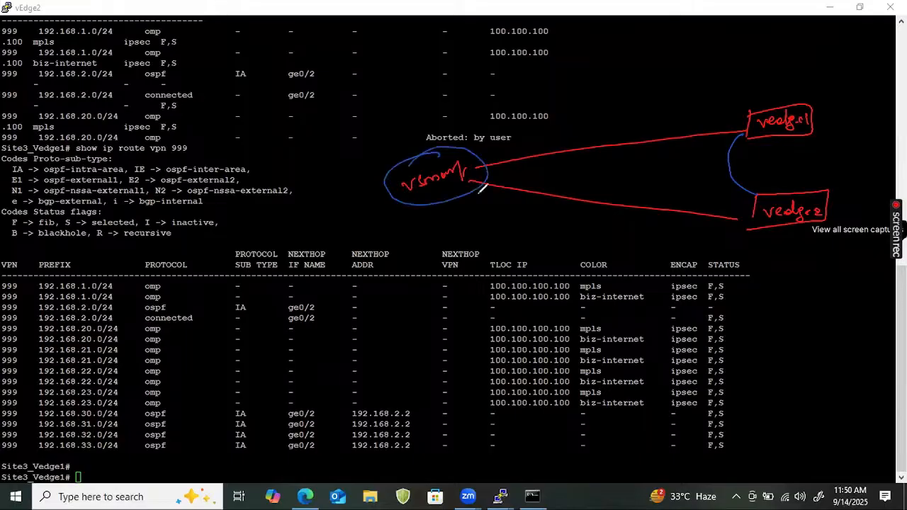
left_click_drag(481, 201, 738, 242)
mouse_move(573, 252)
left_mouse_down()
mouse_move(588, 234)
mouse_move(641, 240)
mouse_move(598, 246)
left_mouse_up()
mouse_move(552, 267)
left_mouse_down()
mouse_move(635, 267)
mouse_move(659, 247)
left_mouse_up()
left_click_drag(664, 243, 665, 261)
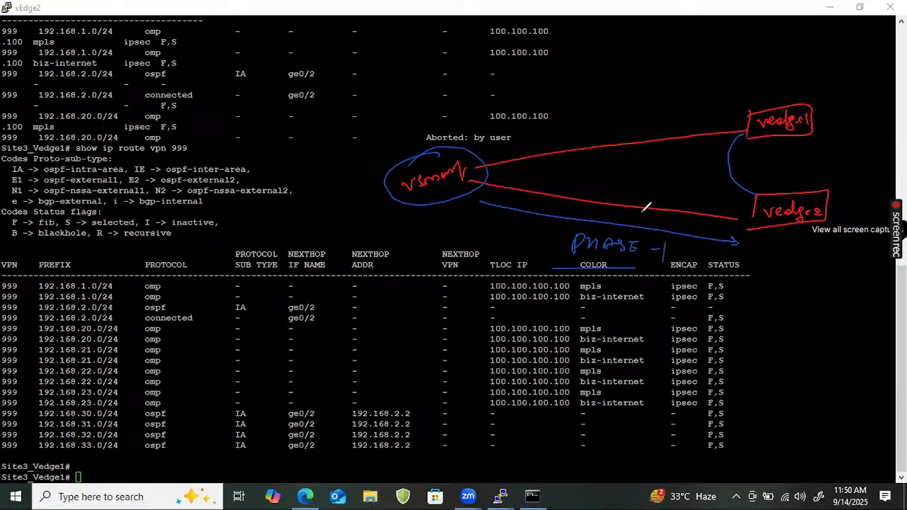
Draw a circled PHASE -1 arrow from vsmart to vedge1 and start a TLOC note
left_click_drag(467, 145, 705, 109)
left_click_drag(697, 104, 698, 113)
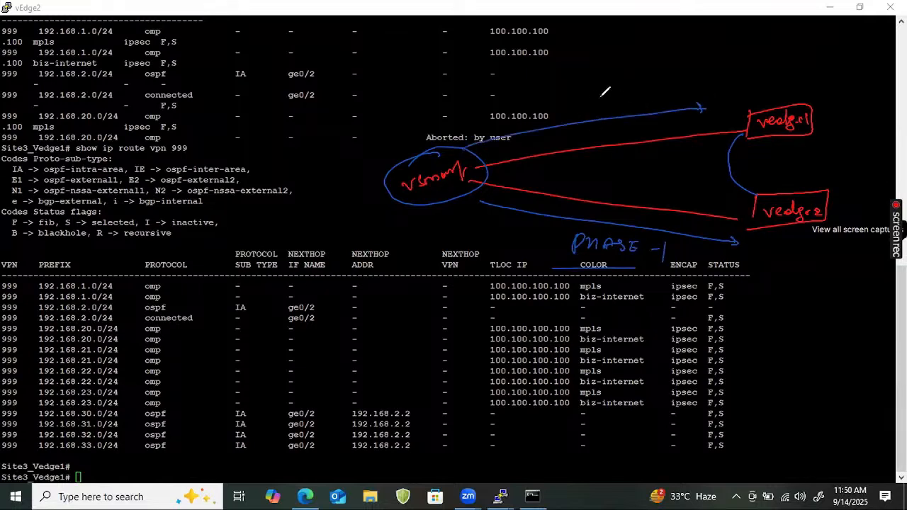
left_click_drag(578, 97, 626, 88)
mouse_move(630, 82)
left_mouse_down()
mouse_move(665, 75)
mouse_move(567, 100)
mouse_move(702, 83)
left_mouse_up()
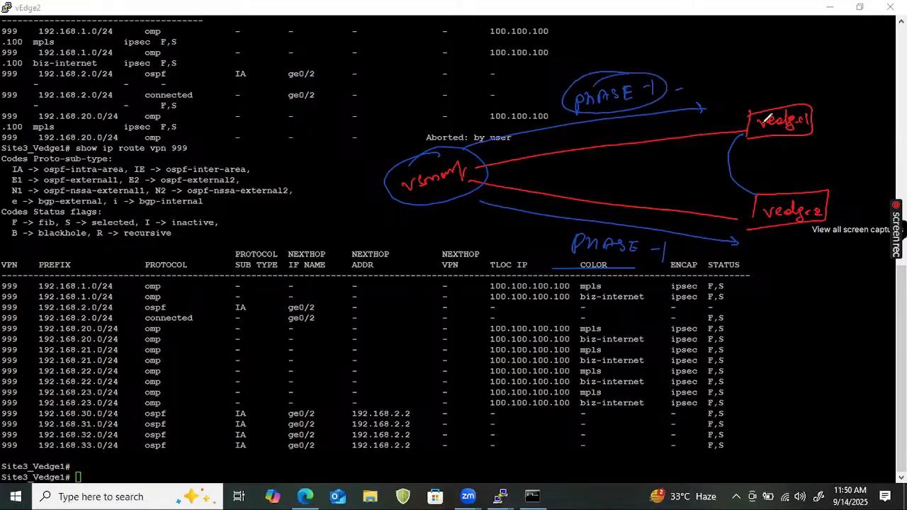
mouse_move(743, 133)
left_mouse_down()
mouse_move(729, 170)
mouse_move(752, 180)
left_mouse_up()
mouse_move(222, 213)
left_mouse_down()
mouse_move(225, 231)
mouse_move(242, 212)
mouse_move(221, 241)
mouse_move(244, 183)
mouse_move(212, 202)
left_mouse_up()
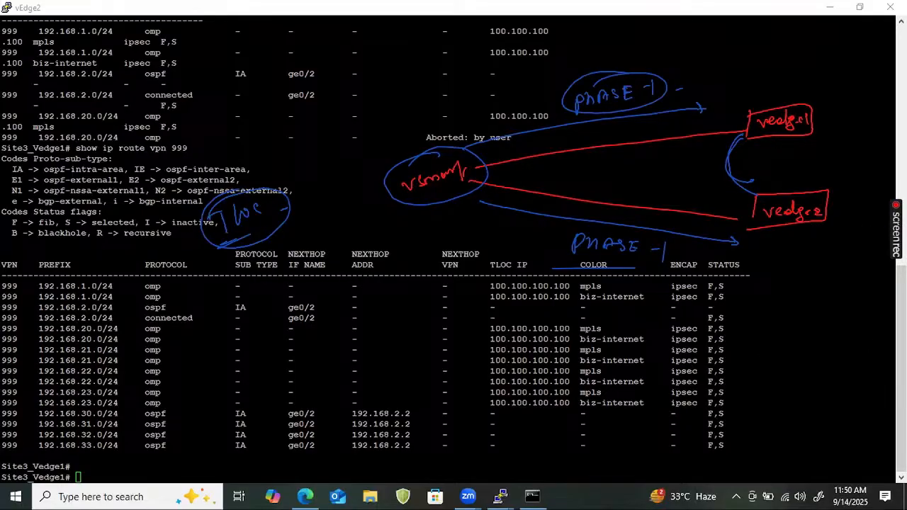
Discard the recalled history command, print empty Site3_Vedge1# prompts, and start typing show omp
left_click(122, 432)
key("Up")
key("Up")
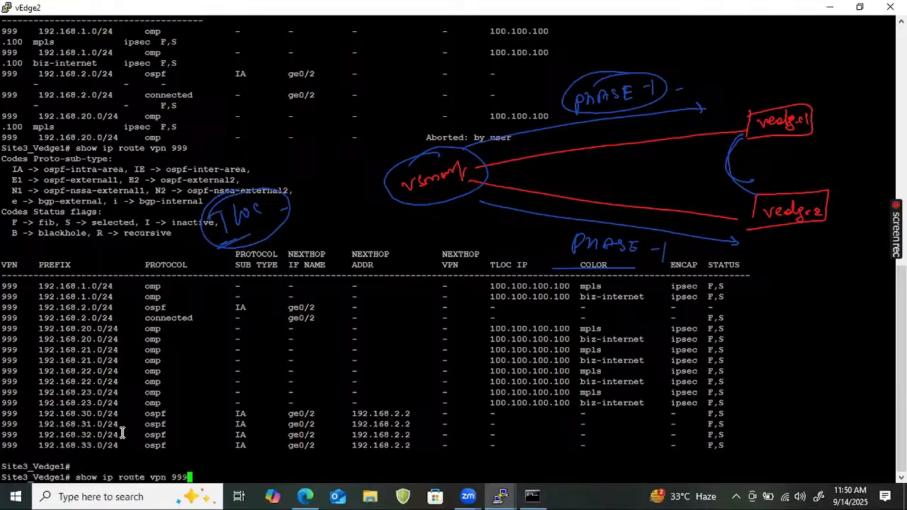
key("Up")
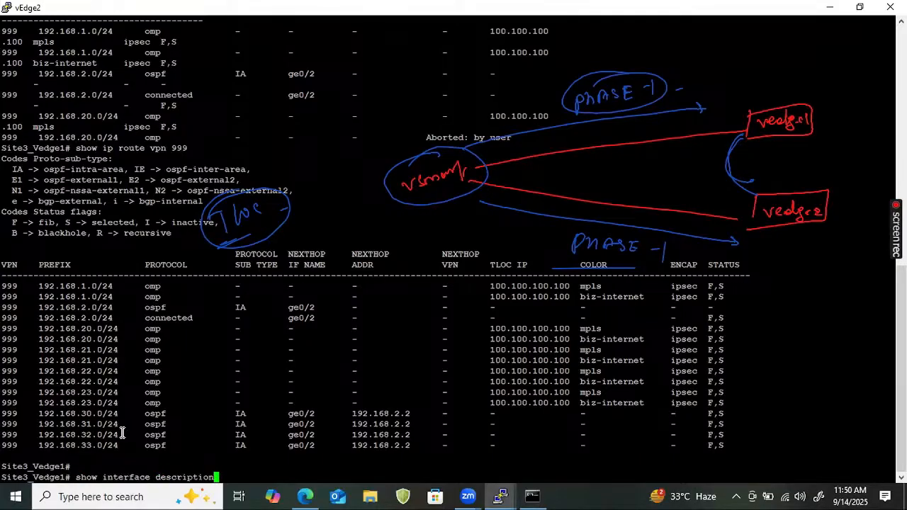
key("Up")
key("BackSpace")
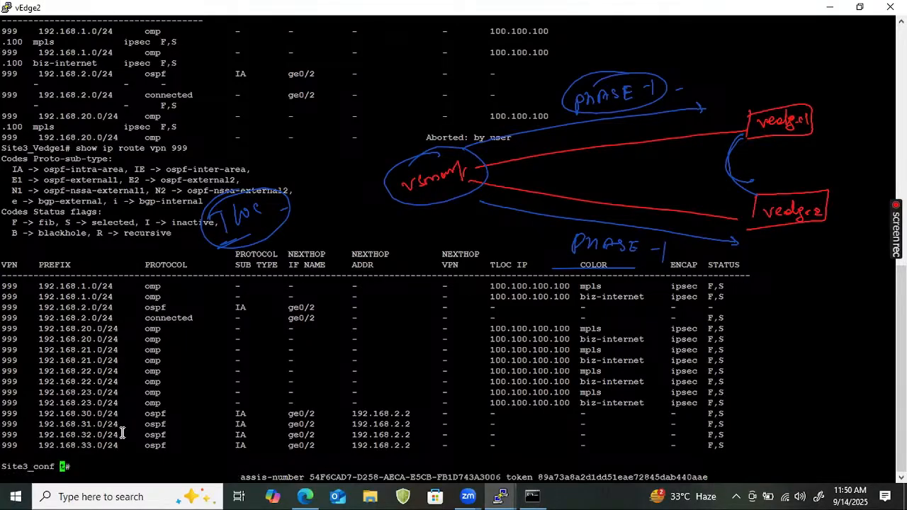
key("BackSpace")
key("BackSpace")
key("BackSpace")
key("BackSpace")
key("BackSpace")
key("BackSpace")
key("BackSpace")
key("BackSpace")
key("BackSpace")
key("BackSpace")
key("BackSpace")
key("BackSpace")
key("BackSpace")
key("BackSpace")
key("BackSpace")
key("BackSpace")
key("BackSpace")
key("BackSpace")
key("BackSpace")
key("BackSpace")
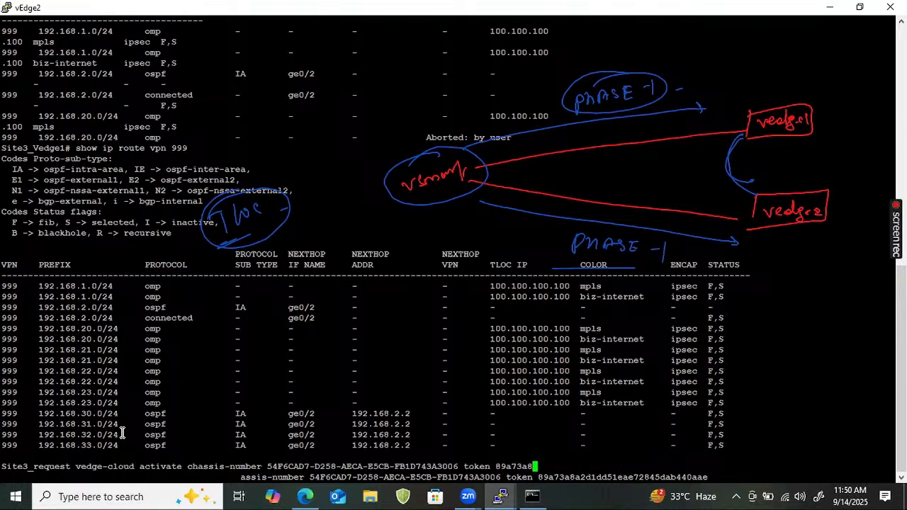
key("BackSpace")
key("BackSpace")
key("BackSpace")
key("BackSpace")
key("BackSpace")
key("BackSpace")
key("BackSpace")
key("BackSpace")
key("BackSpace")
key("BackSpace")
key("BackSpace")
key("BackSpace")
key("BackSpace")
key("BackSpace")
key("BackSpace")
key("BackSpace")
key("BackSpace")
key("BackSpace")
key("BackSpace")
key("BackSpace")
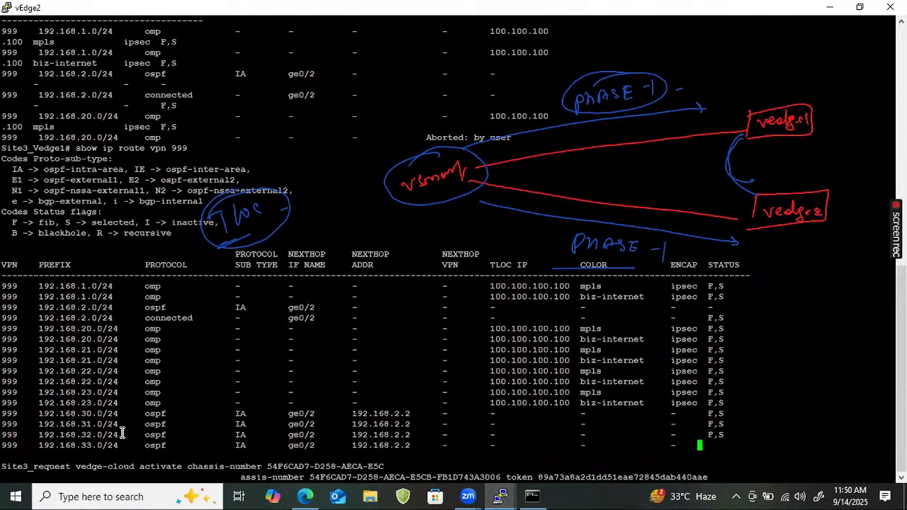
key("Return")
key("Return")
key("Return")
key("Return")
key("Return")
key("Return")
key("Return")
key("Return")
key("Return")
key("Return")
key("Return")
key("Return")
key("Return")
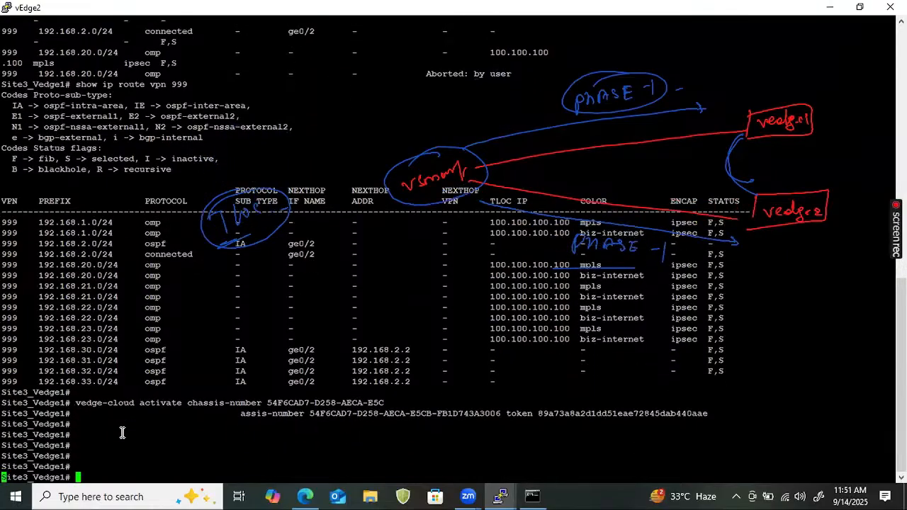
key("Return")
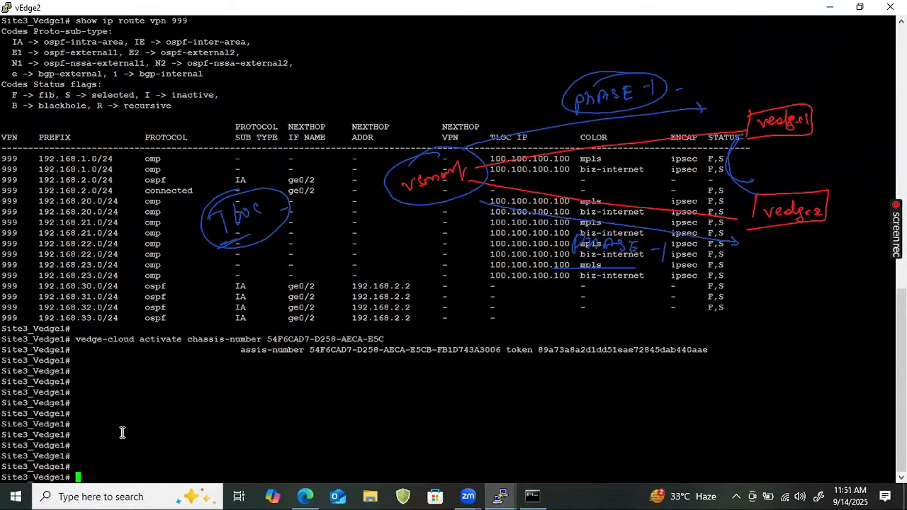
type("show ompl")
Run show omp tlocs and highlight the encap-spi, encap-auth and encap-encrypt rows
key("BackSpace")
type("tlocs")
key("Return")
key("Return")
key("Return")
key("Return")
key("Return")
key("Return")
key("Return")
key("Return")
key("Return")
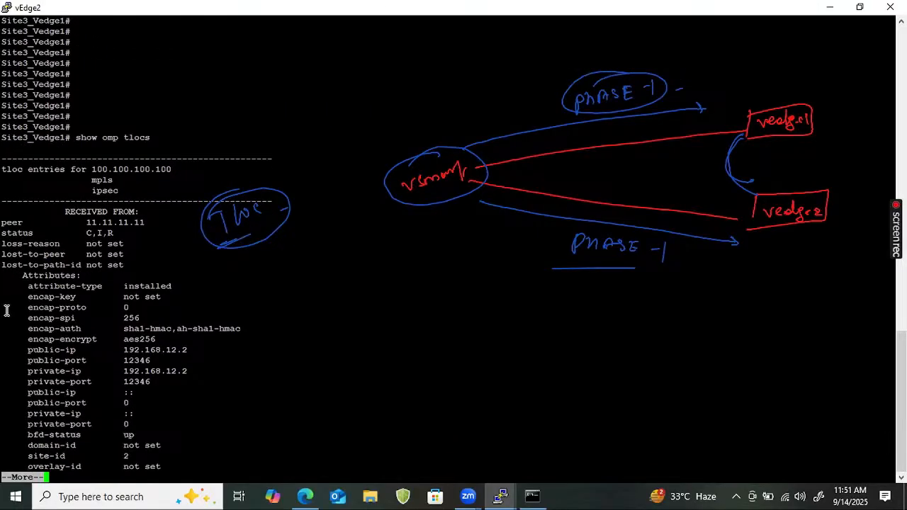
left_click_drag(123, 330, 251, 332)
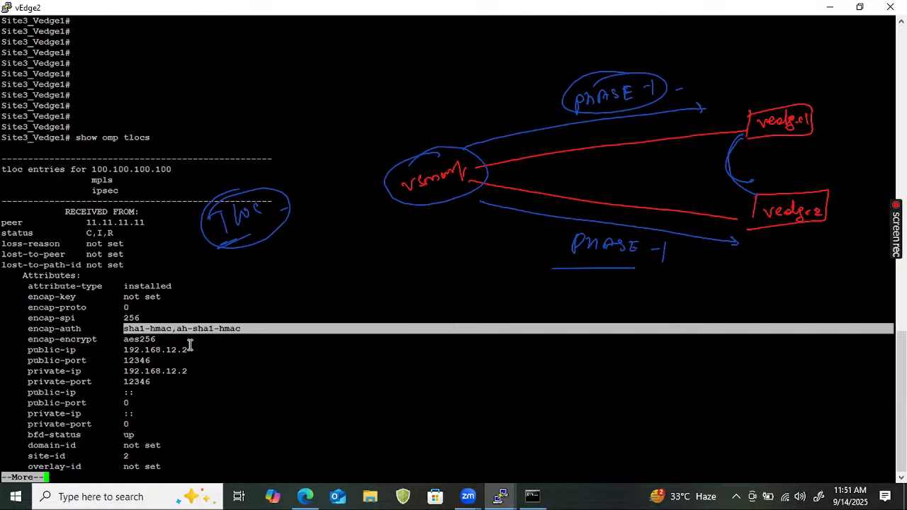
left_click_drag(190, 342, 101, 342)
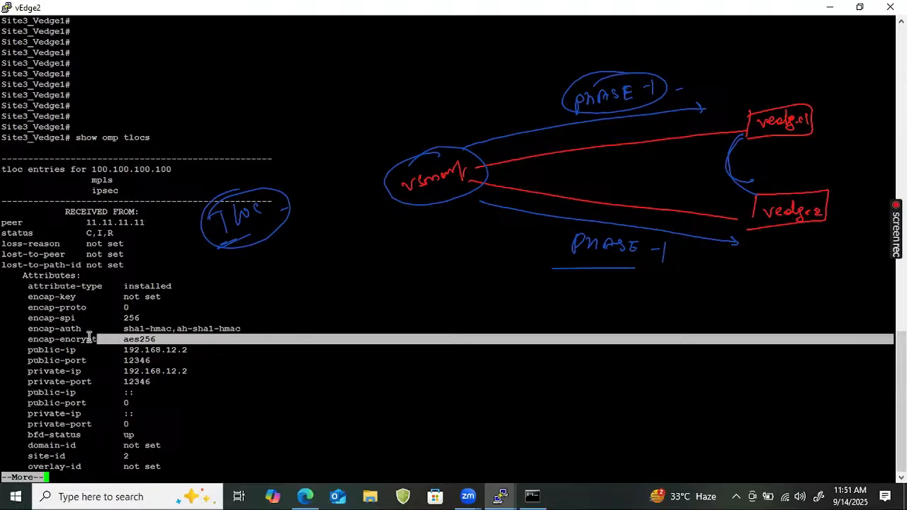
left_click_drag(10, 323, 303, 344)
Page through the rest of the TLOC output, quit the pager, and begin typing show
left_click(363, 460)
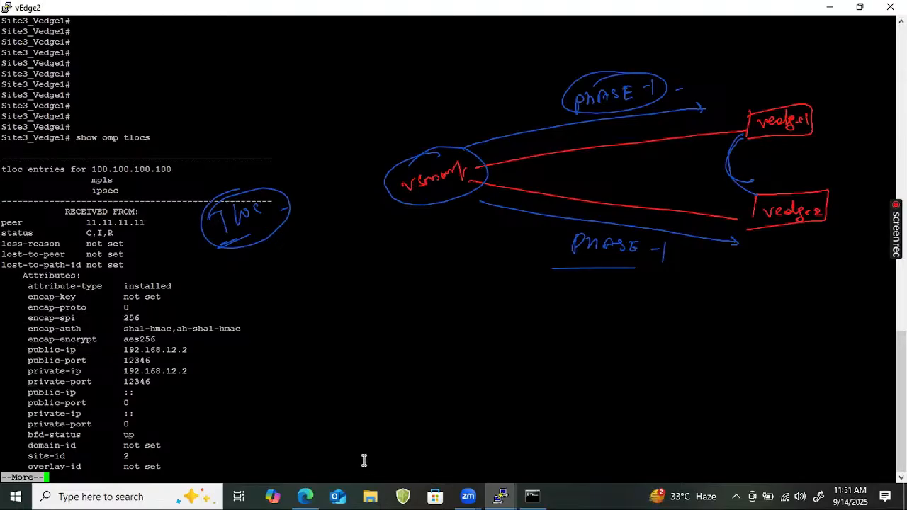
key("Return")
key("Return")
key("Return")
key("Return")
key("Return")
key("Return")
key("Return")
key("q")
key("Return")
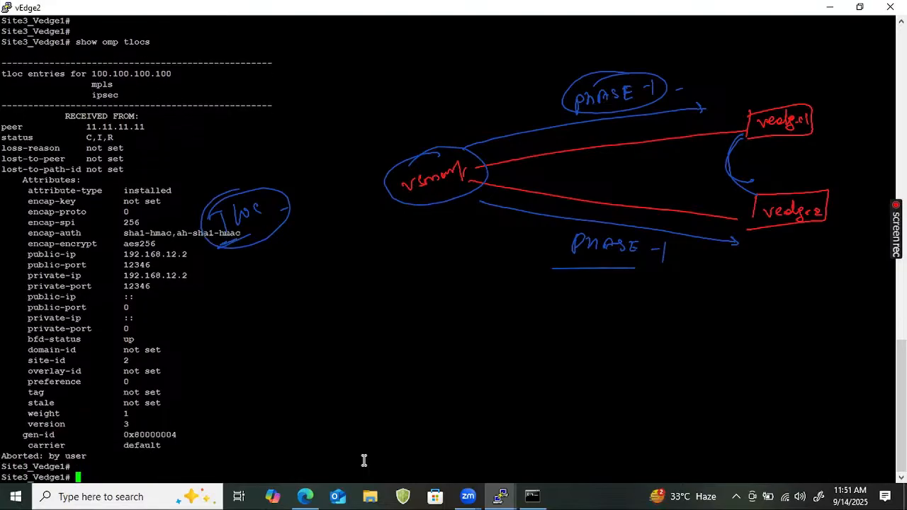
key("Return")
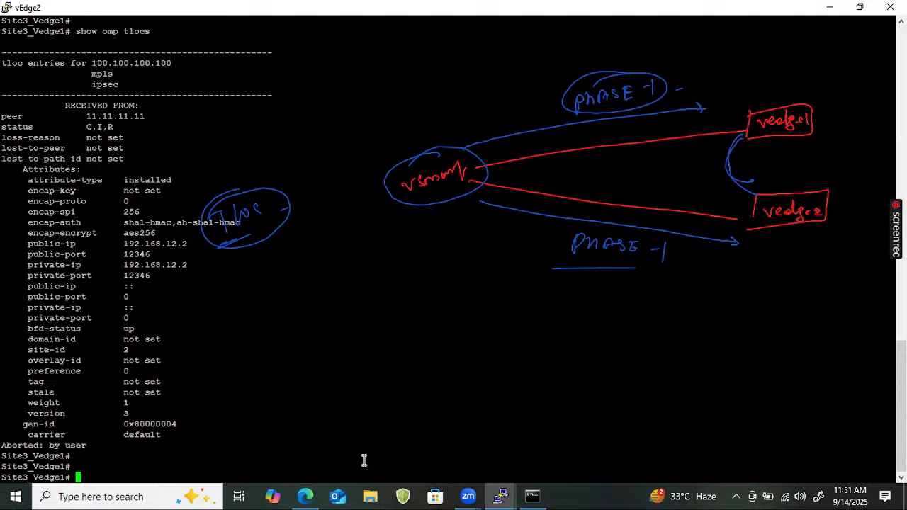
type("show")
Annotate BFD on the vedge1–vedge2 link, then clear the annotations
mouse_move(190, 122)
left_mouse_down()
mouse_move(191, 136)
mouse_move(256, 107)
left_mouse_up()
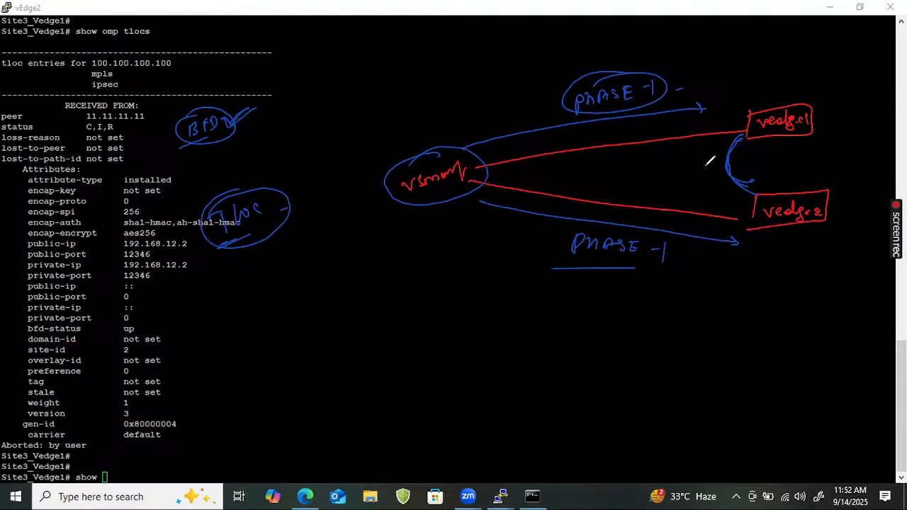
mouse_move(670, 173)
left_mouse_down()
mouse_move(693, 156)
mouse_move(710, 163)
mouse_move(673, 169)
mouse_move(694, 153)
left_mouse_up()
mouse_move(740, 134)
left_mouse_down()
mouse_move(749, 170)
mouse_move(748, 131)
mouse_move(747, 163)
mouse_move(742, 150)
mouse_move(777, 146)
mouse_move(737, 170)
mouse_move(753, 174)
left_mouse_up()
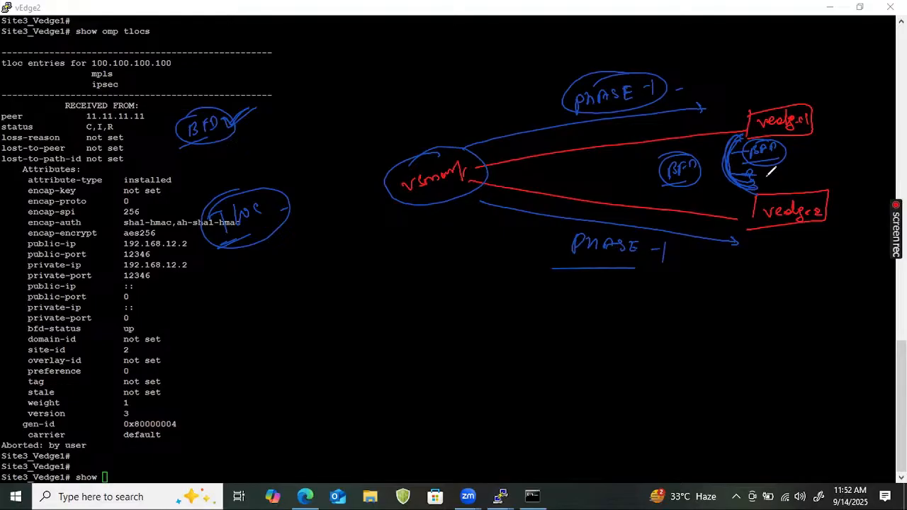
key("Escape")
Run show bfd sessions, highlight the up biz-internet and mpls rows, and minimize PuTTY
type("bfd ")
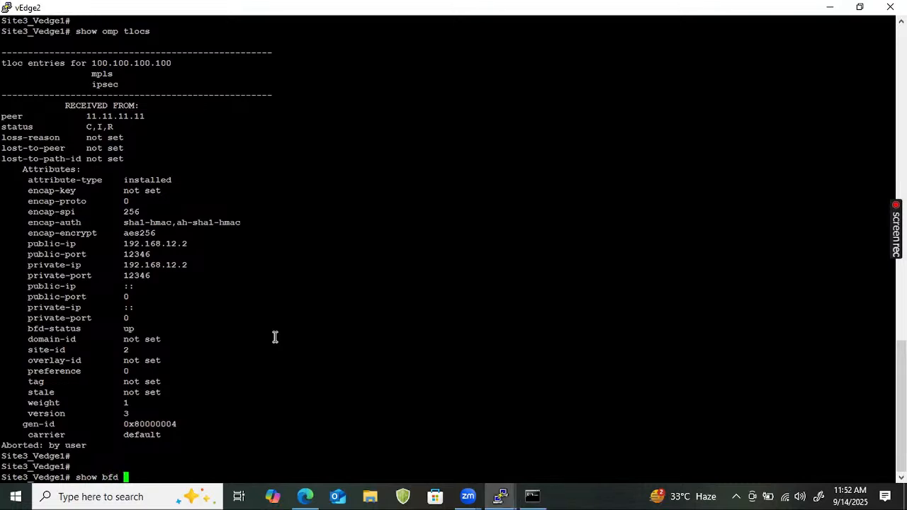
type("sessions")
key("Return")
key("Return")
key("Return")
key("Return")
key("Return")
key("Return")
key("Return")
key("Return")
key("Return")
key("Return")
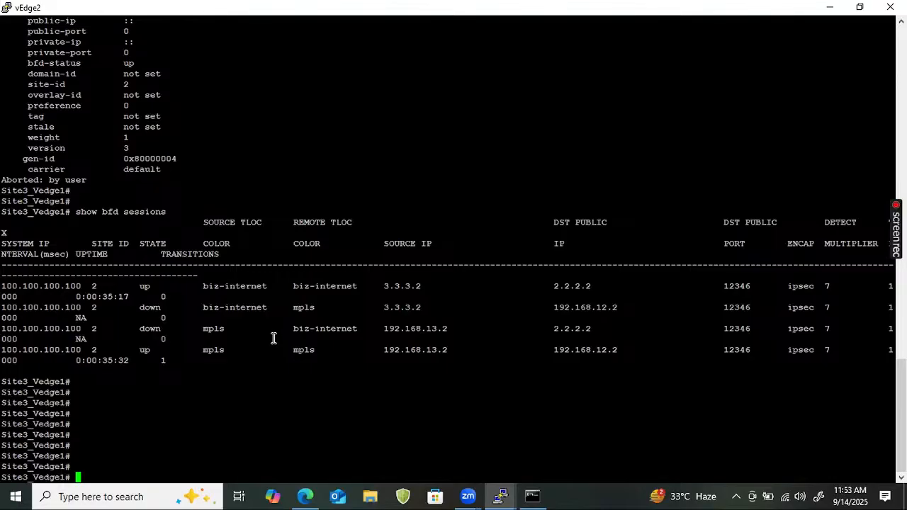
left_click_drag(3, 285, 513, 293)
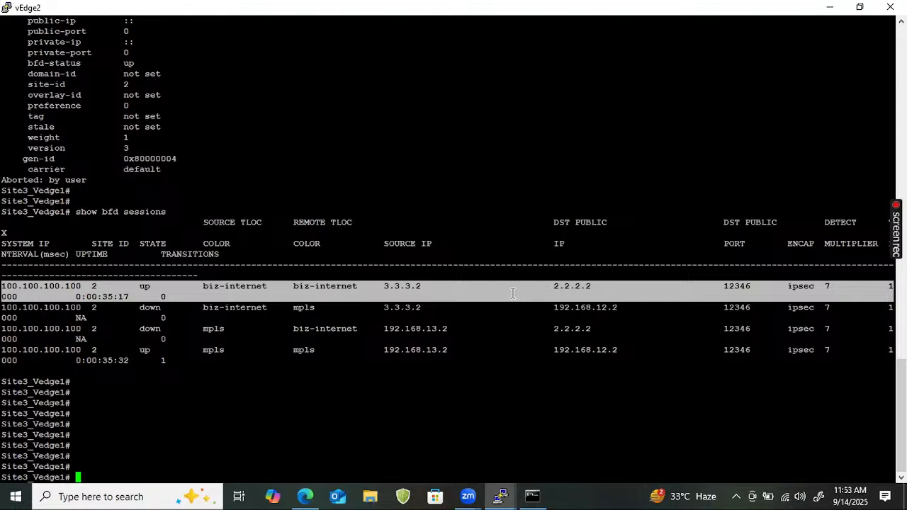
mouse_move(3, 360)
left_mouse_down()
mouse_move(360, 366)
mouse_move(379, 354)
mouse_move(376, 383)
mouse_move(7, 361)
mouse_move(18, 350)
left_mouse_up()
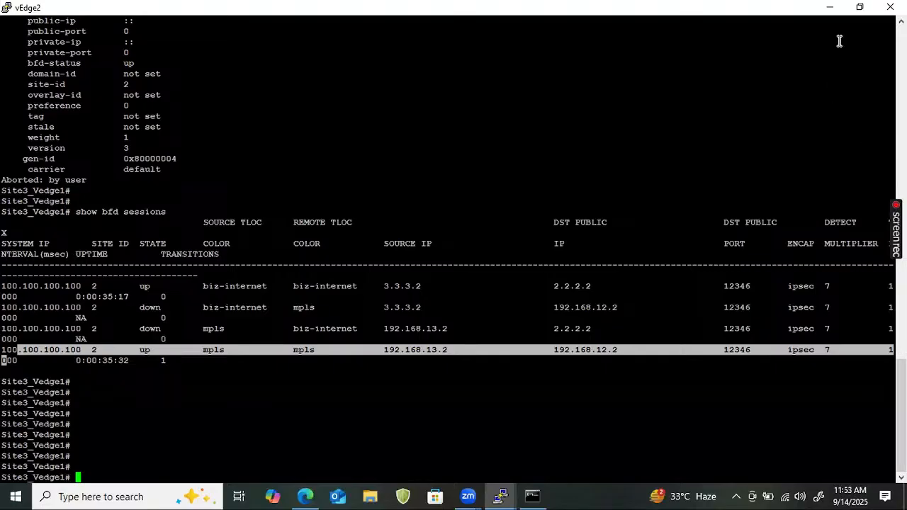
left_click(828, 9)
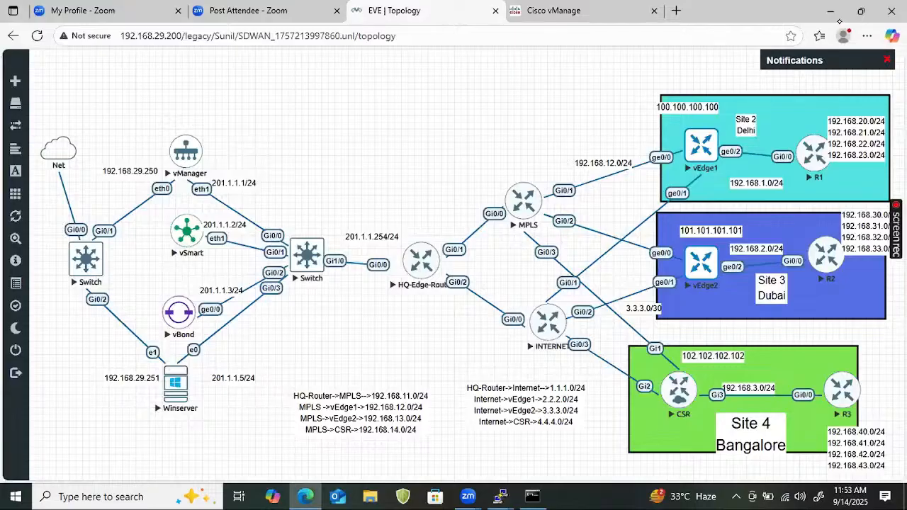
left_click_drag(687, 149, 679, 376)
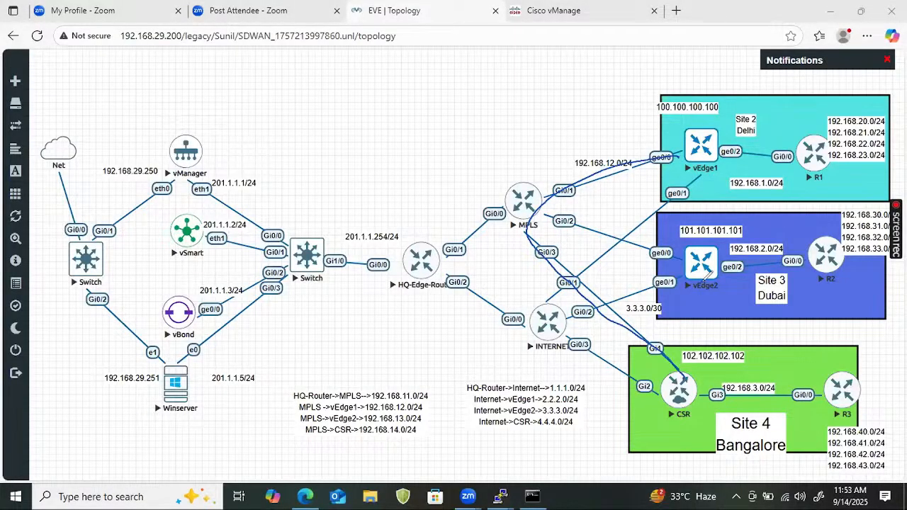
left_click_drag(712, 170, 657, 370)
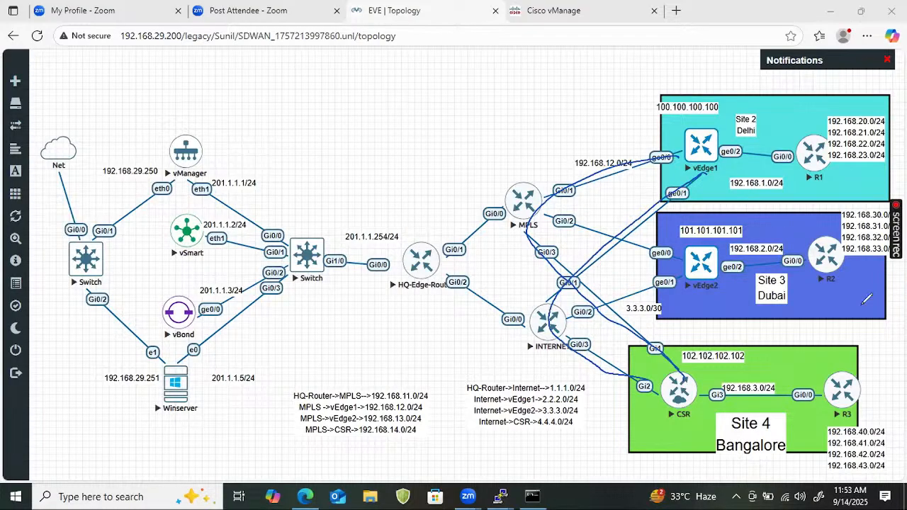
key("e")
mouse_move(685, 146)
left_mouse_down()
mouse_move(552, 184)
mouse_move(600, 226)
mouse_move(716, 266)
left_mouse_up()
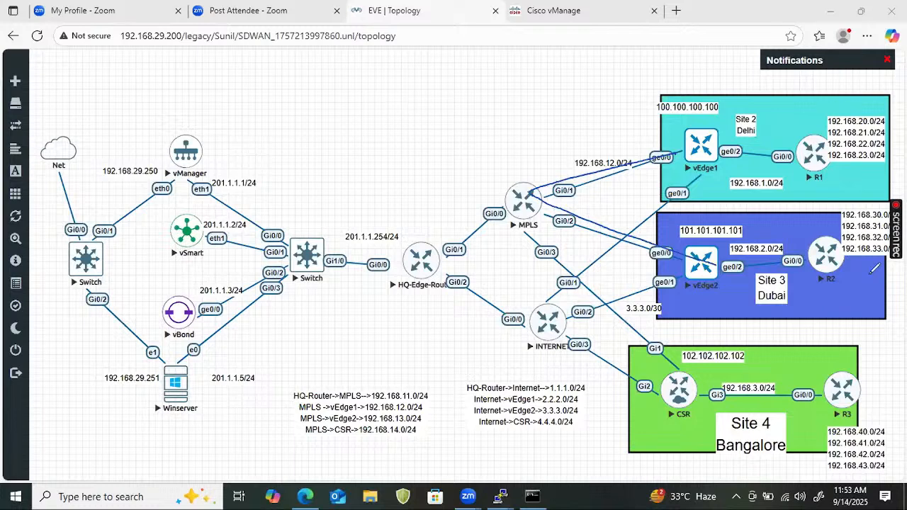
mouse_move(683, 151)
left_mouse_down()
mouse_move(581, 168)
mouse_move(546, 197)
mouse_move(722, 267)
left_mouse_up()
left_click_drag(690, 177, 547, 282)
mouse_move(521, 310)
left_mouse_down()
mouse_move(576, 313)
mouse_move(732, 268)
left_mouse_up()
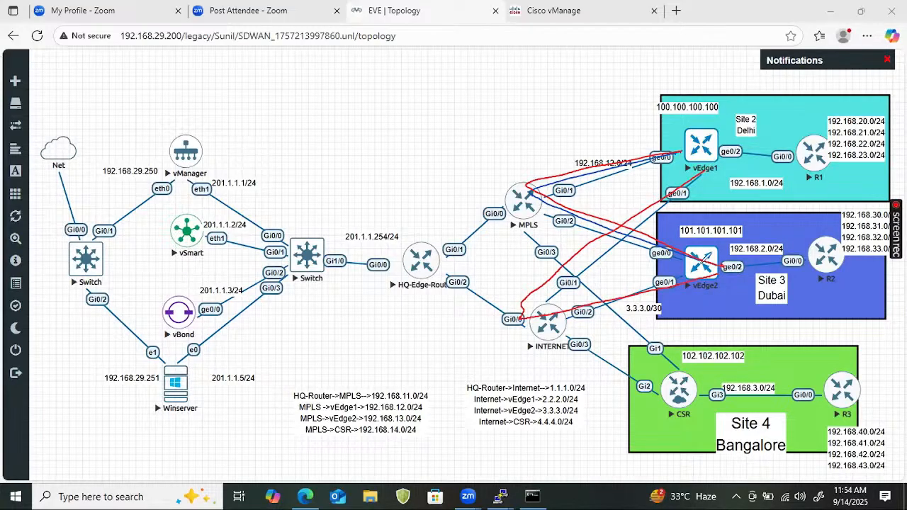
left_click_drag(685, 136, 681, 181)
left_click_drag(689, 250, 673, 254)
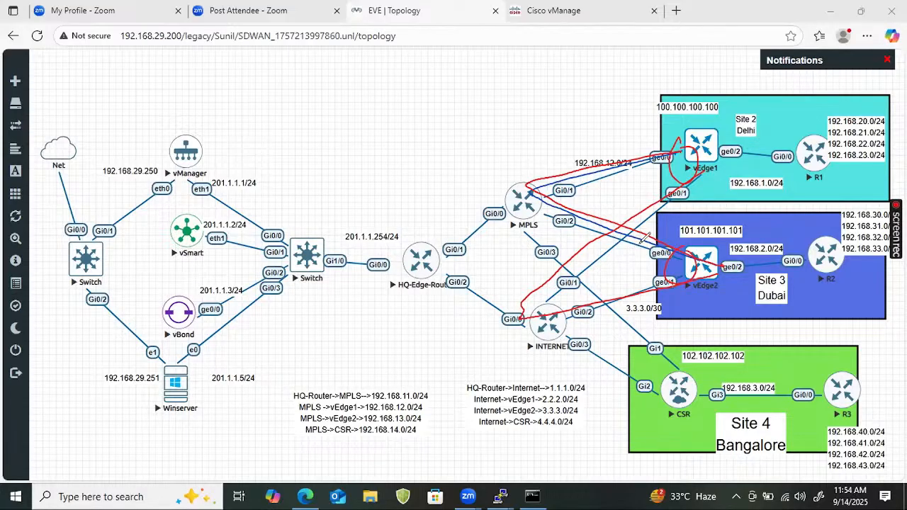
mouse_move(628, 113)
left_mouse_down()
mouse_move(619, 130)
mouse_move(665, 112)
mouse_move(615, 107)
mouse_move(667, 98)
left_mouse_up()
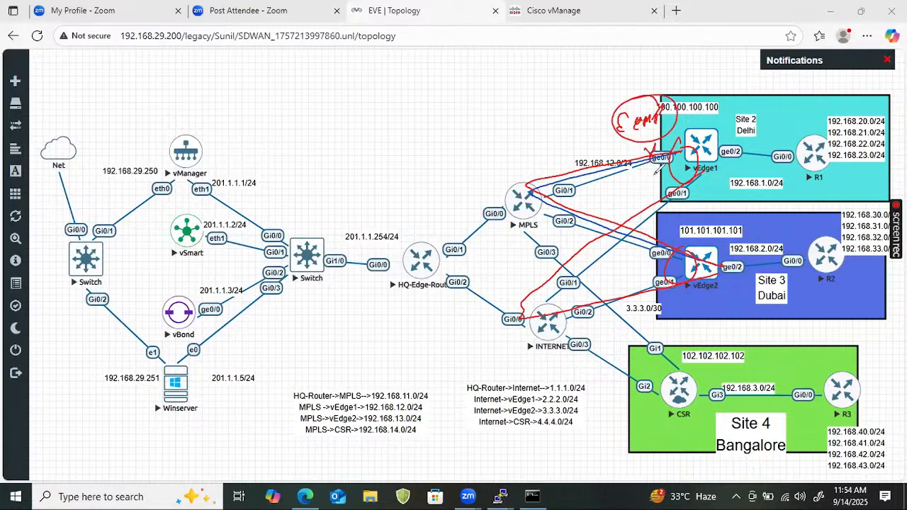
left_click_drag(508, 117, 506, 141)
left_click_drag(538, 114, 531, 126)
mouse_move(545, 125)
left_mouse_down()
mouse_move(550, 103)
mouse_move(544, 117)
left_mouse_up()
left_click_drag(480, 163, 539, 140)
mouse_move(546, 93)
left_mouse_down()
mouse_move(518, 155)
mouse_move(493, 138)
left_mouse_up()
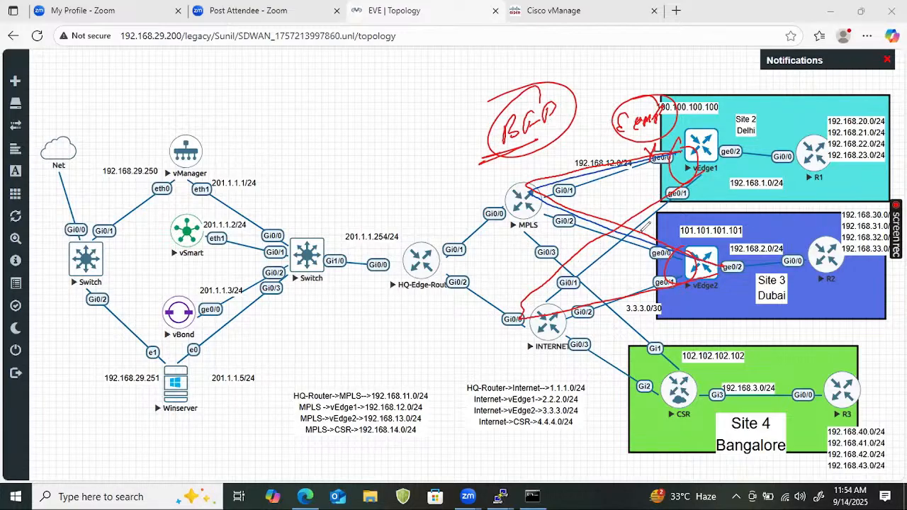
mouse_move(524, 313)
left_mouse_down()
mouse_move(701, 280)
mouse_move(674, 205)
mouse_move(685, 182)
mouse_move(521, 316)
mouse_move(685, 264)
left_mouse_up()
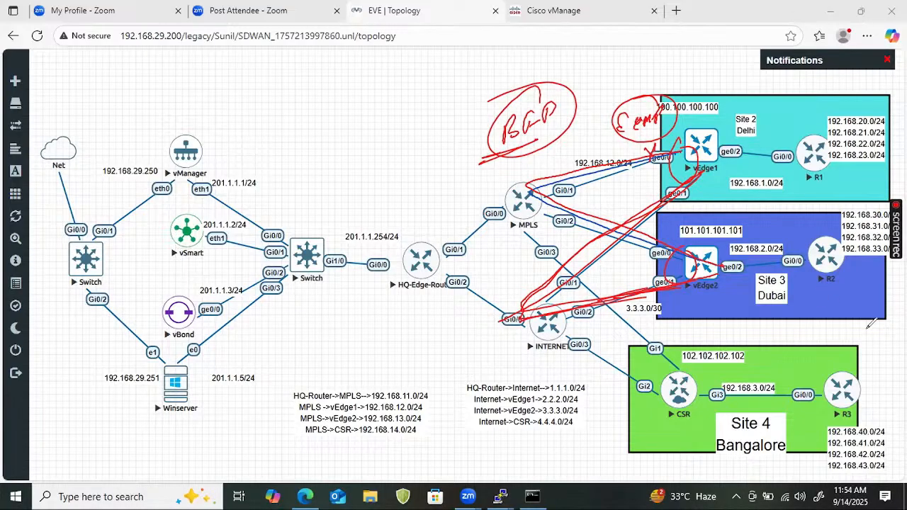
key("Escape")
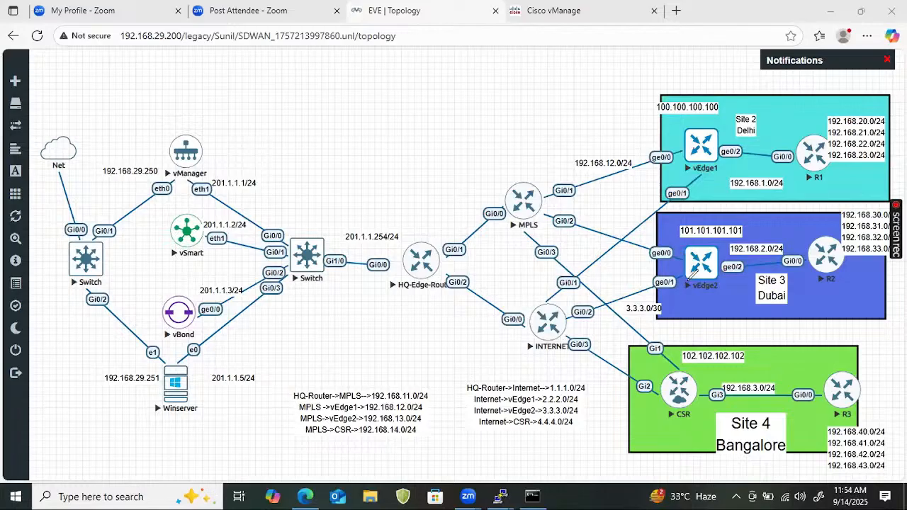
mouse_move(694, 268)
left_mouse_down()
mouse_move(607, 302)
mouse_move(658, 296)
left_mouse_up()
mouse_move(538, 312)
left_mouse_down()
mouse_move(525, 250)
mouse_move(567, 180)
mouse_move(691, 152)
mouse_move(524, 211)
left_mouse_up()
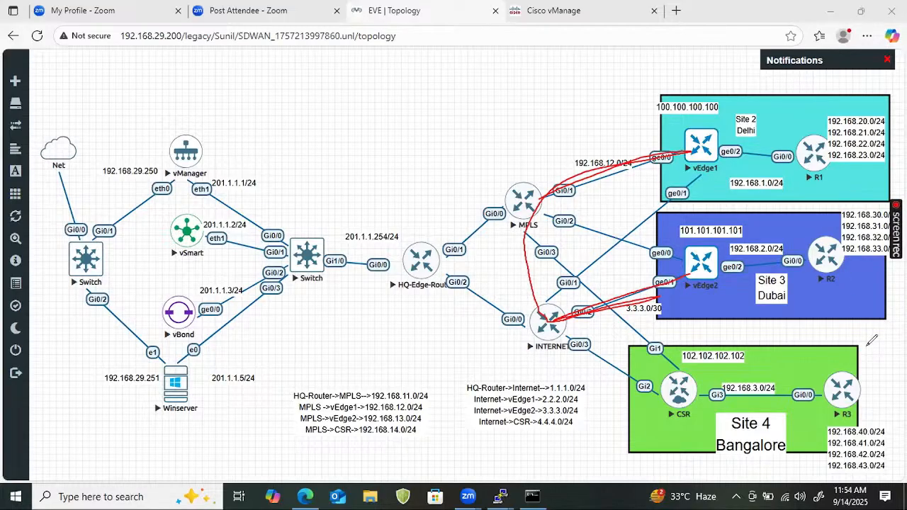
left_click_drag(696, 269, 538, 327)
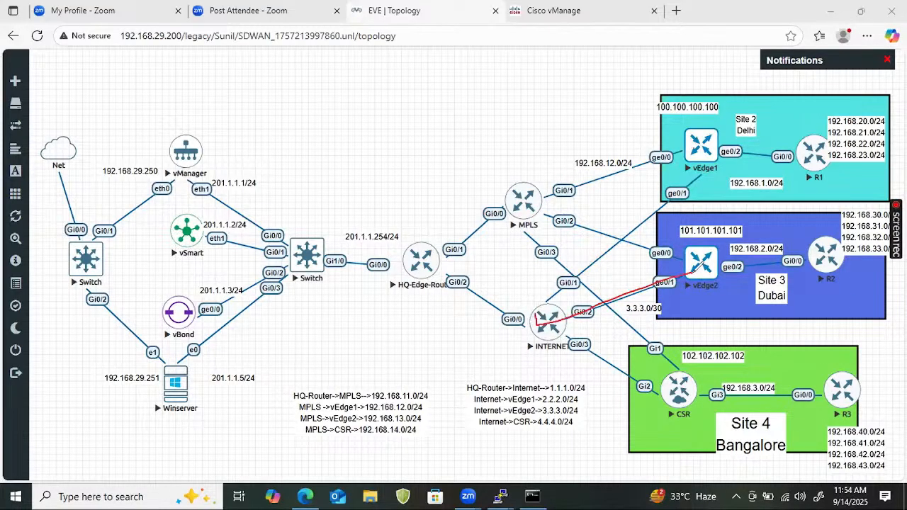
mouse_move(535, 291)
left_mouse_down()
mouse_move(533, 233)
mouse_move(669, 157)
left_mouse_up()
mouse_move(567, 303)
left_mouse_down()
mouse_move(537, 316)
mouse_move(558, 305)
left_mouse_up()
mouse_move(703, 175)
left_mouse_down()
mouse_move(609, 250)
mouse_move(566, 312)
mouse_move(649, 292)
mouse_move(542, 317)
mouse_move(526, 211)
mouse_move(678, 153)
left_mouse_up()
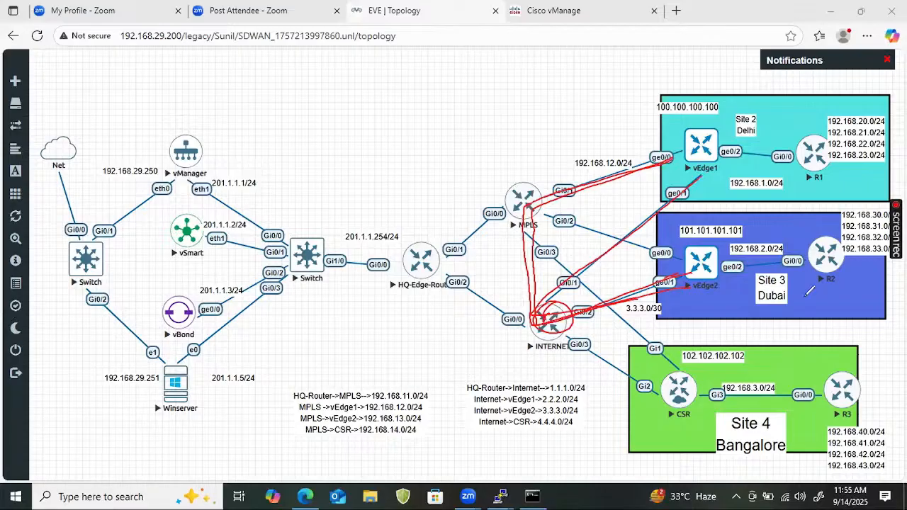
key("Escape")
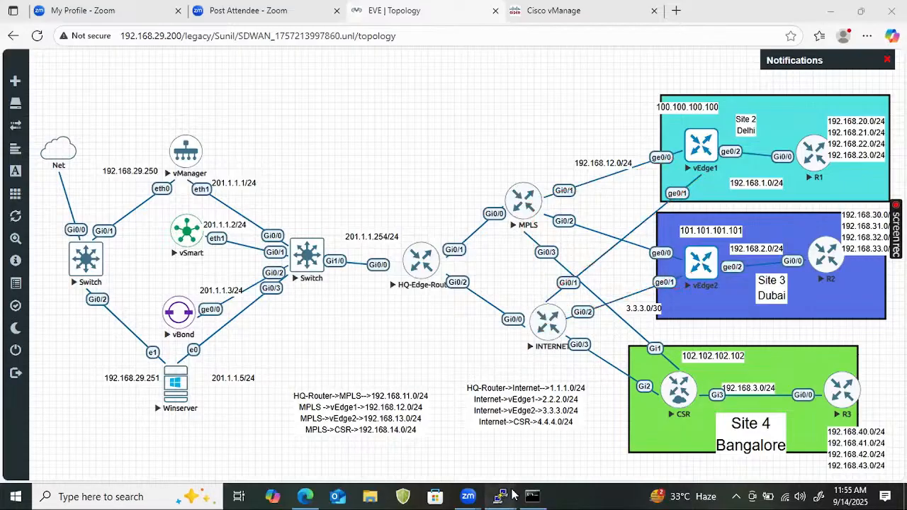
On vEdge2, highlight the down cross-colour sessions and rerun show bfd sessions
mouse_move(500, 496)
left_click(830, 455)
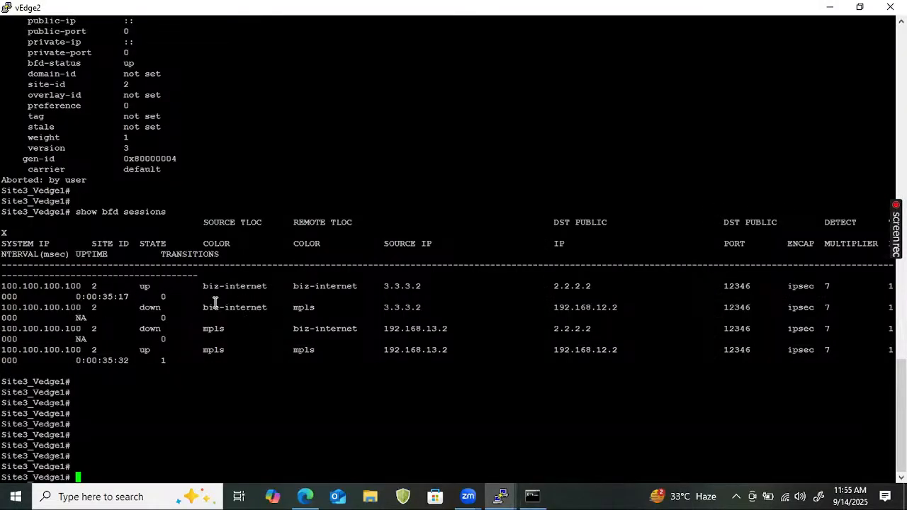
left_click_drag(198, 307, 345, 310)
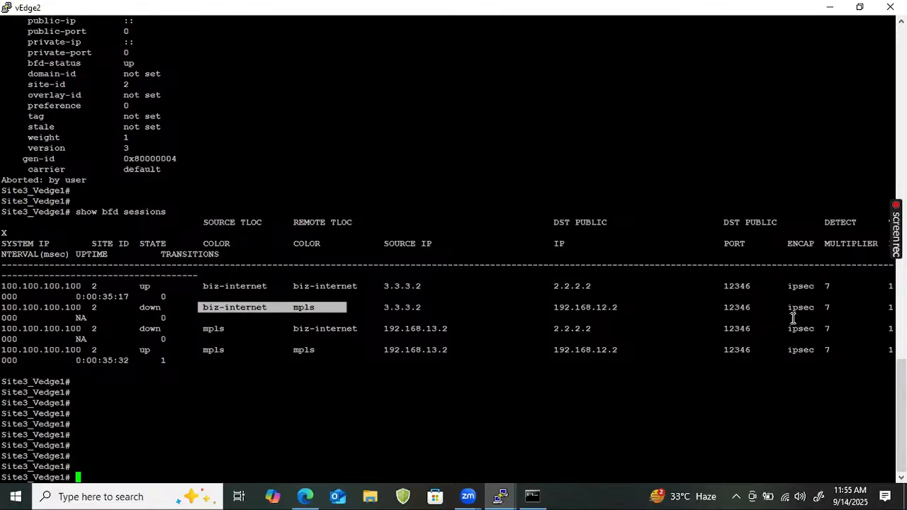
left_click_drag(170, 318, 472, 336)
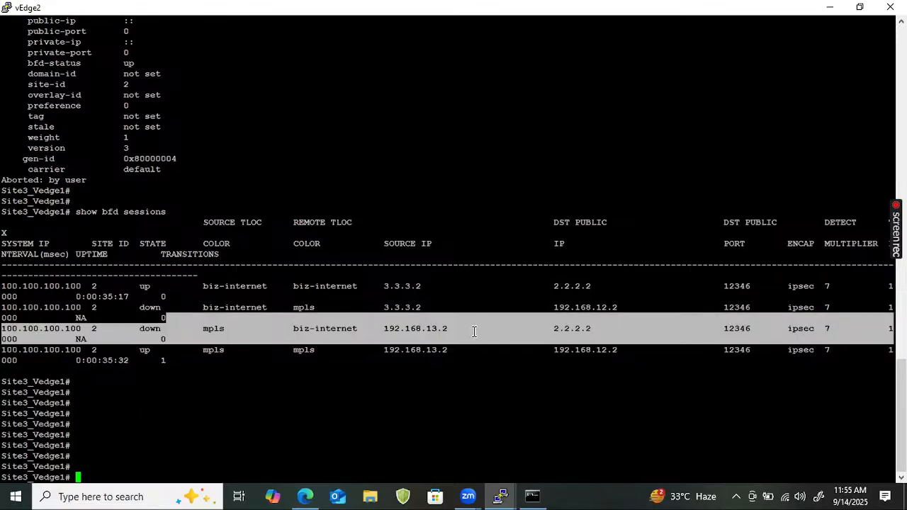
key("Up")
key("Return")
key("Return")
key("Return")
key("Return")
key("Return")
key("Return")
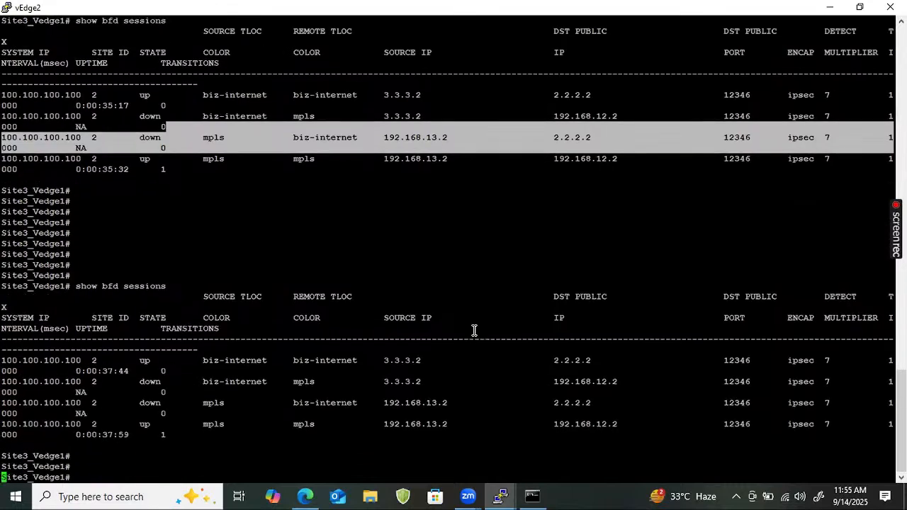
key("Return")
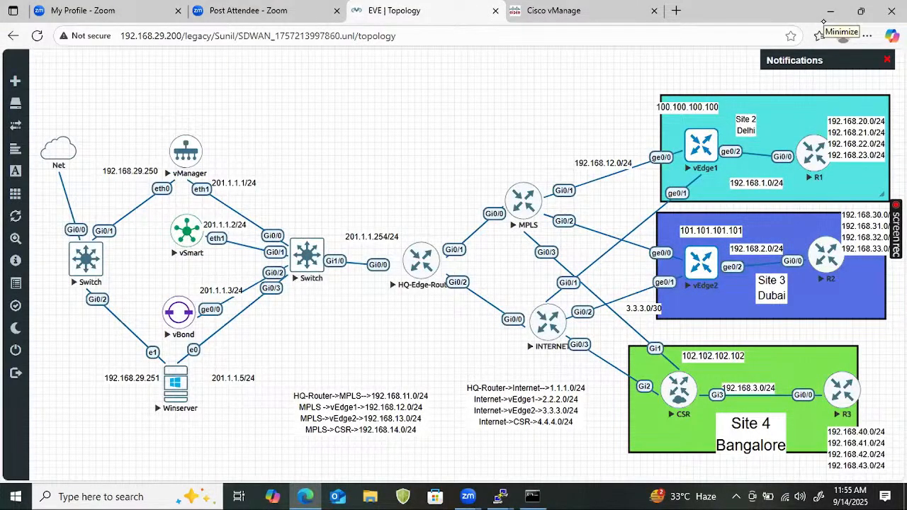
Handwrite an underlined, circled 'SDWAN' note in red above the topology
mouse_move(451, 113)
left_mouse_down()
mouse_move(438, 129)
mouse_move(461, 124)
mouse_move(475, 107)
mouse_move(479, 115)
mouse_move(503, 91)
left_mouse_up()
mouse_move(469, 132)
left_mouse_down()
mouse_move(434, 147)
mouse_move(509, 121)
left_mouse_up()
left_click_drag(510, 85, 507, 89)
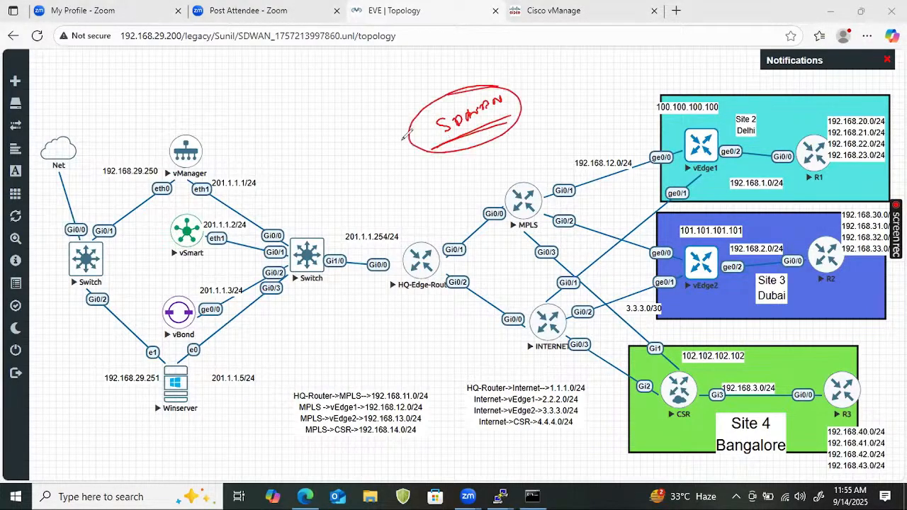
Write an underlined 'fast-R' note beside it with an arrow pointing to SDWAN
left_click_drag(291, 129, 291, 177)
mouse_move(282, 150)
left_mouse_down()
mouse_move(297, 147)
mouse_move(302, 157)
mouse_move(330, 135)
left_mouse_up()
left_click_drag(325, 161, 289, 190)
left_click_drag(337, 134, 355, 132)
left_click_drag(354, 106, 388, 120)
left_click_drag(347, 147, 368, 137)
mouse_move(357, 143)
left_mouse_down()
mouse_move(379, 133)
mouse_move(392, 112)
left_mouse_up()
left_click_drag(395, 105, 425, 92)
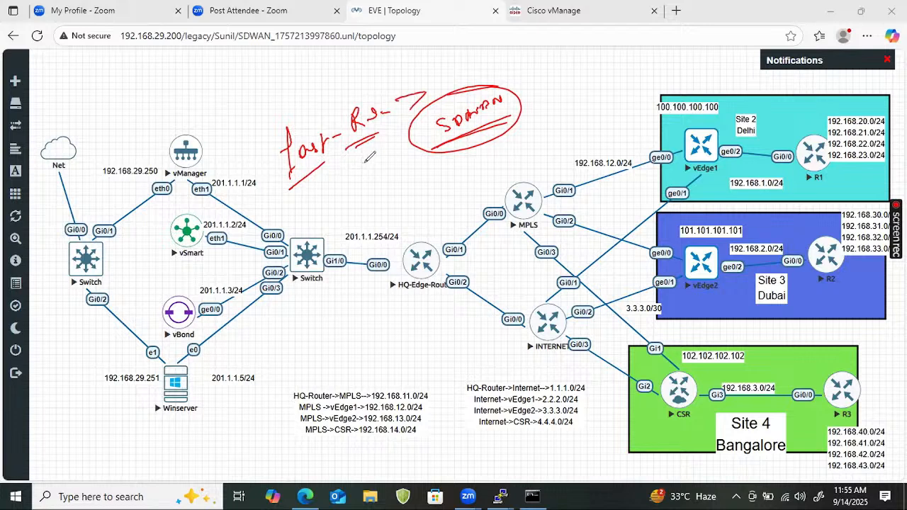
Write an underlined 'BFD' note below the fast-R note
left_click_drag(314, 192, 316, 213)
mouse_move(327, 187)
left_mouse_down()
mouse_move(326, 209)
mouse_move(337, 198)
left_mouse_up()
left_click_drag(311, 227, 335, 216)
left_click_drag(346, 181, 349, 204)
left_click_drag(307, 232, 360, 202)
mouse_move(373, 193)
left_mouse_down()
mouse_move(388, 201)
mouse_move(370, 210)
left_mouse_up()
left_click(368, 195)
Draw an arrow from BFD to a circled 'AAR' note
mouse_move(402, 205)
left_mouse_down()
mouse_move(413, 183)
mouse_move(419, 197)
left_mouse_up()
left_click_drag(417, 198, 445, 171)
mouse_move(442, 179)
left_mouse_down()
mouse_move(451, 172)
mouse_move(452, 183)
left_mouse_up()
left_click_drag(444, 207, 403, 212)
left_click_drag(442, 170, 453, 160)
mouse_move(454, 168)
left_mouse_down()
mouse_move(394, 176)
mouse_move(454, 206)
mouse_move(493, 163)
left_mouse_up()
left_click_drag(506, 139, 500, 161)
Write 'Jitter', 'Delay' and 'Drop' beside AAR over the MPLS router
mouse_move(520, 139)
left_mouse_down()
mouse_move(523, 157)
mouse_move(542, 129)
mouse_move(545, 145)
left_mouse_up()
left_click_drag(541, 139, 564, 130)
left_click_drag(566, 136, 572, 128)
mouse_move(571, 149)
left_mouse_down()
mouse_move(497, 182)
mouse_move(524, 188)
mouse_move(539, 177)
left_mouse_up()
mouse_move(543, 161)
left_mouse_down()
mouse_move(547, 181)
mouse_move(564, 173)
left_mouse_up()
mouse_move(530, 205)
left_mouse_down()
mouse_move(540, 225)
mouse_move(567, 207)
mouse_move(538, 234)
mouse_move(563, 193)
left_mouse_up()
Box the Jitter/Delay/Drop notes, add a curved stroke, and circle a note left of fast-R
mouse_move(510, 136)
left_mouse_down()
mouse_move(501, 150)
mouse_move(504, 213)
left_mouse_up()
mouse_move(489, 157)
left_mouse_down()
mouse_move(578, 110)
mouse_move(597, 221)
left_mouse_up()
left_click_drag(596, 221, 541, 233)
left_click_drag(578, 129, 615, 93)
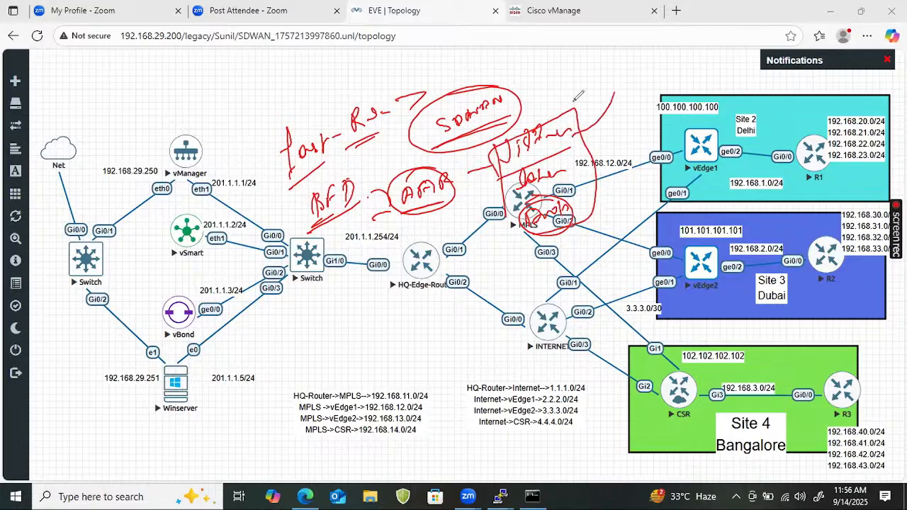
left_click_drag(583, 64, 583, 82)
left_click_drag(224, 105, 223, 126)
mouse_move(223, 106)
left_mouse_down()
mouse_move(225, 117)
mouse_move(250, 98)
mouse_move(253, 106)
mouse_move(249, 83)
left_mouse_up()
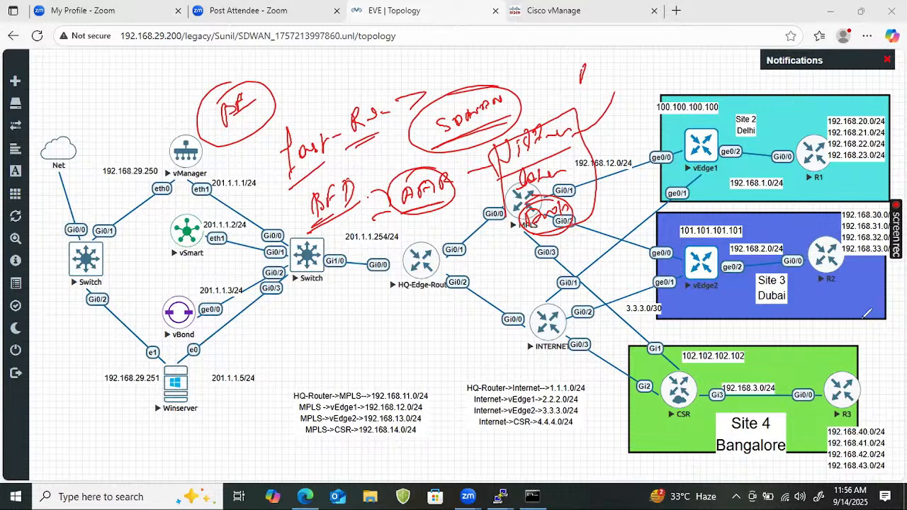
Clear the annotations, then tick vEdge1 and cross out the link into vEdge2's ge0/0
key("Escape")
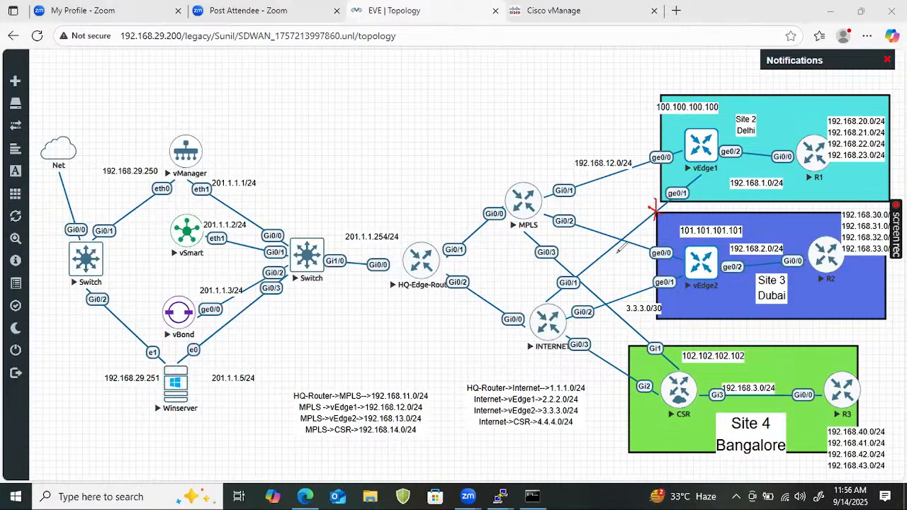
left_click_drag(700, 134, 716, 128)
left_click_drag(639, 239, 648, 247)
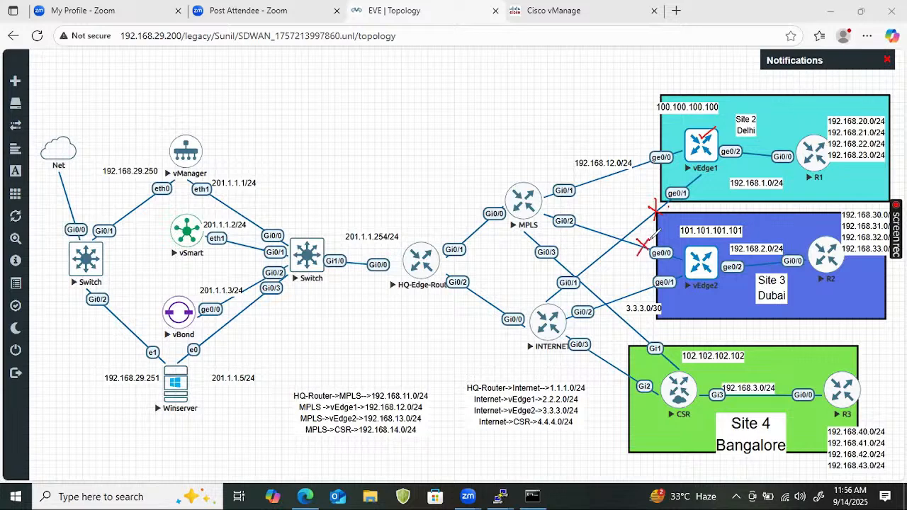
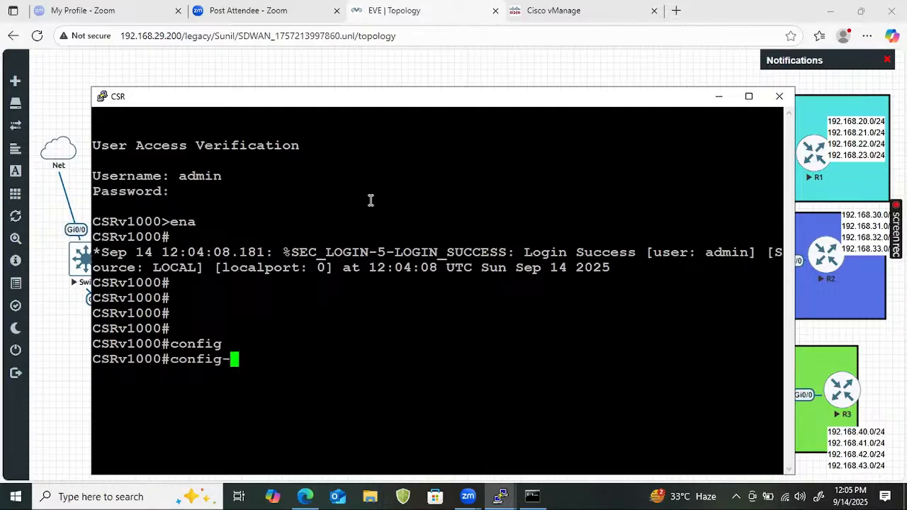
Complete config-transaction at the CSRv1000# prompt so the router shows CSRv1000(config)#
key("Tab")
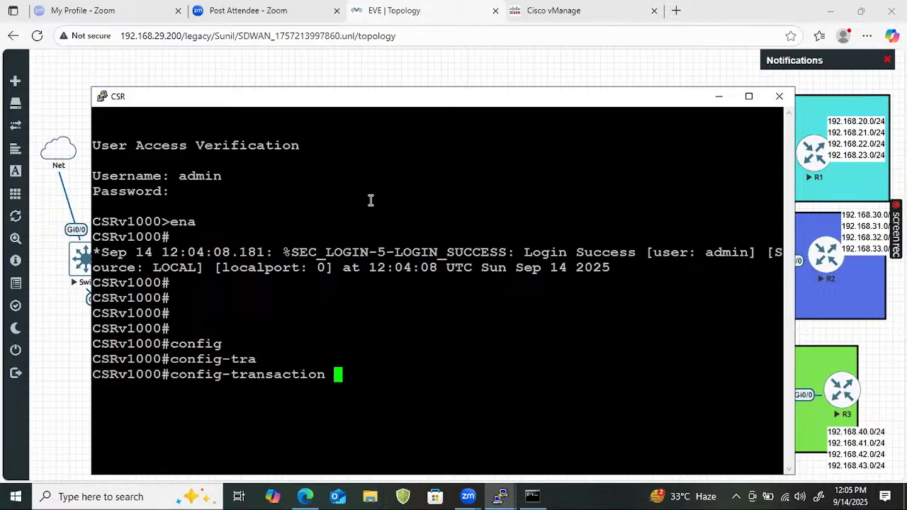
key("Return")
key("Return")
key("Return")
key("Return")
key("Return")
key("Return")
key("Return")
key("Return")
key("Return")
key("Return")
key("Return")
key("Return")
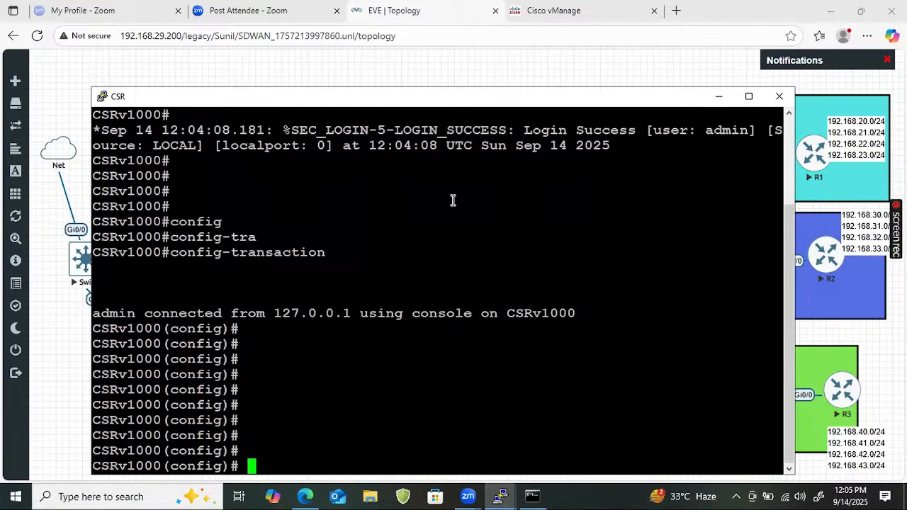
left_click(831, 10)
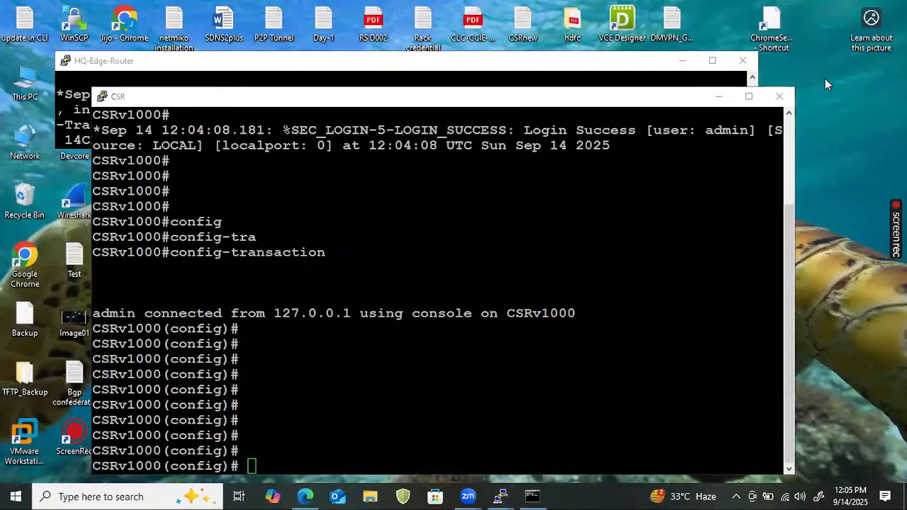
Minimize the CSR, HQ-Edge-Router and command prompt windows and open the CSRnew file
left_click(718, 96)
left_click(680, 62)
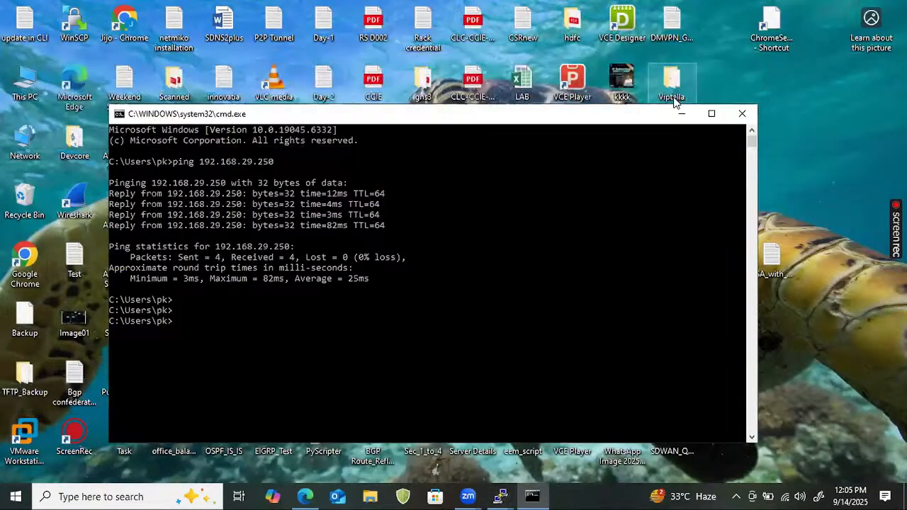
left_click(679, 114)
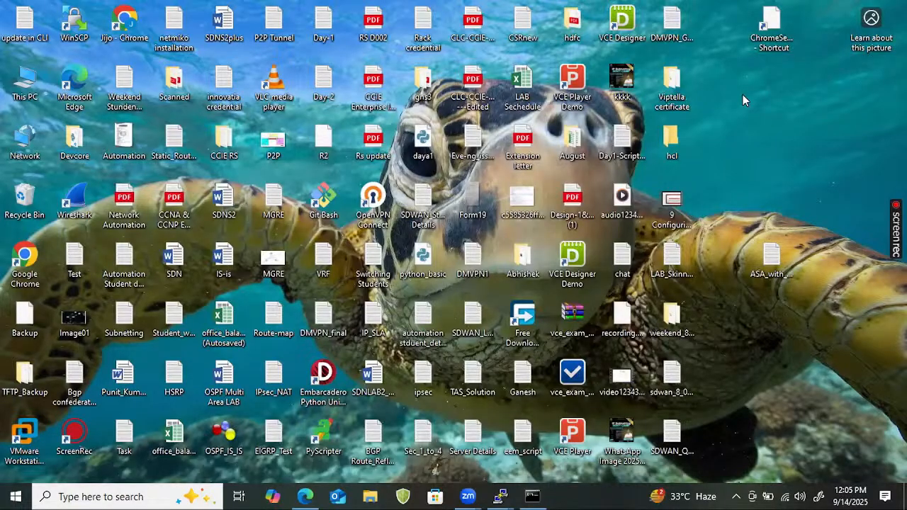
key("c")
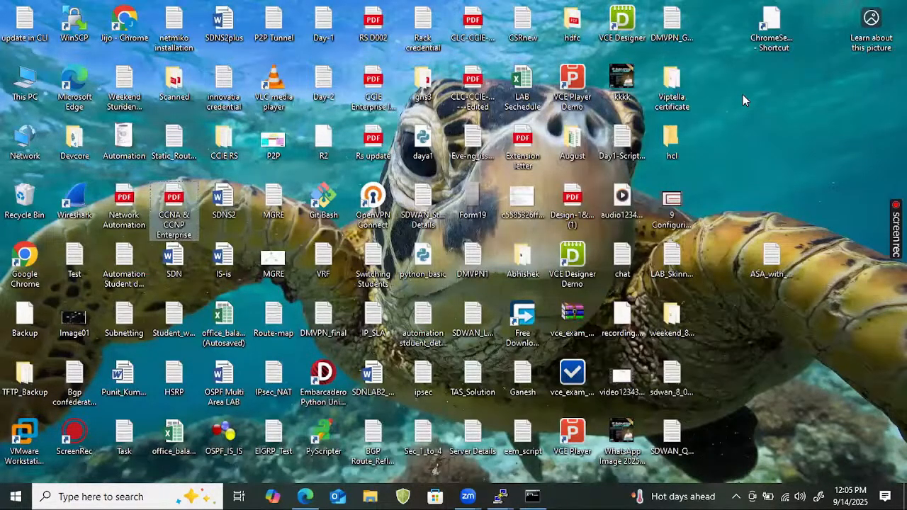
key("c")
key("c")
key("c")
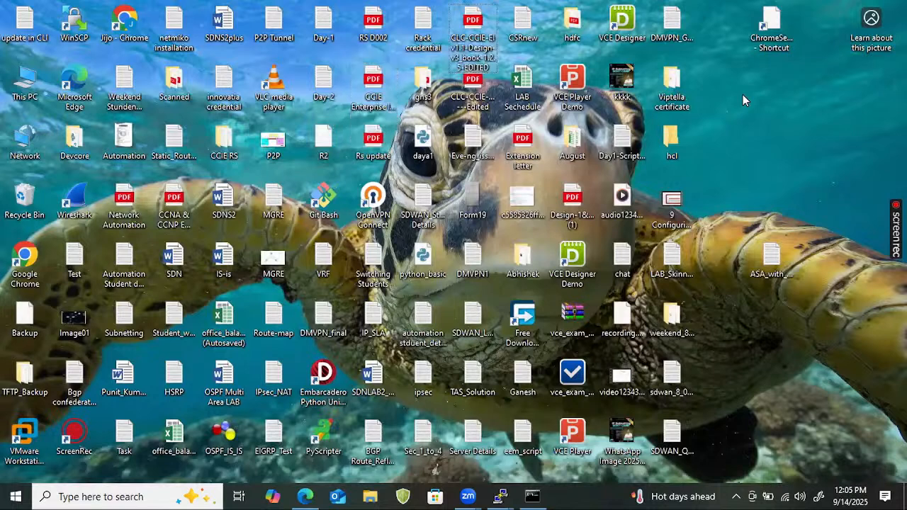
key("c")
key("c")
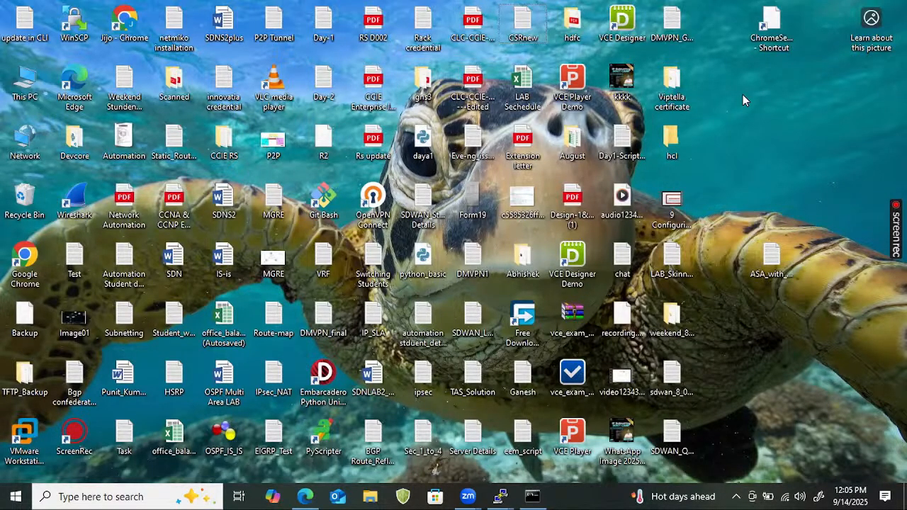
key("Return")
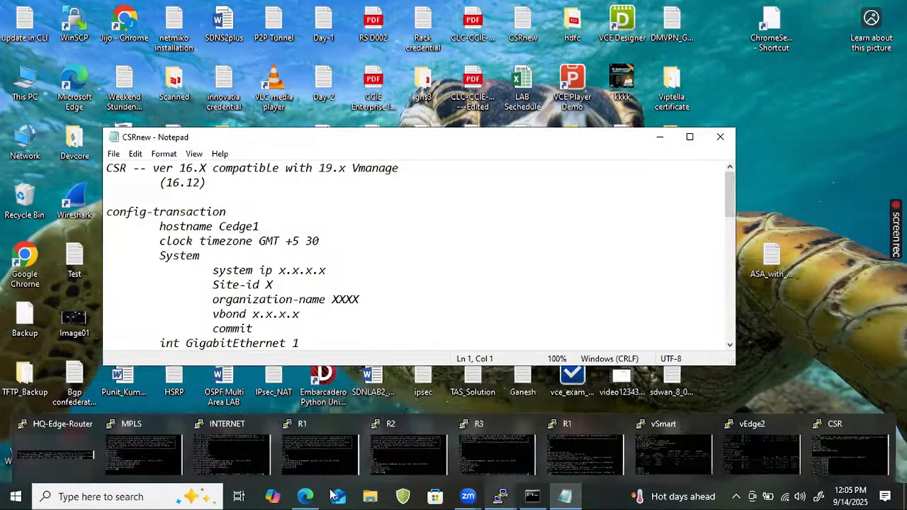
Bring the CSRnew Notepad window in front of the EVE topology at the top of the screen
left_click(305, 496)
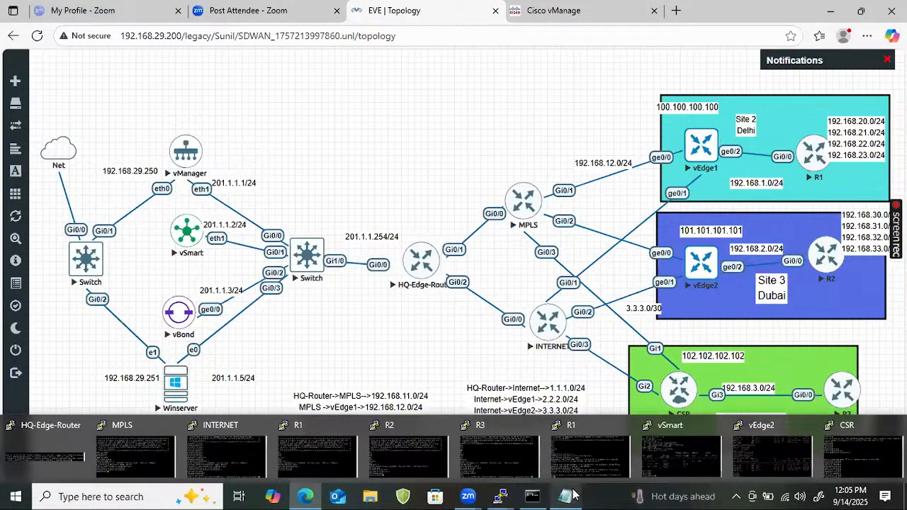
mouse_move(564, 496)
left_click(575, 438)
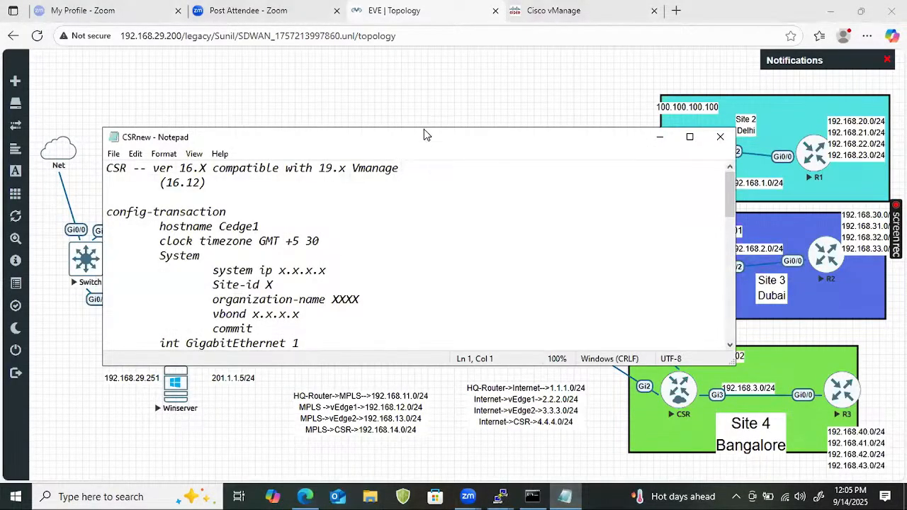
left_click_drag(424, 129, 422, 7)
Change the template hostname to Site4_Cedge1
left_click(238, 119)
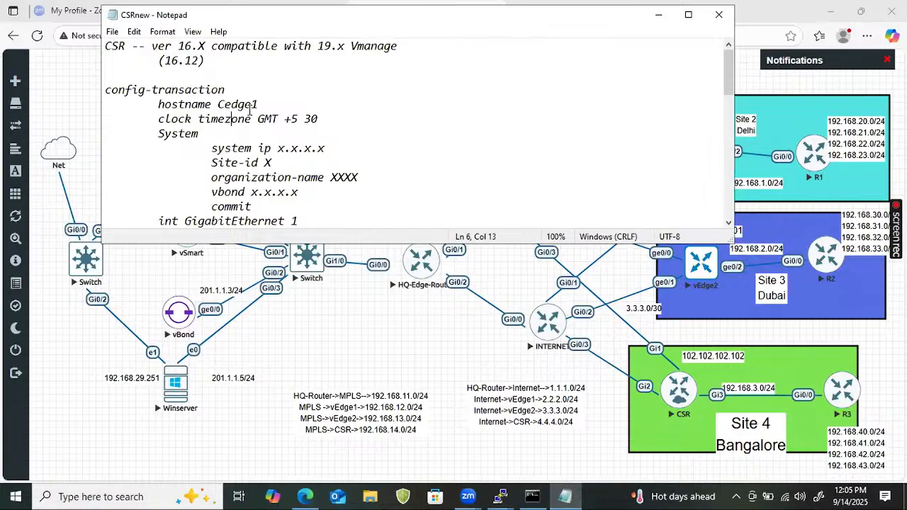
left_click(230, 104)
key("Left")
key("BackSpace")
type("C")
key("BackSpace")
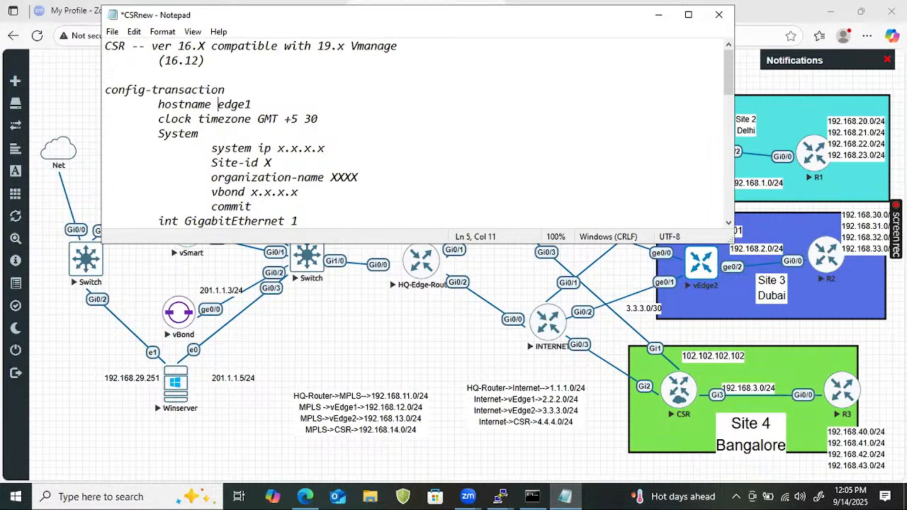
type("C")
key("BackSpace")
key("BackSpace")
type("Site")
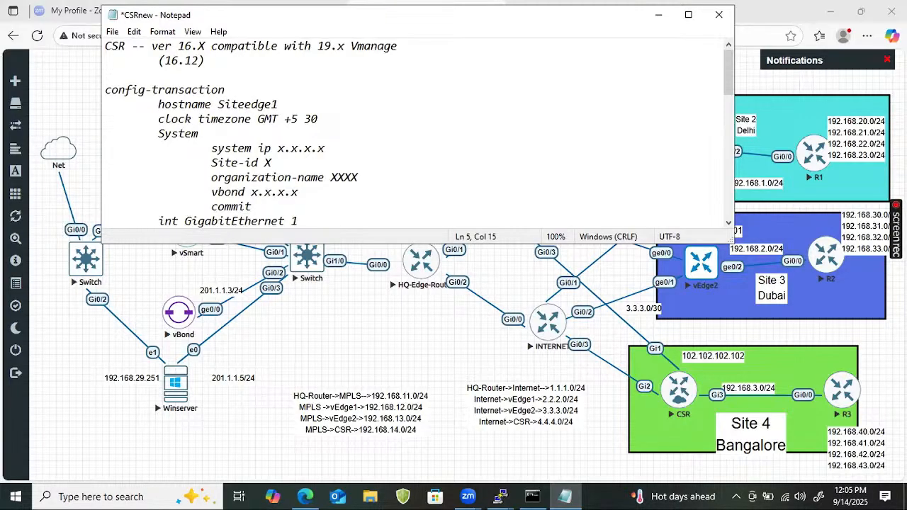
type("5")
type("_")
type("C")
Set the system ip to 102.102.102.102
key("Down")
key("Right")
key("Right")
key("Right")
key("Right")
key("Left")
key("Left")
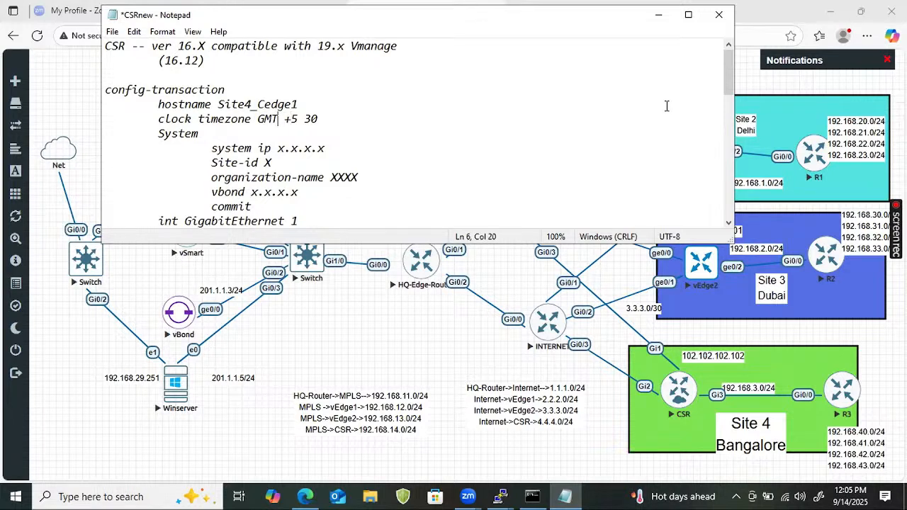
key("Left")
key("Left")
key("Left")
key("Right")
key("Right")
key("Right")
key("Right")
key("Right")
key("Right")
key("Right")
key("Down")
key("Home")
key("Right")
key("Right")
key("Right")
key("Right")
key("Right")
key("Right")
key("Right")
key("Right")
key("Right")
key("Right")
key("Right")
key("Right")
key("Right")
key("Right")
key("Right")
key("Right")
key("Right")
key("BackSpace")
key("BackSpace")
key("BackSpace")
key("BackSpace")
key("BackSpace")
key("BackSpace")
key("BackSpace")
type("102.102.102.10")
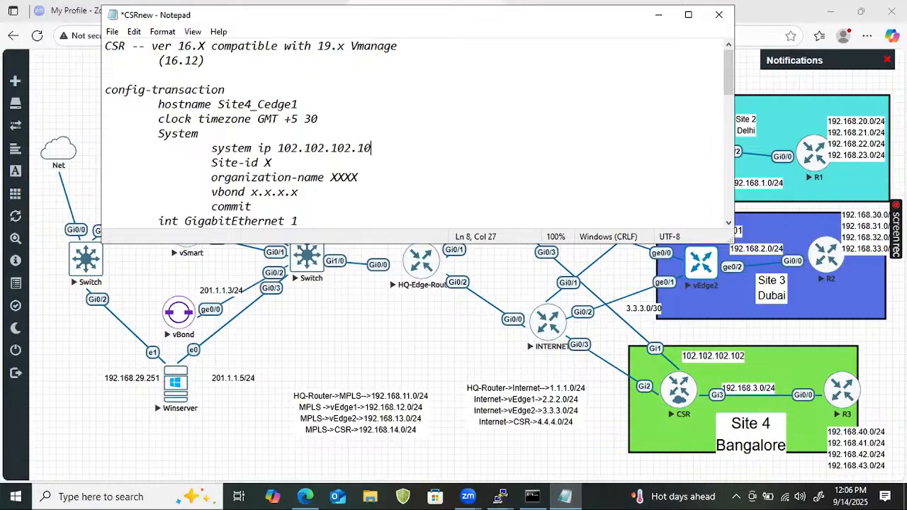
Set Site-id 4, organization-name nhindialab and vbond 201.1.1.3
key("Down")
type("4")
key("Down")
key("Right")
key("Right")
key("Right")
key("Right")
key("Right")
key("BackSpace")
key("BackSpace")
key("BackSpace")
type("nh")
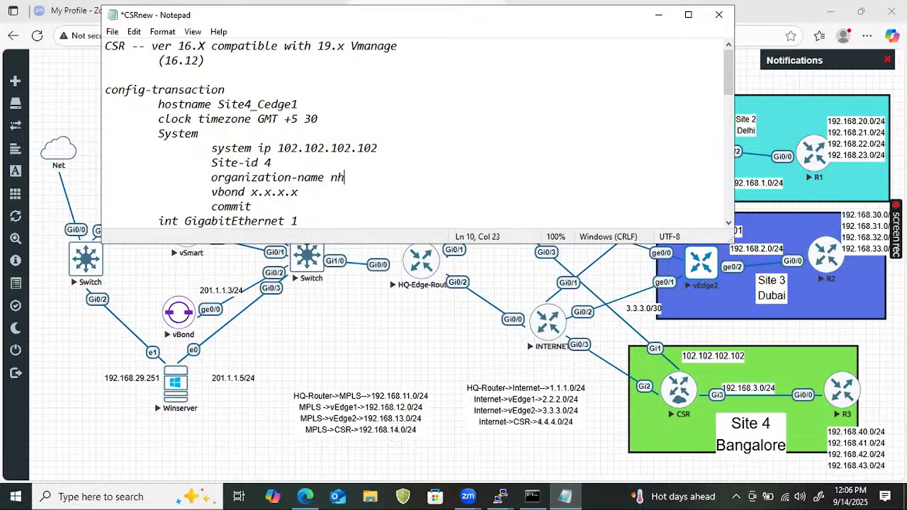
type("indialab")
key("Down")
key("BackSpace")
key("BackSpace")
key("BackSpace")
key("BackSpace")
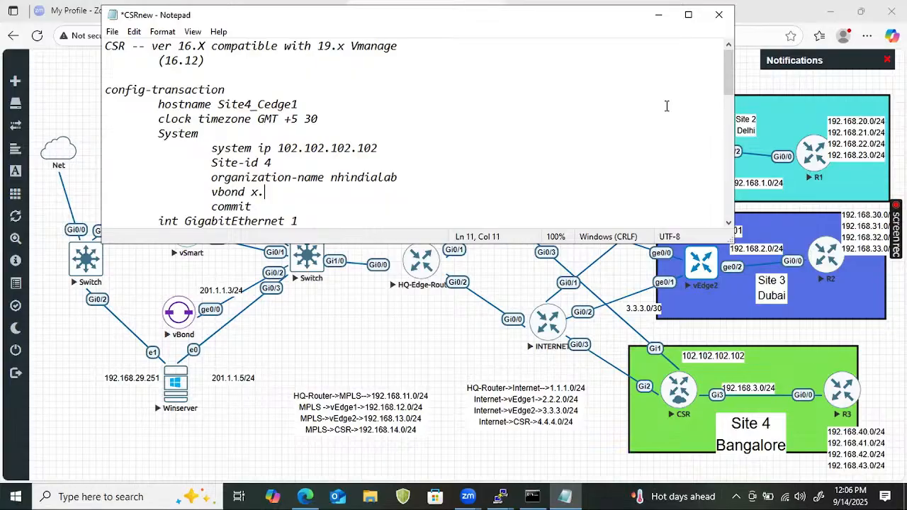
type("201.1.1.")
type("2")
key("BackSpace")
type("3")
key("Home")
key("Down")
key("Down")
key("Down")
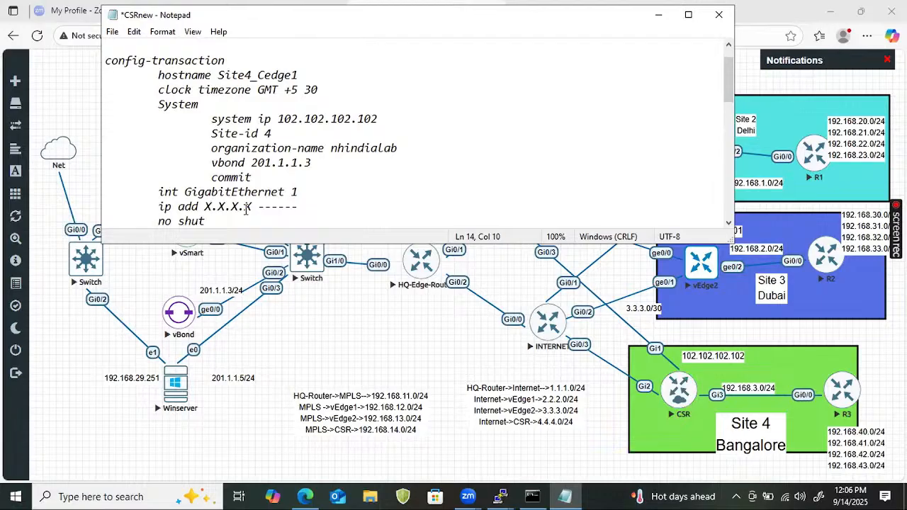
Give GigabitEthernet 1 the address 192.168.14.2 255.255.255.0
key("End")
key("BackSpace")
key("BackSpace")
key("BackSpace")
key("BackSpace")
key("BackSpace")
key("BackSpace")
key("BackSpace")
key("BackSpace")
key("BackSpace")
key("BackSpace")
key("BackSpace")
key("BackSpace")
key("BackSpace")
type("192.1")
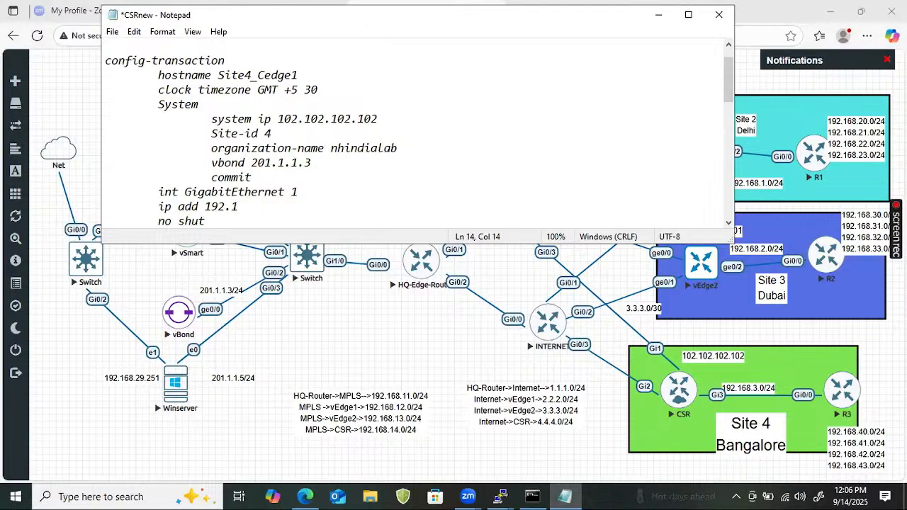
type("68")
key("BackSpace")
key("BackSpace")
key("BackSpace")
key("BackSpace")
key("BackSpace")
key("BackSpace")
type("92.168.14.")
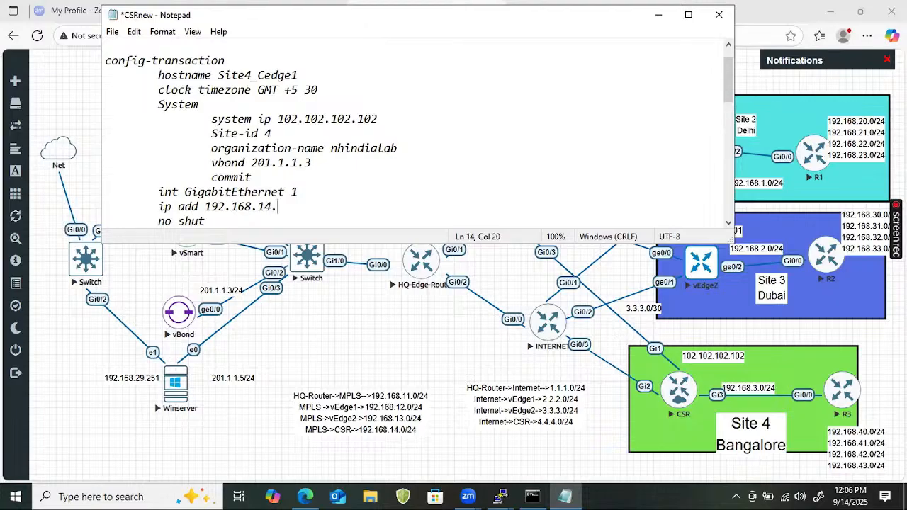
type("2 255.255.255.0")
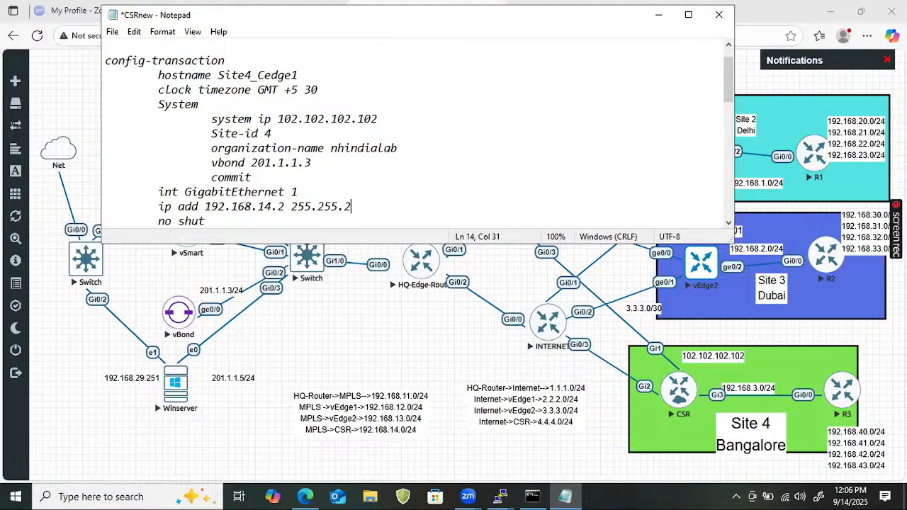
Replace the default route's gateway placeholder with 192.168.14.1
key("Down")
type("ip route 0.0.0.0 0.0.0.0 X.X.X.X \t!")
key("Up")
key("Right")
key("Right")
key("Right")
key("Right")
key("Right")
key("Right")
key("Right")
key("Right")
key("Right")
key("Right")
key("Right")
key("Right")
key("Right")
key("Right")
key("Right")
key("Right")
key("Right")
key("Right")
key("Right")
key("Right")
key("Right")
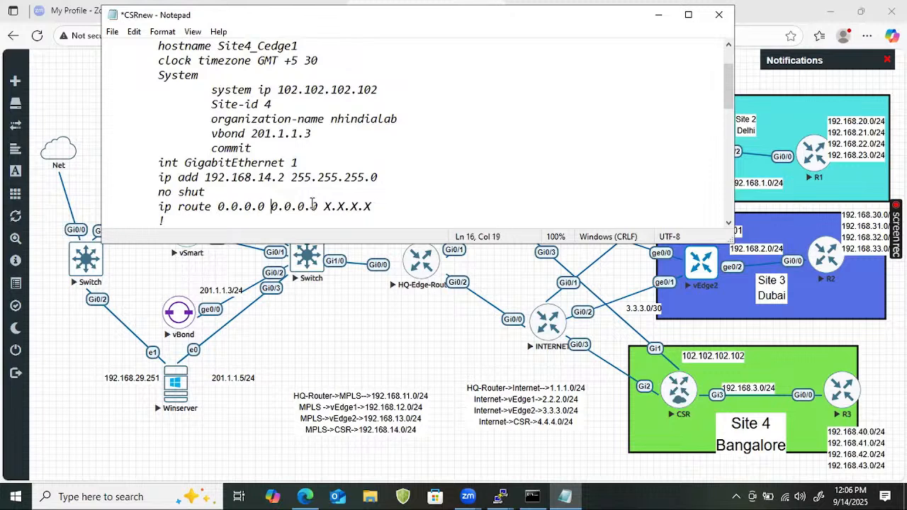
key("Right")
key("Right")
key("Right")
key("Right")
key("Right")
key("Right")
key("Right")
key("Right")
key("Left")
key("BackSpace")
key("BackSpace")
key("BackSpace")
key("BackSpace")
key("BackSpace")
key("BackSpace")
key("BackSpace")
type("192.16")
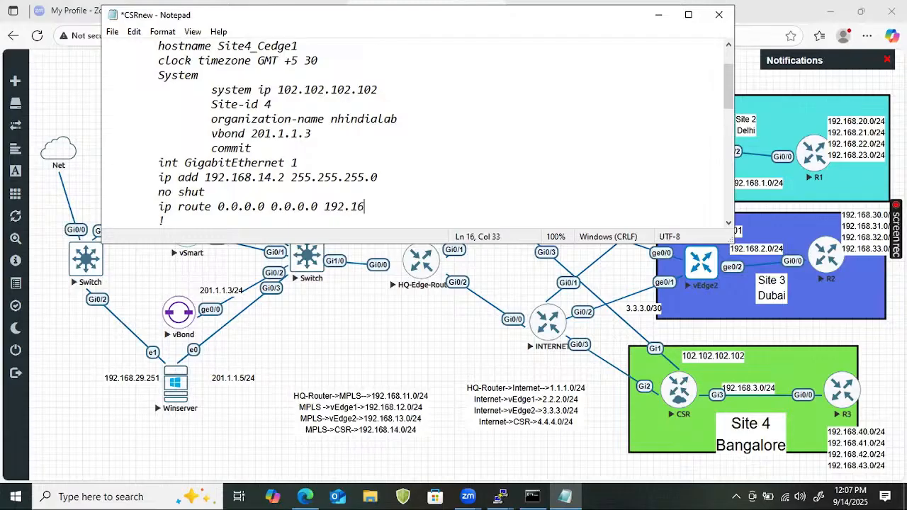
type("8.14.1")
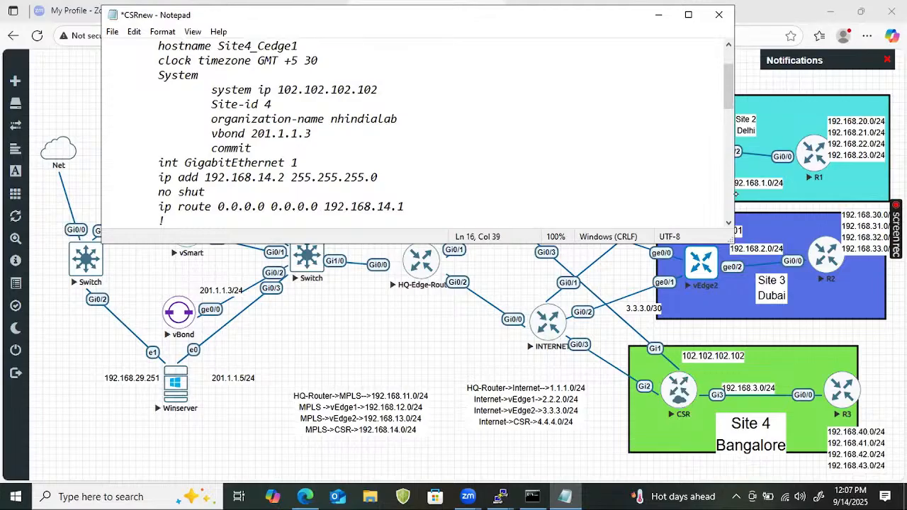
Sketch the path from the Site 4 CSR's Gi1 through the INTERNET router to vBond and HQ-Edge-Router
mouse_move(653, 344)
left_mouse_down()
mouse_move(663, 346)
mouse_move(654, 328)
left_mouse_up()
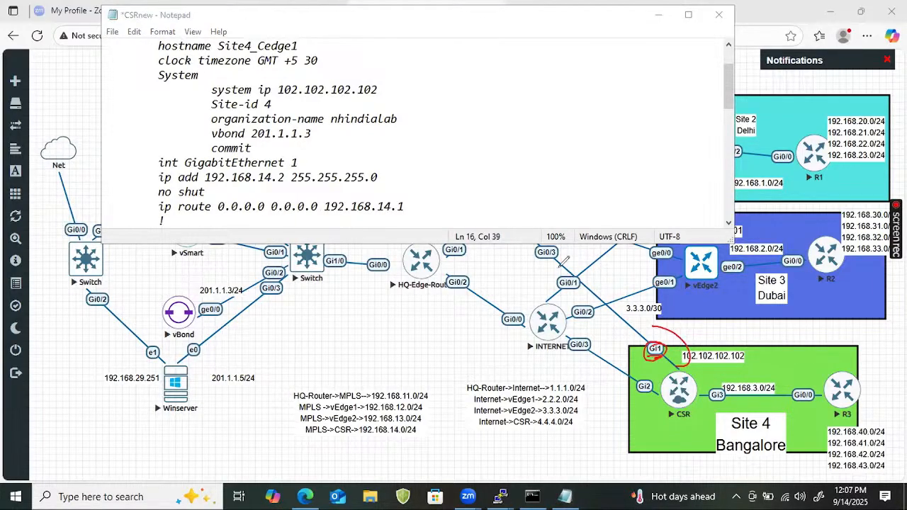
left_click_drag(571, 253, 536, 262)
mouse_move(662, 330)
left_mouse_down()
mouse_move(715, 325)
mouse_move(736, 312)
mouse_move(729, 319)
mouse_move(763, 322)
left_mouse_up()
left_click_drag(164, 323, 194, 305)
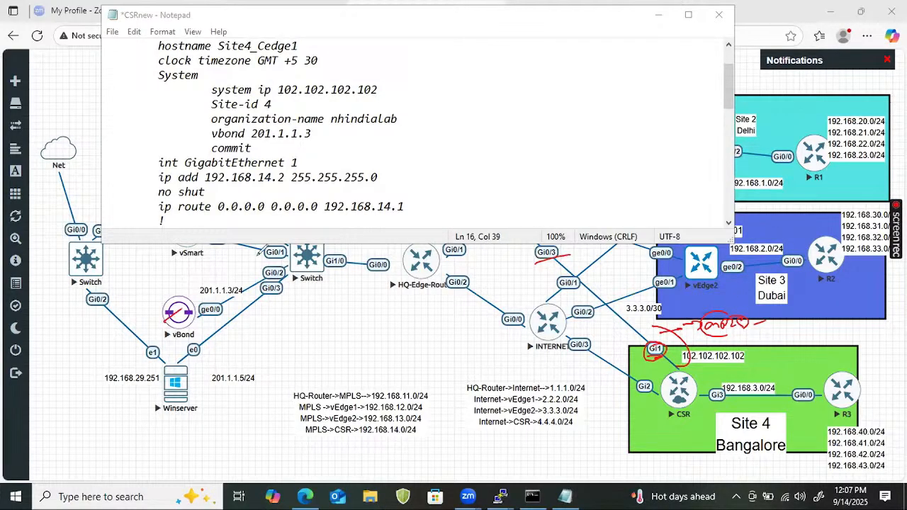
mouse_move(677, 358)
left_mouse_down()
mouse_move(404, 205)
mouse_move(176, 319)
left_mouse_up()
left_click_drag(272, 301, 228, 310)
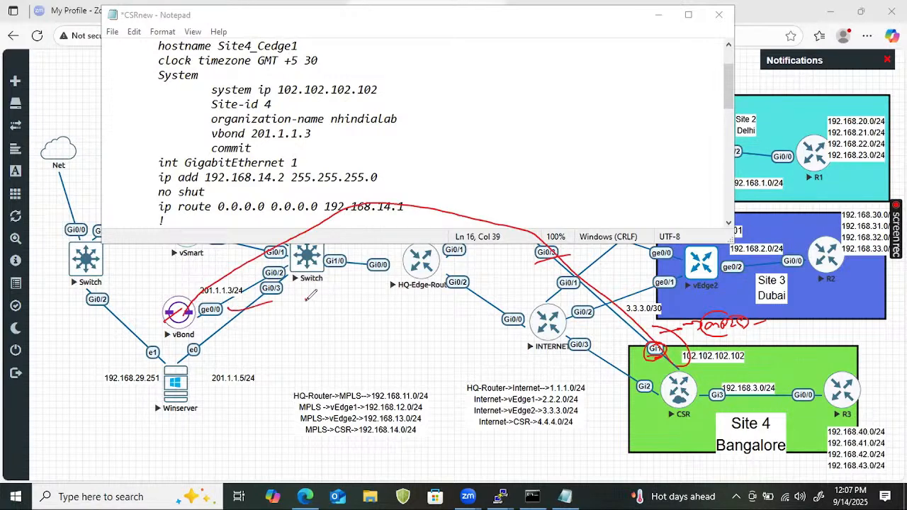
mouse_move(305, 295)
left_mouse_down()
mouse_move(322, 306)
mouse_move(343, 287)
mouse_move(351, 297)
mouse_move(301, 326)
mouse_move(321, 319)
left_mouse_up()
left_click_drag(370, 301, 425, 278)
left_click_drag(392, 338, 443, 317)
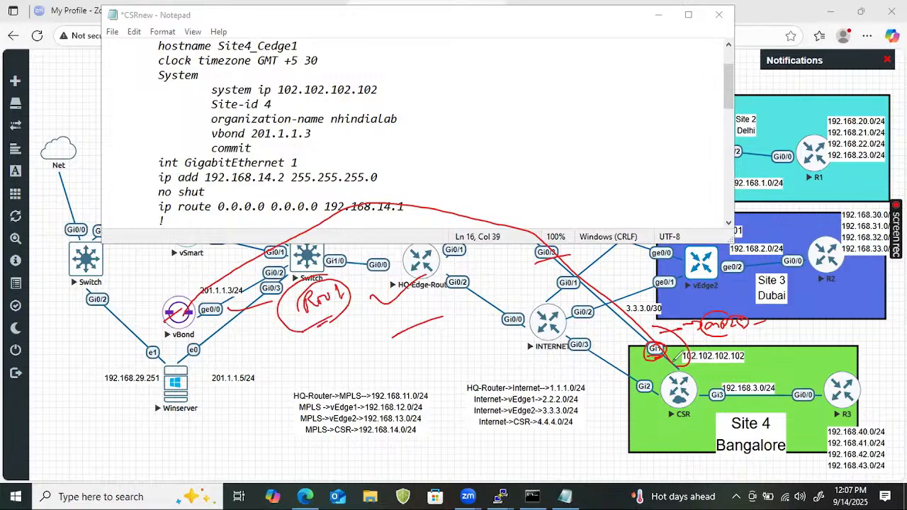
Mark the CSR's Gi1, Gi2 and Gi3 interfaces and vEdge2, then clear all annotations
mouse_move(690, 362)
left_mouse_down()
mouse_move(682, 364)
mouse_move(710, 374)
mouse_move(778, 367)
left_mouse_up()
left_click_drag(636, 396, 666, 387)
left_click_drag(709, 398, 732, 391)
mouse_move(691, 248)
left_mouse_down()
mouse_move(715, 268)
mouse_move(724, 261)
left_mouse_up()
mouse_move(683, 374)
left_mouse_down()
mouse_move(693, 387)
mouse_move(682, 398)
left_mouse_up()
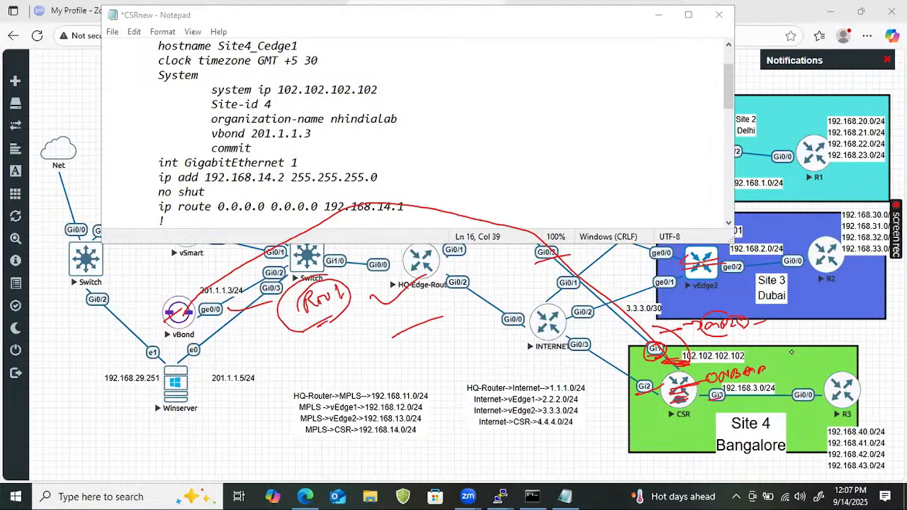
key("e")
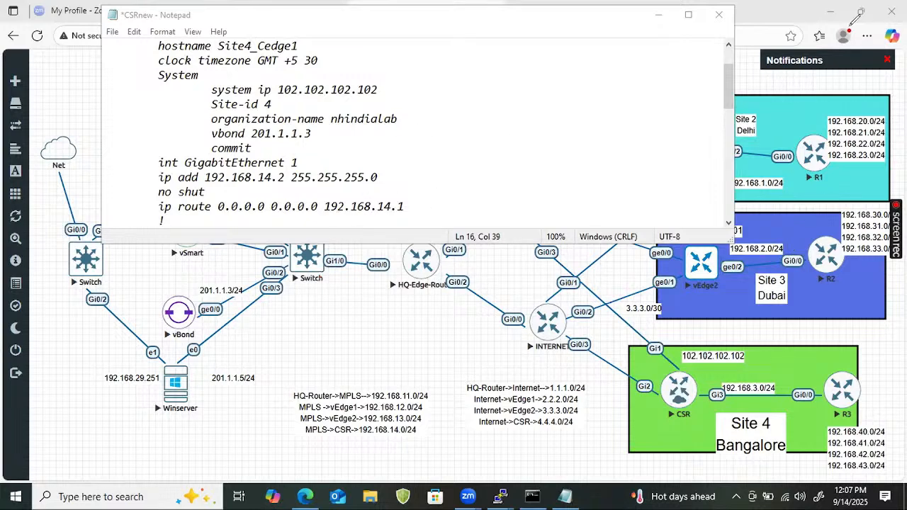
Rename 'int tunnel1' to 'int Tunnel1' in the CSRnew notes
left_click(437, 214)
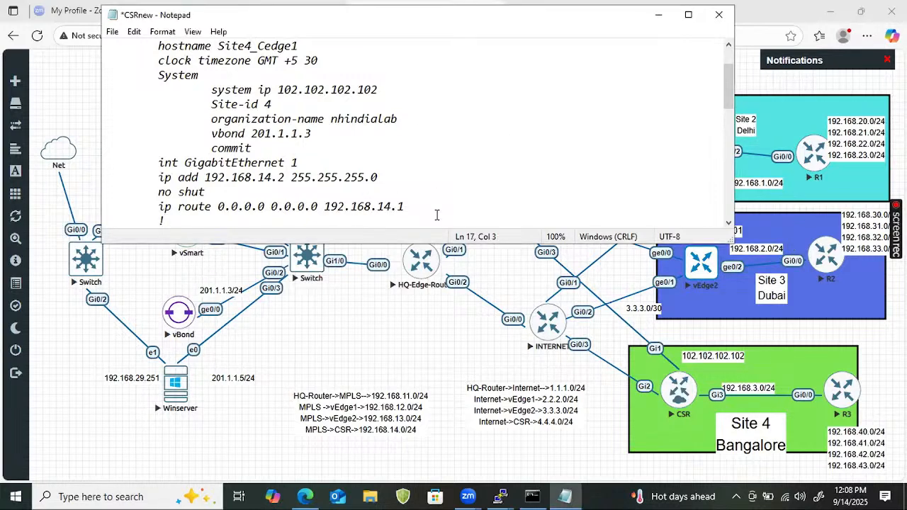
key("Down")
key("Down")
key("Up")
key("Right")
key("Right")
key("Right")
key("Right")
key("Right")
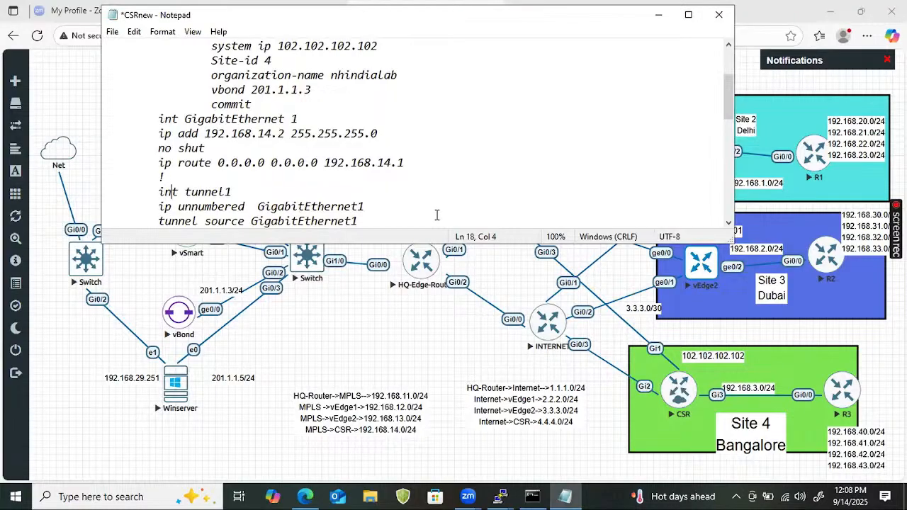
key("Left")
key("BackSpace")
type("T")
Highlight the 'ip unnumbered GigabitEthernet1' line
key("Right")
key("Right")
key("Right")
key("Right")
key("Right")
key("Right")
key("Right")
key("Right")
key("Right")
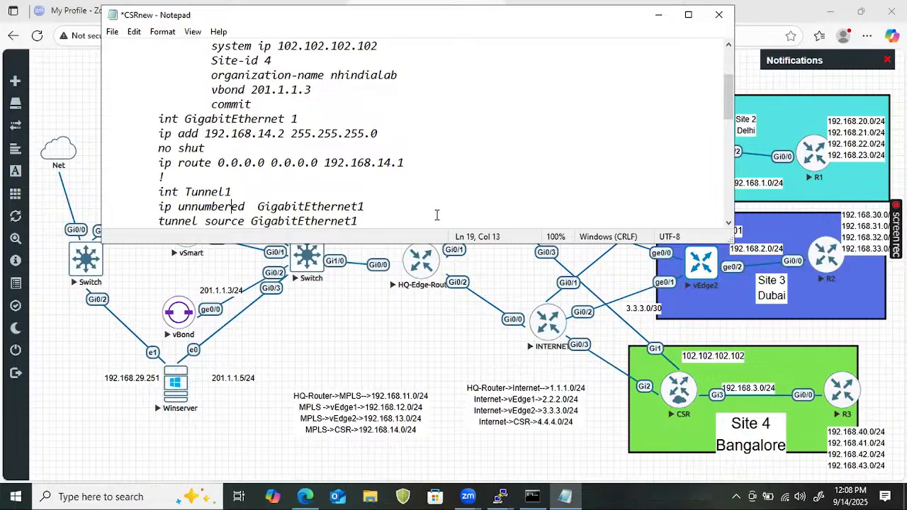
key("Left")
key("Left")
key("Left")
key("Left")
key("Left")
key("Left")
key("Left")
key("Left")
key("Left")
key("Left")
key("Left")
key("Left")
key("Left")
key("Left")
key("Left")
key("Left")
key("shift+End")
key("Left")
key("shift+Right")
key("shift+Right")
key("shift+Right")
key("shift+Right")
key("shift+Right")
key("shift+Right")
key("shift+Right")
key("shift+Right")
key("shift+Right")
key("shift+Right")
key("shift+Right")
key("shift+Right")
key("shift+Right")
key("shift+Right")
key("shift+Right")
key("shift+Right")
key("shift+Right")
key("shift+Right")
key("shift+Right")
key("shift+Right")
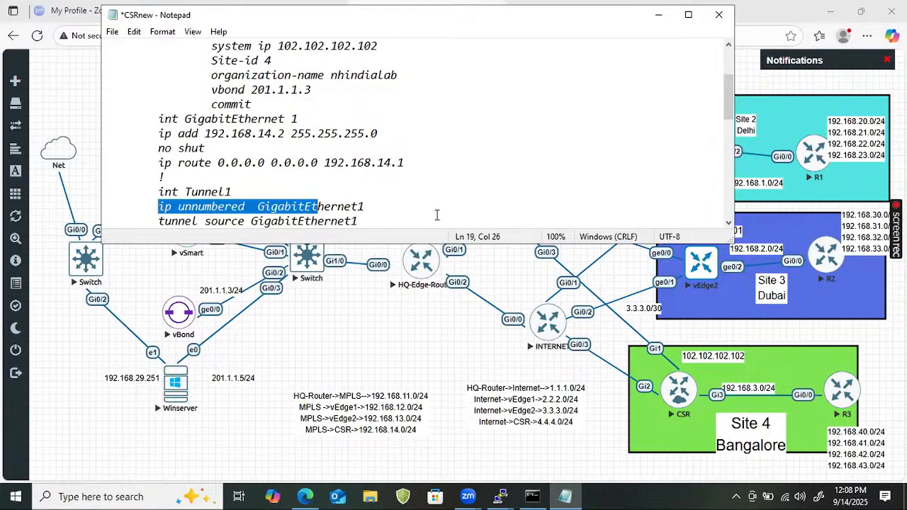
key("shift+Right")
key("shift+Right")
key("shift+Right")
key("shift+Right")
key("shift+Right")
key("shift+Right")
key("shift+Right")
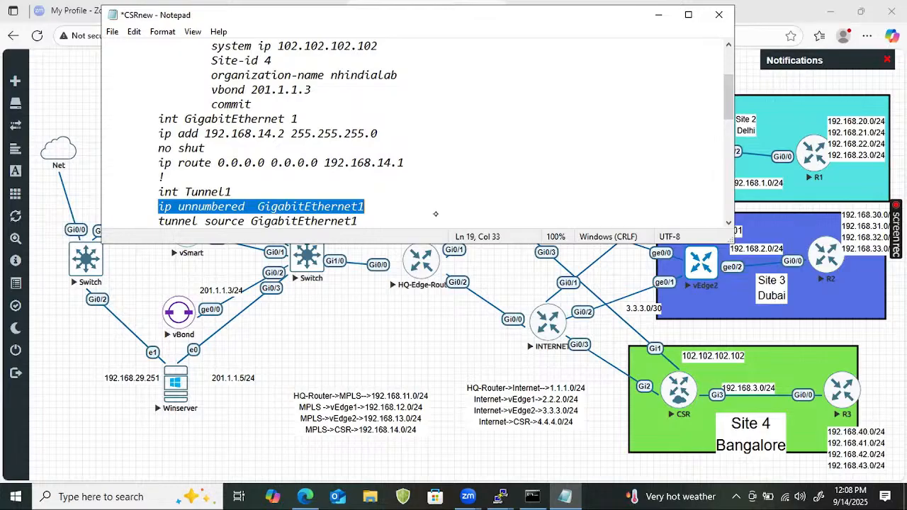
left_click(436, 214)
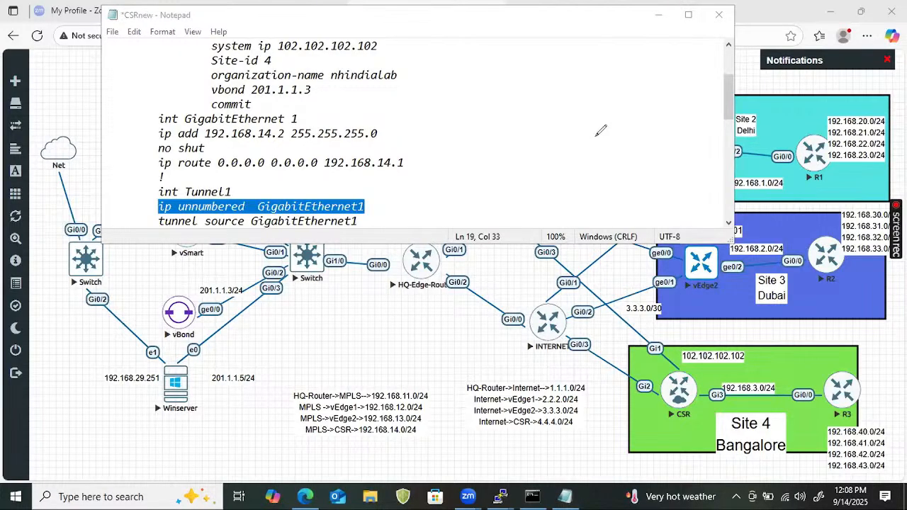
mouse_move(596, 134)
left_mouse_down()
mouse_move(579, 150)
mouse_move(596, 146)
left_mouse_up()
mouse_move(614, 177)
left_mouse_down()
mouse_move(615, 190)
mouse_move(623, 186)
left_mouse_up()
left_click_drag(628, 178, 630, 187)
mouse_move(624, 134)
left_mouse_down()
mouse_move(670, 131)
mouse_move(685, 118)
left_mouse_up()
left_click_drag(688, 112, 700, 115)
mouse_move(670, 147)
left_mouse_down()
mouse_move(668, 158)
mouse_move(732, 132)
left_mouse_up()
left_click(688, 146)
left_click(700, 143)
left_click_drag(735, 122, 744, 133)
left_click_drag(666, 171, 719, 157)
left_click_drag(667, 175, 722, 162)
left_click_drag(678, 132, 690, 128)
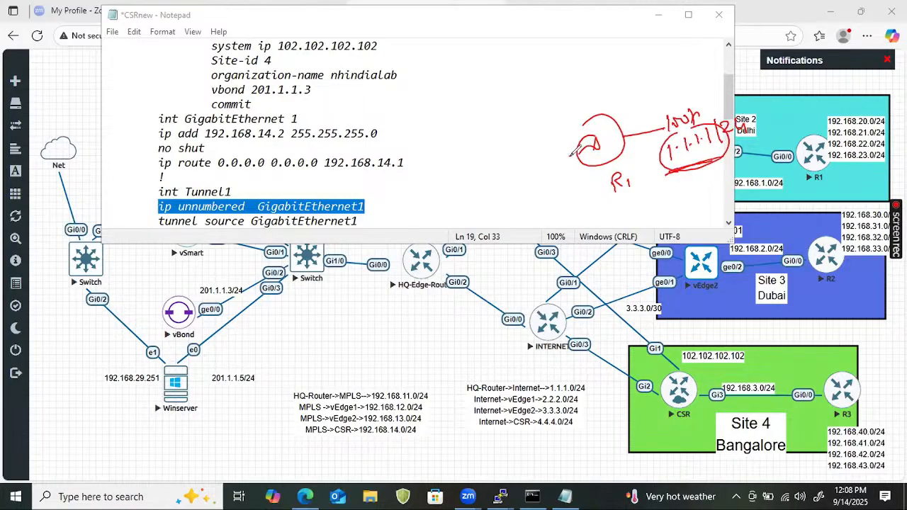
mouse_move(571, 157)
left_mouse_down()
mouse_move(496, 184)
mouse_move(507, 189)
left_mouse_up()
left_click_drag(533, 136, 530, 152)
left_click_drag(545, 140, 566, 147)
mouse_move(524, 167)
left_mouse_down()
mouse_move(568, 159)
mouse_move(555, 144)
mouse_move(571, 146)
left_mouse_up()
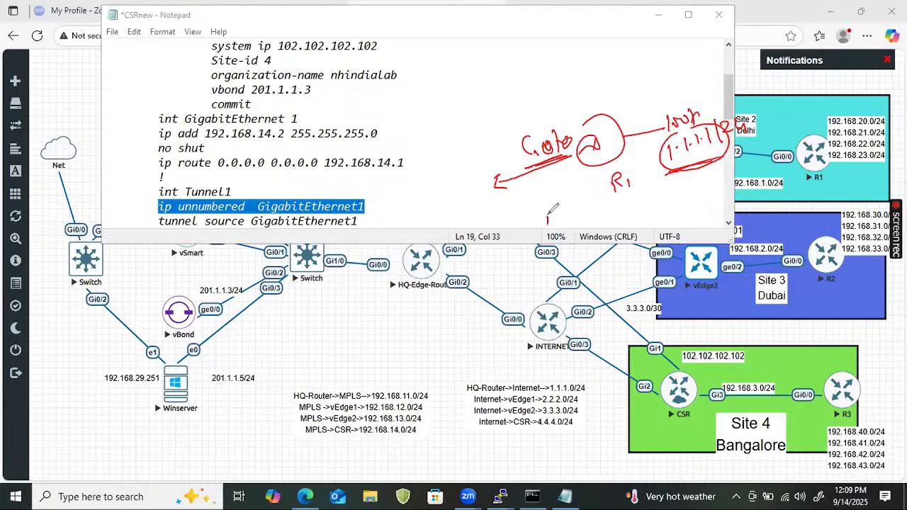
mouse_move(550, 215)
left_mouse_down()
mouse_move(570, 224)
mouse_move(637, 207)
left_mouse_up()
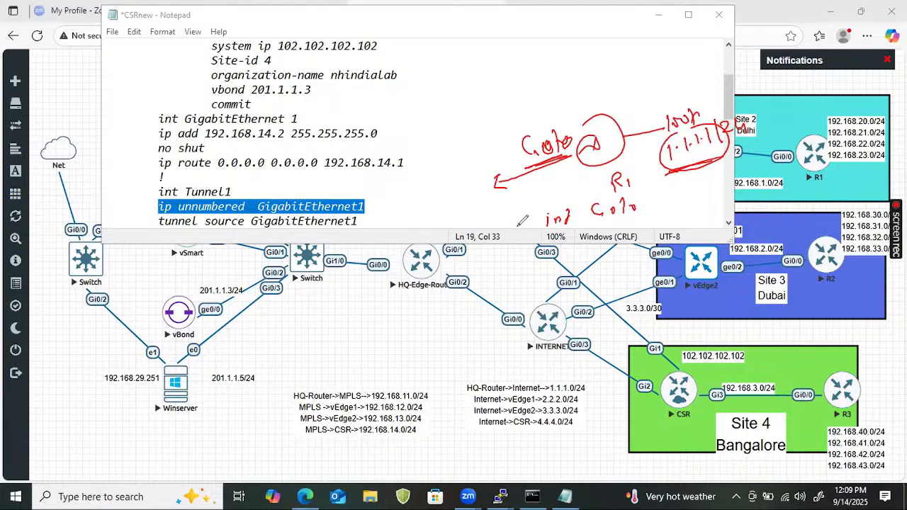
mouse_move(522, 221)
left_mouse_down()
mouse_move(520, 235)
mouse_move(529, 232)
mouse_move(542, 258)
mouse_move(552, 255)
left_mouse_up()
mouse_move(572, 241)
left_mouse_down()
mouse_move(570, 253)
mouse_move(587, 254)
mouse_move(599, 237)
mouse_move(653, 228)
mouse_move(814, 167)
left_mouse_up()
left_click_drag(670, 265, 779, 227)
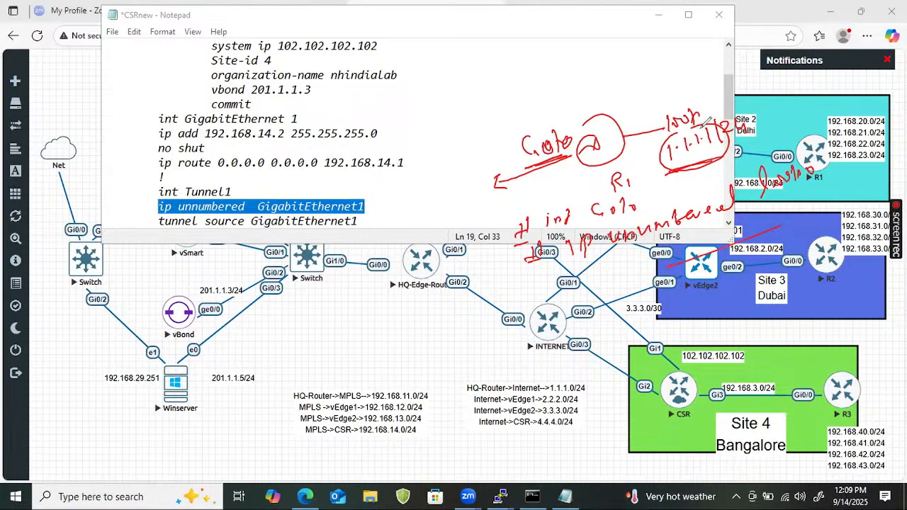
left_click_drag(528, 114, 571, 103)
mouse_move(435, 116)
left_mouse_down()
mouse_move(459, 122)
mouse_move(530, 86)
left_mouse_up()
left_click_drag(412, 166, 522, 124)
left_click_drag(428, 162, 496, 127)
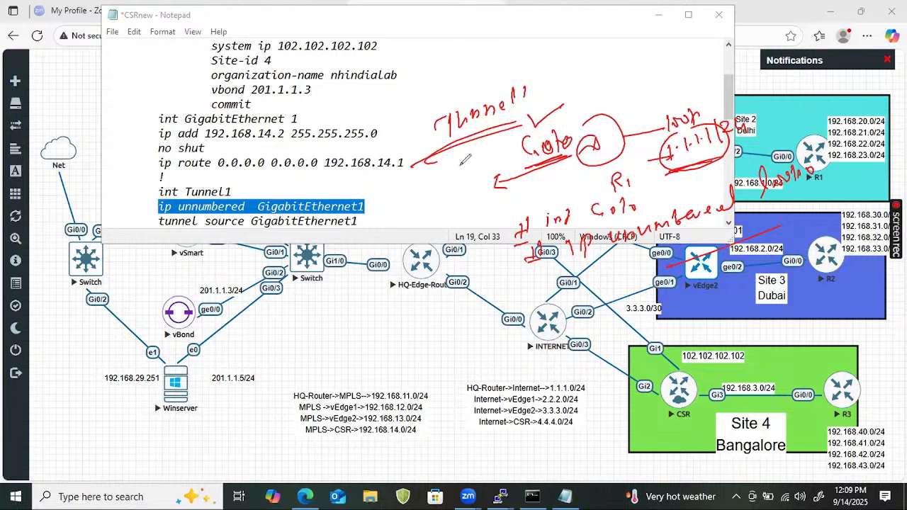
mouse_move(415, 161)
left_mouse_down()
mouse_move(421, 184)
mouse_move(448, 173)
mouse_move(417, 199)
mouse_move(451, 192)
mouse_move(437, 201)
left_mouse_up()
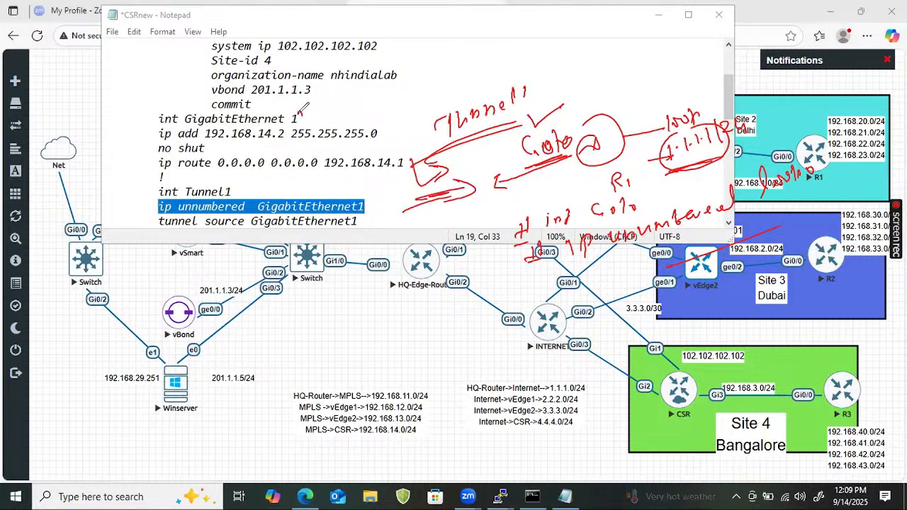
left_click_drag(298, 111, 315, 103)
mouse_move(444, 147)
left_mouse_down()
mouse_move(404, 167)
mouse_move(467, 150)
left_mouse_up()
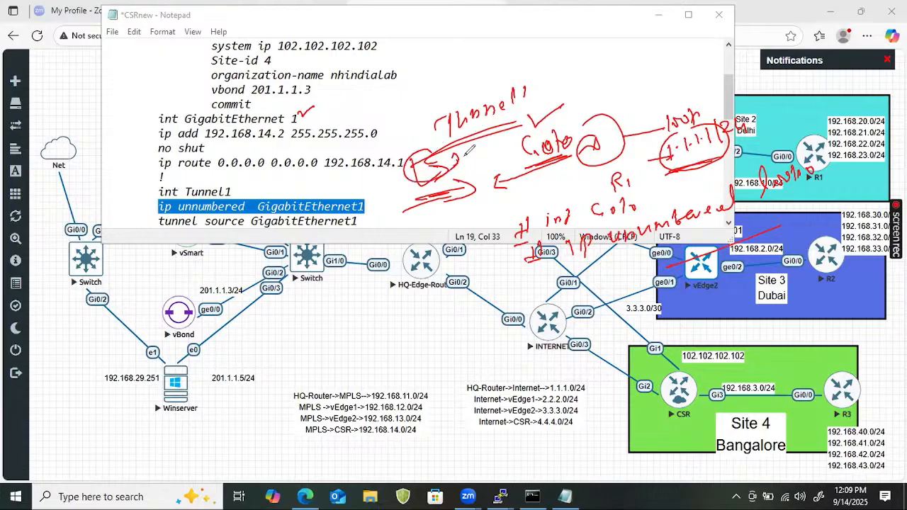
mouse_move(477, 92)
left_mouse_down()
mouse_move(547, 102)
mouse_move(588, 86)
left_mouse_up()
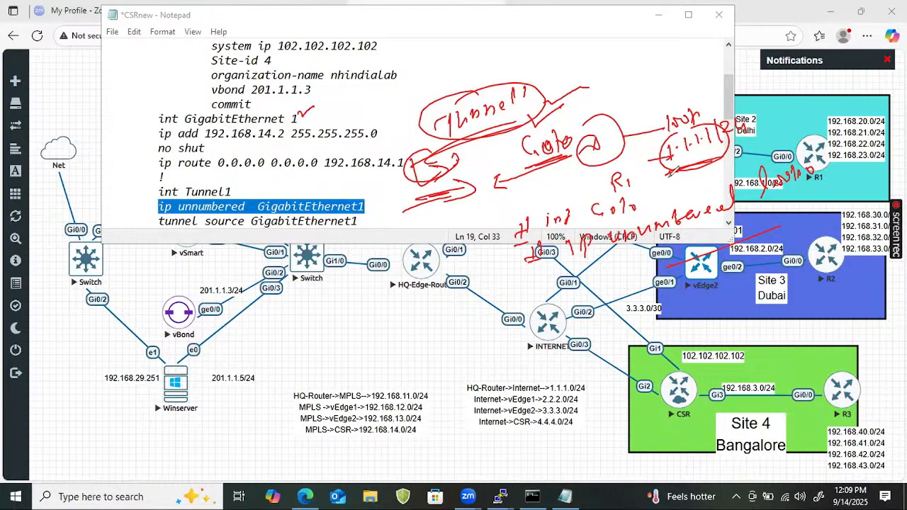
key("e")
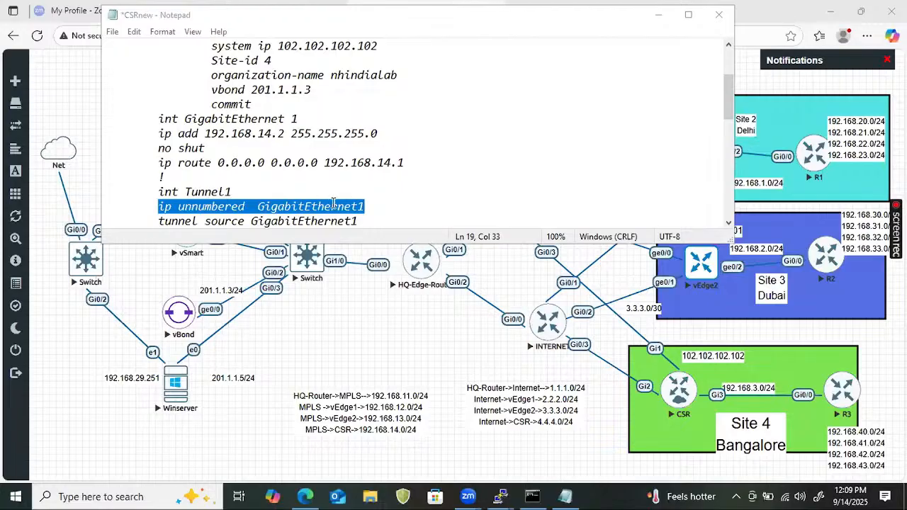
Highlight the int Tunnel1 and ip unnumbered lines
left_click(364, 206)
left_click_drag(199, 191, 149, 189)
left_click(112, 191)
left_click(228, 211, "shift")
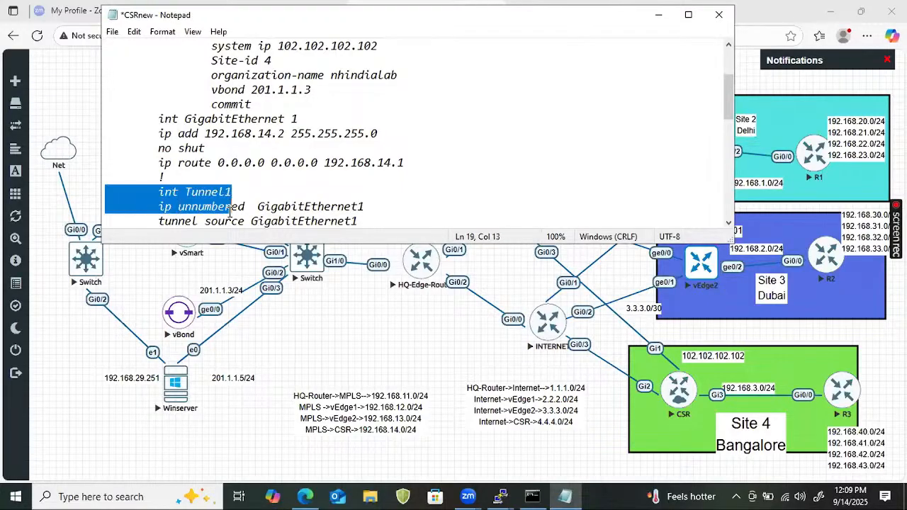
Add 'tunnel mode sdwan', 'no shut' and '!' under the tunnel source line
left_click(378, 225)
key("Return")
key("Tab")
type("tunnel mode sdwan")
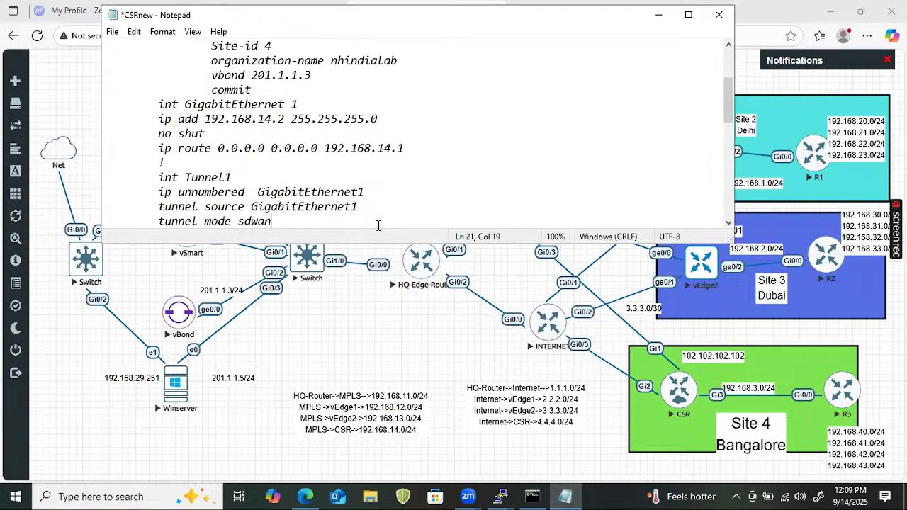
key("Return")
key("Tab")
type("no shut")
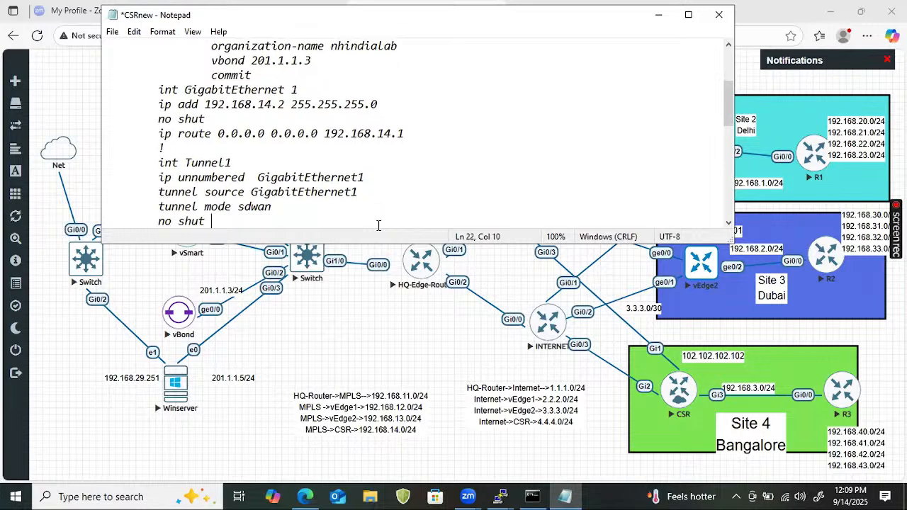
key("Return")
key("Tab")
type("!")
Lowercase 'Sdwan' and delete the extra 'no shut' line from the tunnel-interface block
key("Down")
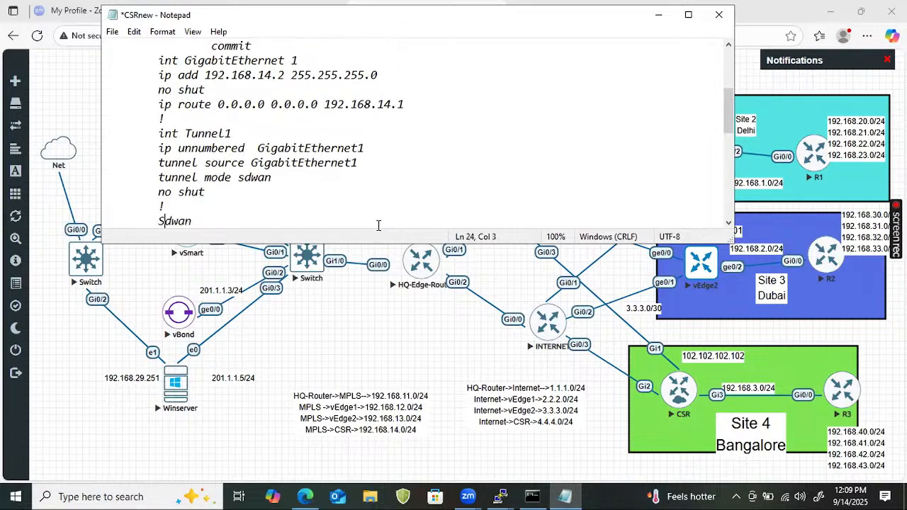
key("Down")
key("BackSpace")
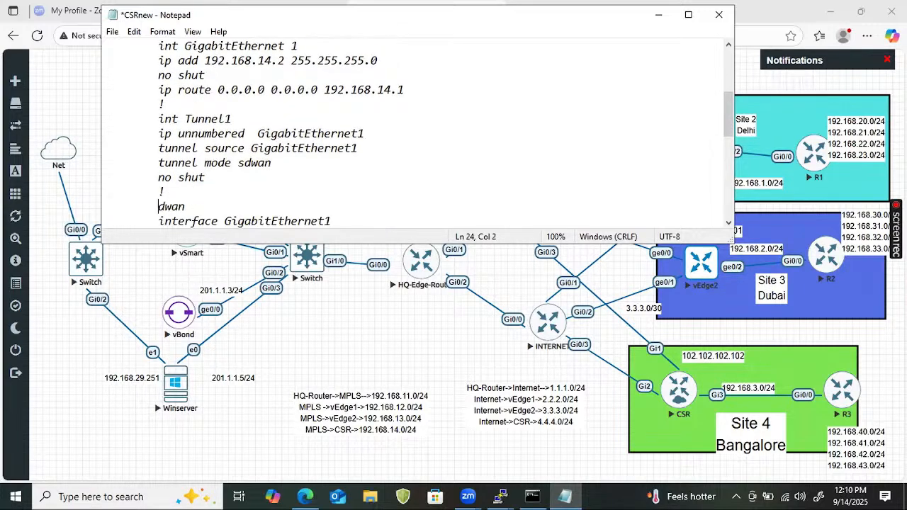
type("s")
key("Down")
key("Down")
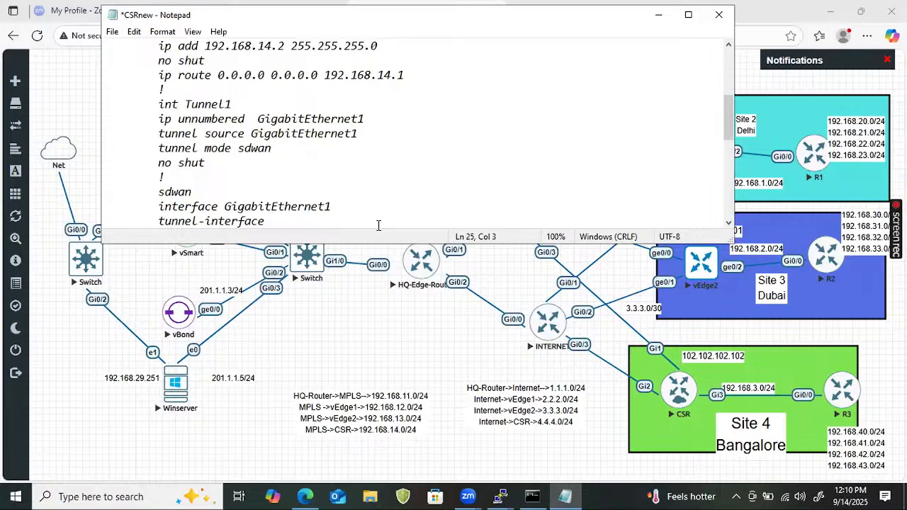
key("Right")
key("Right")
key("Right")
key("Right")
key("Right")
key("Right")
key("Right")
key("Right")
key("Right")
key("Right")
key("Right")
key("Right")
key("Right")
key("Right")
key("Right")
key("Right")
key("Down")
key("Down")
key("Down")
key("Down")
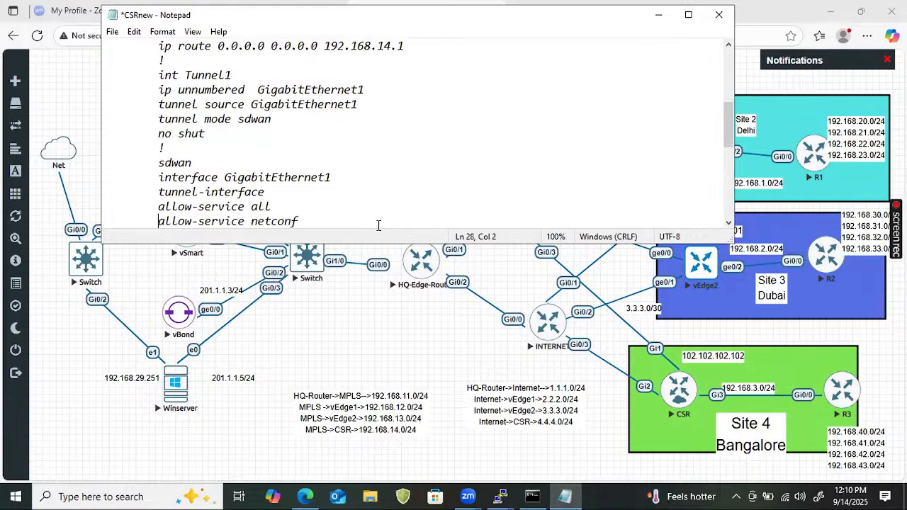
key("Down")
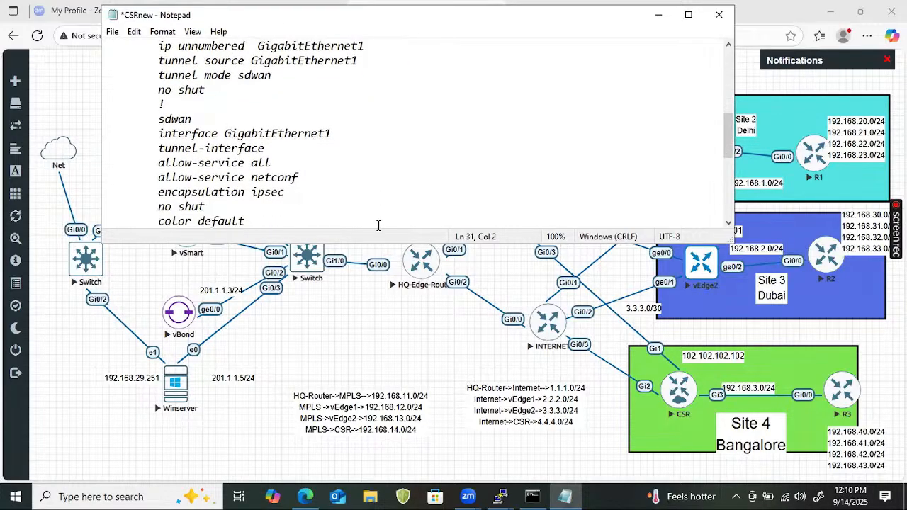
key("Down")
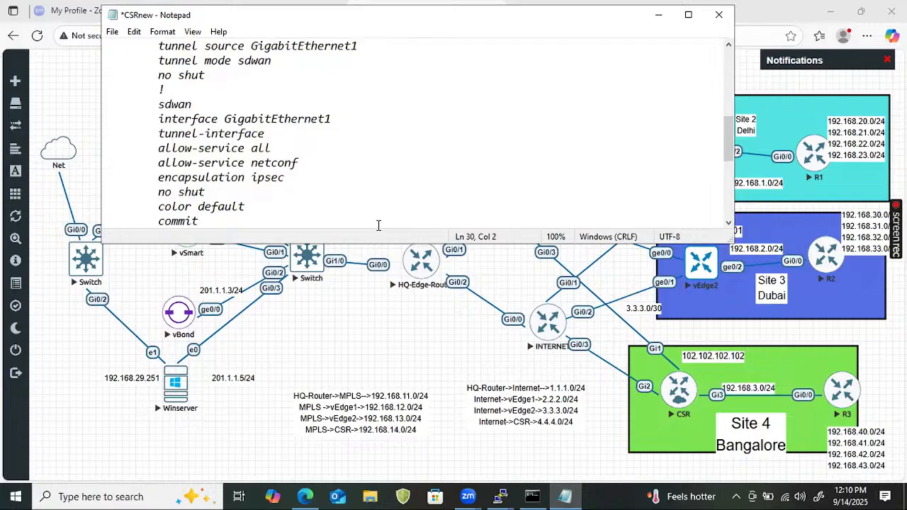
key("shift+Down")
key("Delete")
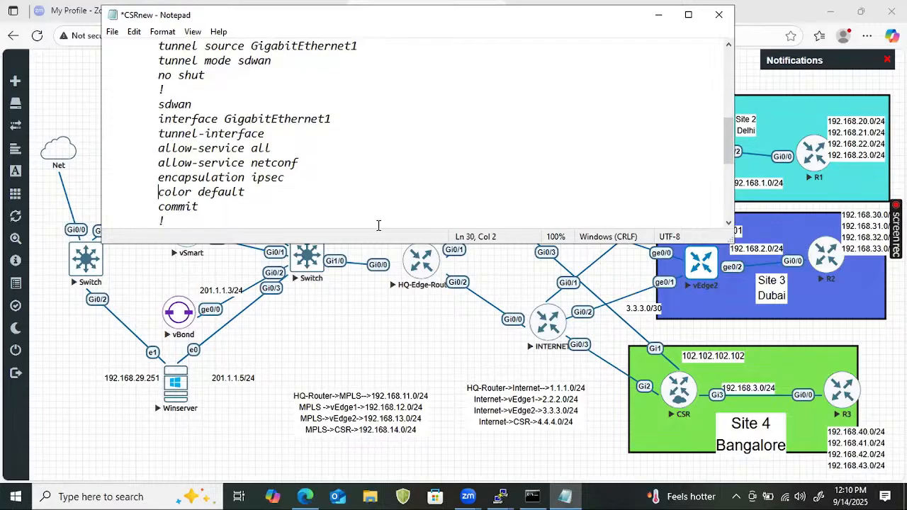
Select the configuration from the end of the notes up to the hostname line
key("End")
type("check the reachability to Vbond --")
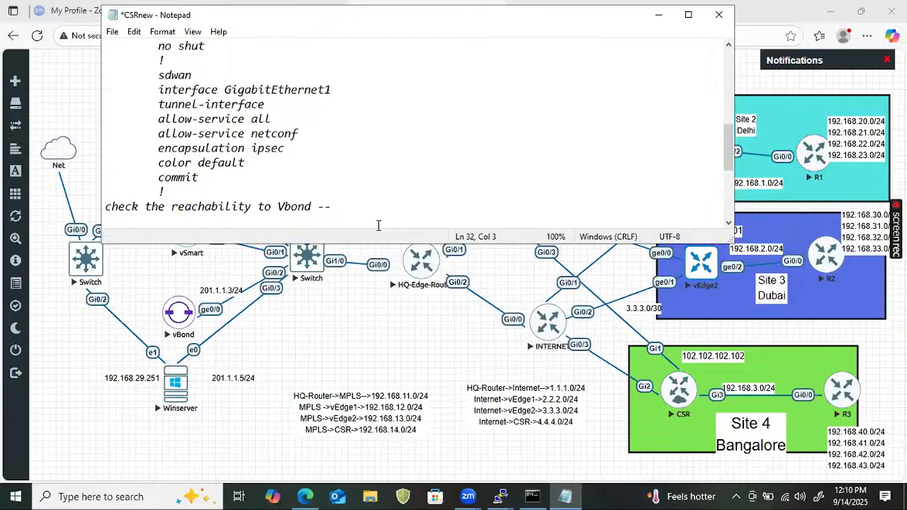
key("shift+Up")
key("shift+Up")
key("shift+Up")
key("shift+Up")
key("shift+Up")
key("shift+Up")
key("shift+Up")
key("shift+Up")
key("shift+Up")
key("shift+Up")
key("shift+Up")
key("shift+Up")
key("shift+Up")
key("shift+Up")
key("shift+Up")
key("shift+Up")
key("shift+Up")
key("shift+Up")
key("shift+Up")
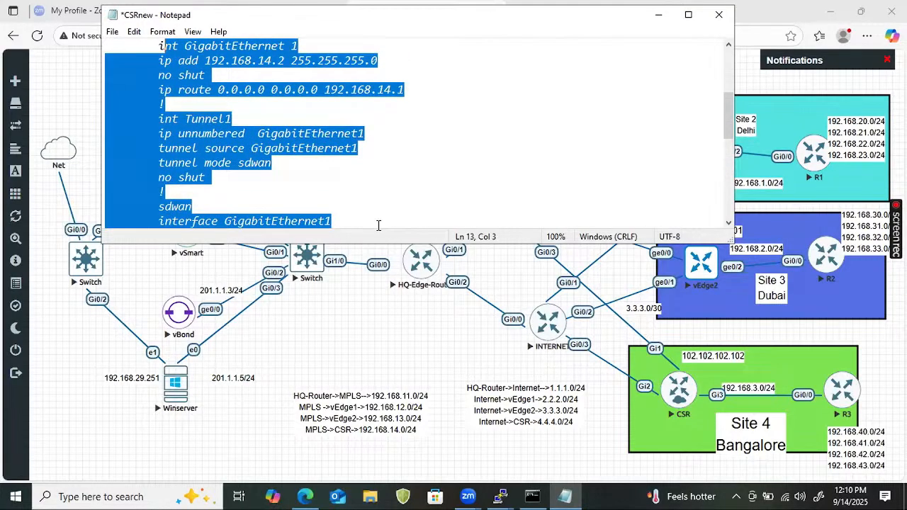
key("shift+Up")
key("shift+Up")
key("shift+Up")
key("shift+Up")
key("shift+Up")
key("shift+Up")
key("shift+Up")
key("shift+Up")
key("shift+Up")
key("shift+Up")
key("shift+Up")
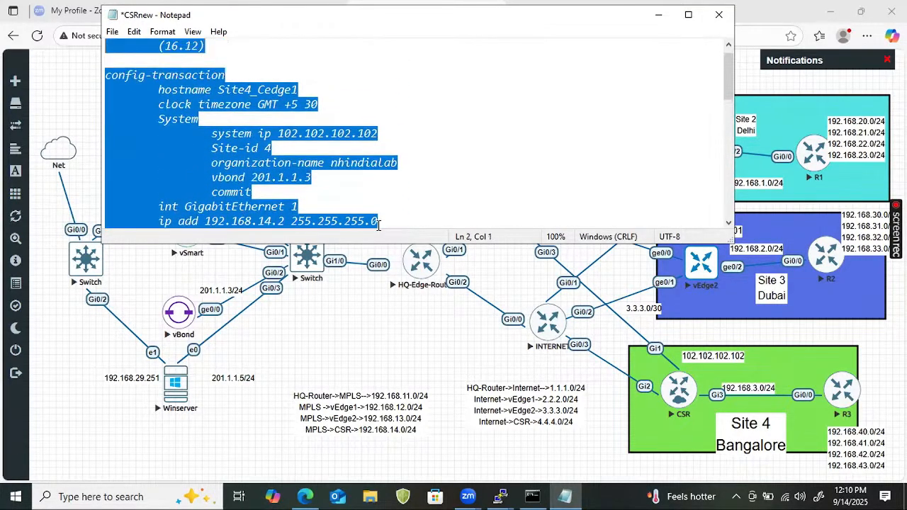
key("shift+Down")
key("shift+Down")
key("shift+Down")
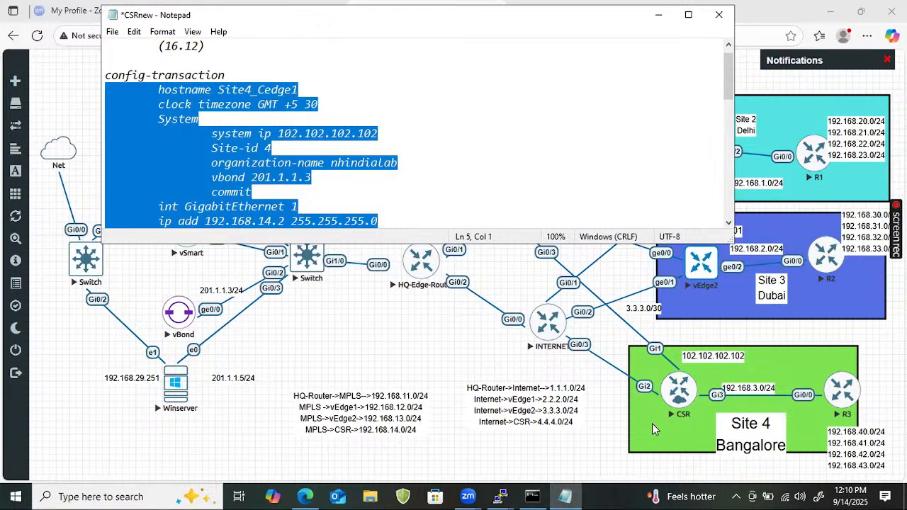
Paste the copied Site 4 configuration into the CSR router's PuTTY console
left_click(500, 496)
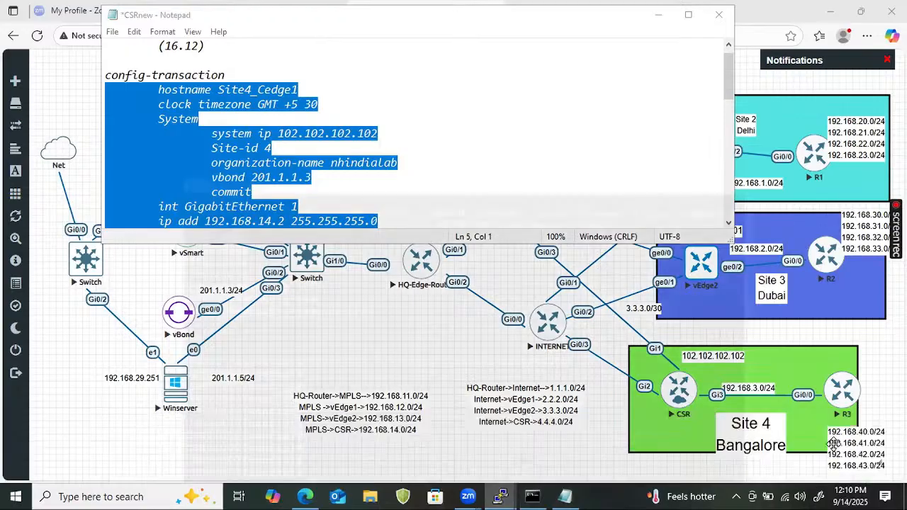
left_click(861, 454)
key("Return")
key("Return")
key("Return")
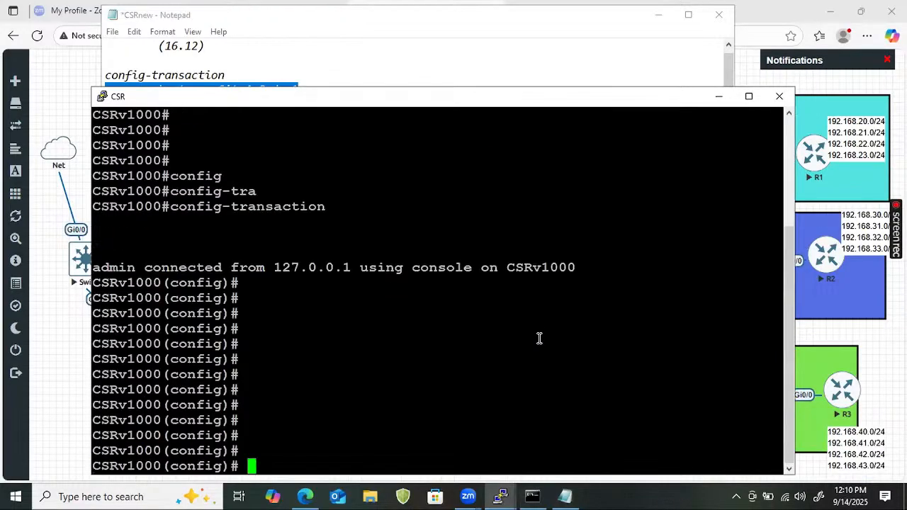
right_click(469, 320)
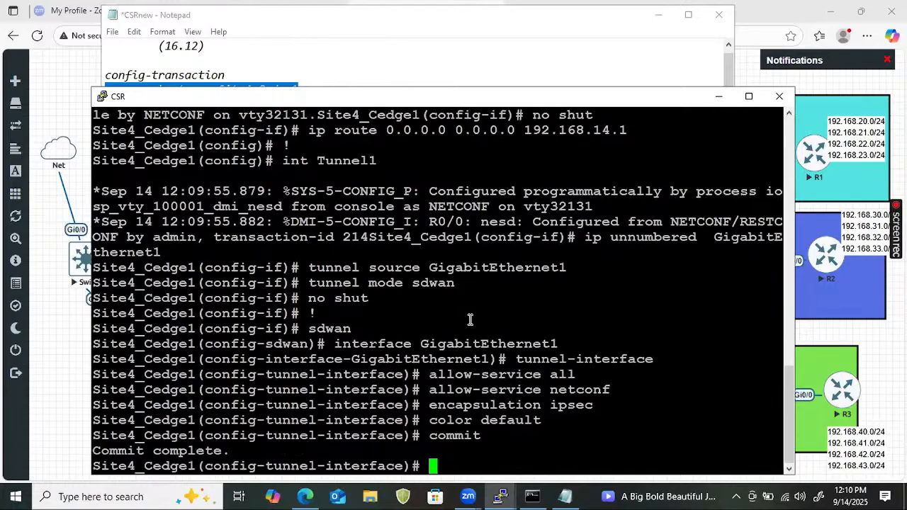
Correct 'System' to 'system', copy the block from system onward, and paste it into the console
left_click(565, 496)
scroll(227, 146, "up", 1)
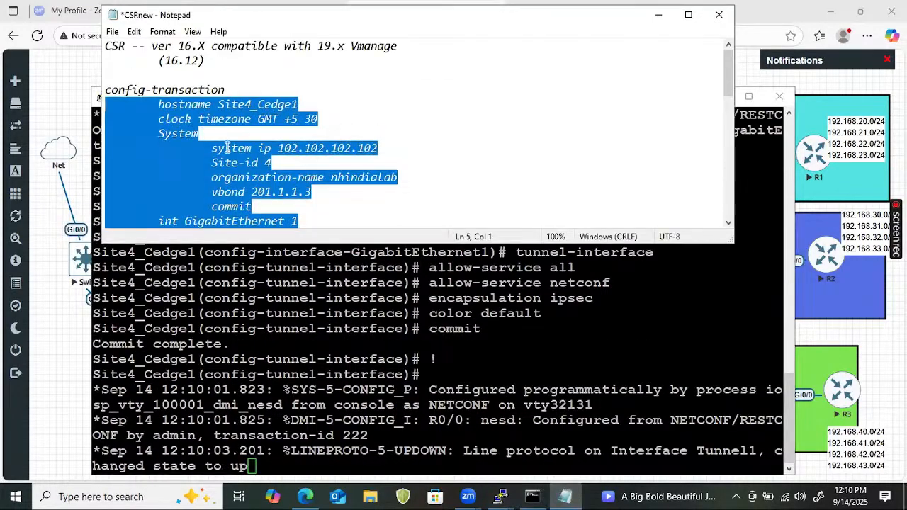
left_click(162, 134)
key("BackSpace")
type("s")
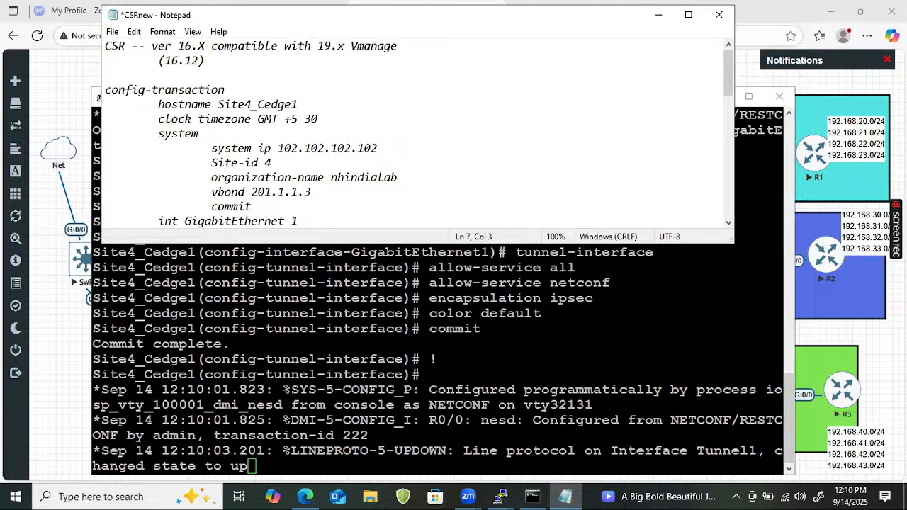
left_click_drag(158, 134, 364, 310)
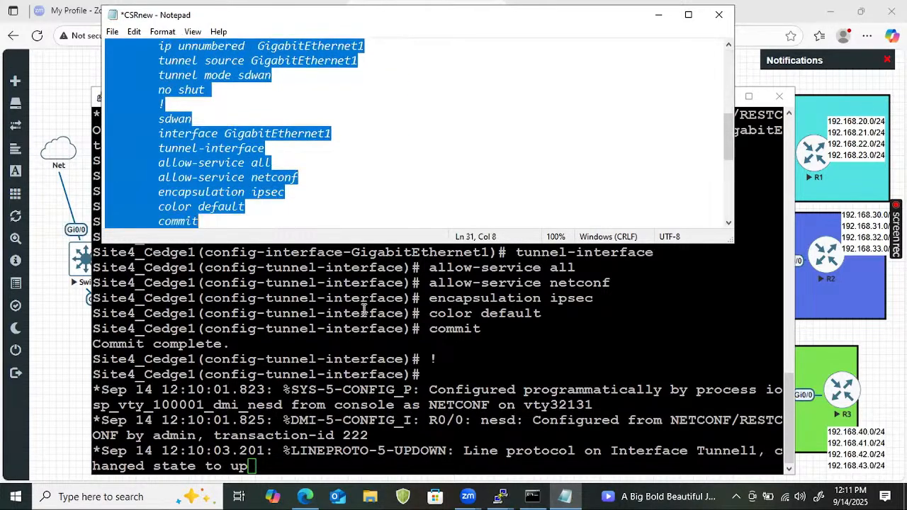
scroll(223, 205, "up", 1)
right_click(224, 205)
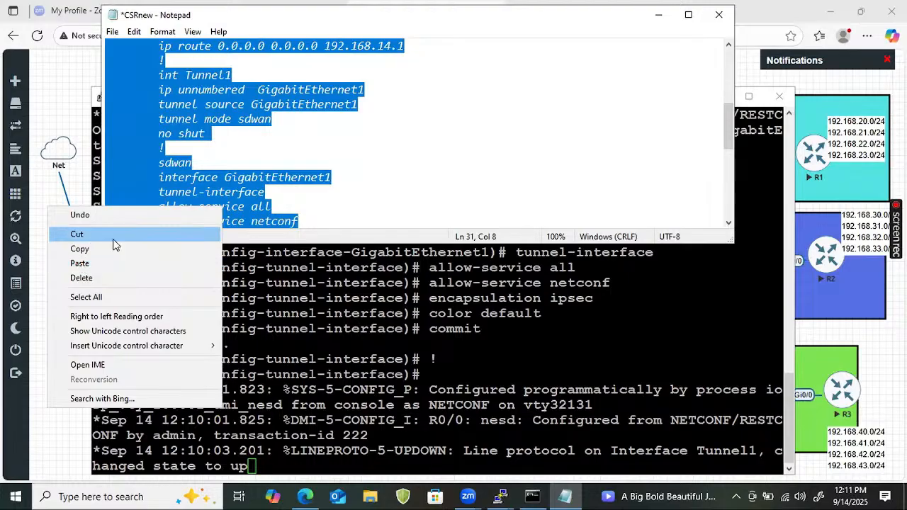
left_click(99, 249)
left_click(414, 326)
right_click(415, 326)
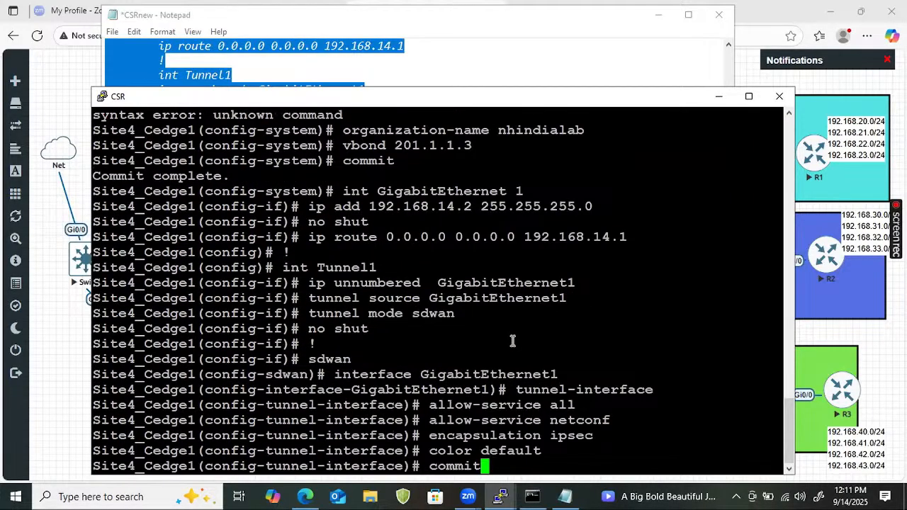
Back out of the tunnel-interface and GigabitEthernet1 levels to global configuration
type("sy")
key("Return")
type("sy")
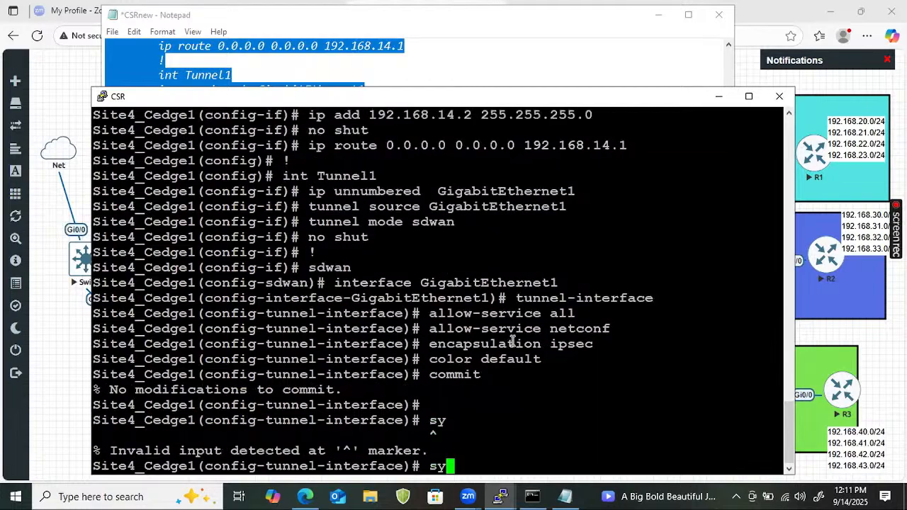
key("BackSpace")
key("BackSpace")
type("exit")
key("Return")
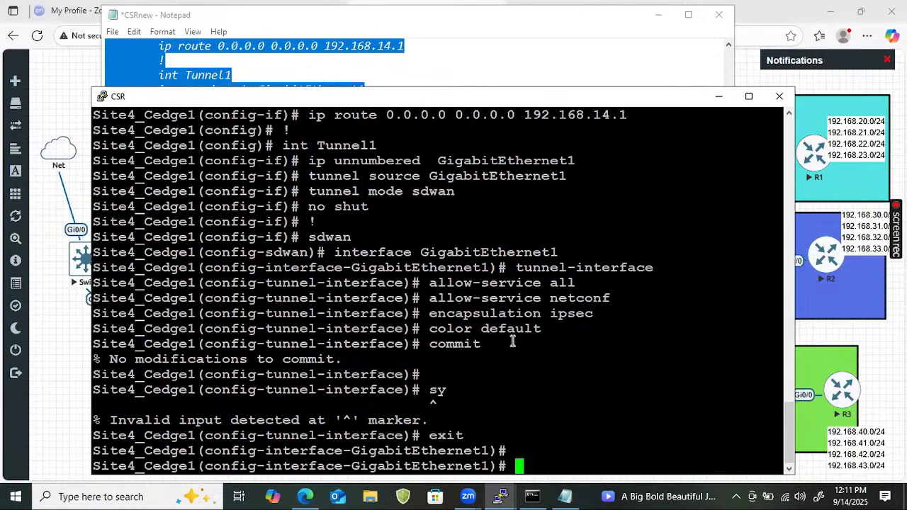
type("exit")
key("Return")
key("Return")
key("Return")
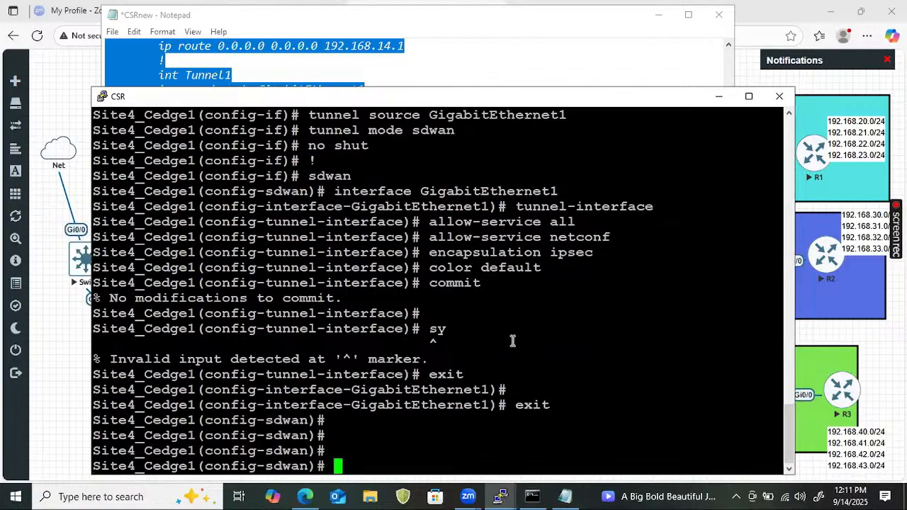
type("exit")
key("Return")
key("Return")
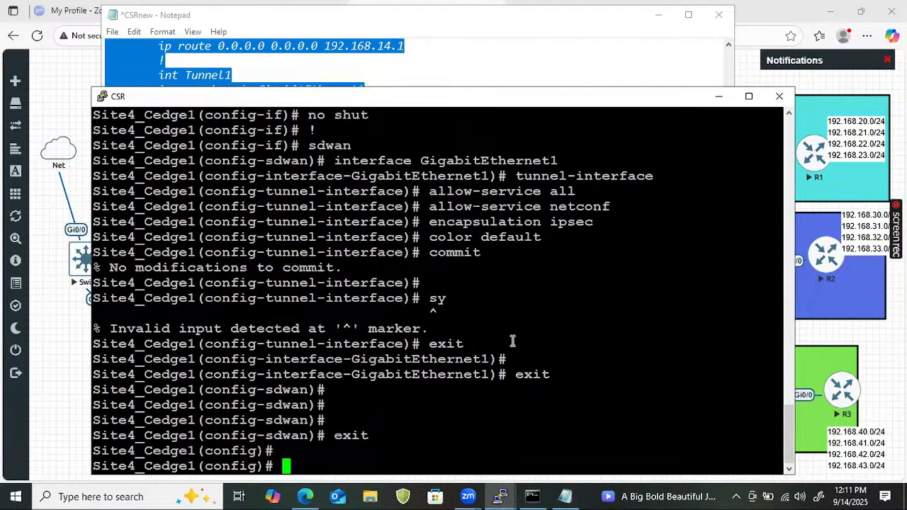
Under system, set system-ip 102.102.102.102 and site-id 4
type("system")
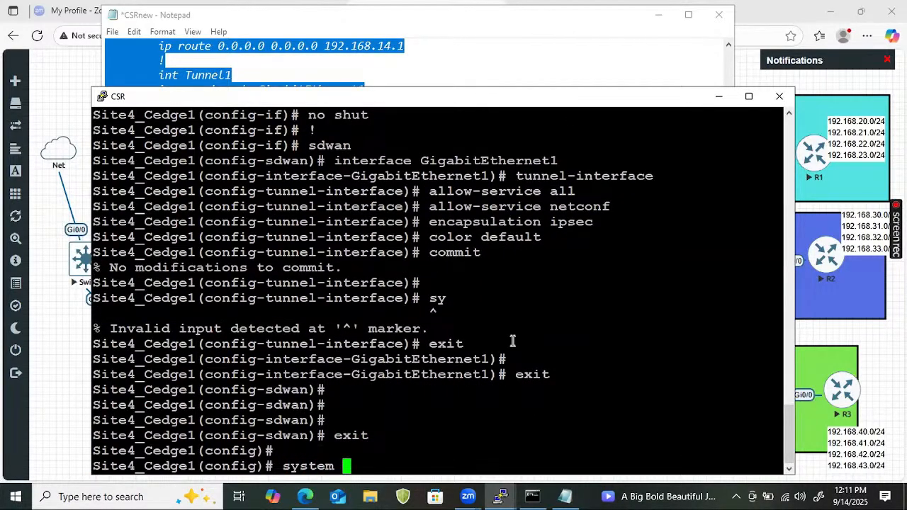
key("Return")
type("sys")
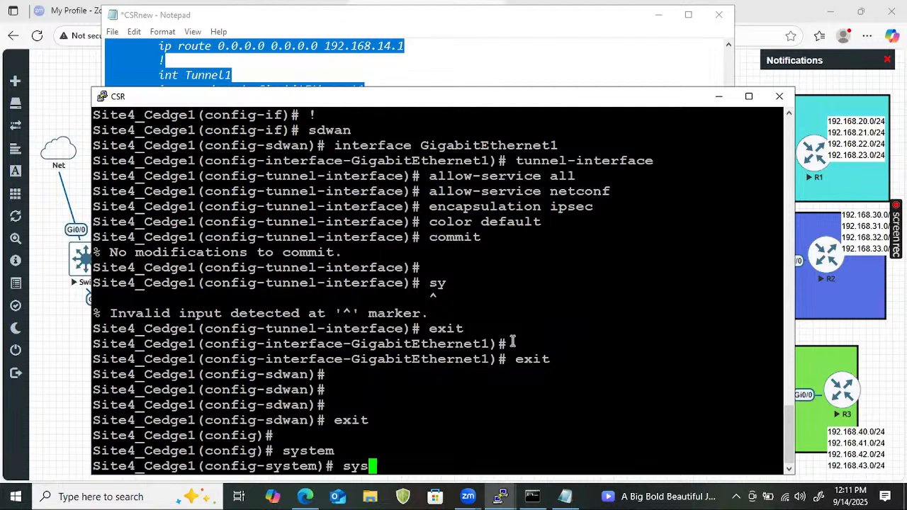
type("tem-ip 10")
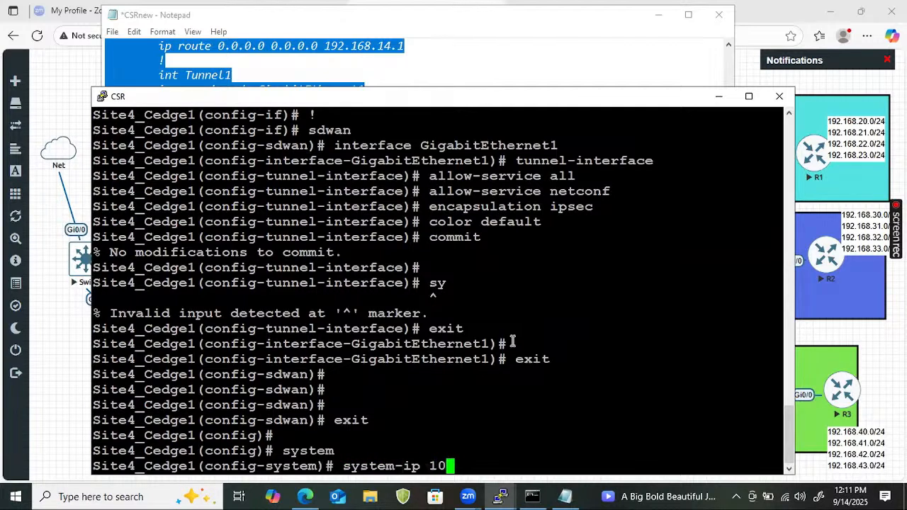
type("2.102.102.10")
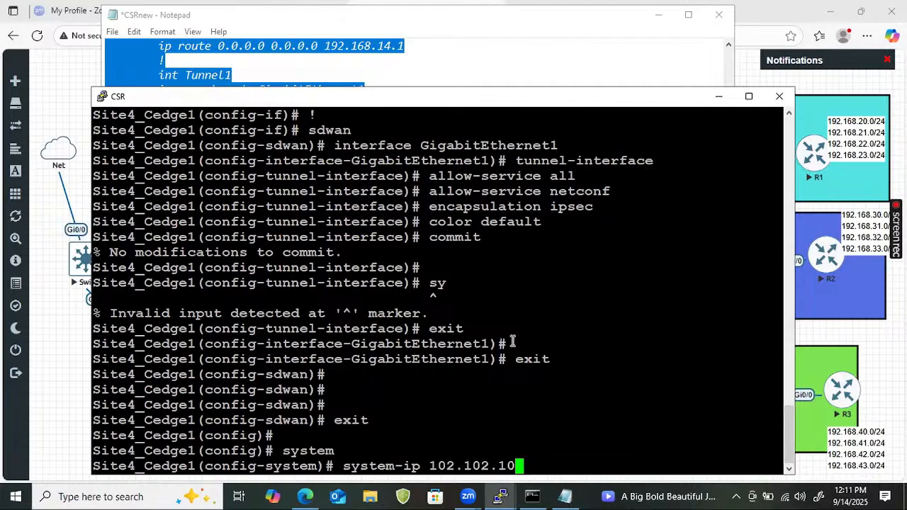
type("2.")
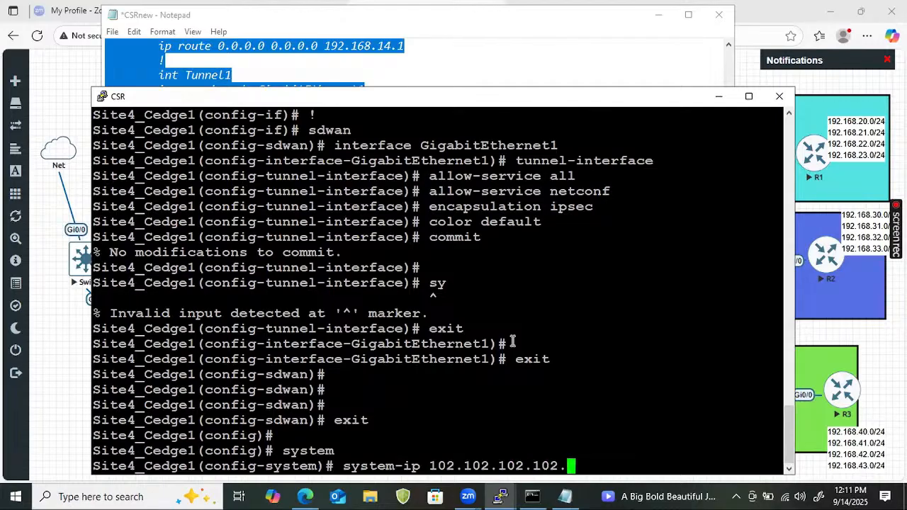
key("BackSpace")
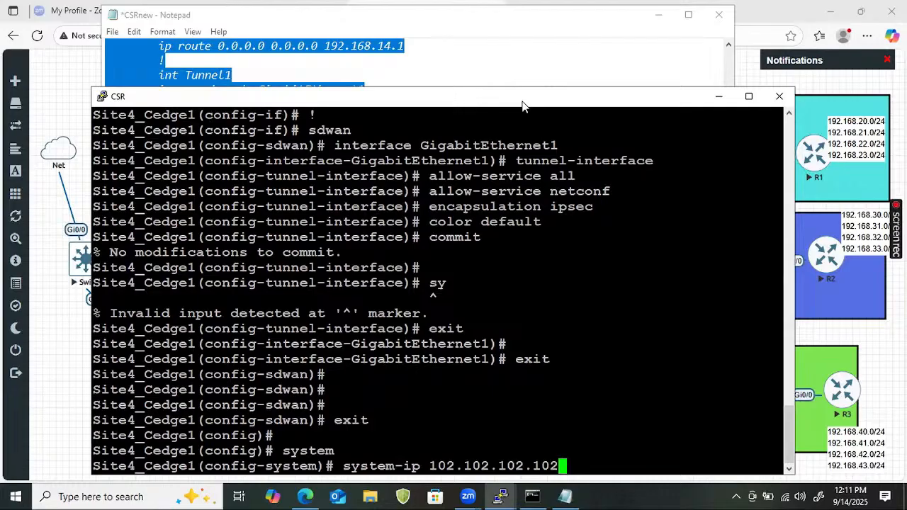
left_click_drag(522, 106, 528, 58)
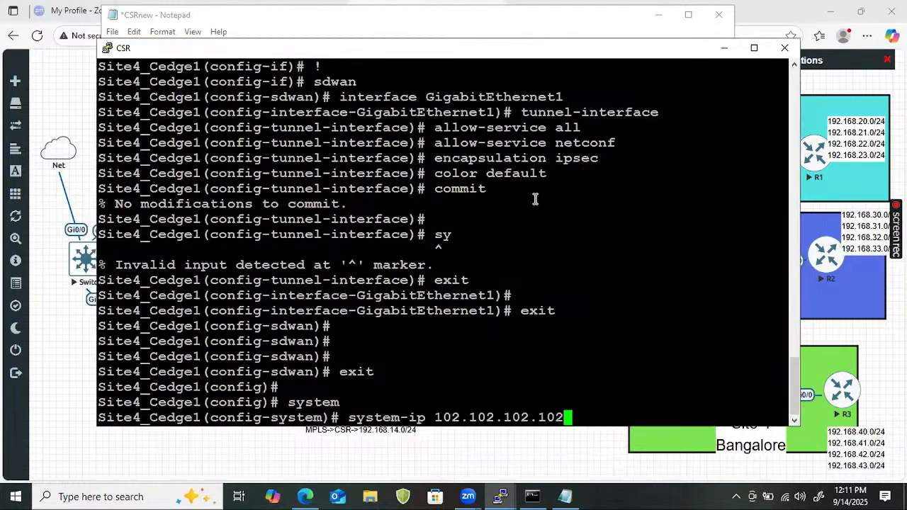
key("Return")
type("sit")
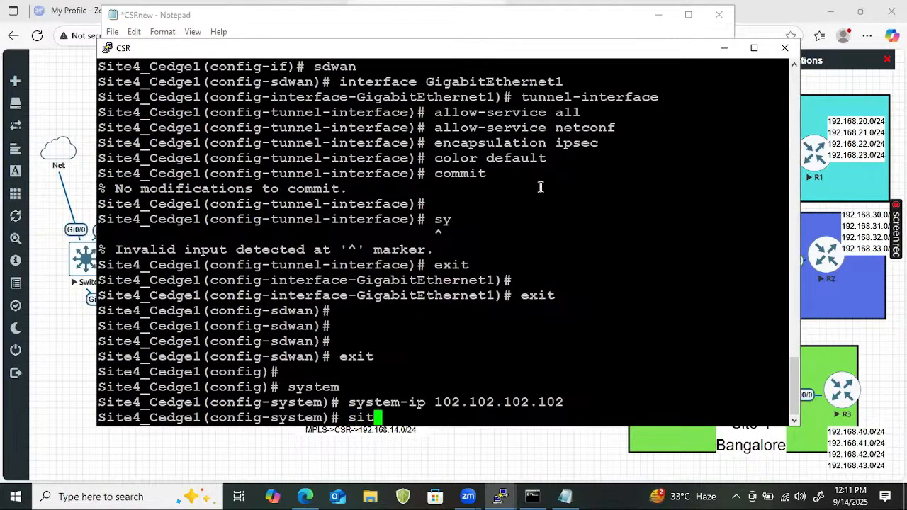
type("e-id 4")
key("Return")
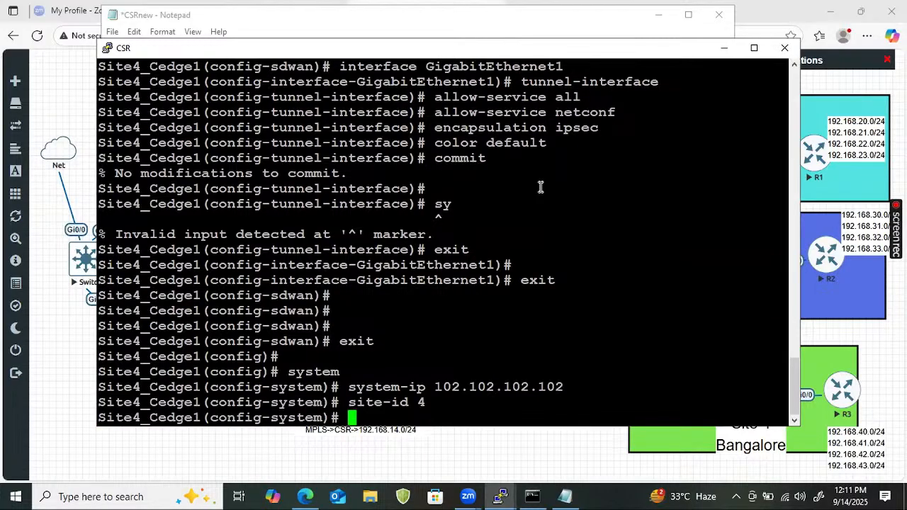
Commit the system settings and exit back to the privileged exec prompt
type("commit")
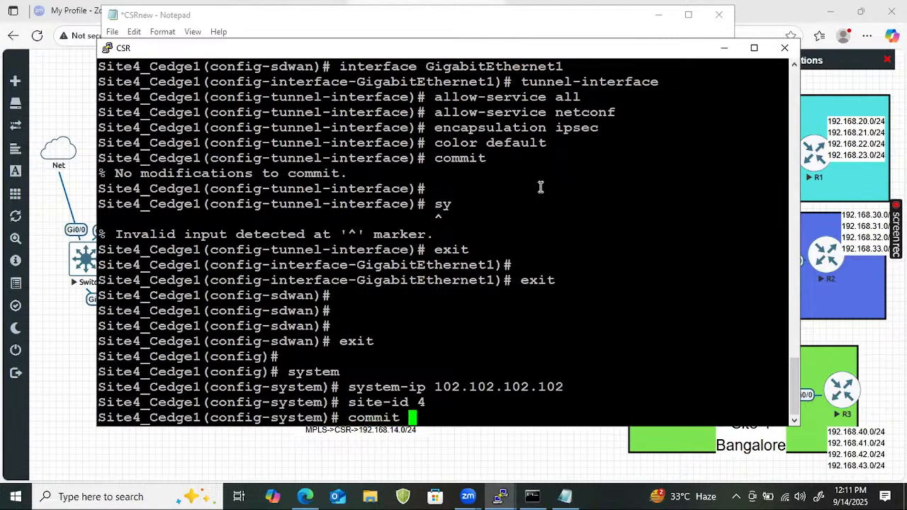
key("Return")
key("Return")
key("Return")
key("Return")
key("Return")
key("Return")
key("Return")
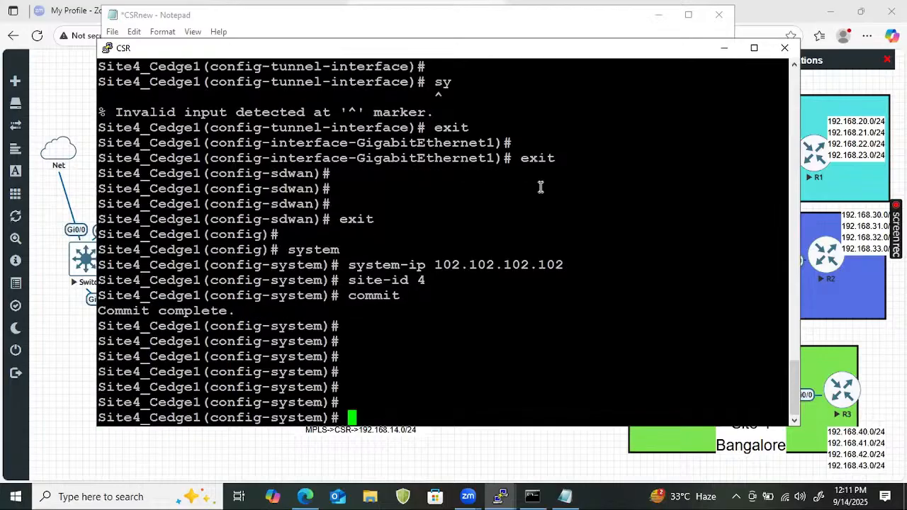
key("Return")
key("Return")
key("Return")
key("Return")
key("Return")
key("Return")
key("Return")
key("Return")
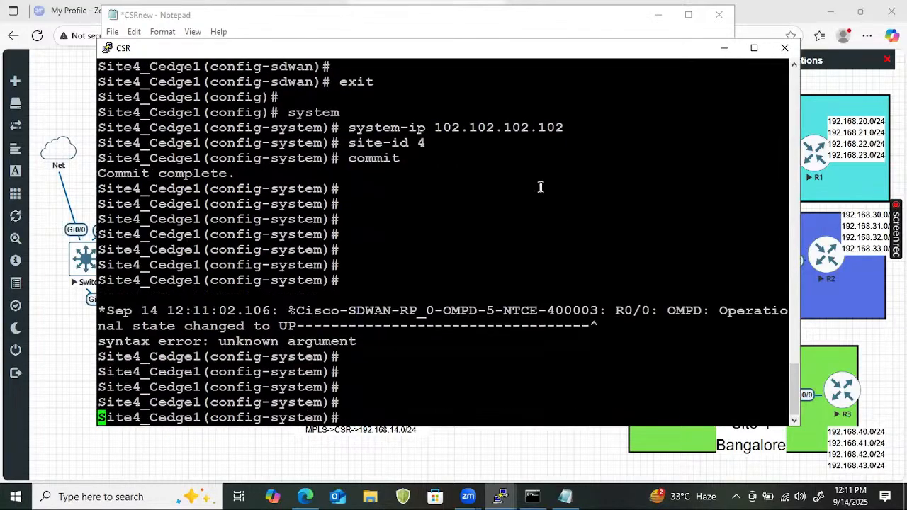
type("exit")
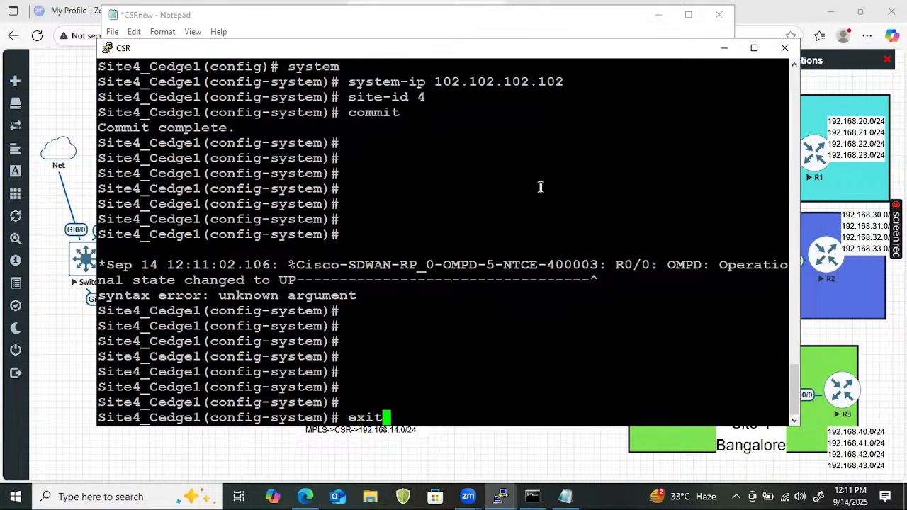
key("Return")
key("Return")
key("Return")
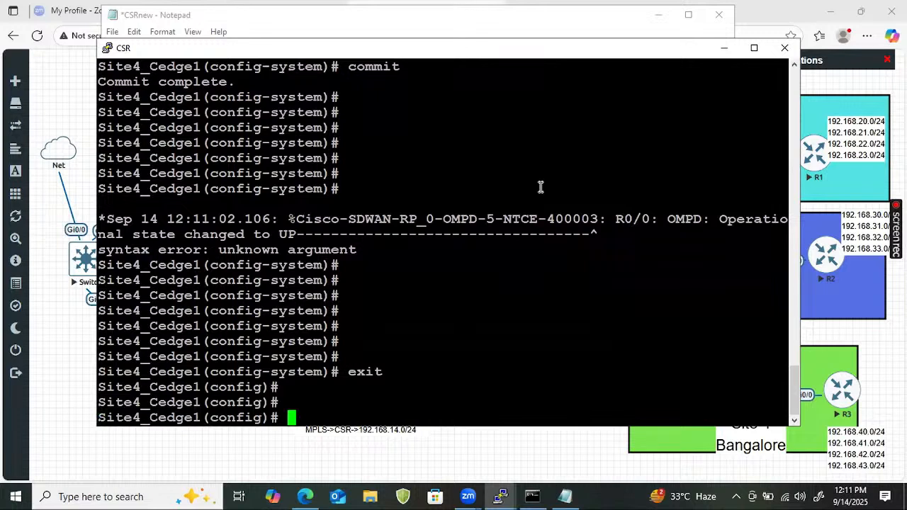
key("Return")
key("Return")
type("exit")
key("Return")
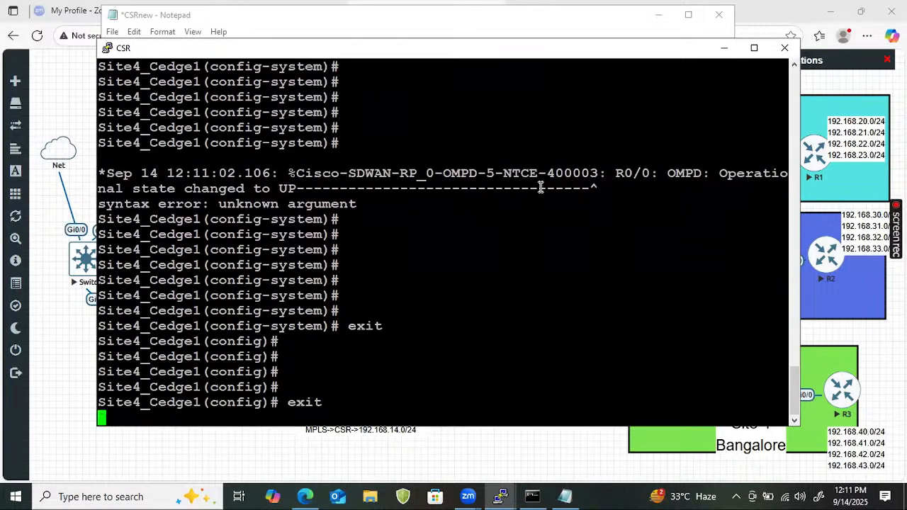
type("show ")
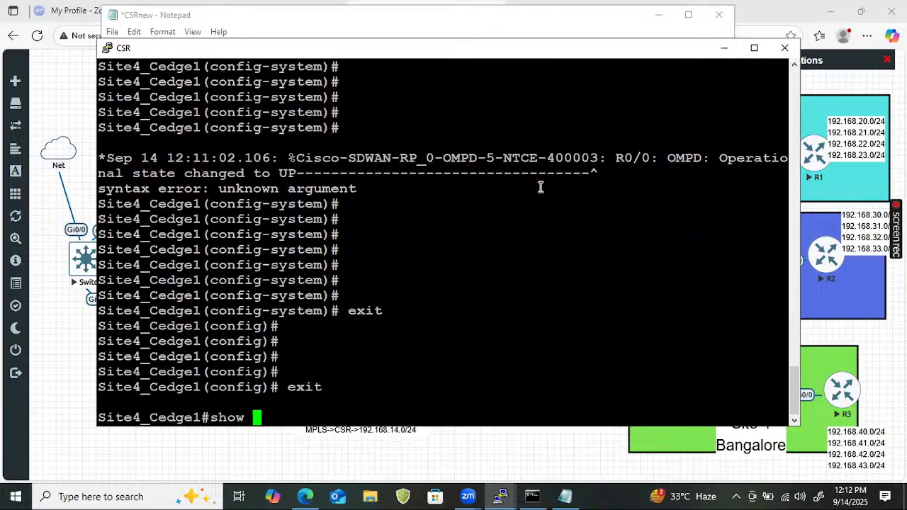
type("run")
Run the 'show sdwan running-config' command using Tab completion
key("Tab")
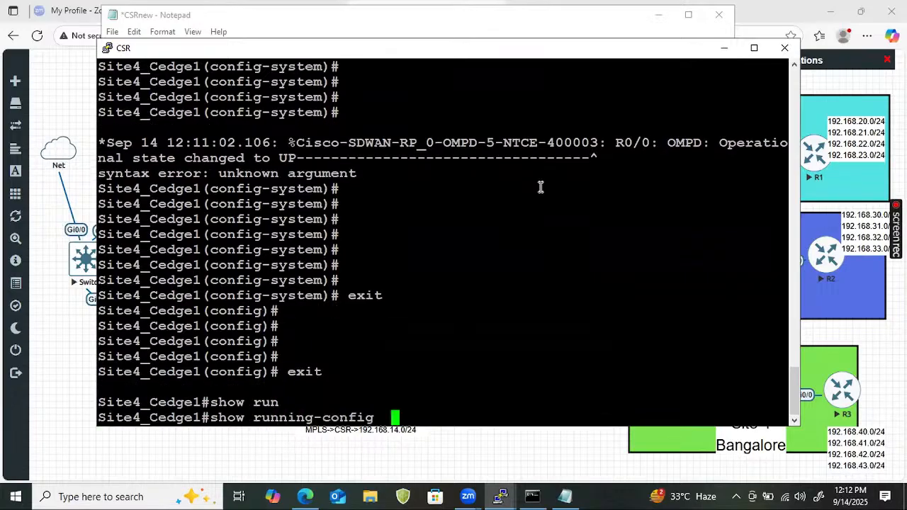
type("sd")
key("Tab")
key("BackSpace")
key("BackSpace")
key("BackSpace")
key("BackSpace")
key("BackSpace")
key("BackSpace")
key("BackSpace")
key("BackSpace")
key("BackSpace")
key("BackSpace")
key("BackSpace")
key("BackSpace")
key("BackSpace")
key("BackSpace")
key("BackSpace")
key("BackSpace")
key("BackSpace")
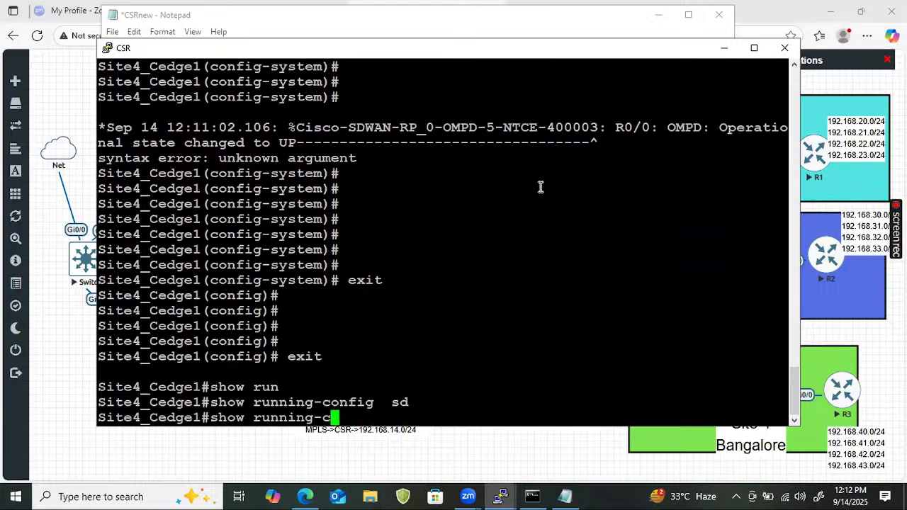
key("BackSpace")
type("sd")
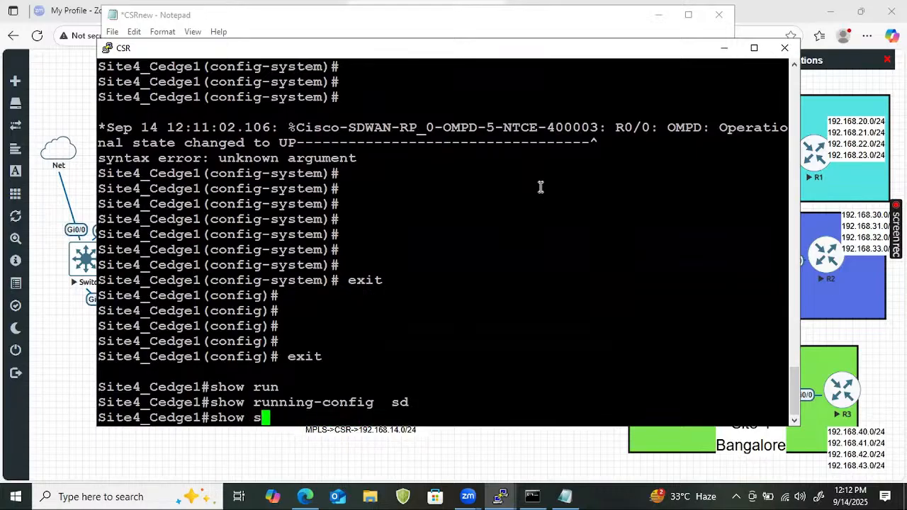
key("Tab")
type("w")
key("Tab")
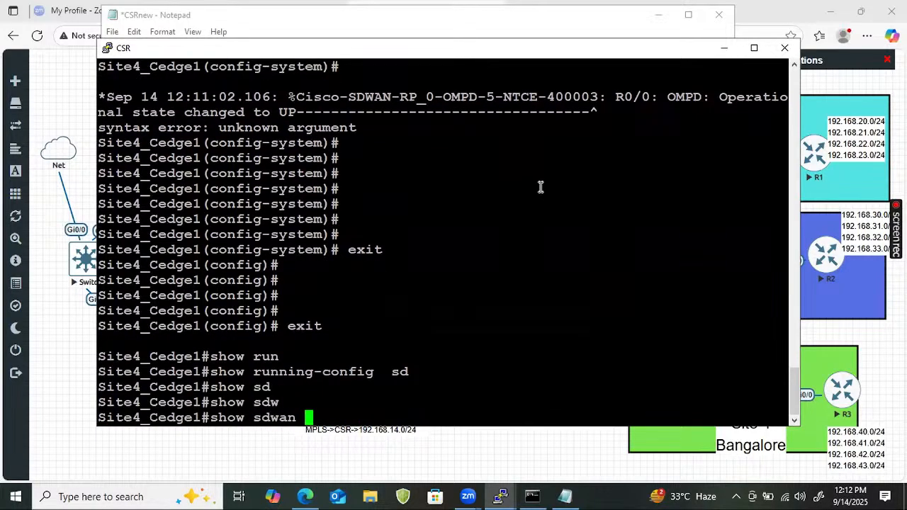
type("run")
key("Tab")
type("sy")
key("Tab")
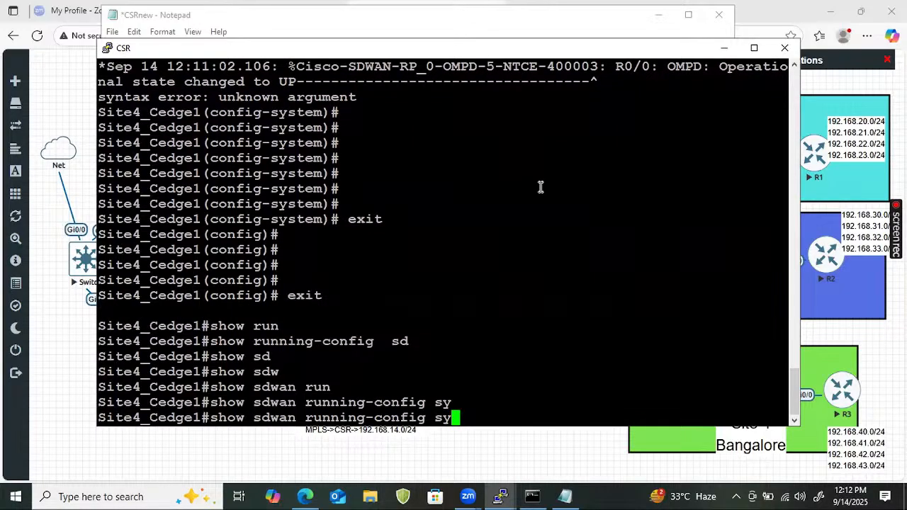
key("BackSpace")
key("BackSpace")
key("Return")
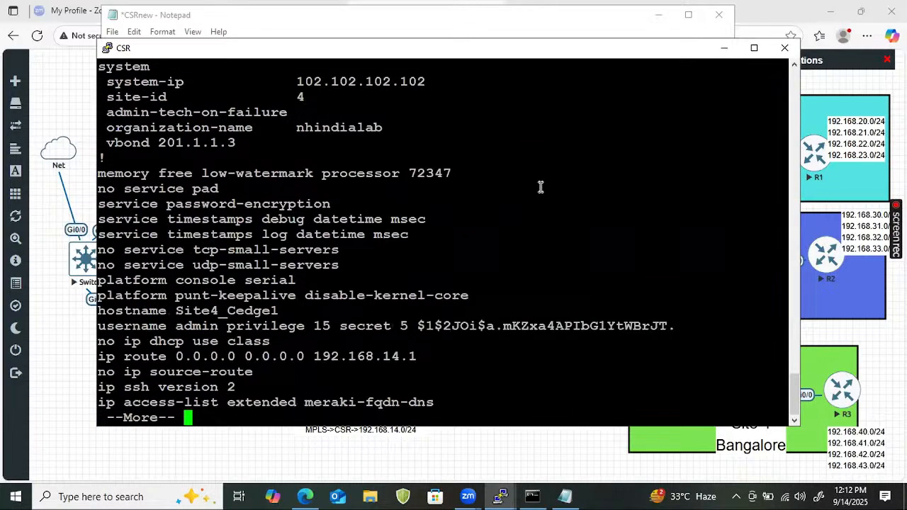
Page through the interface, Tunnel1, logging and aaa settings until the prompt returns
key("Return")
key("Return")
key("Return")
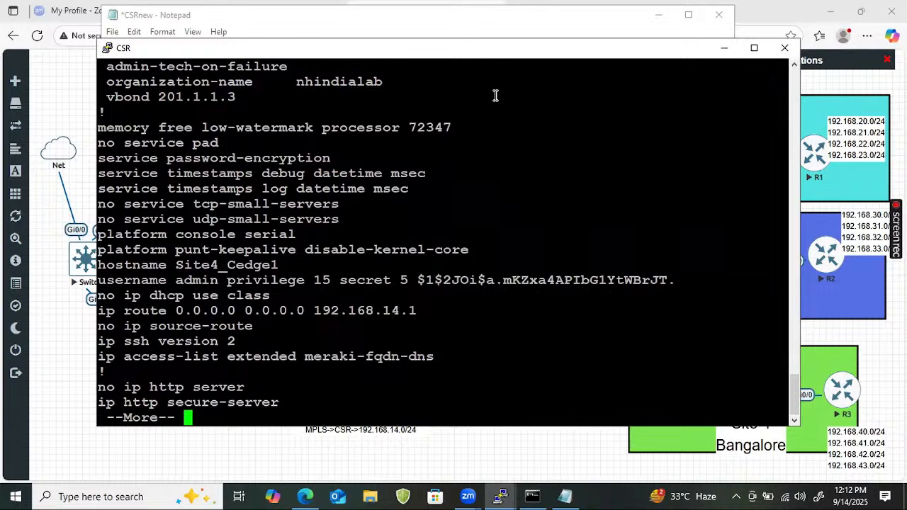
scroll(284, 160, "up", 4)
scroll(252, 243, "down", 4)
key("Return")
key("Return")
key("Return")
key("Return")
key("Return")
key("Return")
key("Return")
key("Return")
key("Return")
key("Return")
key("Return")
key("Return")
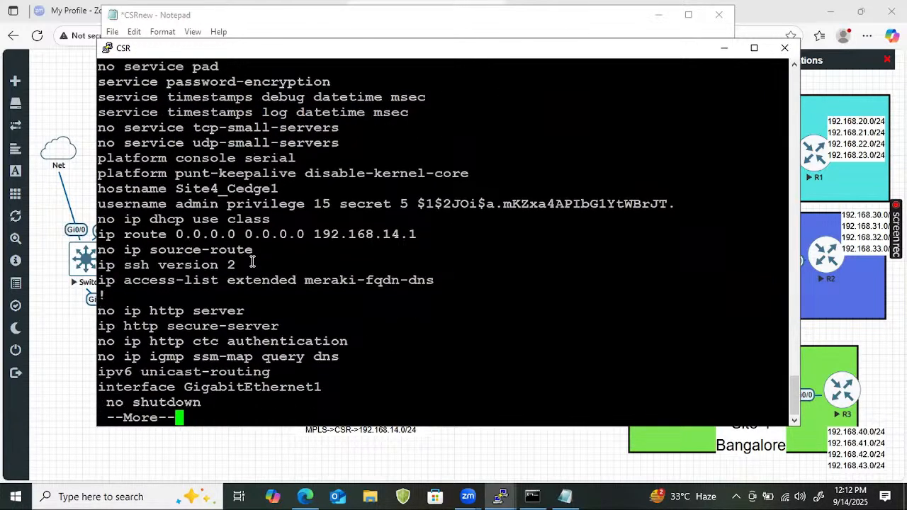
key("Return")
key("Return")
key("Return")
key("Return")
key("Return")
key("Return")
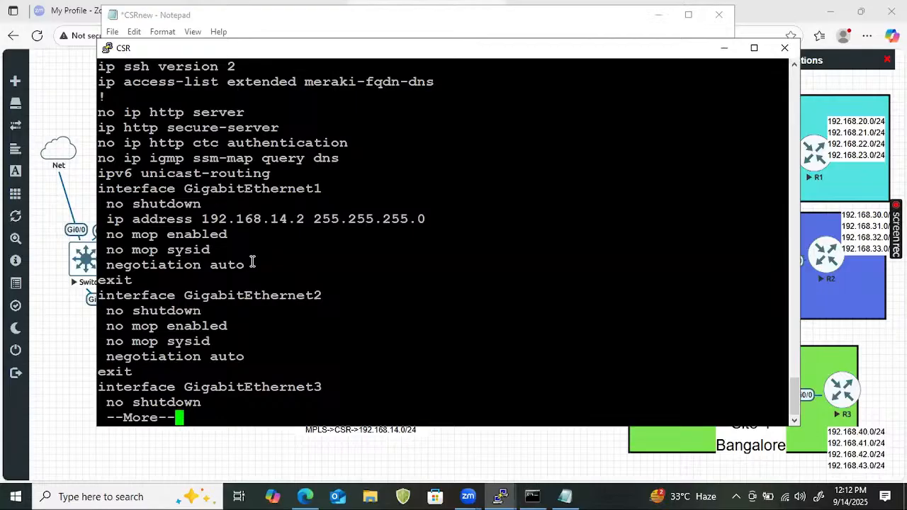
key("Return")
key("Return")
key("Return")
key("Return")
key("Return")
key("Return")
key("Return")
key("Return")
key("Return")
key("Return")
key("Return")
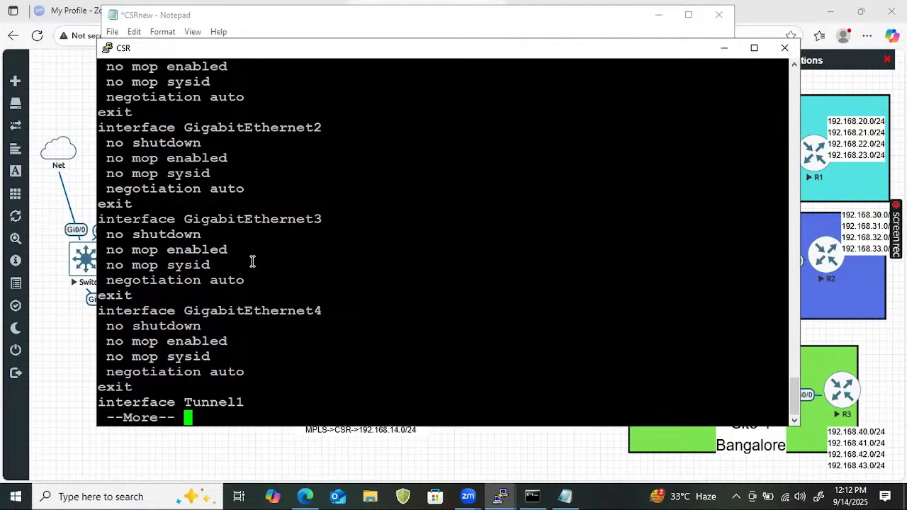
key("Return")
key("Return")
key("Return")
key("Return")
key("Return")
key("Return")
key("Return")
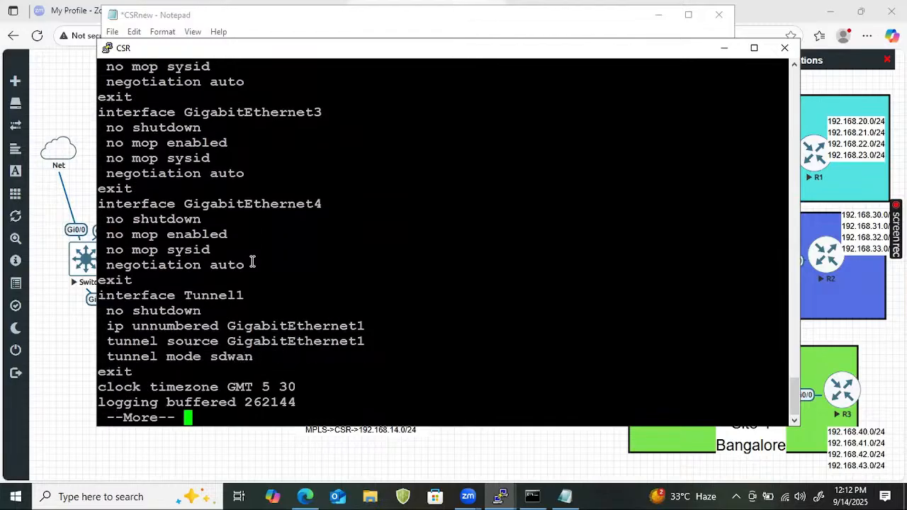
key("Return")
key("Return")
key("Return")
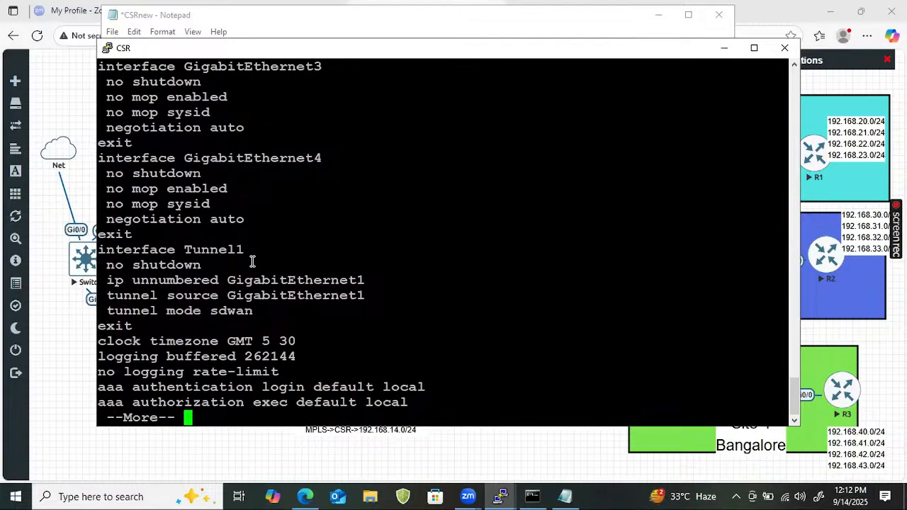
key("Return")
key("Return")
key("Return")
key("Return")
key("Return")
key("Return")
key("Return")
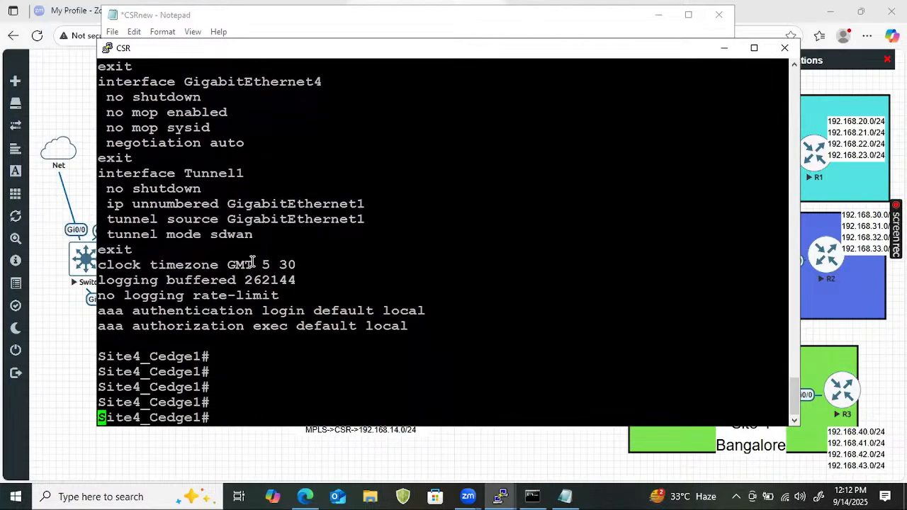
Run 'show ip int brief' and highlight 192.168.14.2 on GigabitEthernet1 and Tunnel1
type("show")
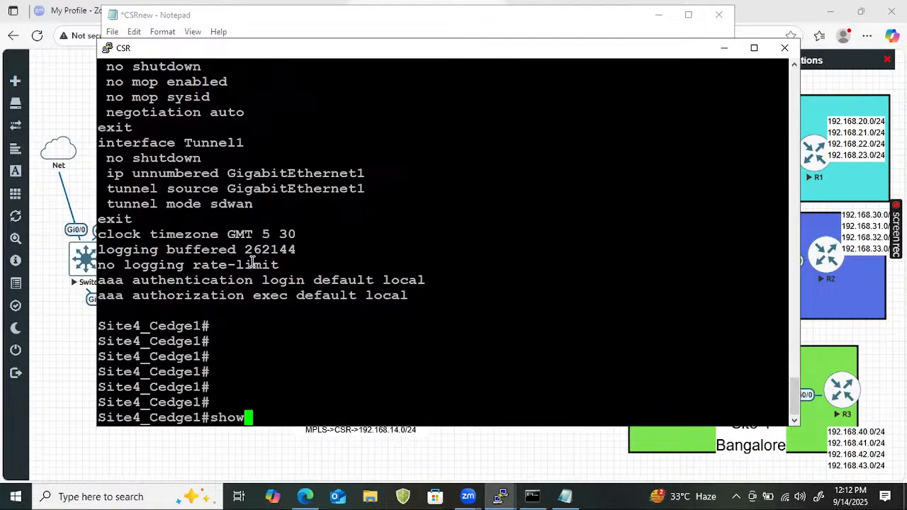
type(" ip")
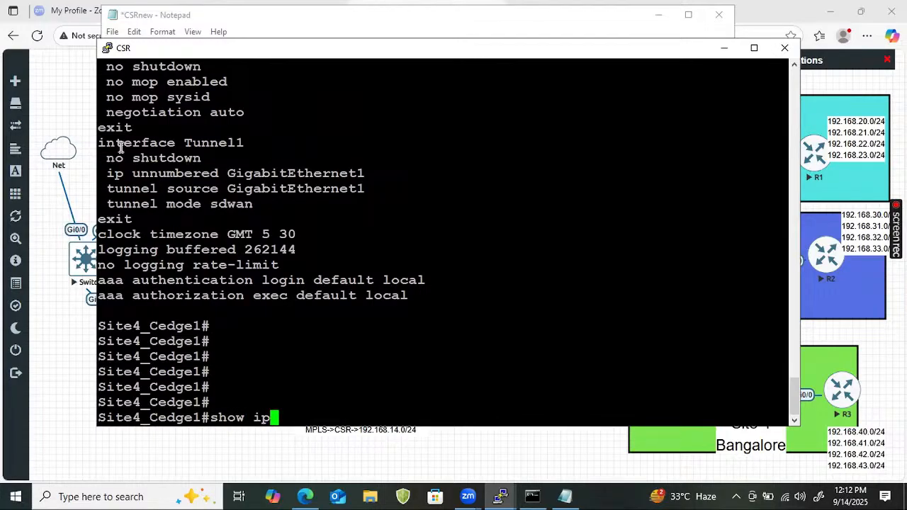
left_click_drag(121, 147, 381, 189)
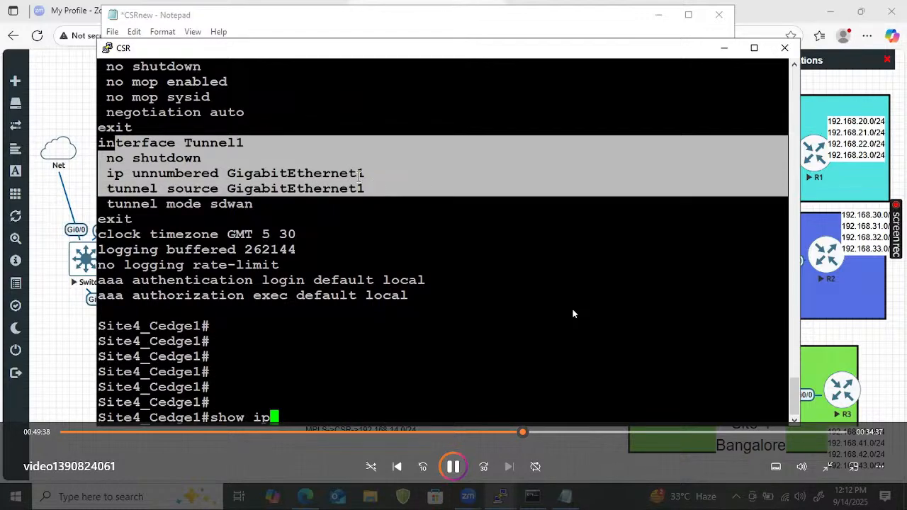
left_click(360, 177)
type("int ")
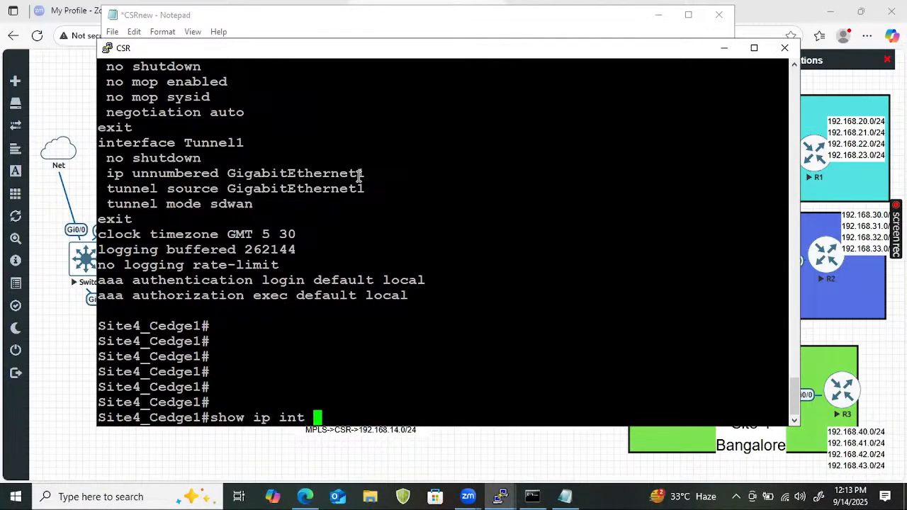
type("brief")
key("Return")
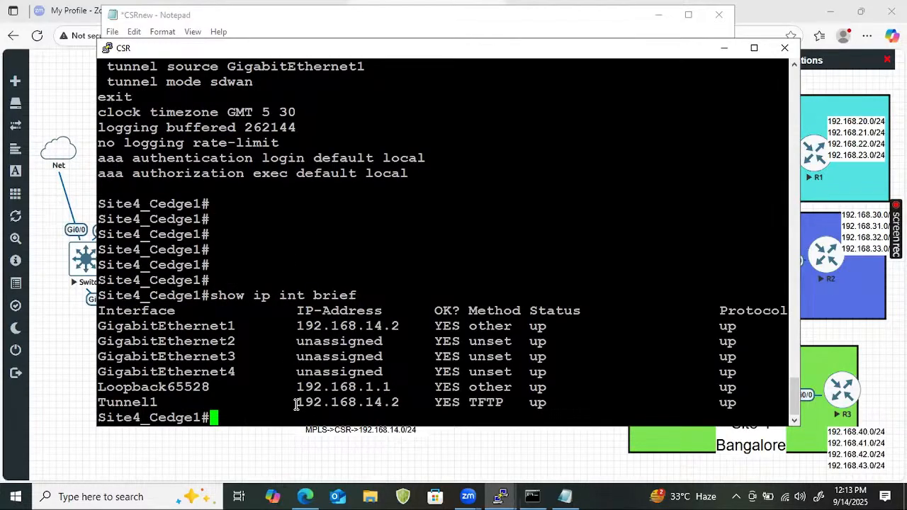
left_click_drag(296, 404, 396, 403)
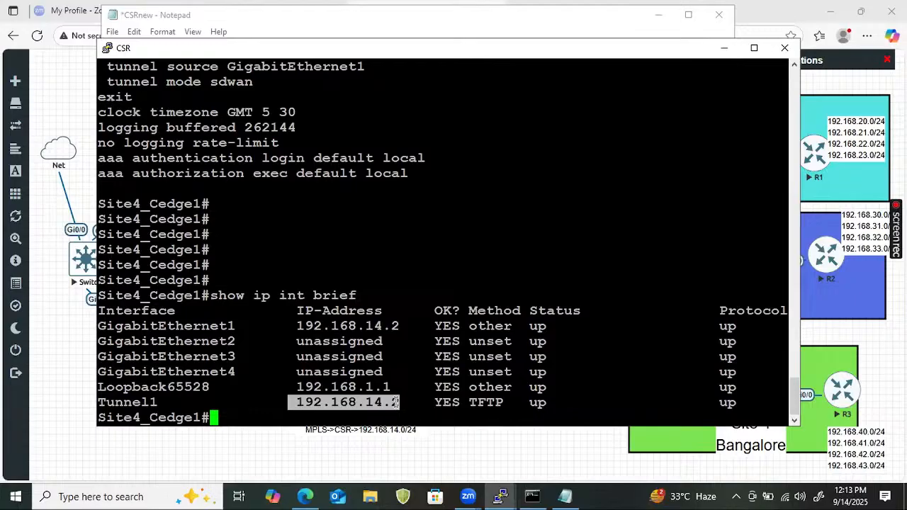
mouse_move(398, 333)
left_mouse_down()
mouse_move(283, 317)
mouse_move(401, 328)
left_mouse_up()
left_click(292, 322)
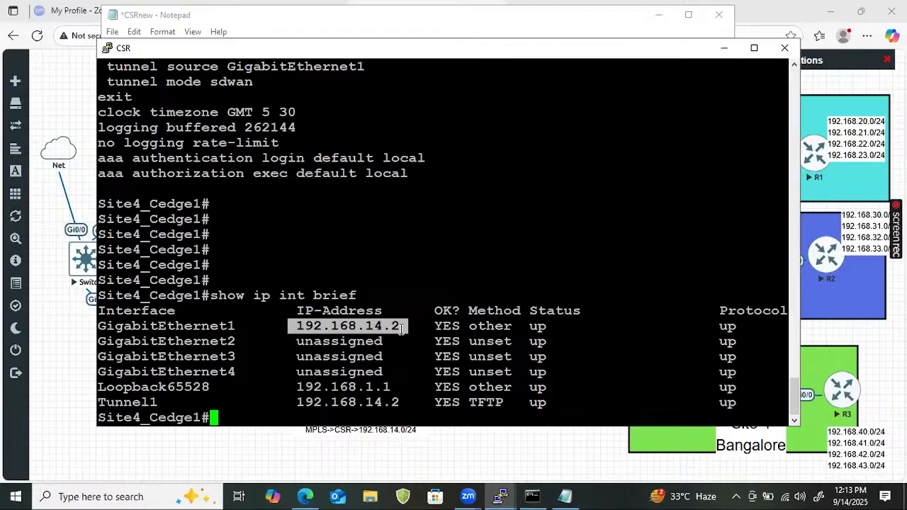
scroll(347, 247, "up", 4)
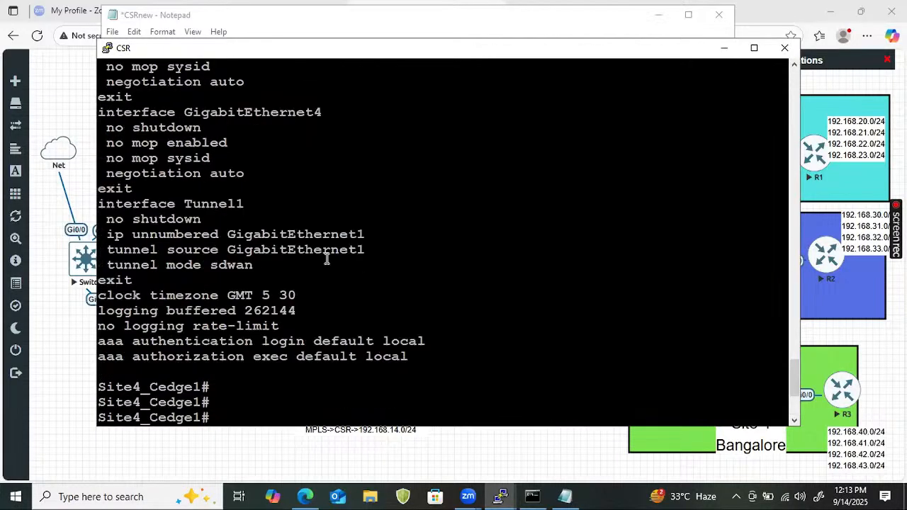
left_click_drag(102, 234, 367, 235)
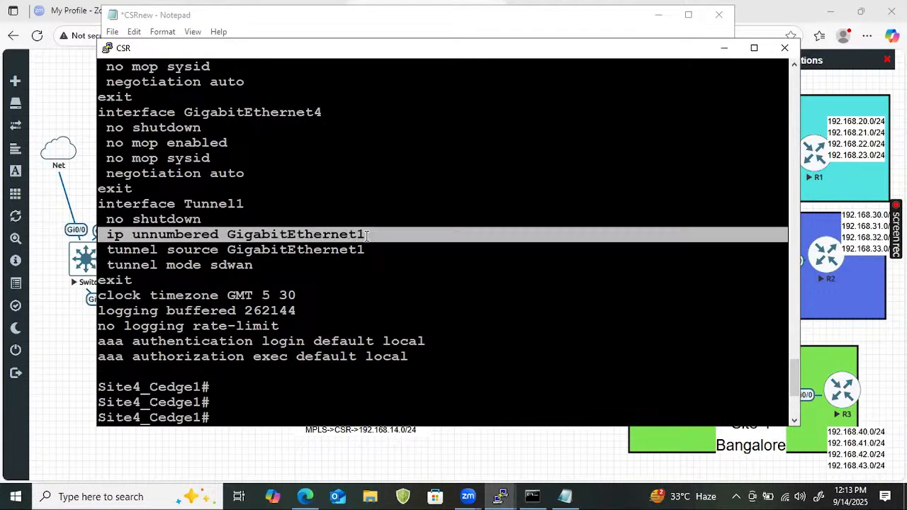
double_click(297, 238)
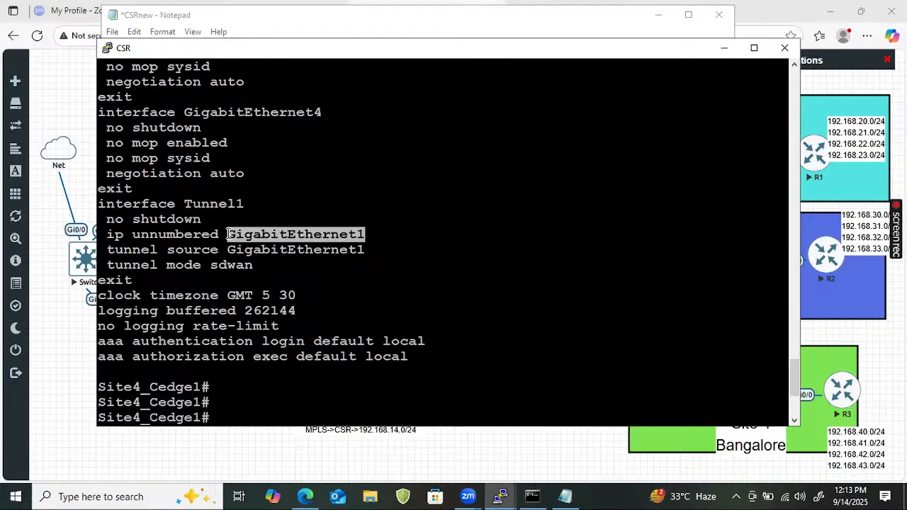
left_click_drag(241, 202, 186, 201)
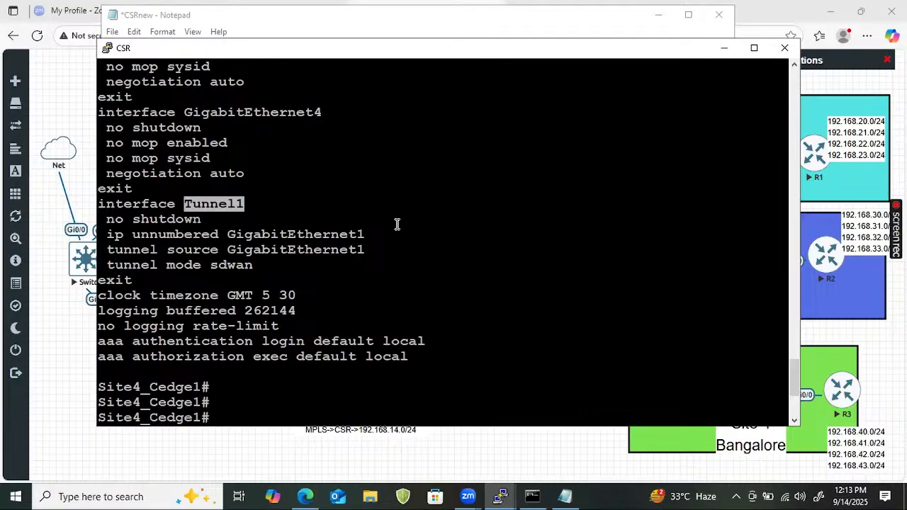
left_click(109, 257)
left_click_drag(108, 256, 359, 256)
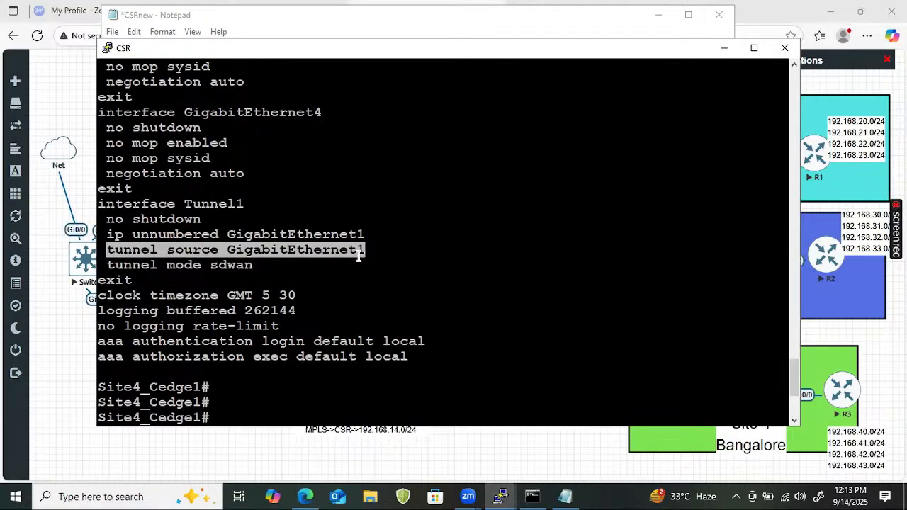
left_click_drag(106, 222, 343, 238)
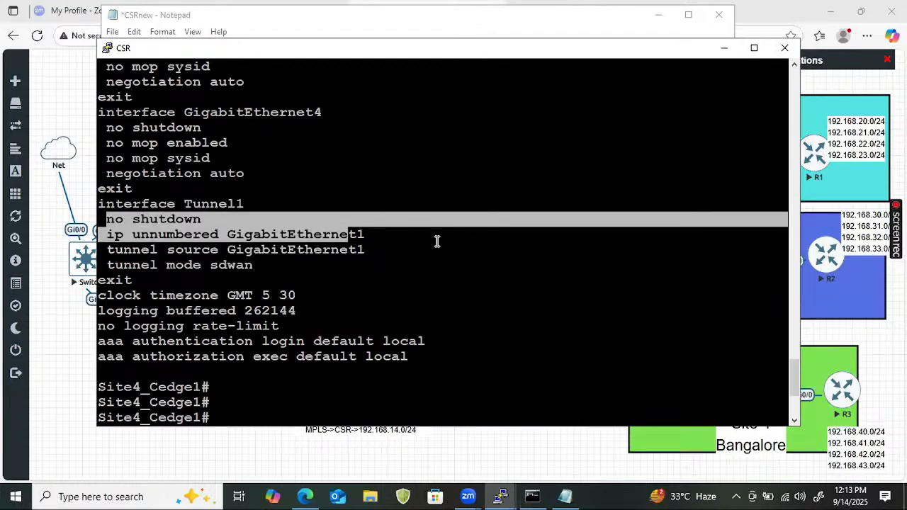
left_click(388, 227)
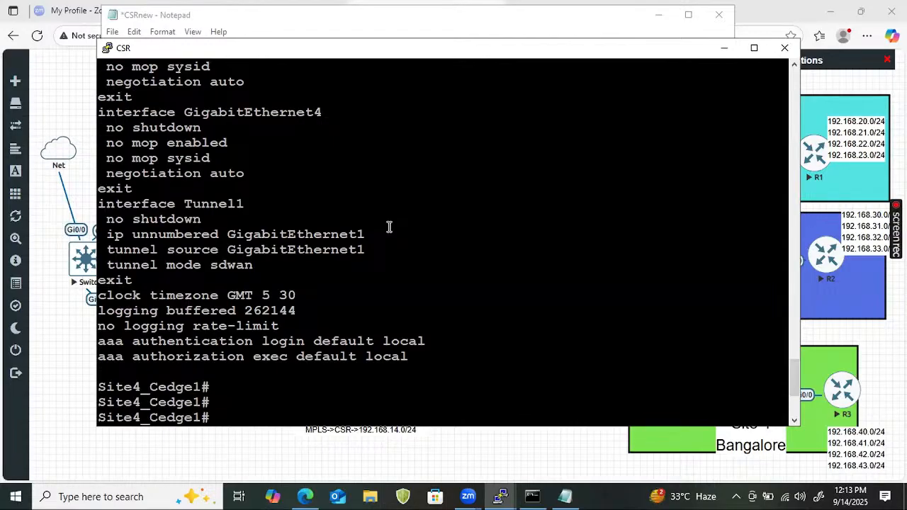
left_click_drag(107, 234, 512, 231)
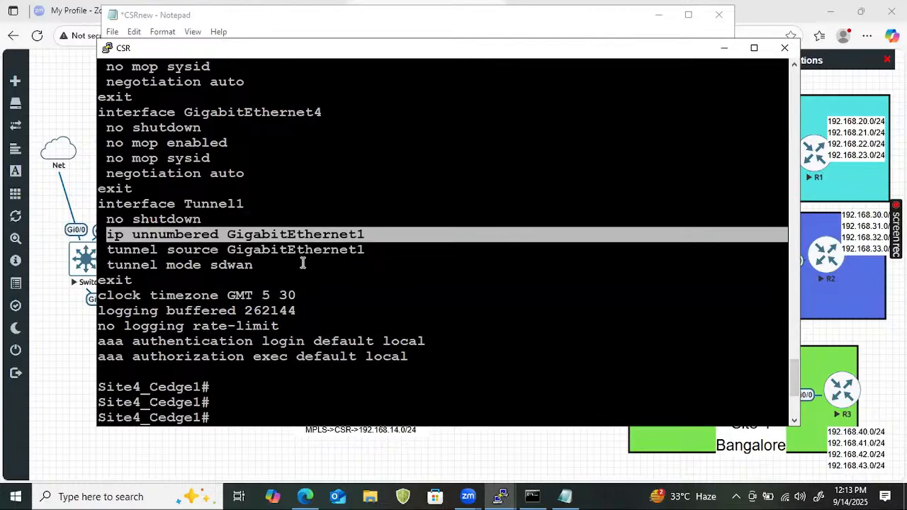
scroll(316, 340, "up", 10)
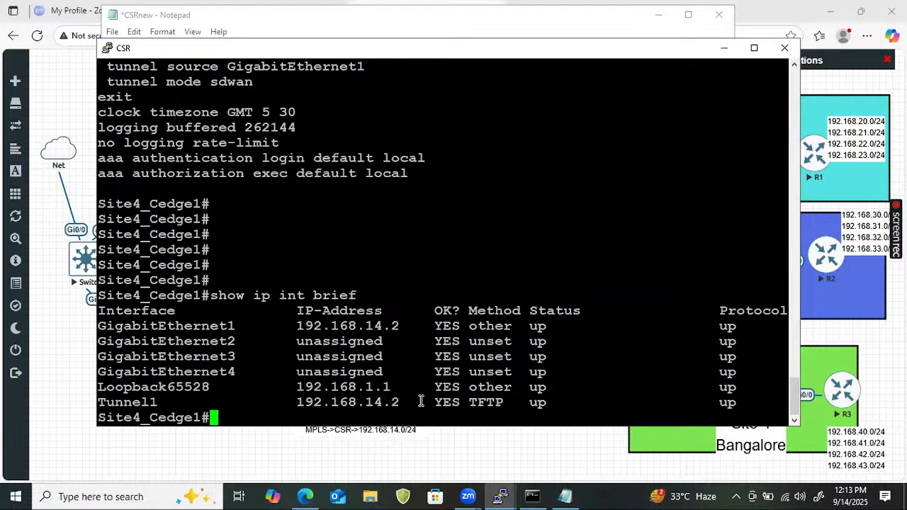
left_click_drag(425, 401, 291, 402)
left_click_drag(408, 325, 296, 326)
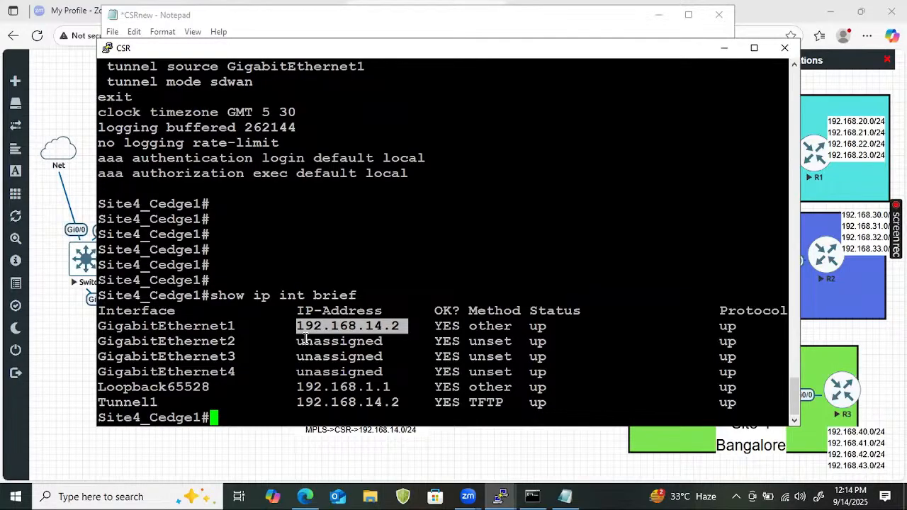
Ping 201.1.1.5 from Site4_Cedge1, getting 5/5 replies, then return to the EVE-NG topology
type("ping 20")
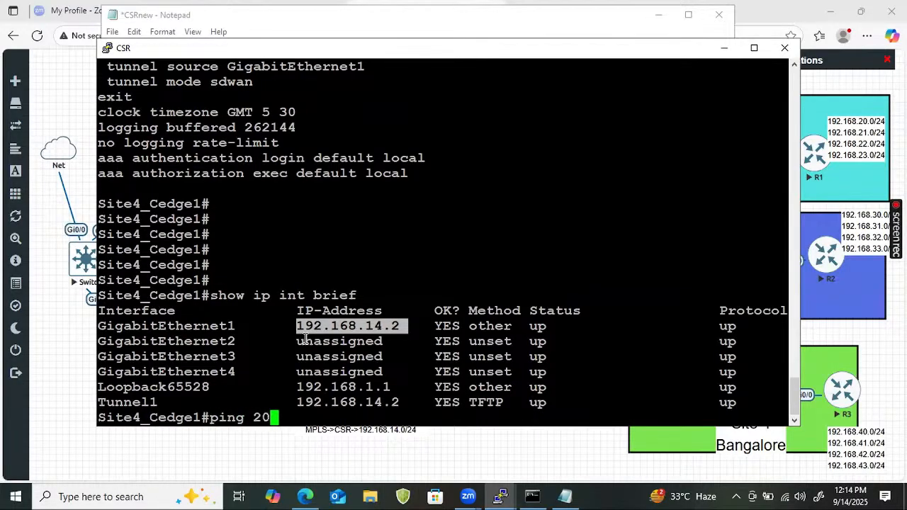
type("1.1.1.5")
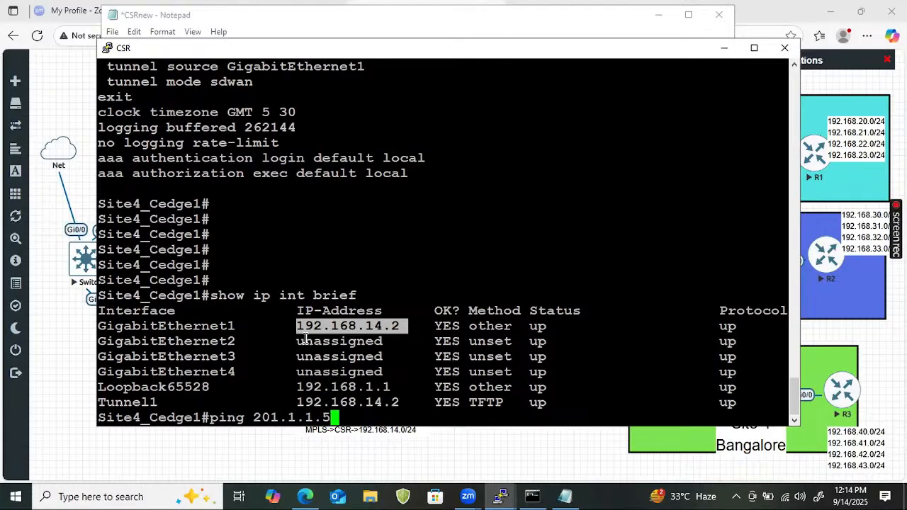
key("Return")
key("Return")
key("Return")
key("Return")
key("Return")
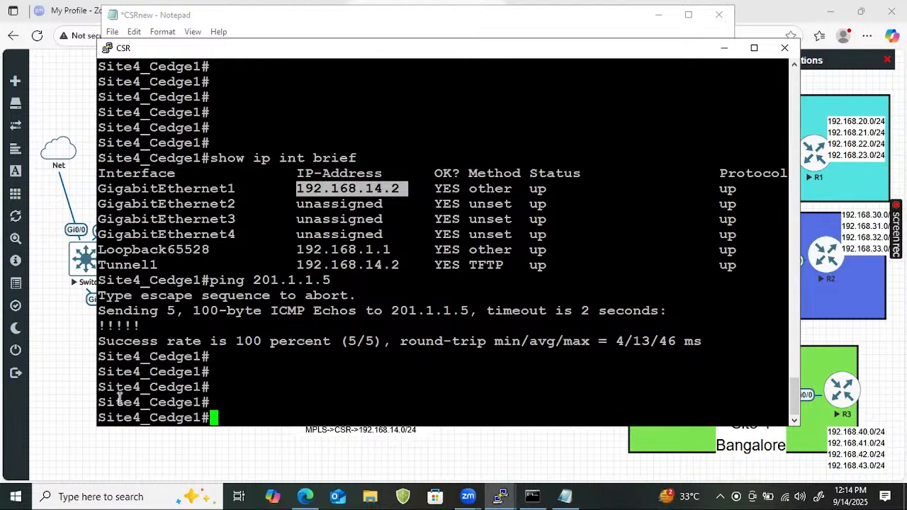
left_click(62, 387)
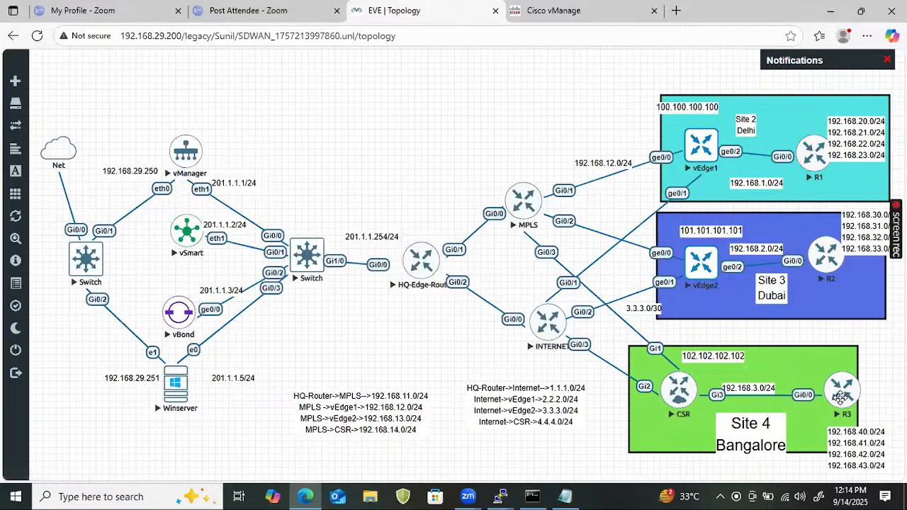
left_click_drag(691, 153, 714, 135)
mouse_move(678, 264)
left_mouse_down()
mouse_move(723, 246)
mouse_move(719, 277)
mouse_move(729, 233)
left_mouse_up()
left_click_drag(693, 125, 724, 140)
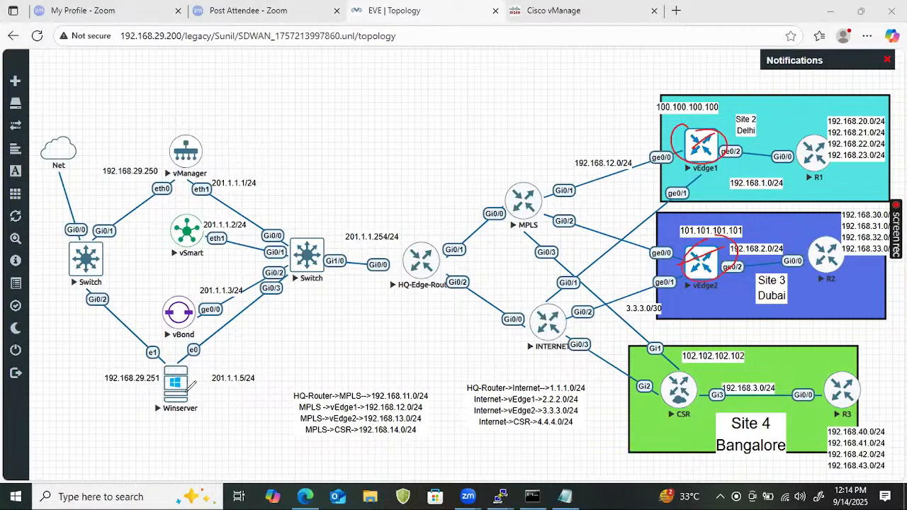
mouse_move(187, 389)
left_mouse_down()
mouse_move(425, 209)
mouse_move(678, 146)
left_mouse_up()
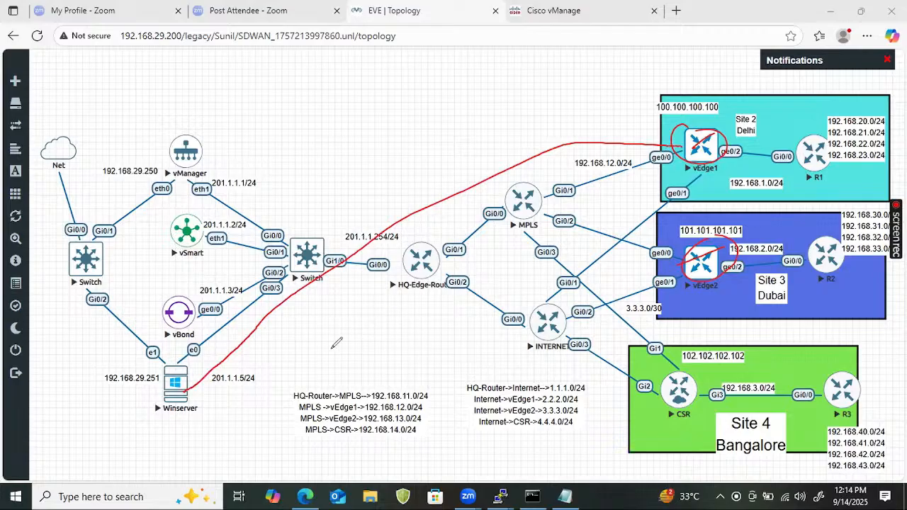
left_click_drag(191, 391, 247, 369)
mouse_move(321, 343)
left_mouse_down()
mouse_move(373, 319)
mouse_move(624, 259)
mouse_move(673, 264)
left_mouse_up()
left_click_drag(390, 197, 454, 157)
left_click_drag(386, 213, 435, 185)
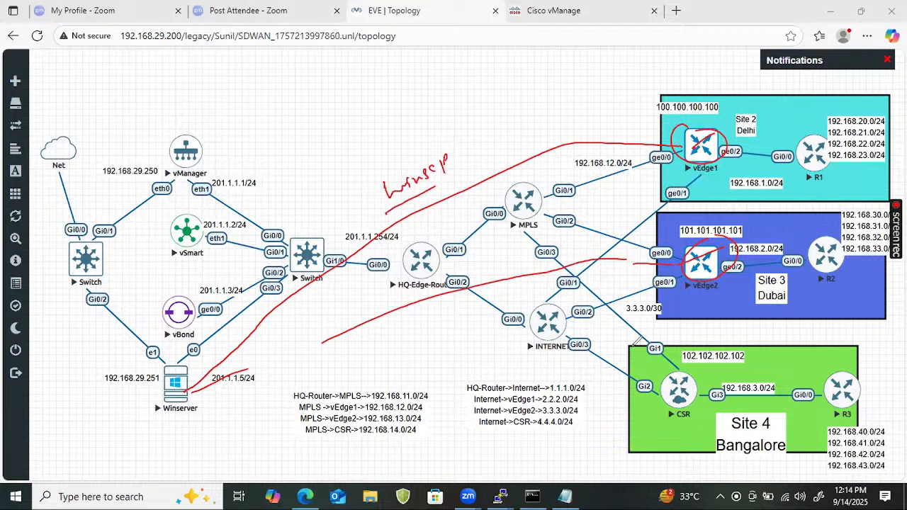
mouse_move(183, 366)
left_mouse_down()
mouse_move(164, 390)
mouse_move(208, 374)
left_mouse_up()
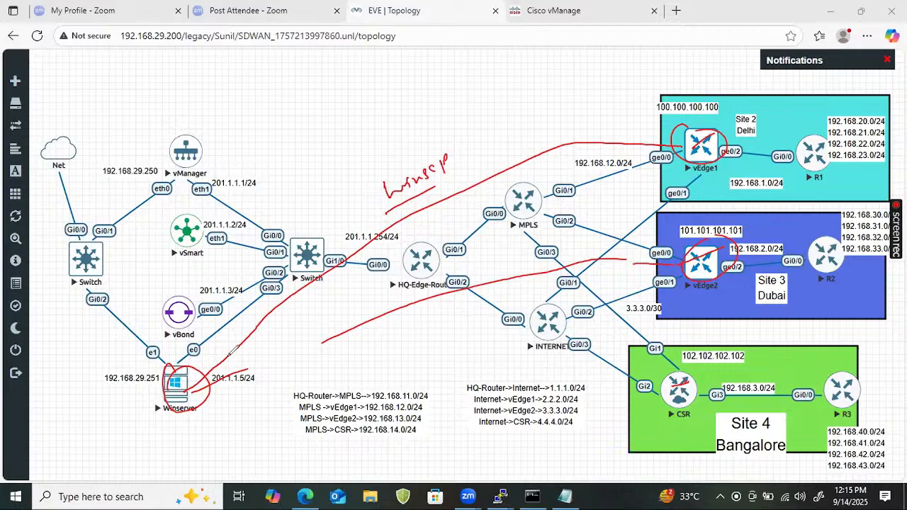
left_click(716, 340)
mouse_move(177, 394)
left_mouse_down()
mouse_move(234, 338)
mouse_move(249, 340)
mouse_move(241, 353)
mouse_move(310, 300)
left_mouse_up()
left_click_drag(289, 330, 303, 320)
left_click_drag(282, 342, 304, 330)
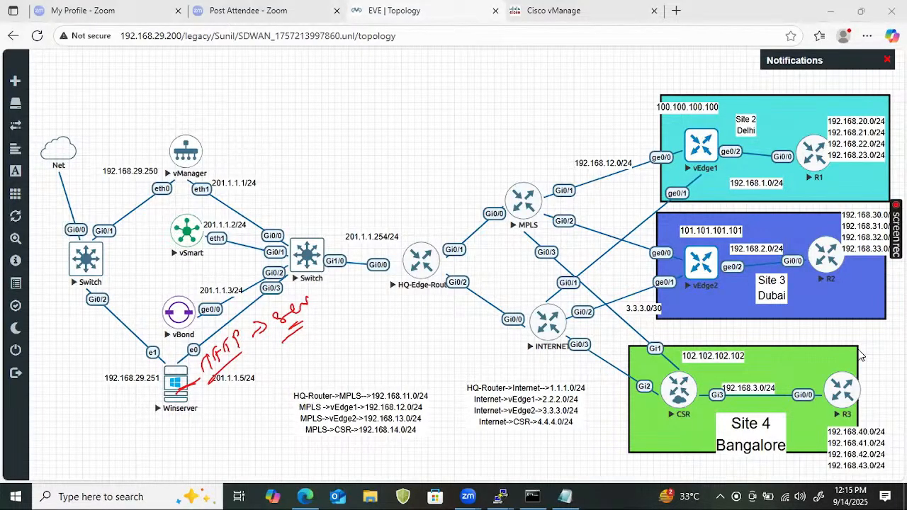
key("Escape")
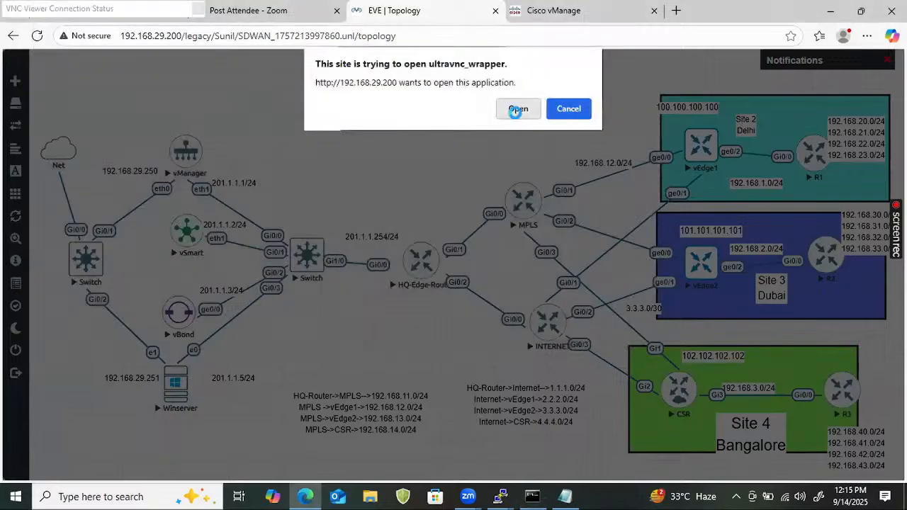
Log on to Winserver as Administrator, dismissing Shutdown Event Tracker and closing Server Manager
left_click(516, 112)
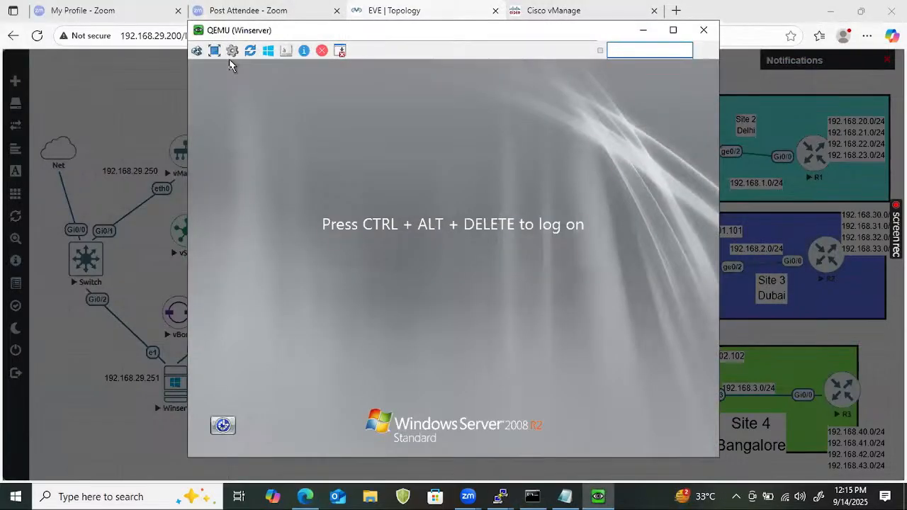
left_click(196, 50)
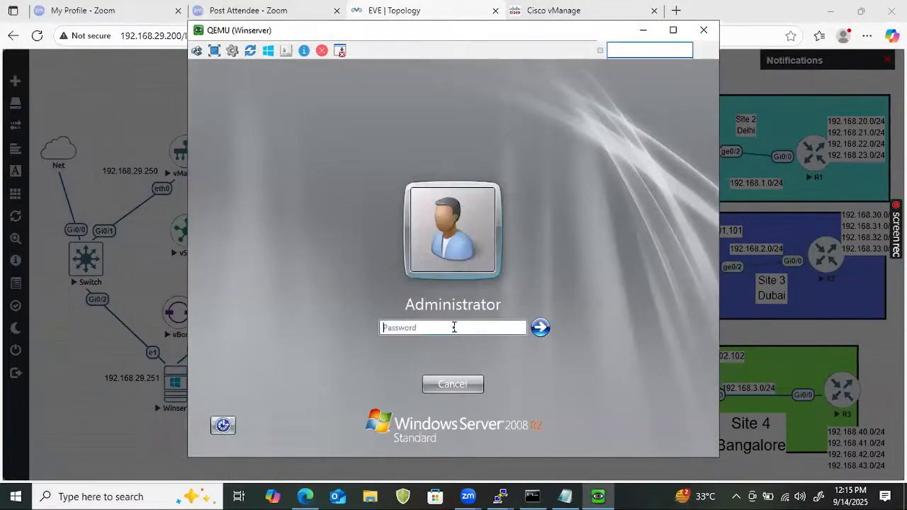
left_click(455, 326)
key("Return")
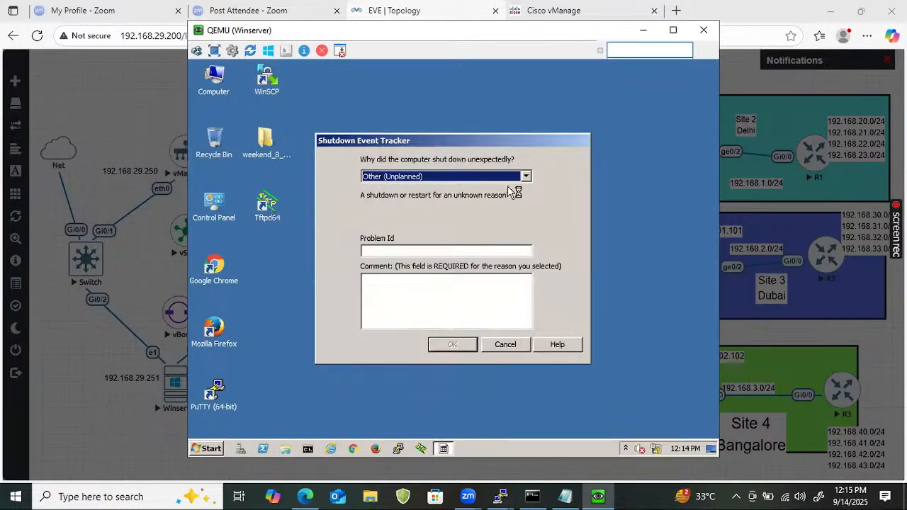
left_click(507, 346)
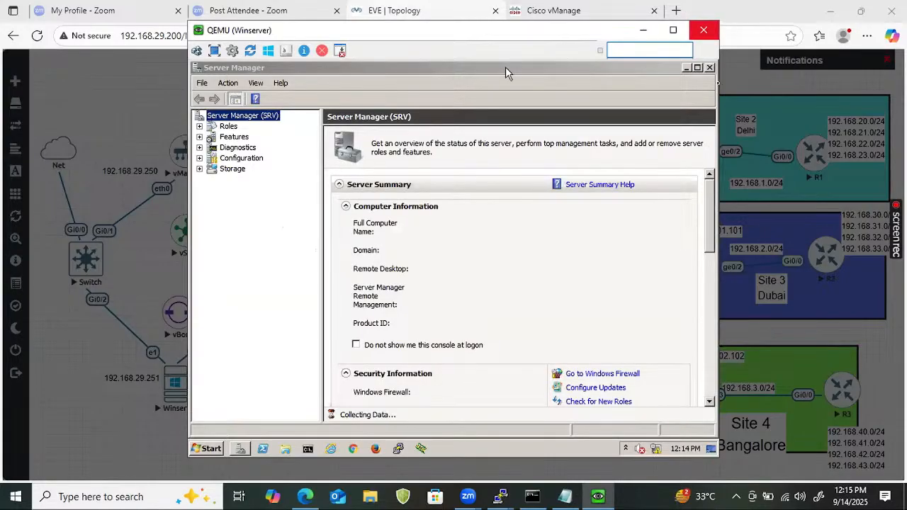
left_click(709, 68)
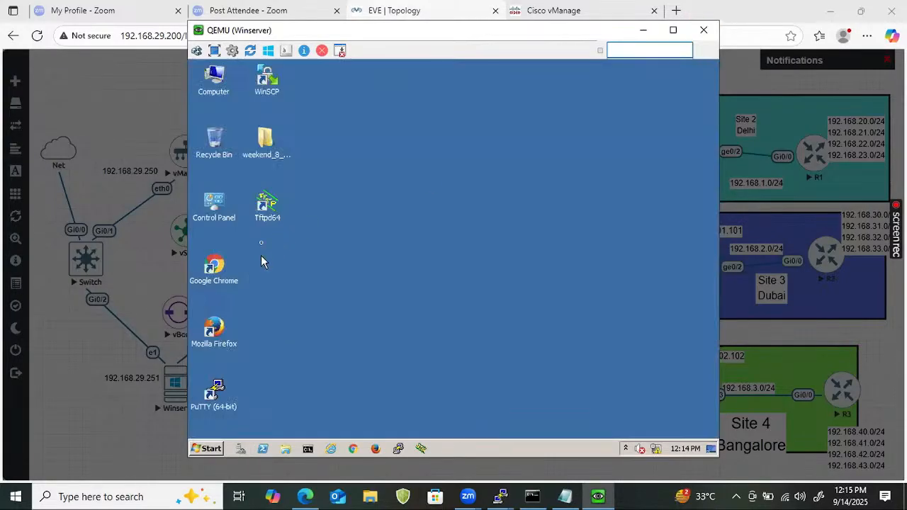
Launch Tftpd64 and bind TFTP to the address 201.1.1.5 in its settings
double_click(277, 213)
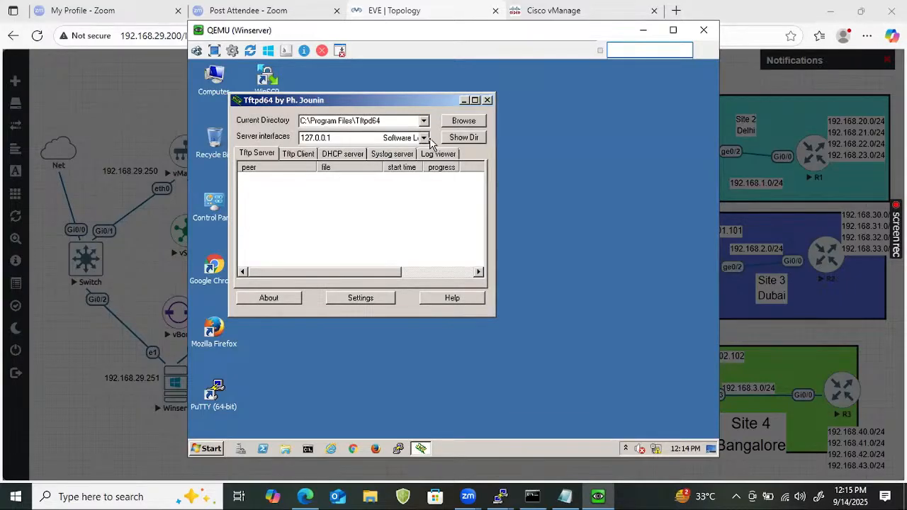
left_click(361, 299)
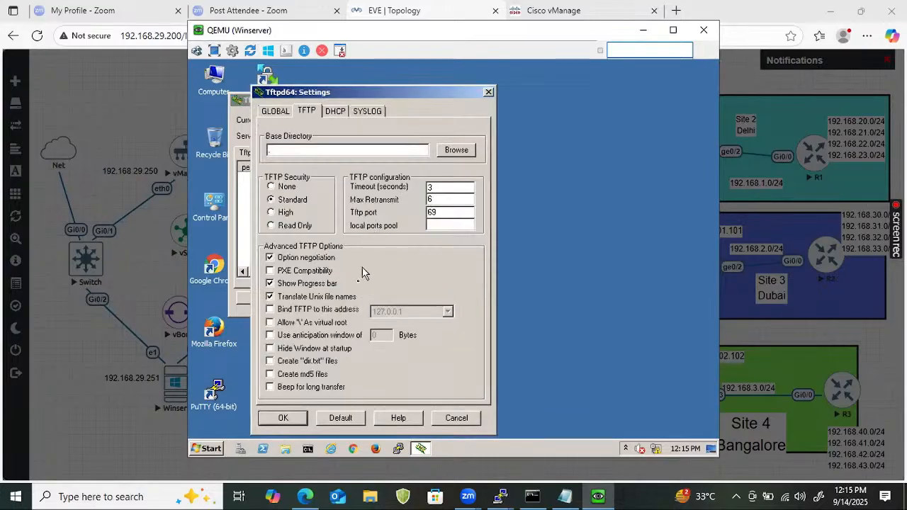
left_click(270, 315)
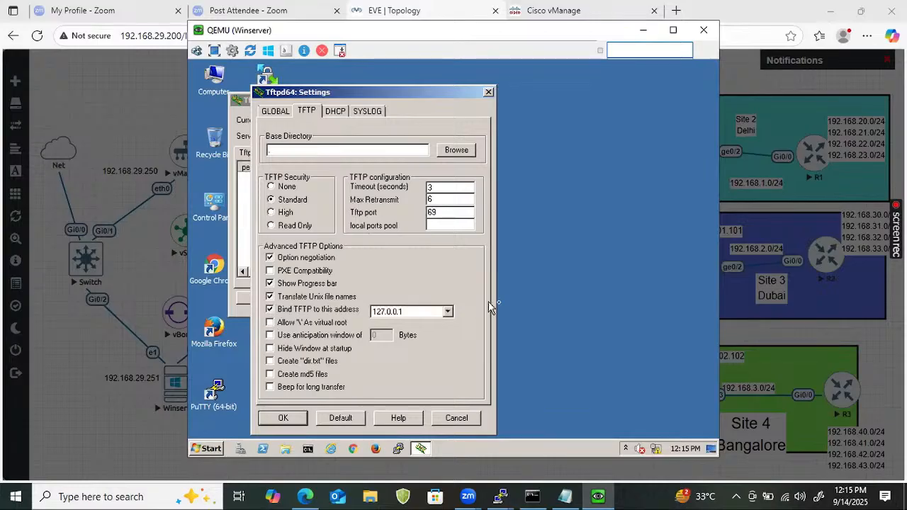
left_click(448, 311)
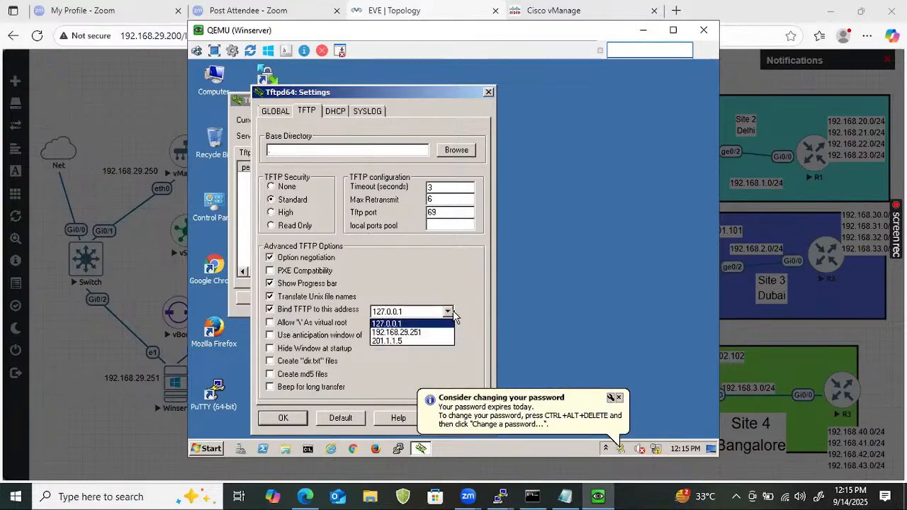
left_click(418, 341)
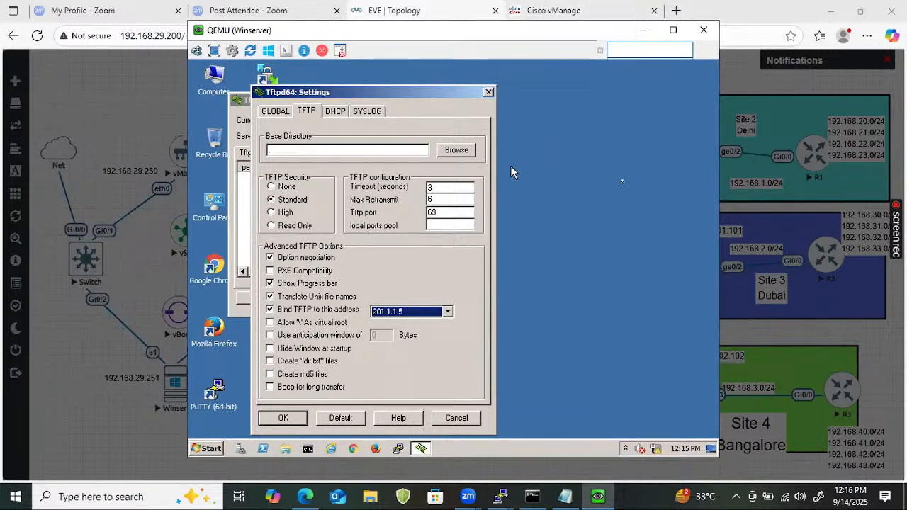
Set the base directory to the weekend_8_AM_SDWAN folder and dismiss the DHCP errors
left_click(452, 151)
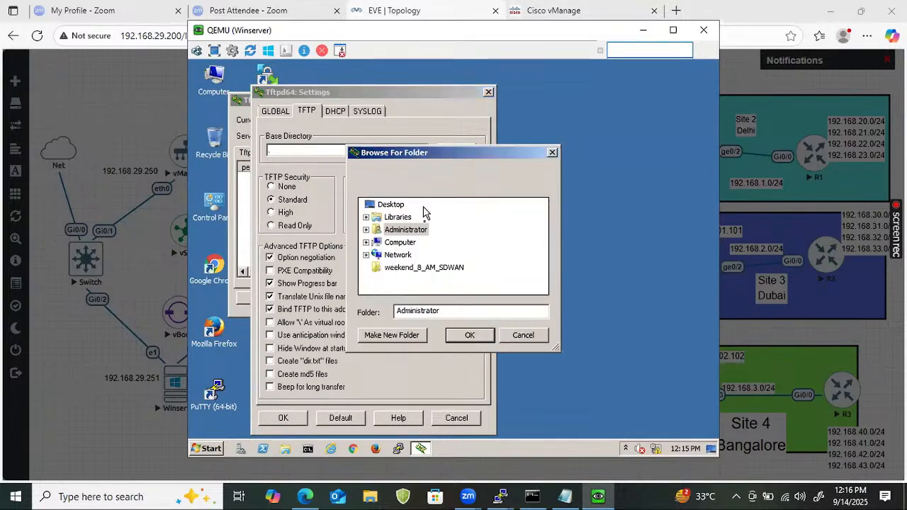
left_click(429, 269)
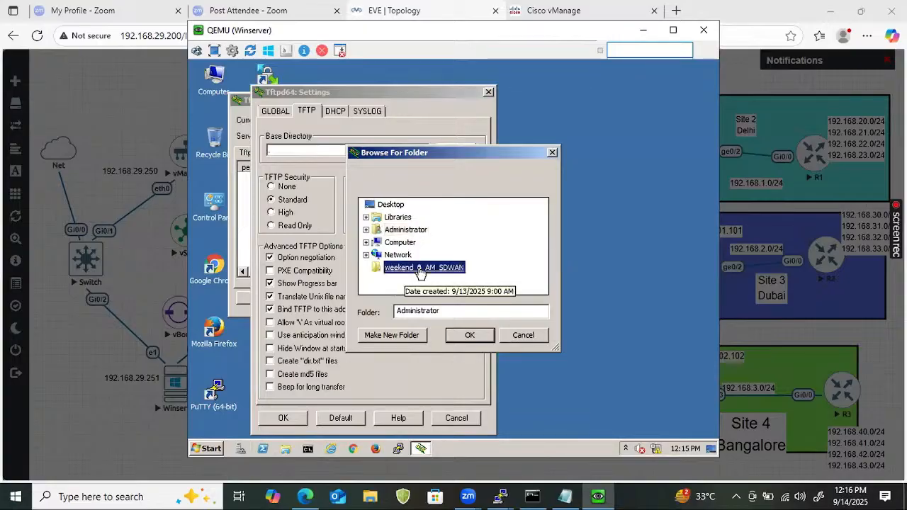
left_click(469, 335)
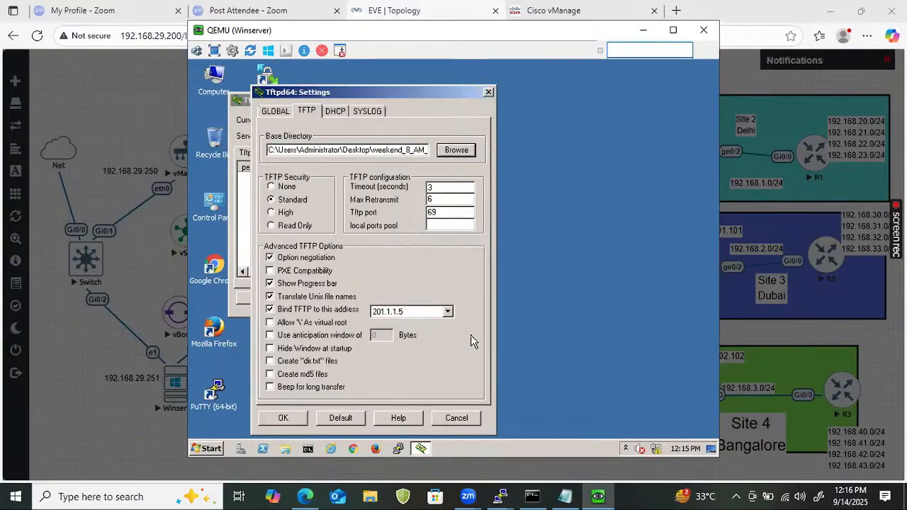
left_click(305, 419)
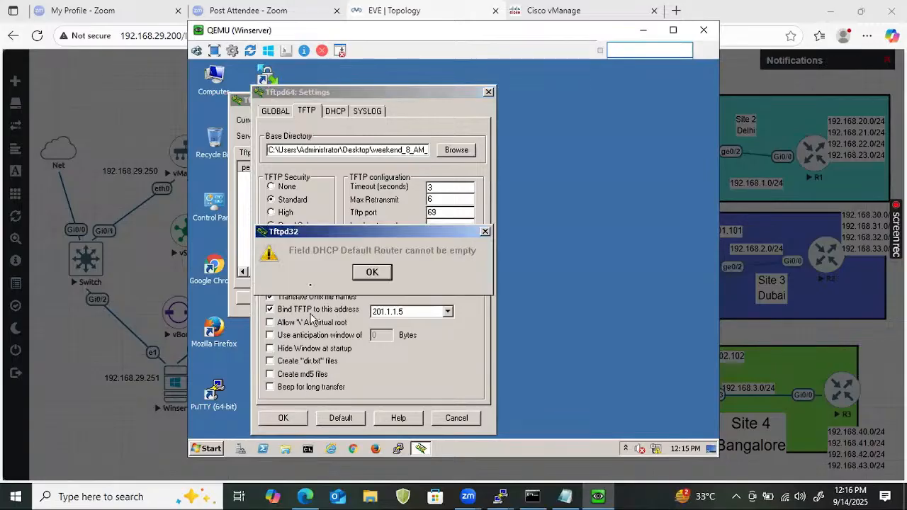
left_click(372, 274)
left_click(369, 272)
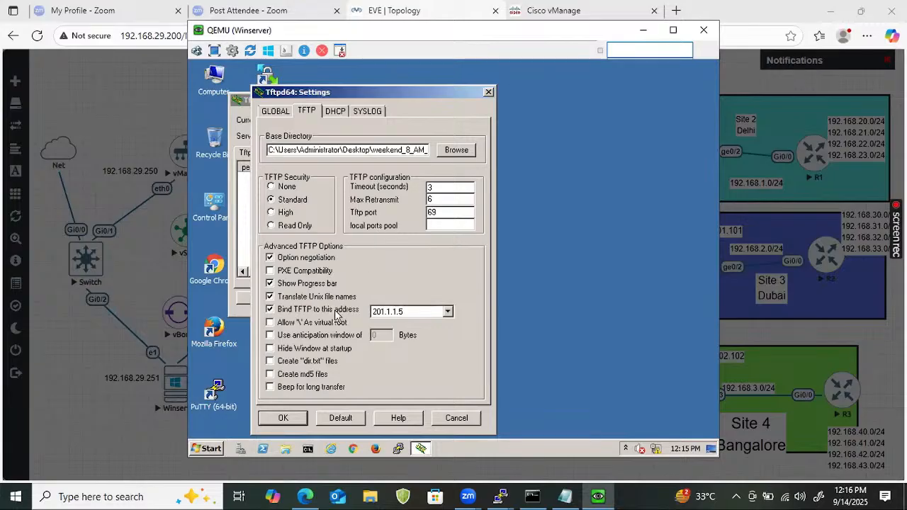
Untick DHCP Server on the GLOBAL tab and save the settings
left_click(335, 114)
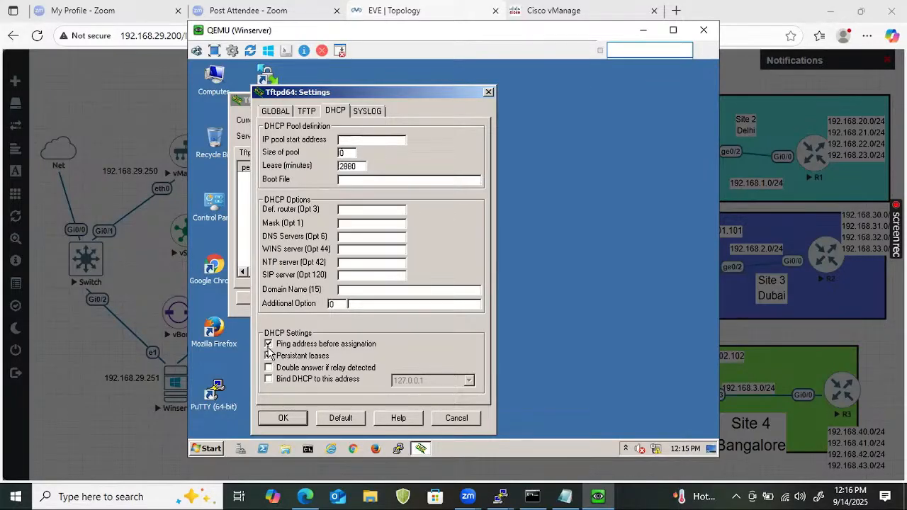
left_click(269, 355)
left_click(275, 111)
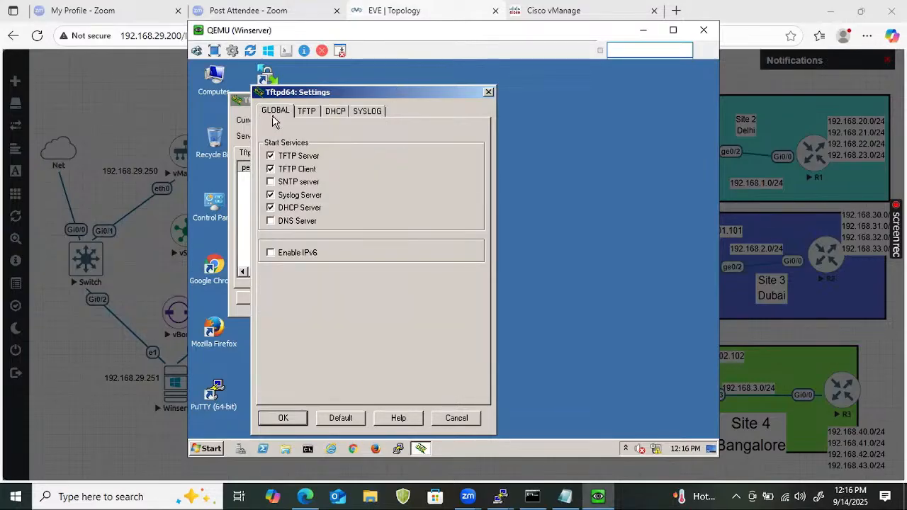
left_click(269, 208)
left_click(276, 419)
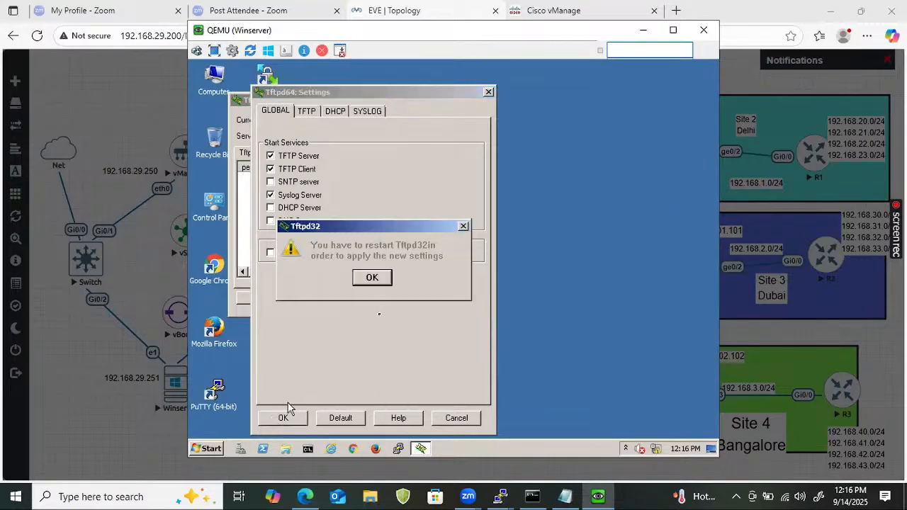
left_click(385, 275)
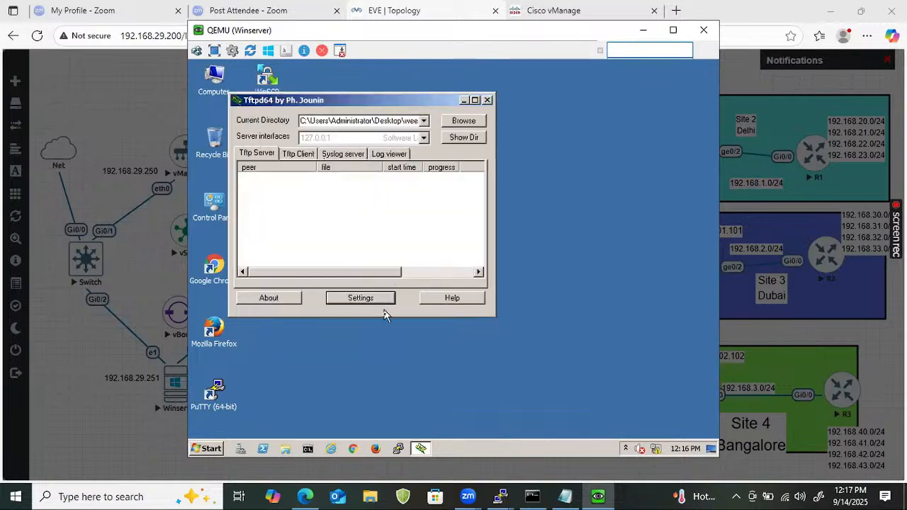
Select 201.1.1.5 as the server interface and close Tftpd64
left_click(423, 138)
left_click(409, 173)
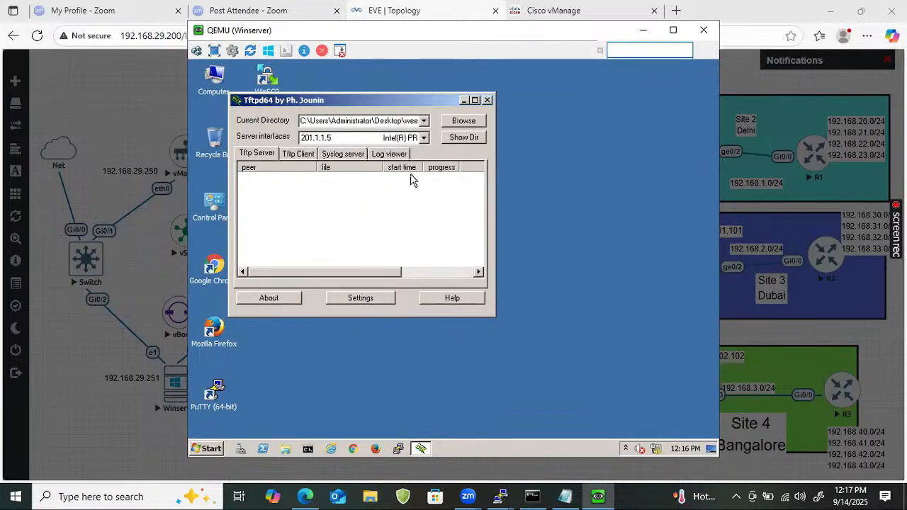
left_click(487, 100)
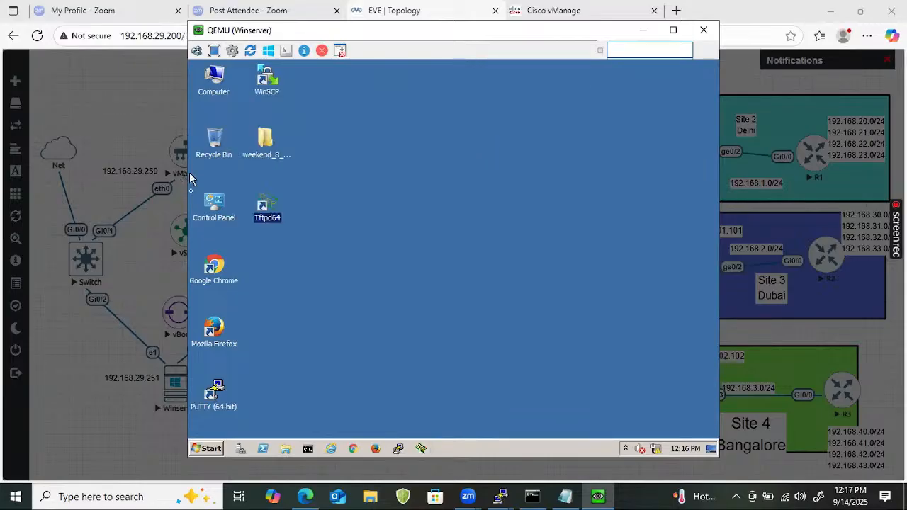
Relaunch Tftpd64 and check the weekend_8_AM_SDWAN folder contains the Root and other certificates
double_click(276, 197)
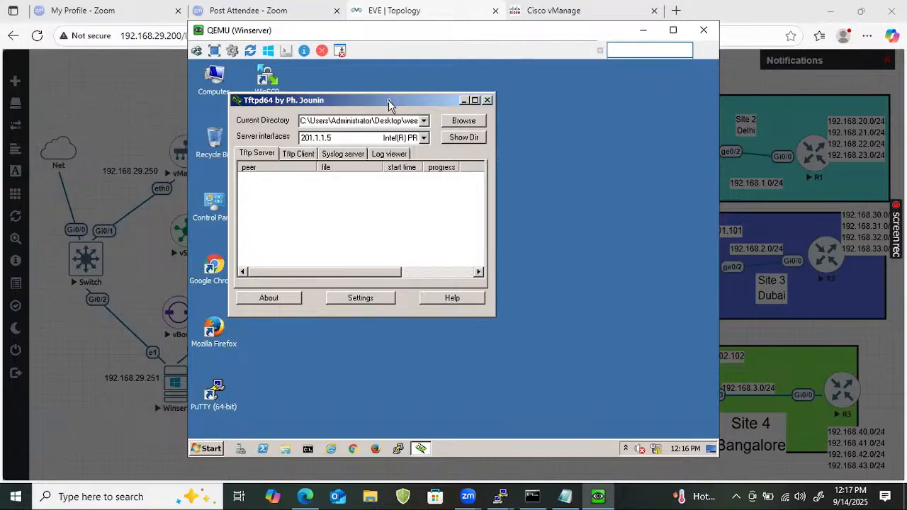
left_click_drag(389, 101, 646, 113)
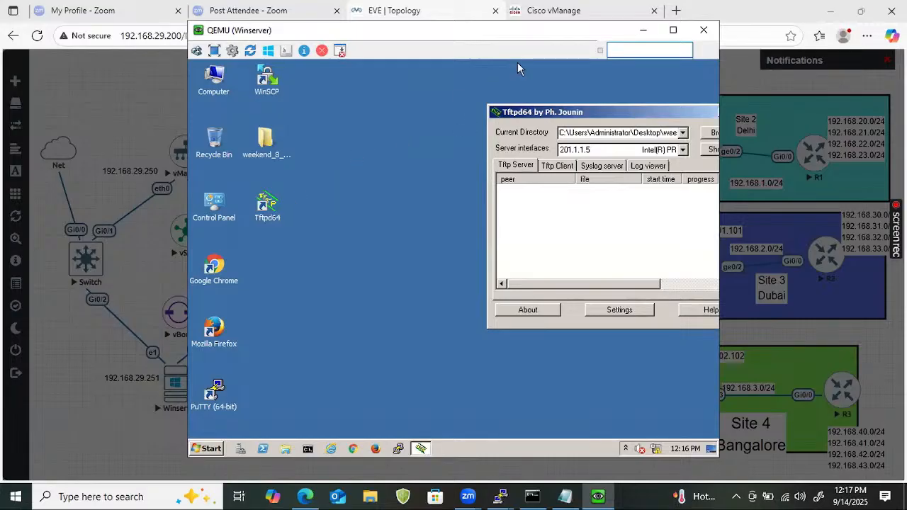
double_click(267, 142)
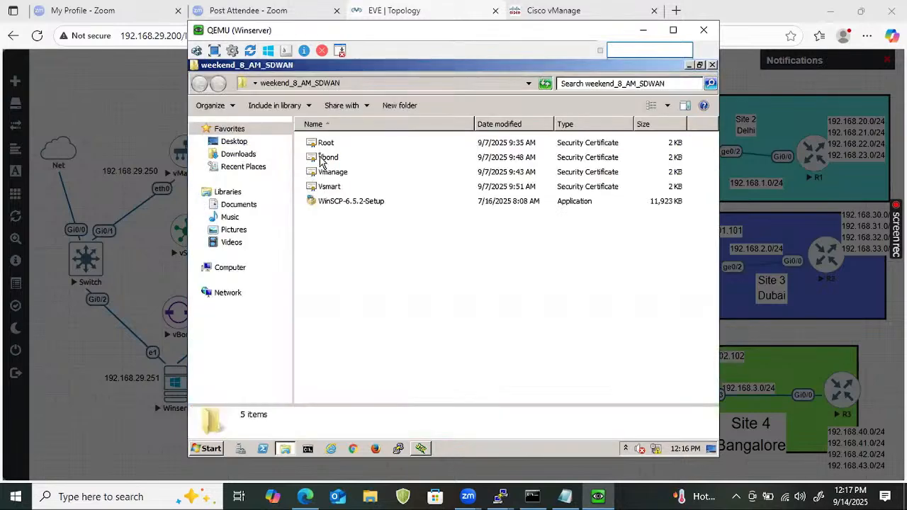
left_click(712, 66)
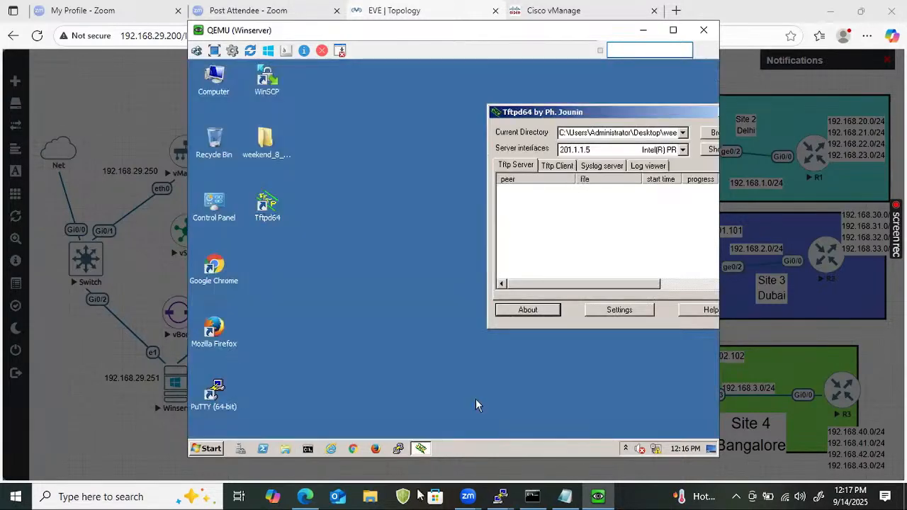
Clear a copy command mistakenly started on vEdge2 and switch to the Site 4 cEdge session
left_click(501, 496)
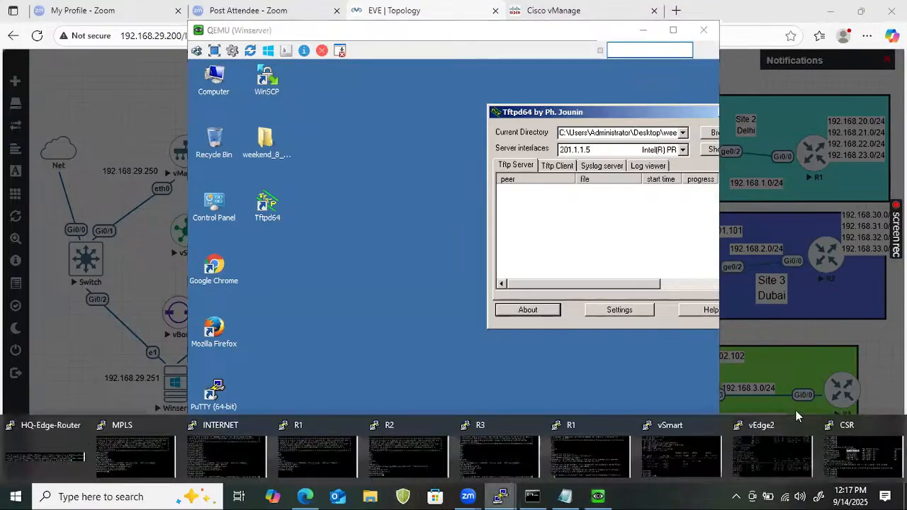
left_click(810, 446)
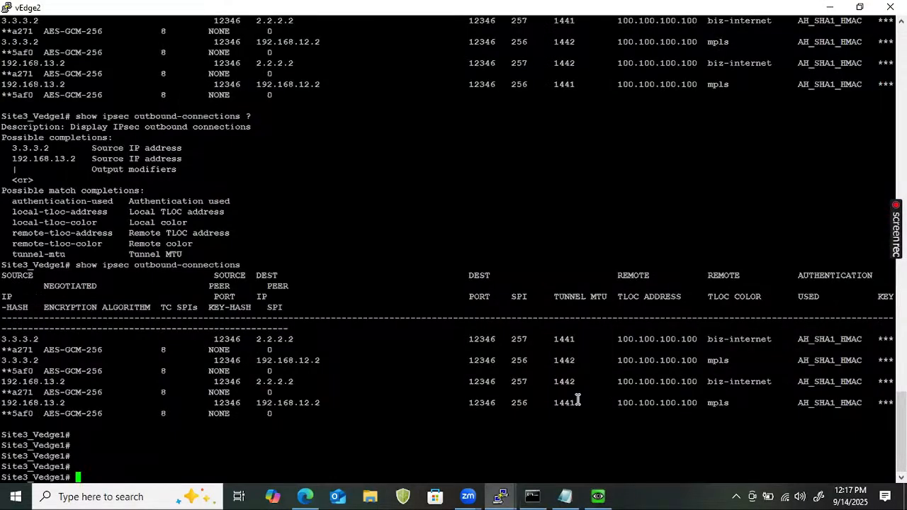
type("copy tft")
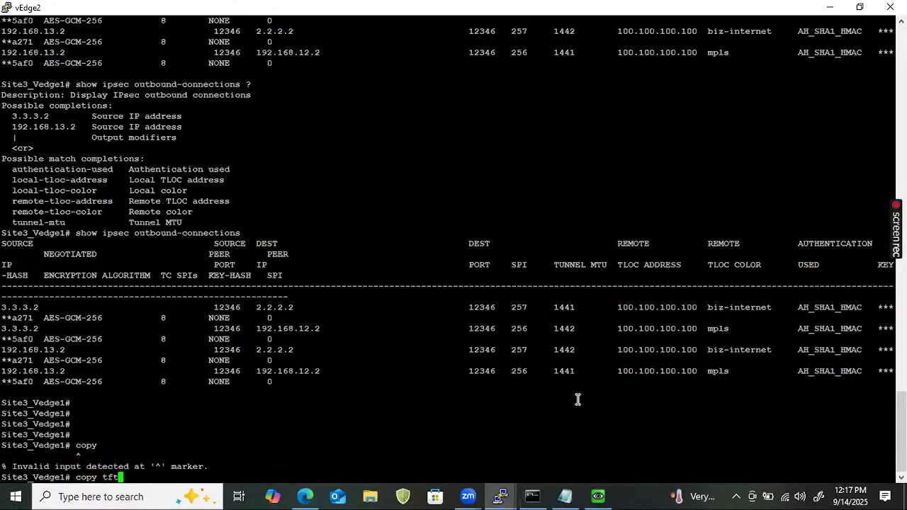
key("space")
key("BackSpace")
key("BackSpace")
key("BackSpace")
key("BackSpace")
key("BackSpace")
key("BackSpace")
key("BackSpace")
key("BackSpace")
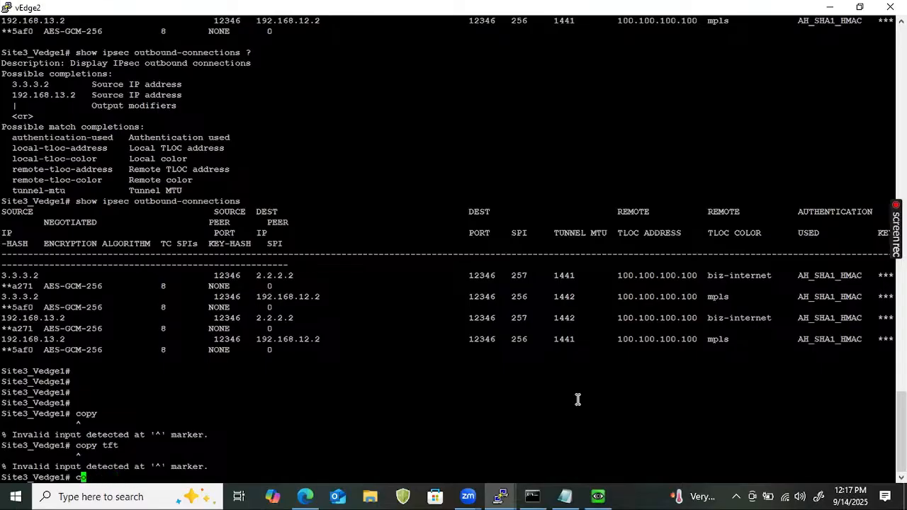
key("BackSpace")
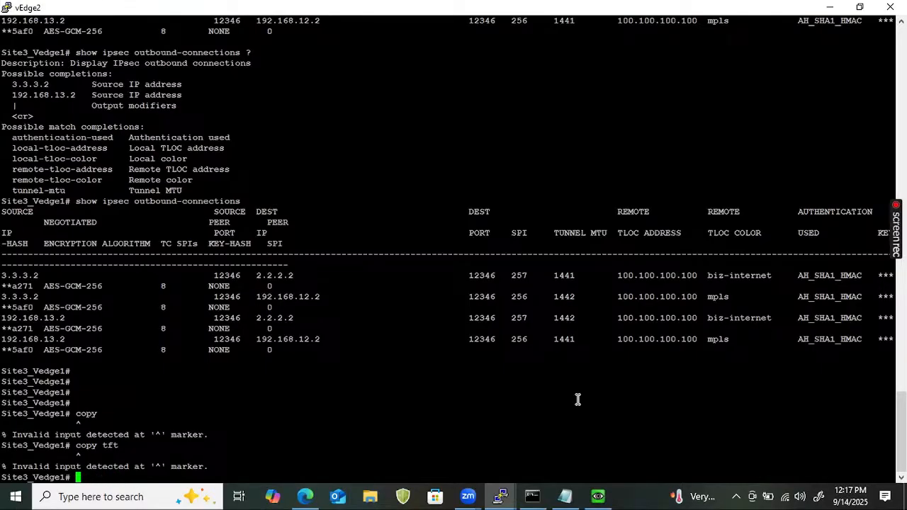
left_click(512, 493)
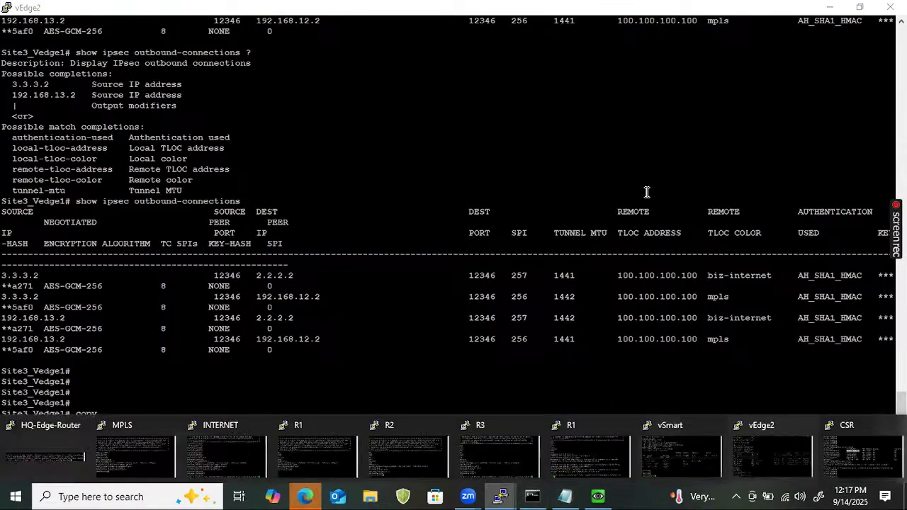
left_click(883, 471)
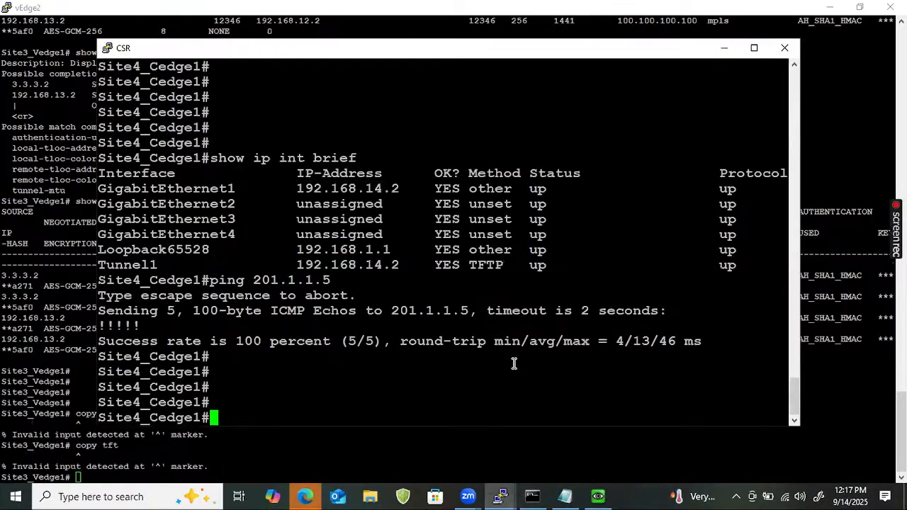
Start 'copy tftp: flash:' with TFTP server address 201.1.1.5
type("copy")
key("Tab")
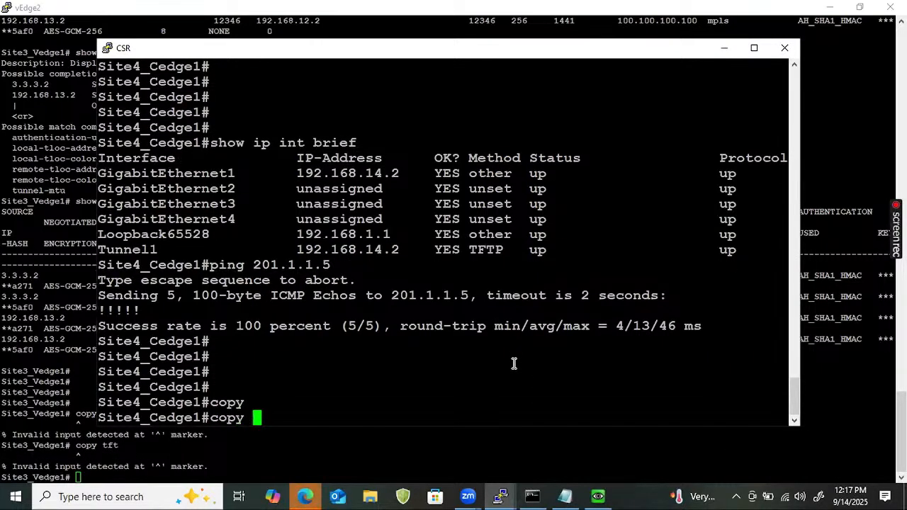
type("tft")
key("Tab")
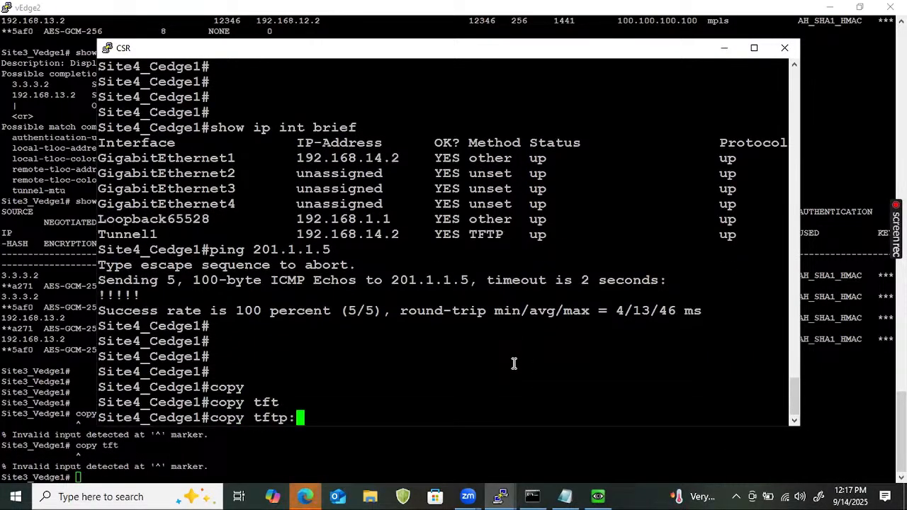
type("fla")
key("Tab")
key("Return")
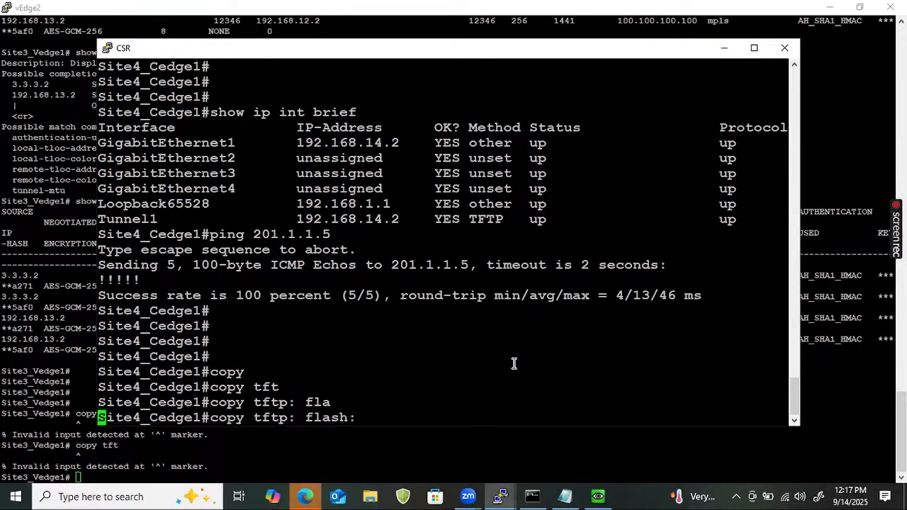
type("201")
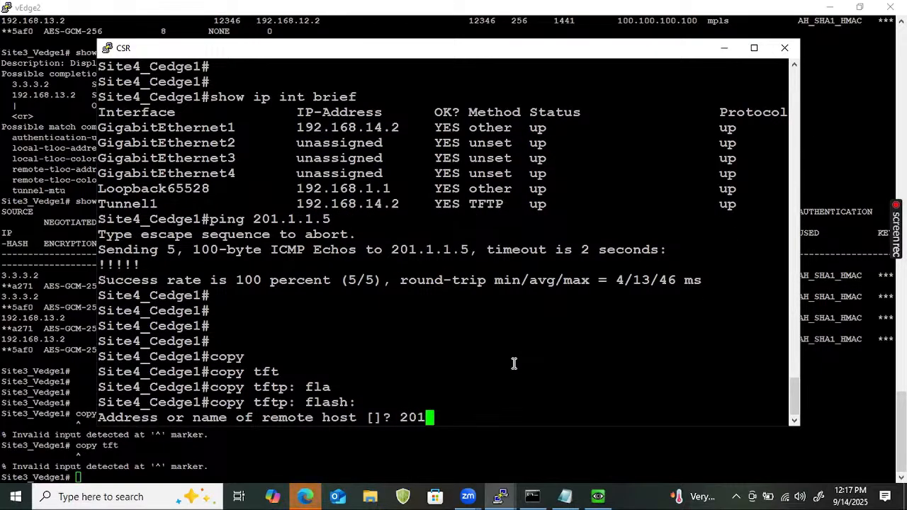
type(".1.15")
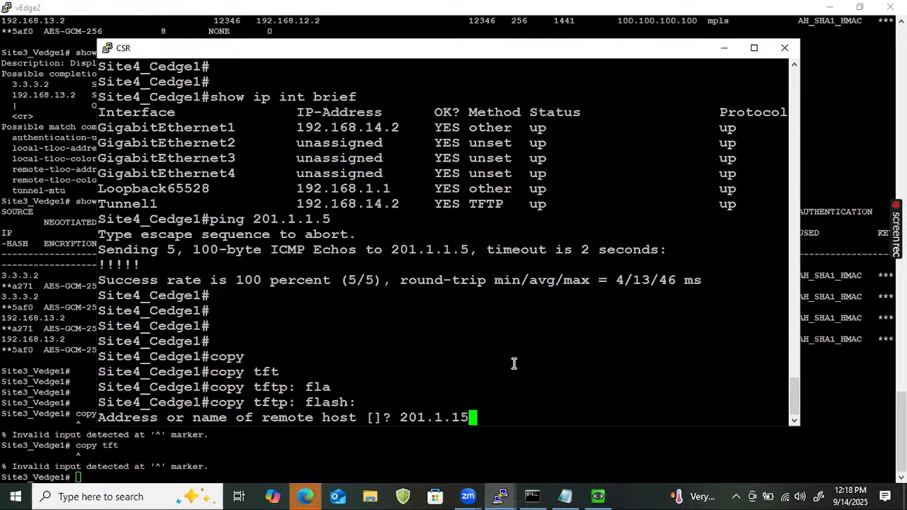
key("BackSpace")
type(".5")
key("Return")
Copy Root.cer under the same name, confirming 1126 bytes copied
type("Root")
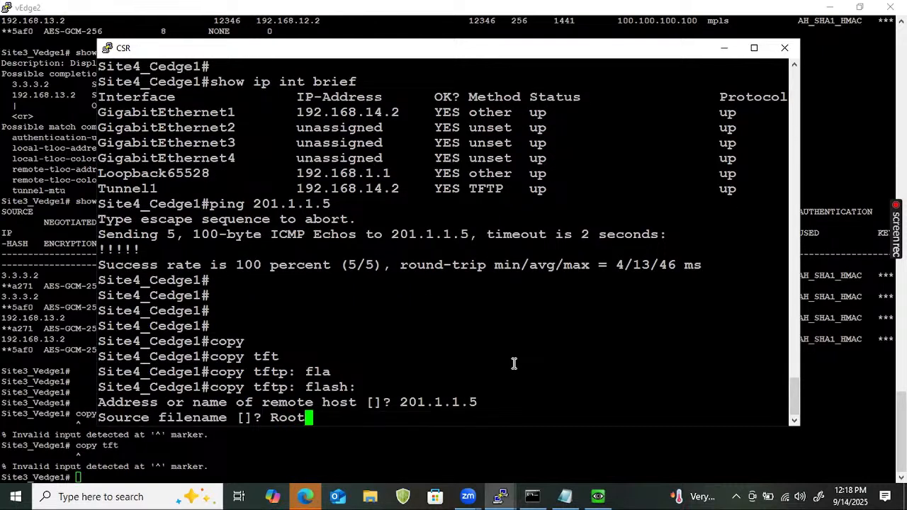
type(".cer")
key("Return")
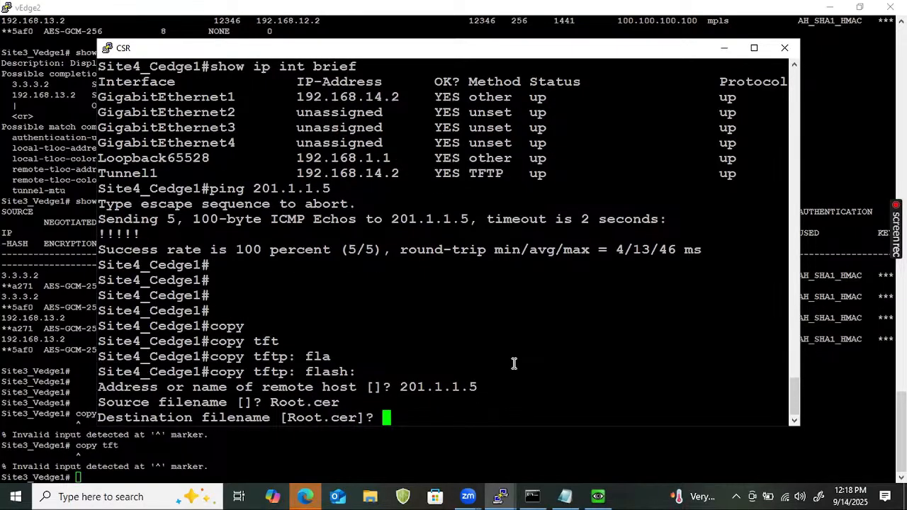
key("Return")
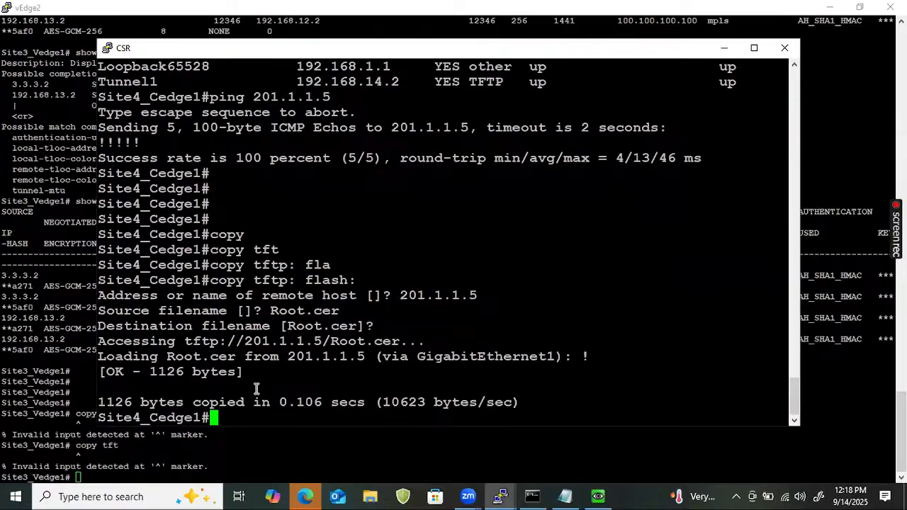
left_click_drag(255, 402, 112, 381)
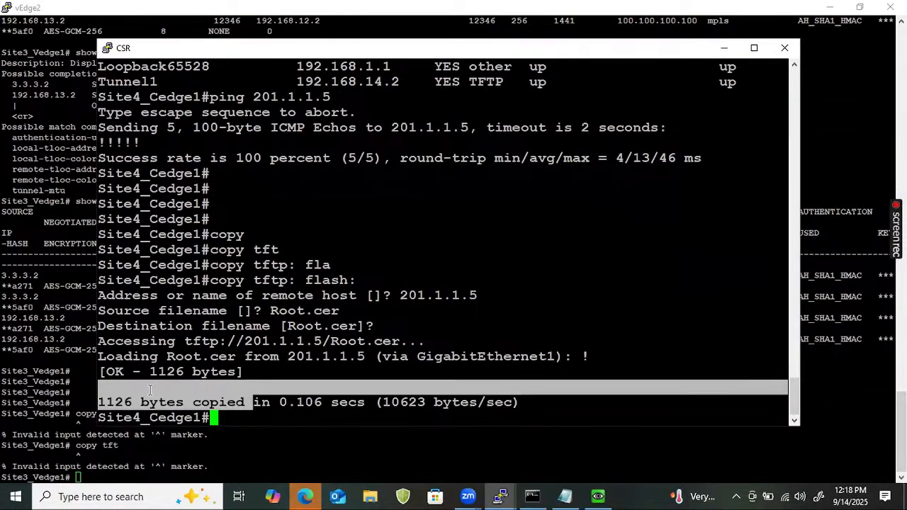
left_click(379, 394)
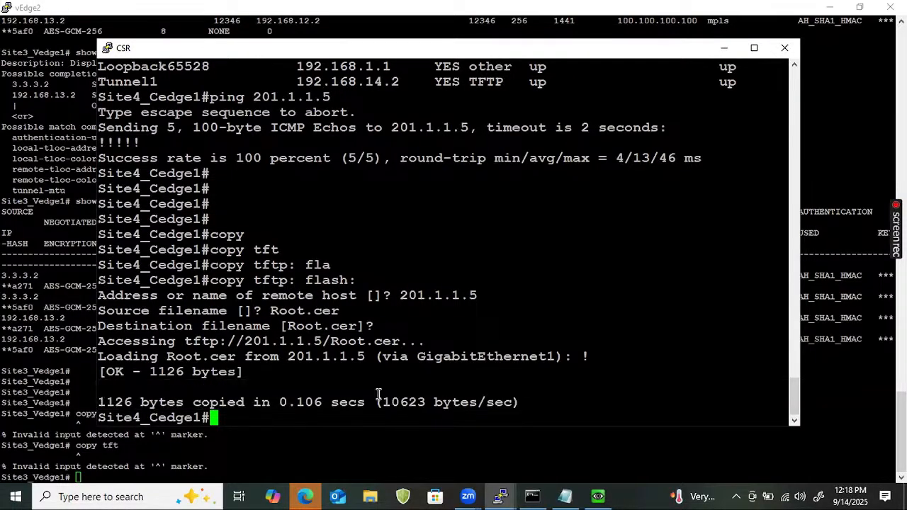
List bootflash with 'dir flash:' and point out Root.cer in the listing
key("Return")
key("Return")
type("dir ")
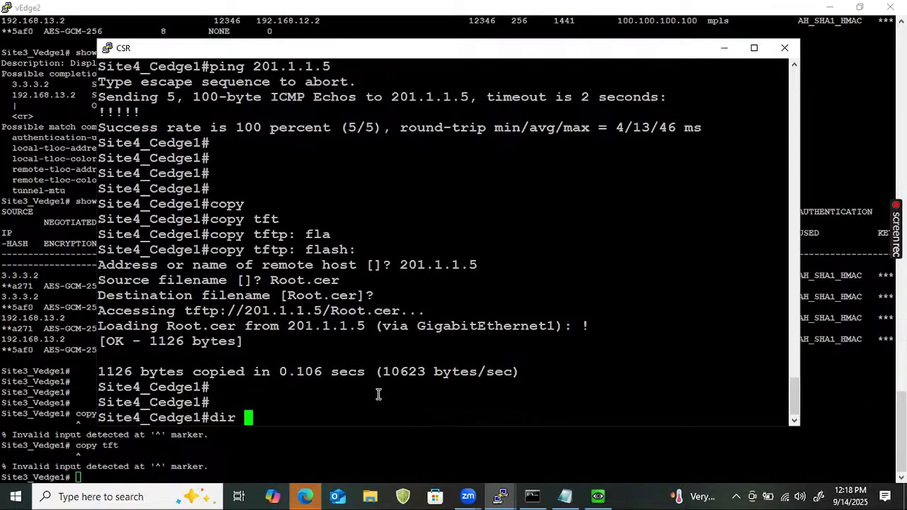
type("fl")
key("Tab")
key("Return")
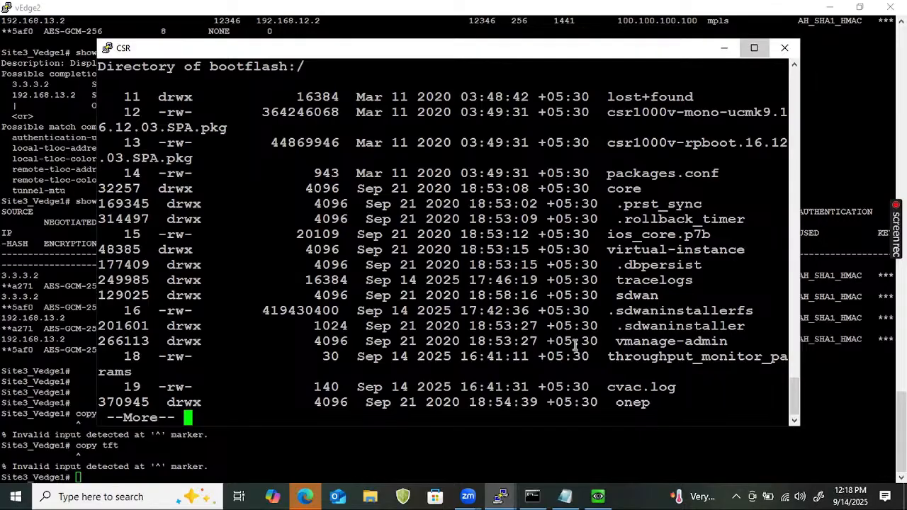
left_click(754, 48)
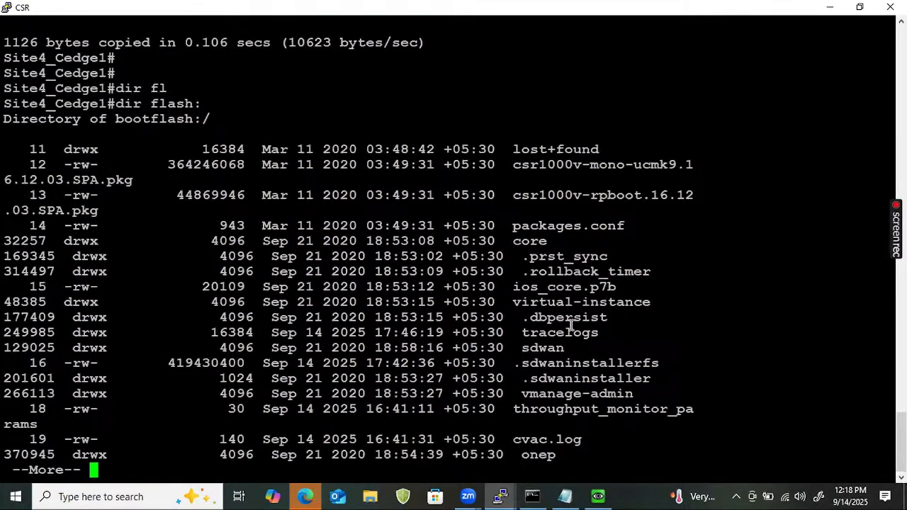
key("Return")
key("Return")
key("Return")
key("Return")
key("Return")
key("Return")
key("Return")
key("Return")
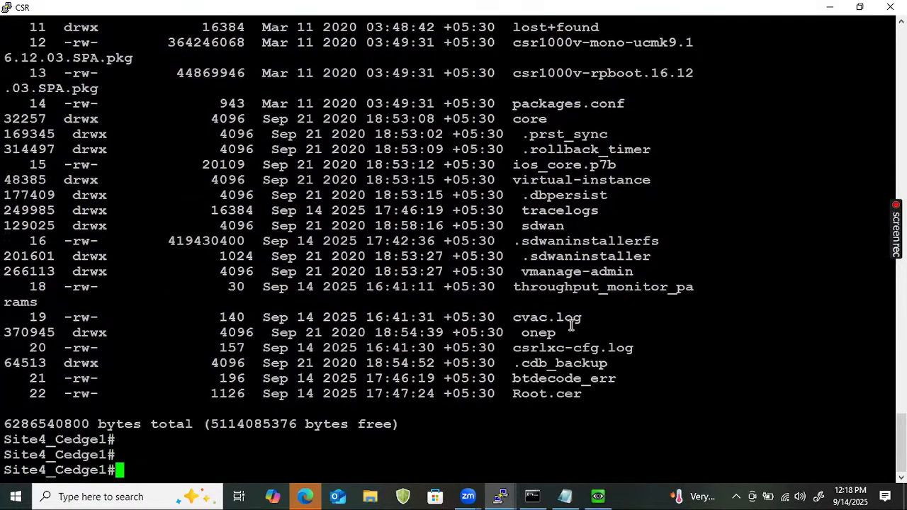
double_click(546, 390)
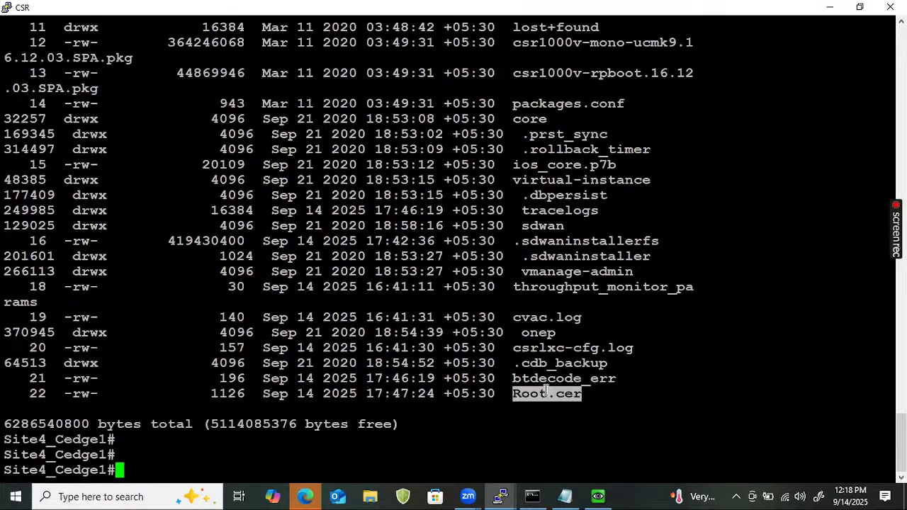
Start the command 'request platform software sdwan' at the cEdge prompt with Tab completion
type("re")
key("Tab")
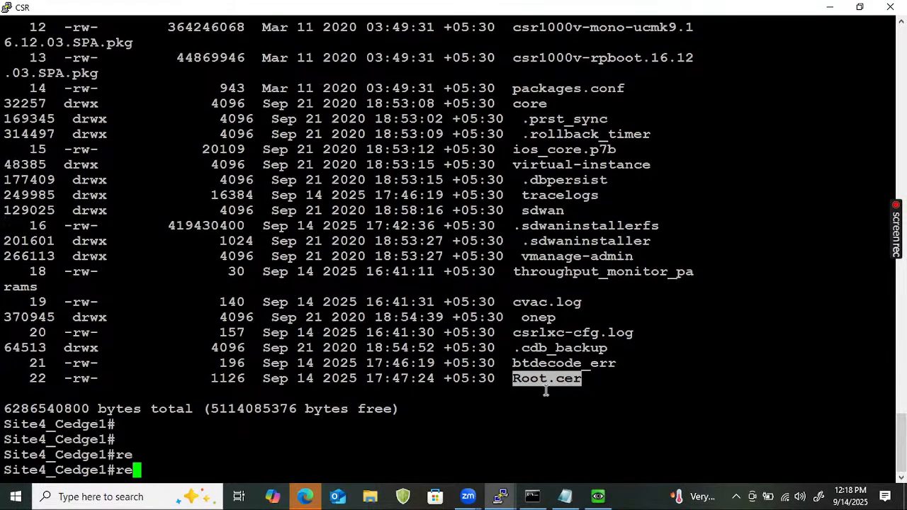
key("BackSpace")
key("BackSpace")
type("requ")
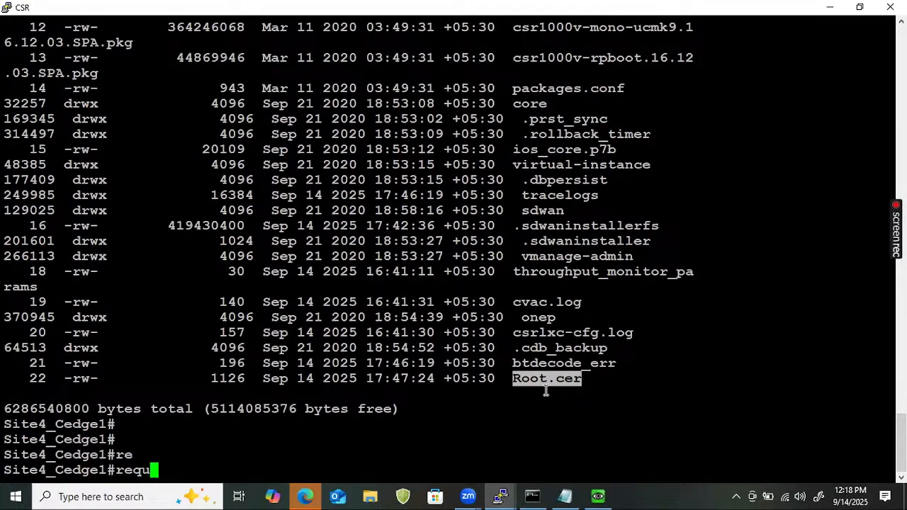
key("Tab")
type("pl")
key("Tab")
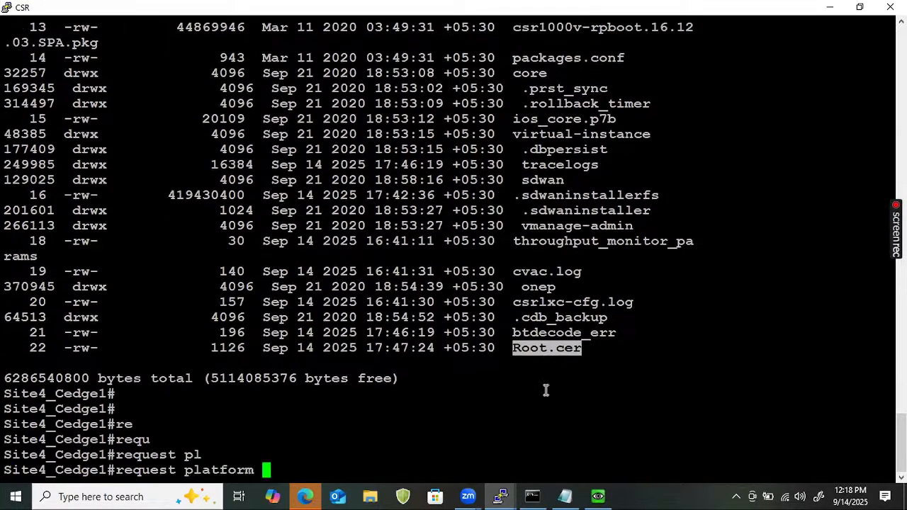
type("so")
key("Tab")
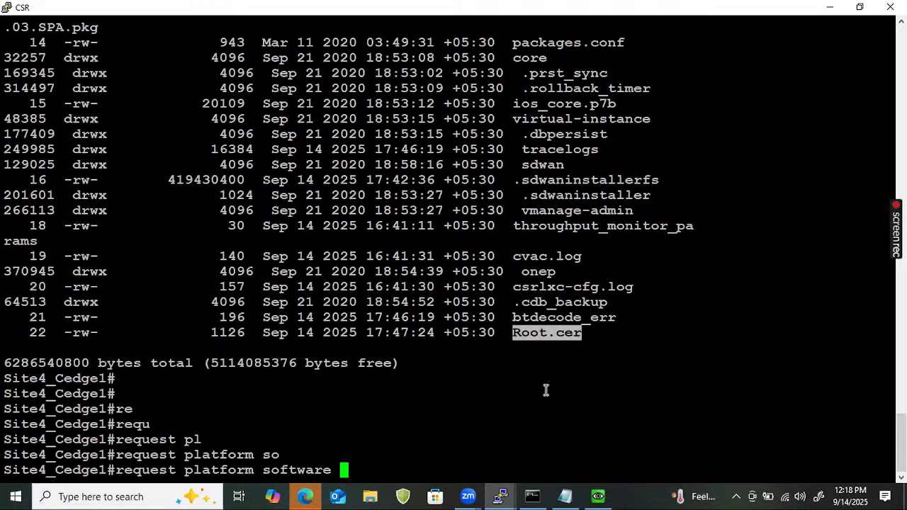
type("?")
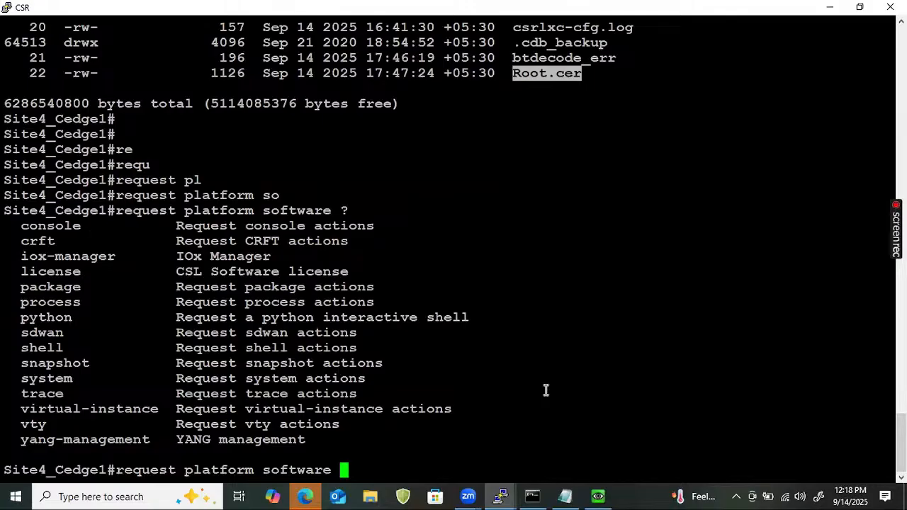
type("sd")
key("Tab")
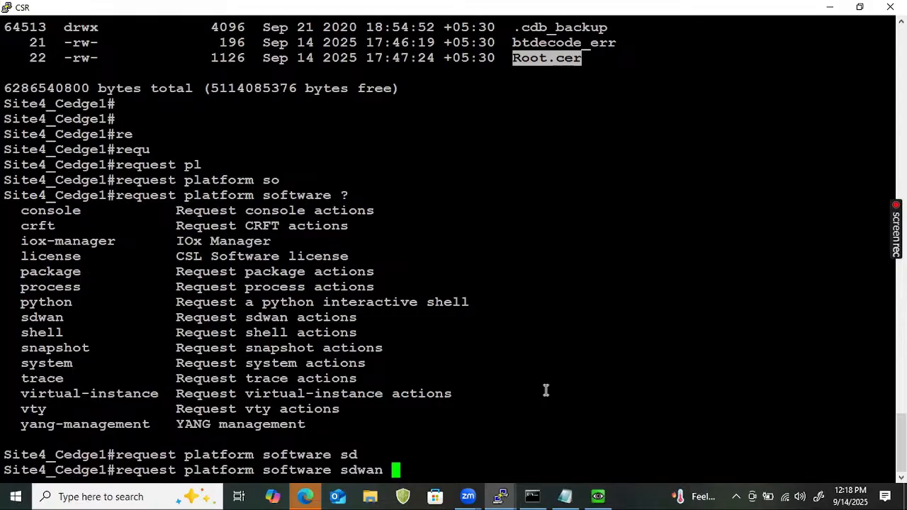
Finish with 'root-cert-chain install bootflash:Root.cer', run it, and highlight the success message
type("ro")
key("Tab")
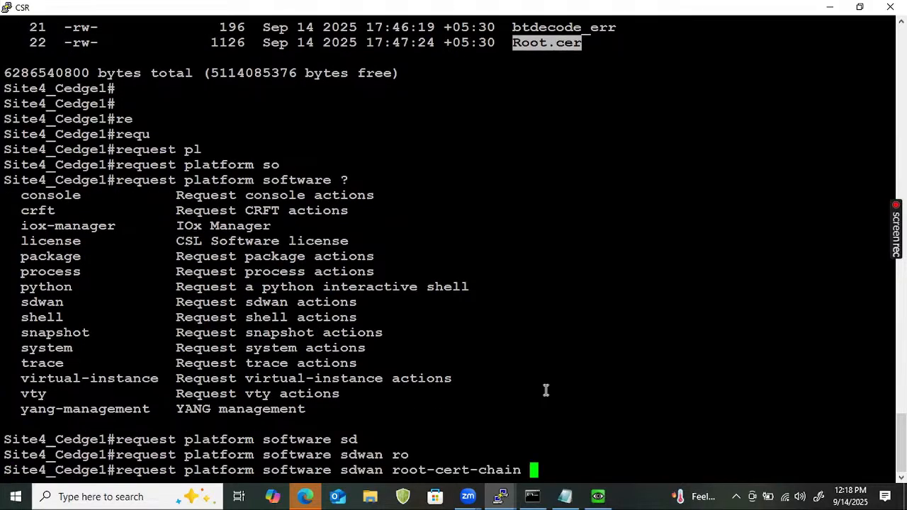
type("in")
key("Tab")
type("bo")
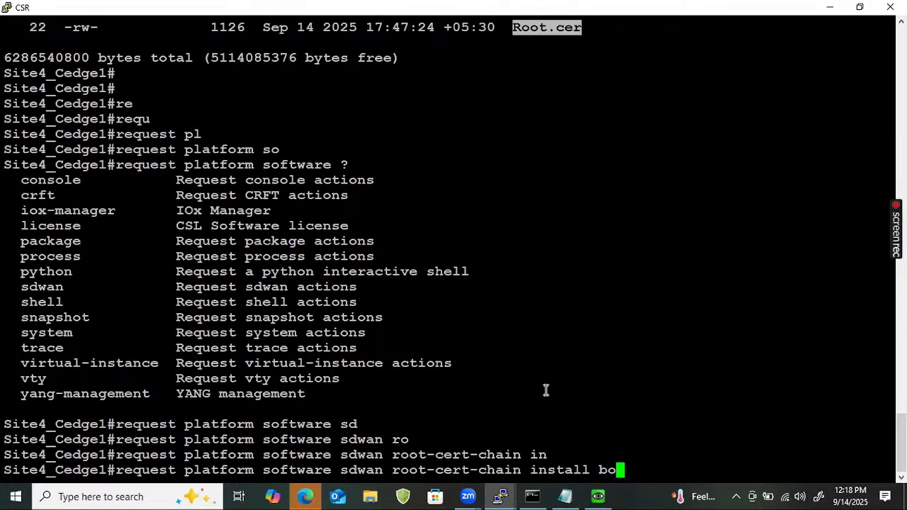
key("Tab")
type("Root")
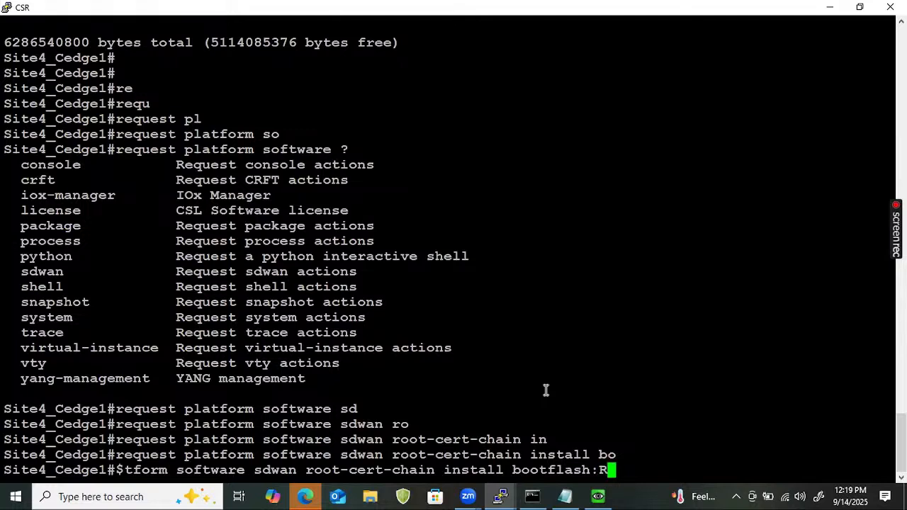
type(".cer")
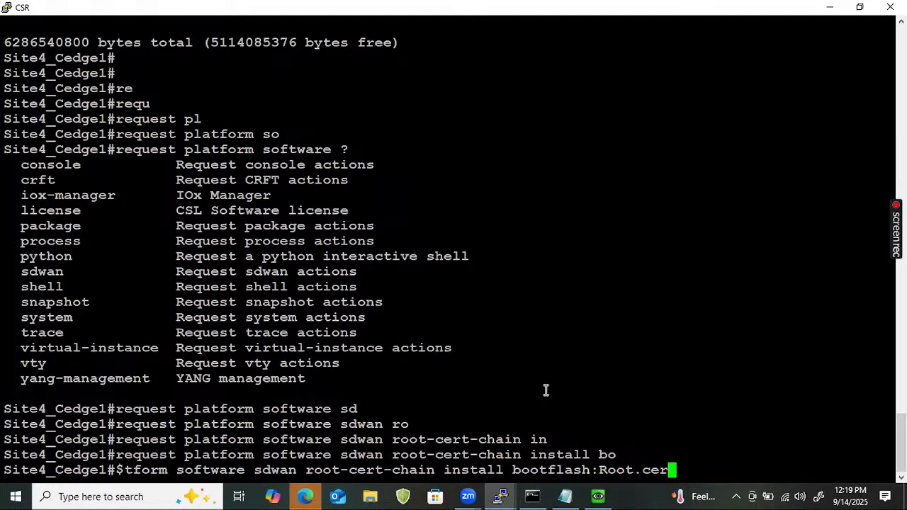
key("Return")
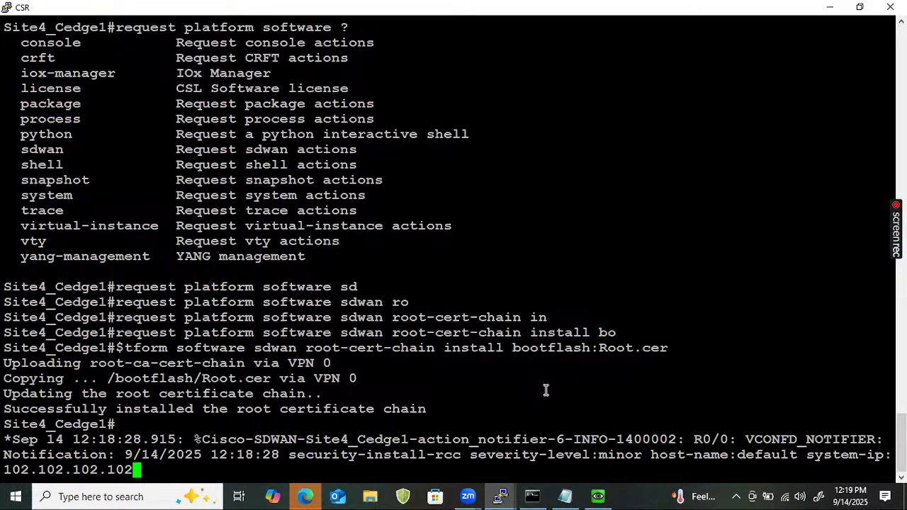
key("Return")
key("Return")
key("Return")
key("Return")
key("Return")
key("Return")
key("Return")
key("Return")
key("Return")
key("Return")
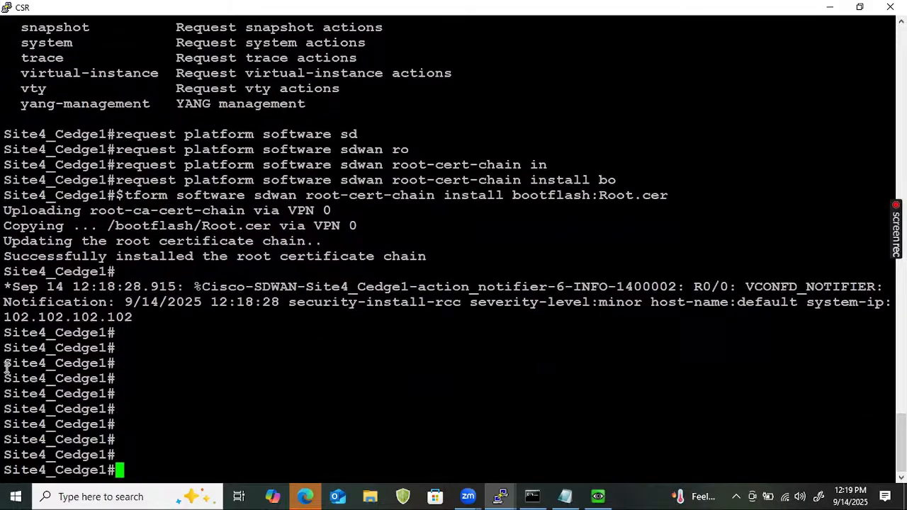
left_click_drag(4, 257, 427, 266)
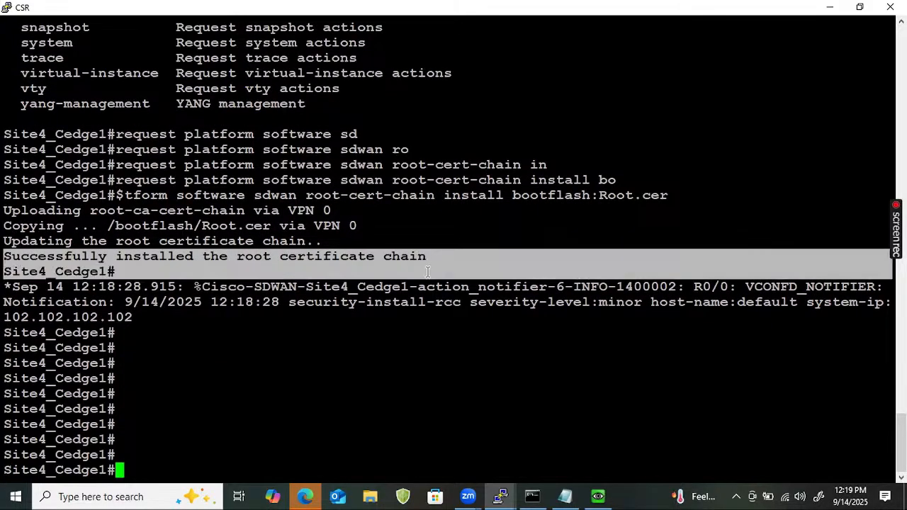
Tab-complete 'request platform software sdwan vedge_cloud activate chassis-number' on the Site4_Cedge1 console
type("re")
key("Tab")
type("qu")
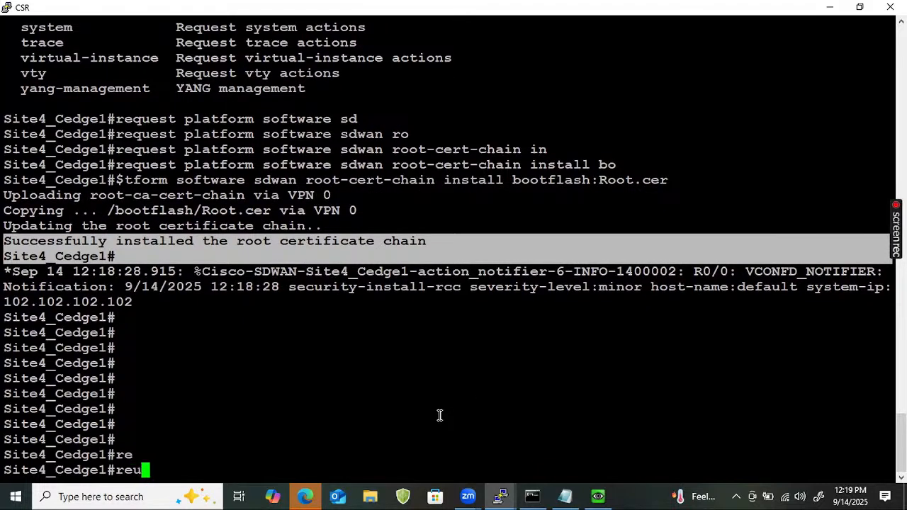
key("Tab")
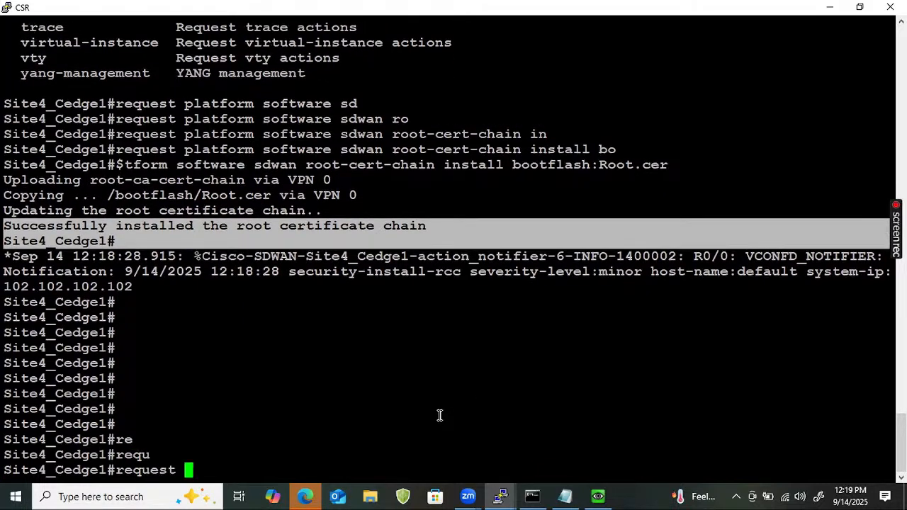
type("pl")
key("Tab")
type("so")
key("Tab")
type("s")
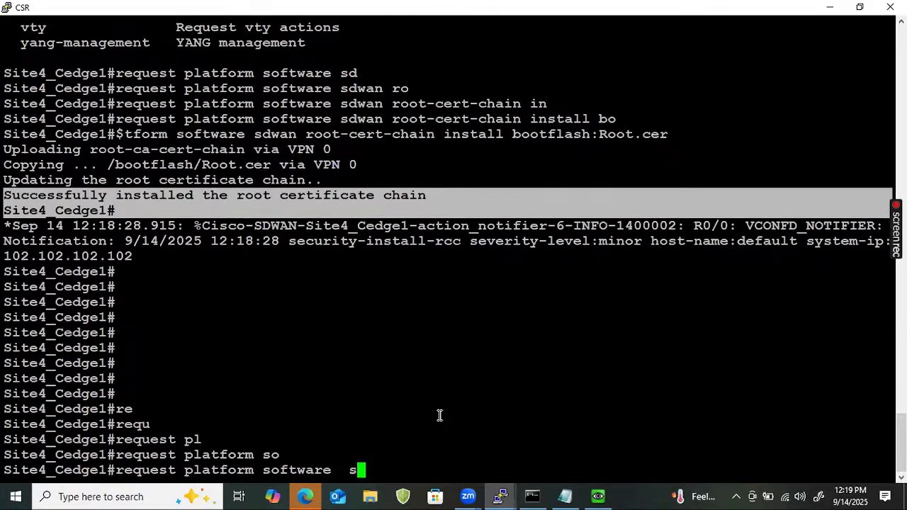
type("d")
key("Tab")
type("ve")
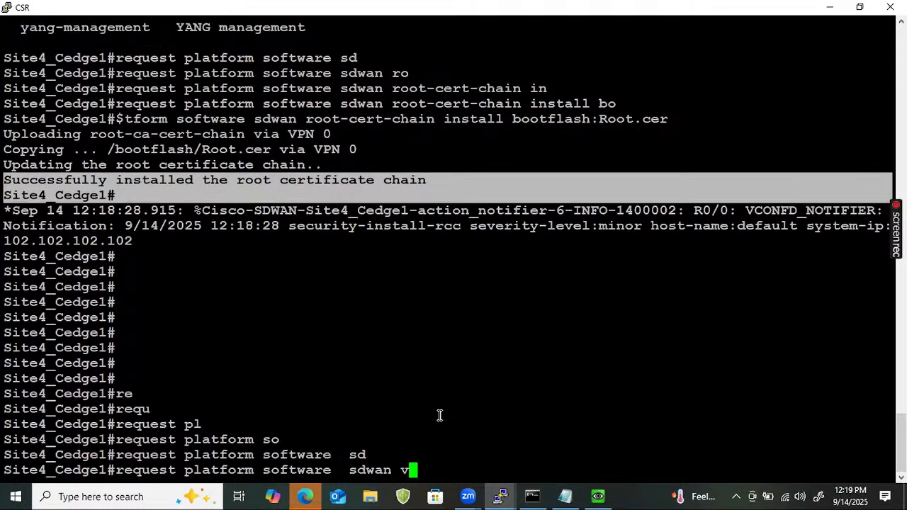
key("Tab")
type("ac")
key("Tab")
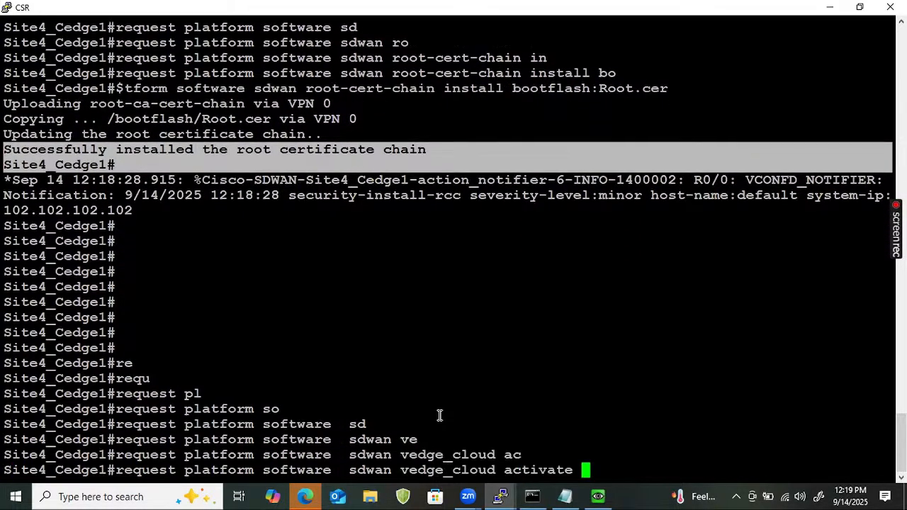
type("ch")
key("Tab")
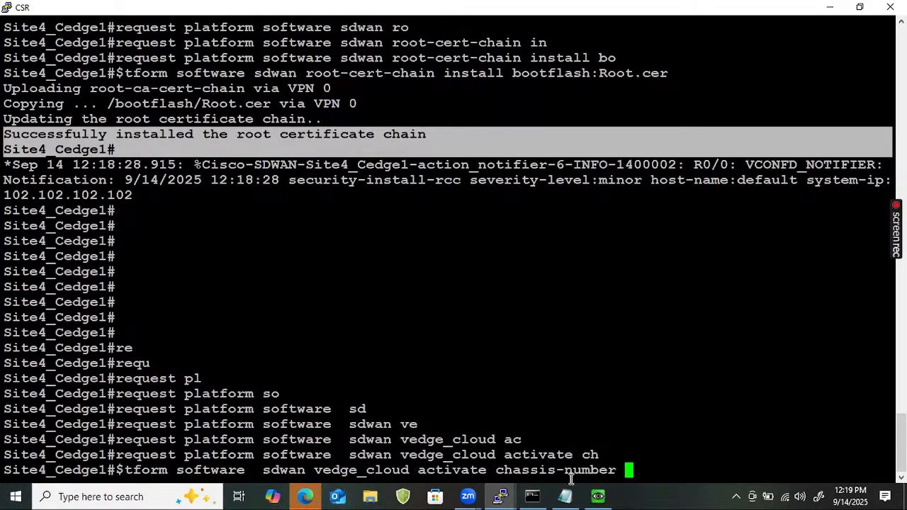
In the browser, dismiss the ultravnc_wrapper prompt and open vManage's Configuration > Devices WAN Edge list
mouse_move(309, 492)
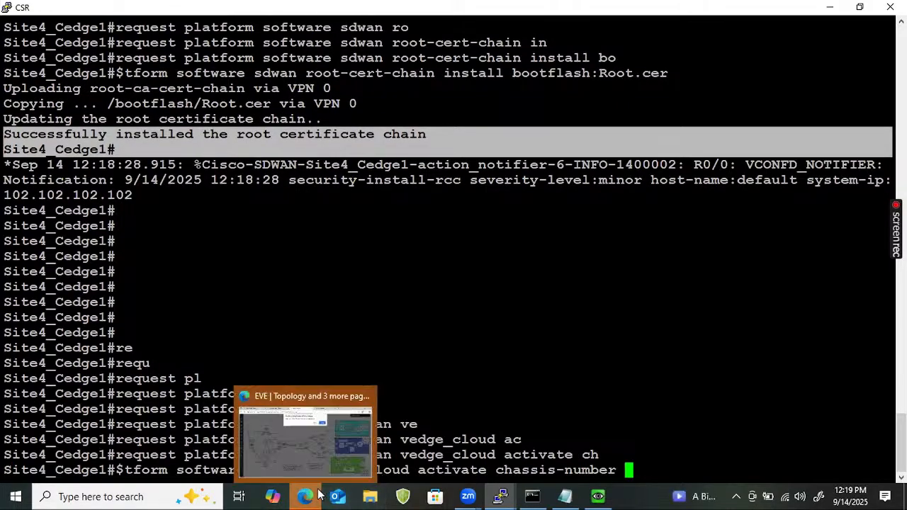
left_click(309, 455)
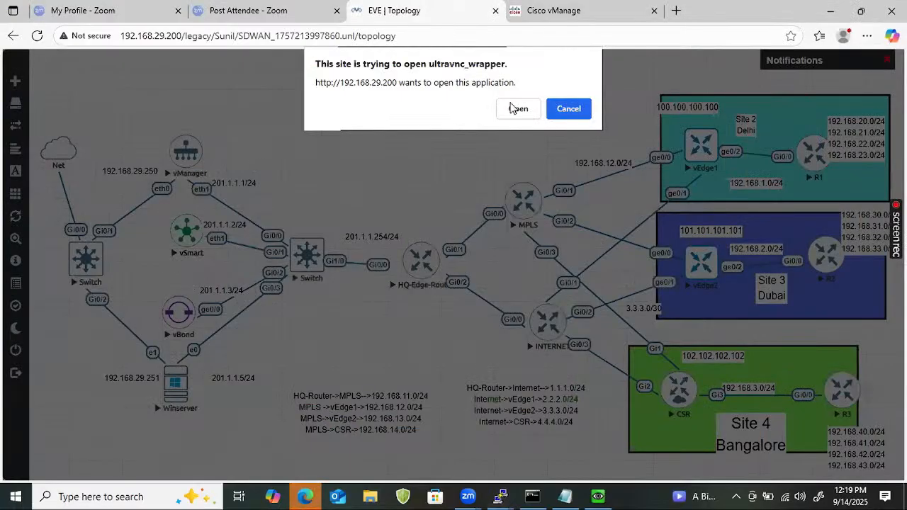
left_click(574, 113)
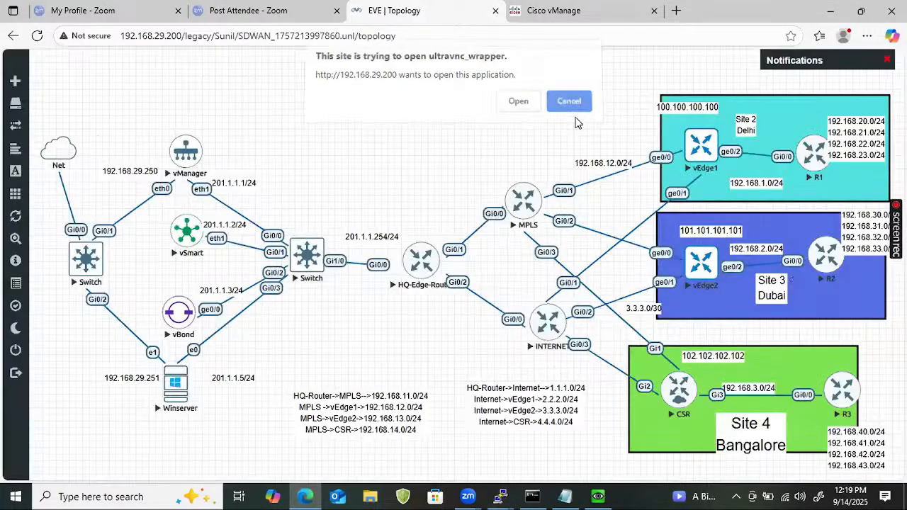
key("ctrl+Tab")
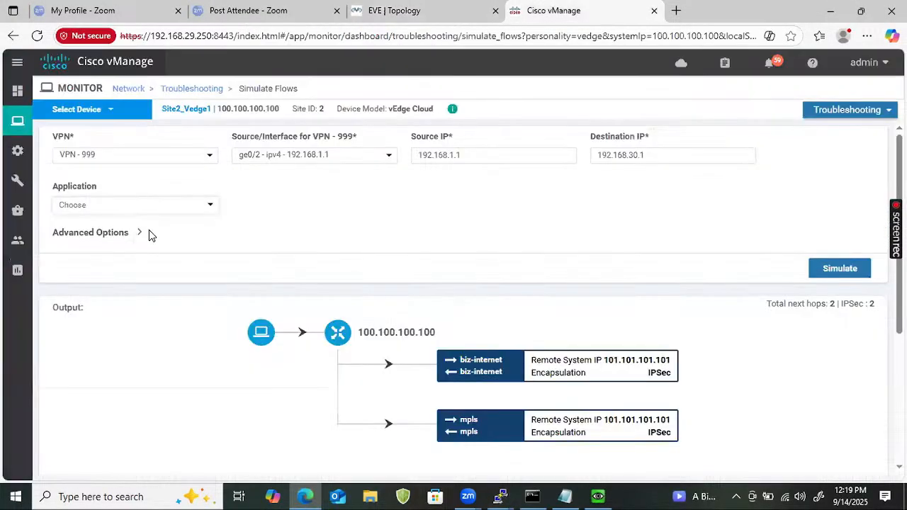
mouse_move(16, 149)
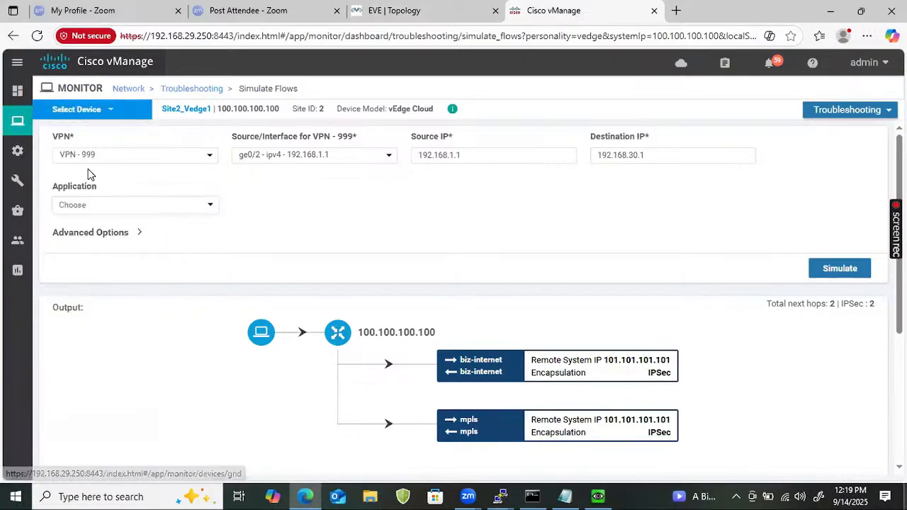
mouse_move(17, 126)
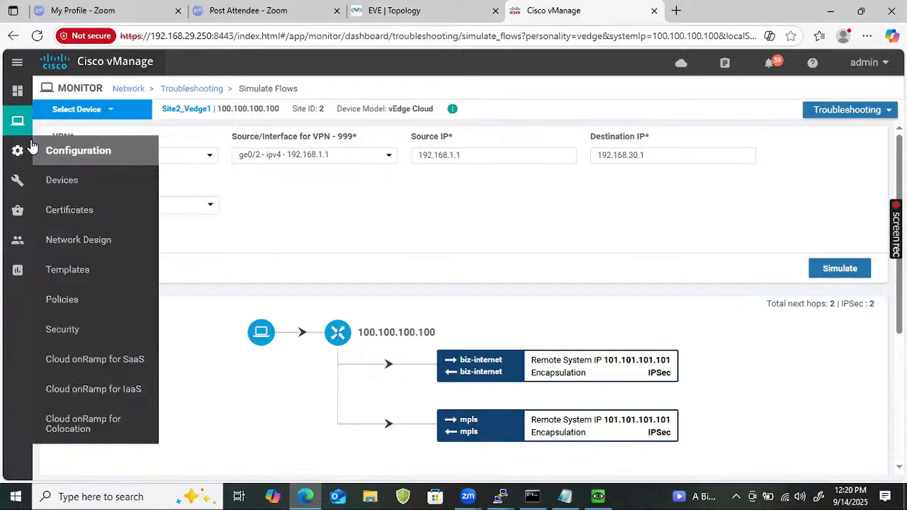
left_click(61, 179)
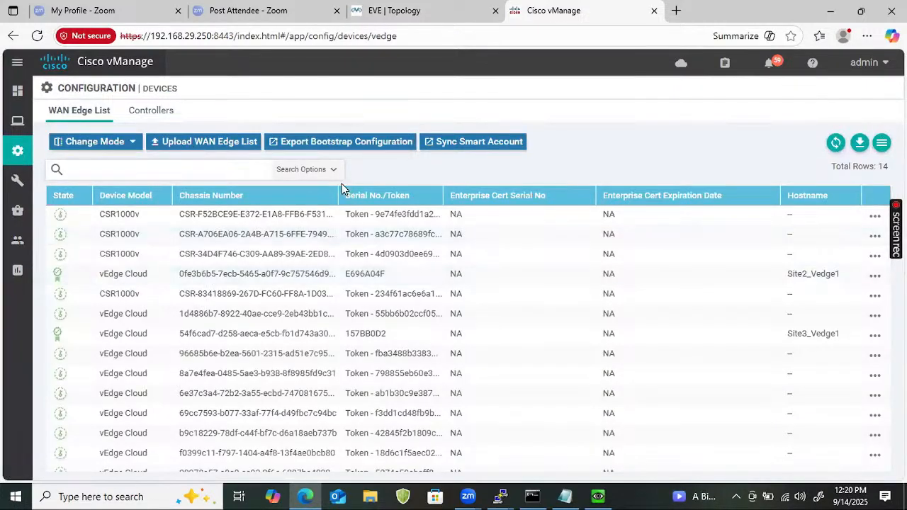
Copy the first CSR1000v entry's chassis number from the WAN Edge list
left_click_drag(342, 192, 449, 191)
left_click_drag(371, 211, 168, 216)
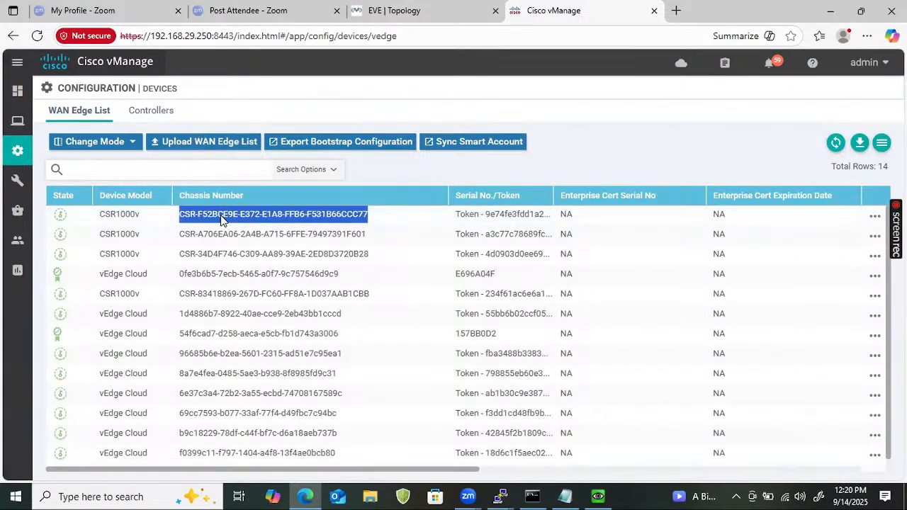
right_click(244, 216)
left_click(264, 229)
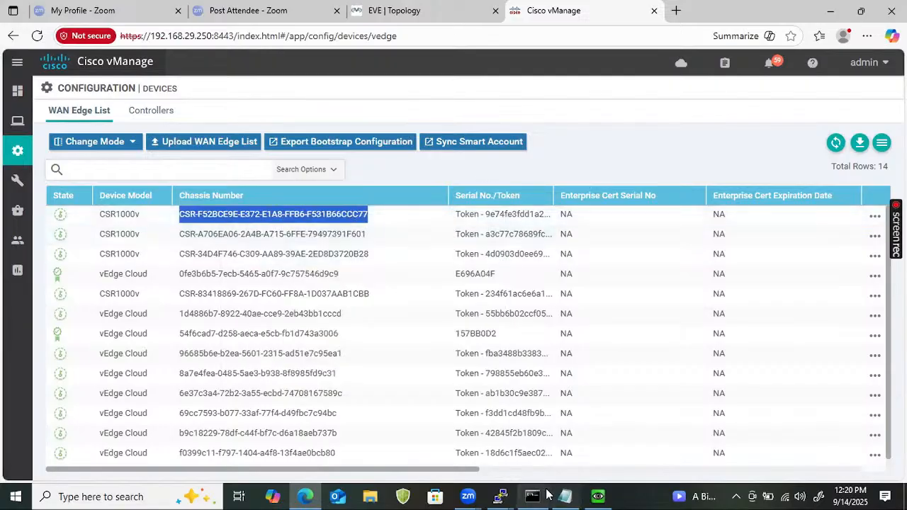
left_click(500, 496)
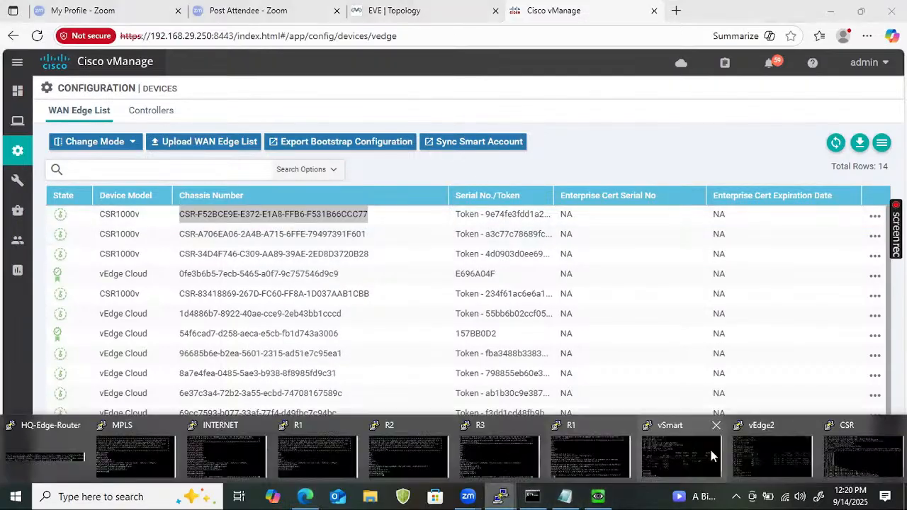
In the CSR terminal, recall the activation command, paste the chassis number, and append 'token'
left_click(845, 465)
right_click(559, 399)
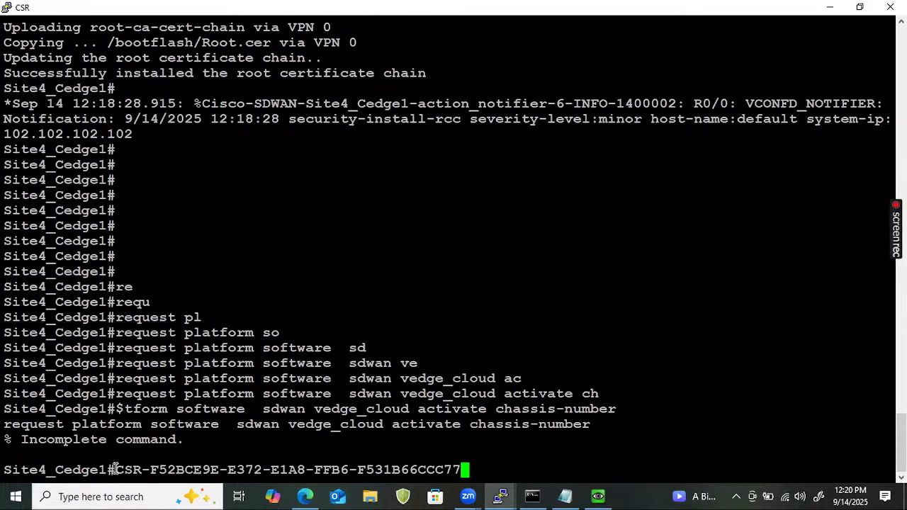
left_click_drag(114, 470, 462, 472)
key("Up")
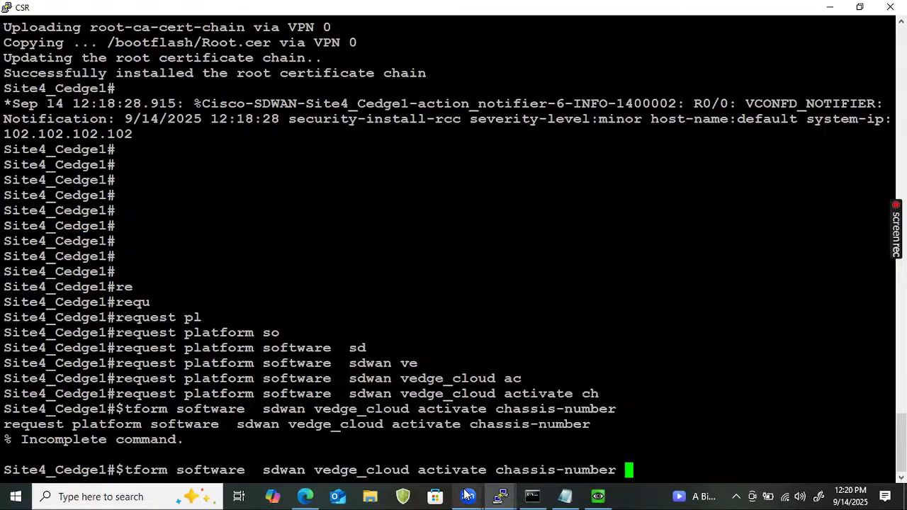
right_click(682, 414)
type("token")
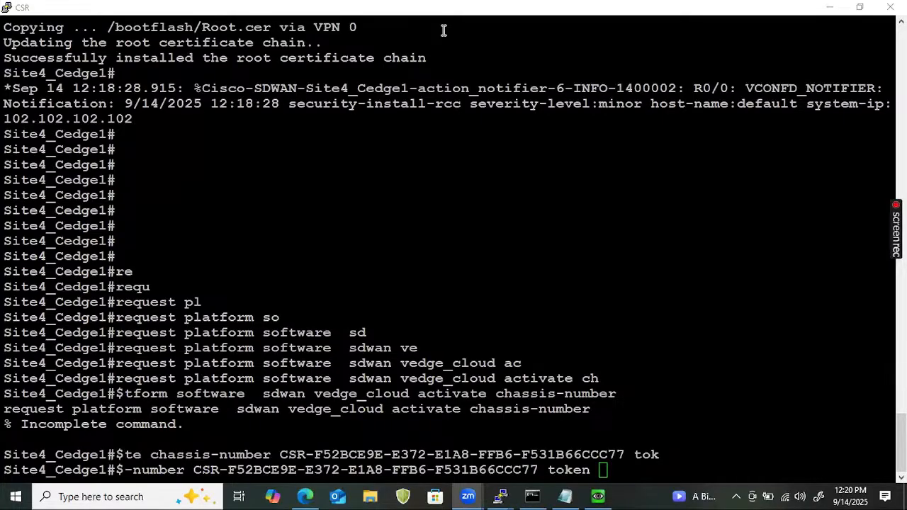
Widen the Serial No./Token column and copy the first CSR1000v's full token
left_click(305, 496)
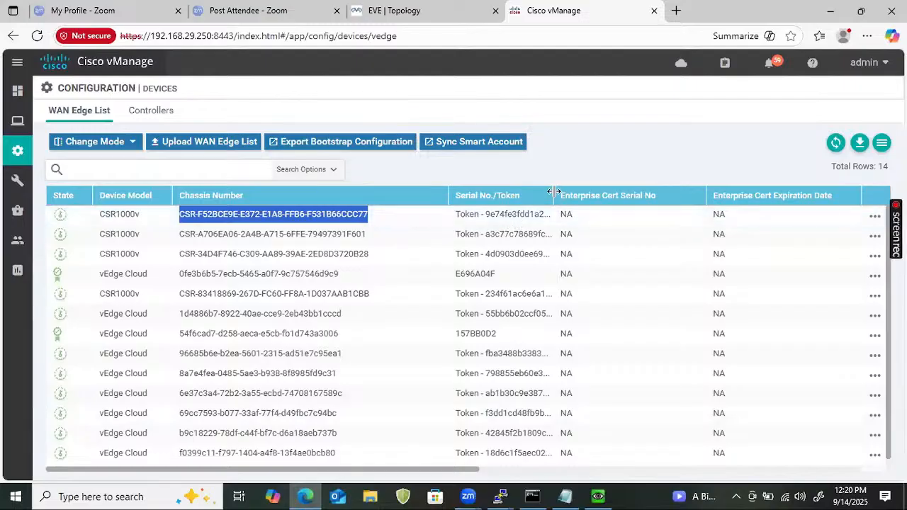
left_click_drag(554, 191, 683, 207)
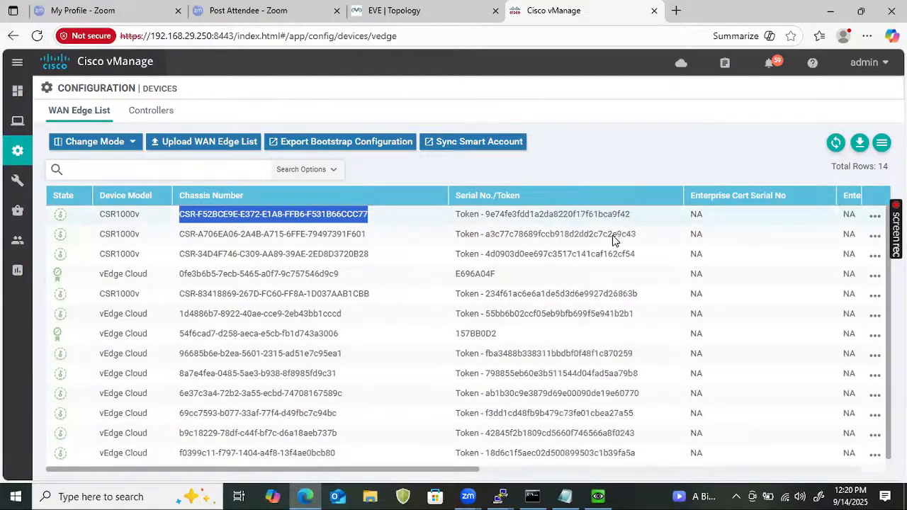
double_click(569, 220)
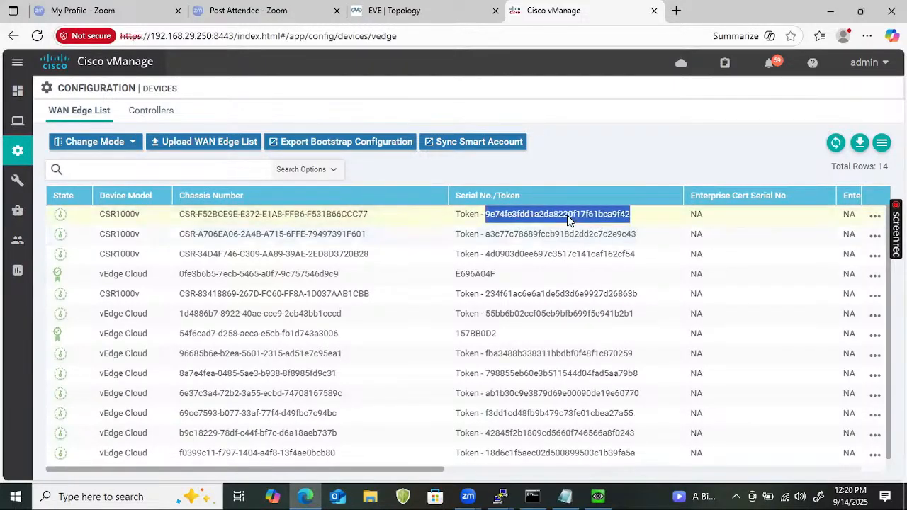
right_click(569, 221)
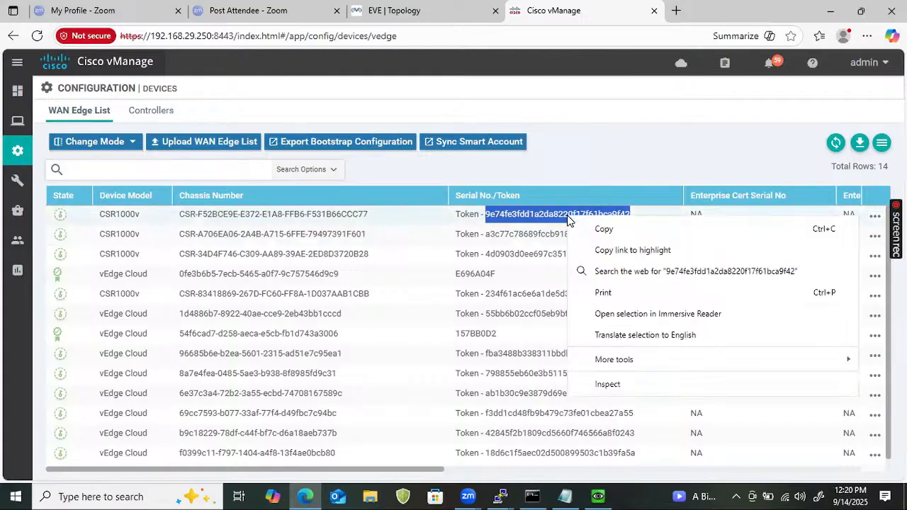
left_click(601, 230)
mouse_move(505, 494)
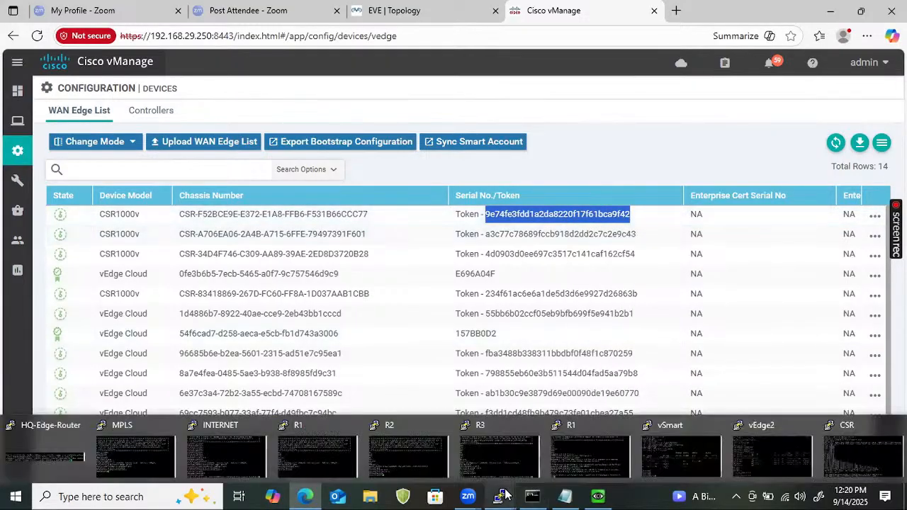
Paste the copied token after 'token' in the CSR terminal and run the activation command
left_click(863, 448)
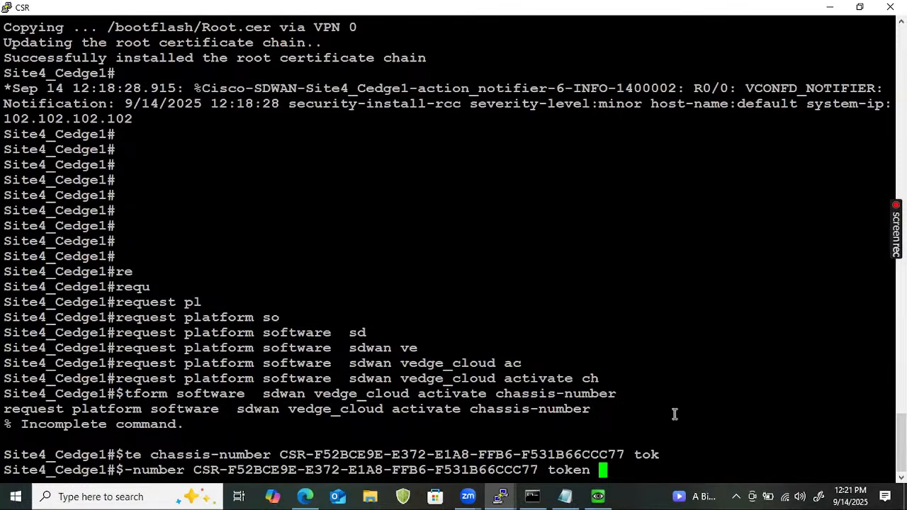
right_click(660, 427)
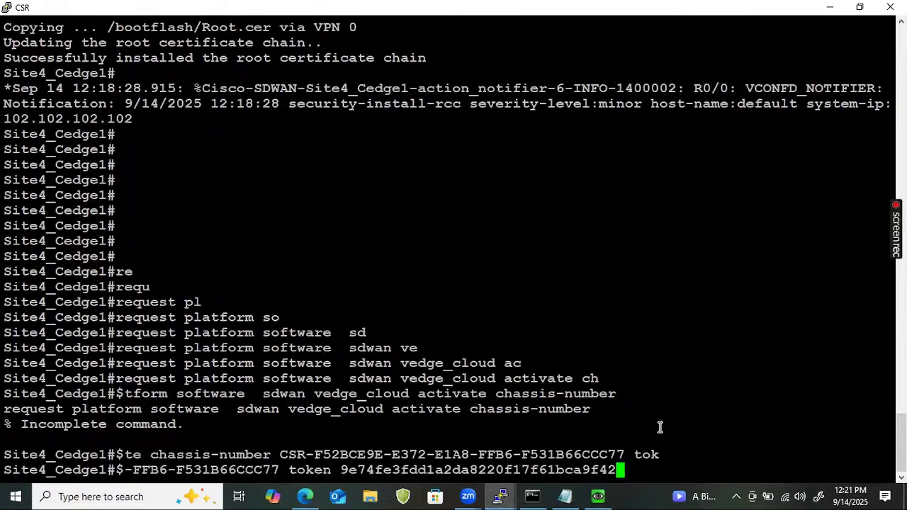
key("Return")
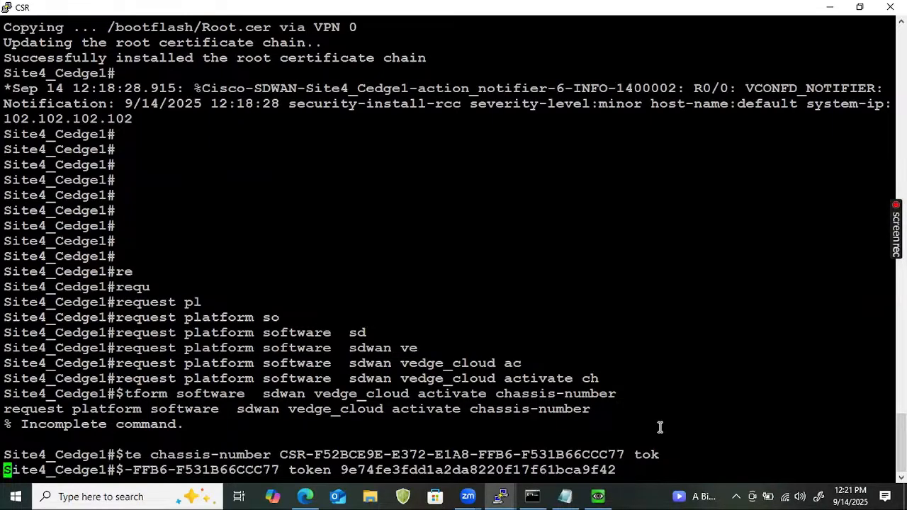
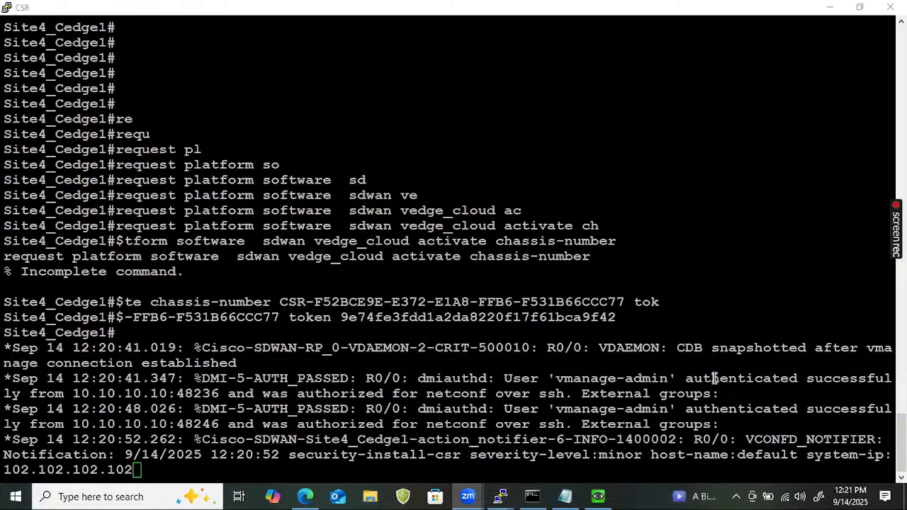
Switch to the vManage WAN Edge List showing the 14 CSR1000v and vEdge Cloud devices
left_click_drag(712, 378, 829, 401)
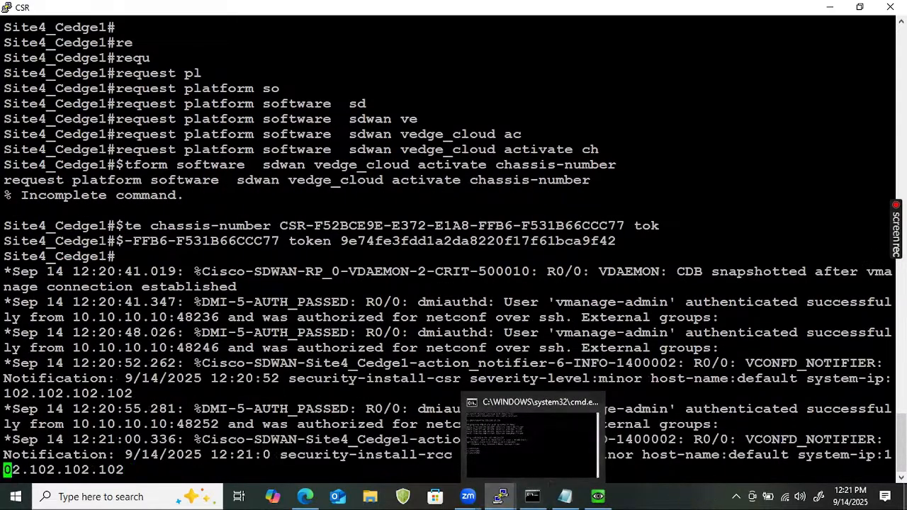
left_click(304, 496)
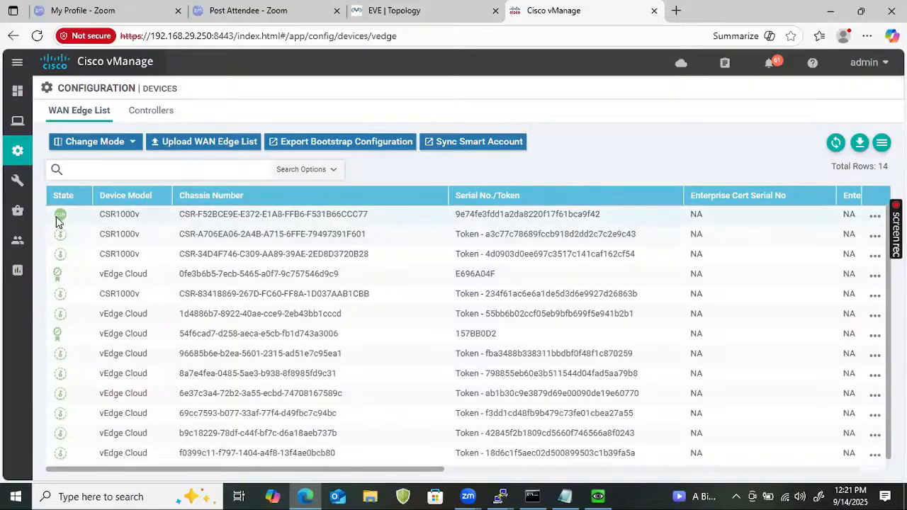
mouse_move(56, 217)
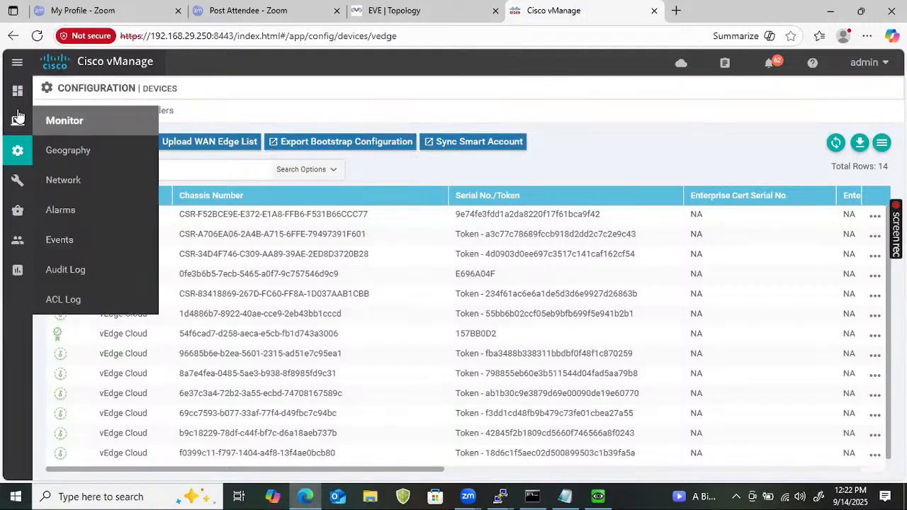
mouse_move(10, 86)
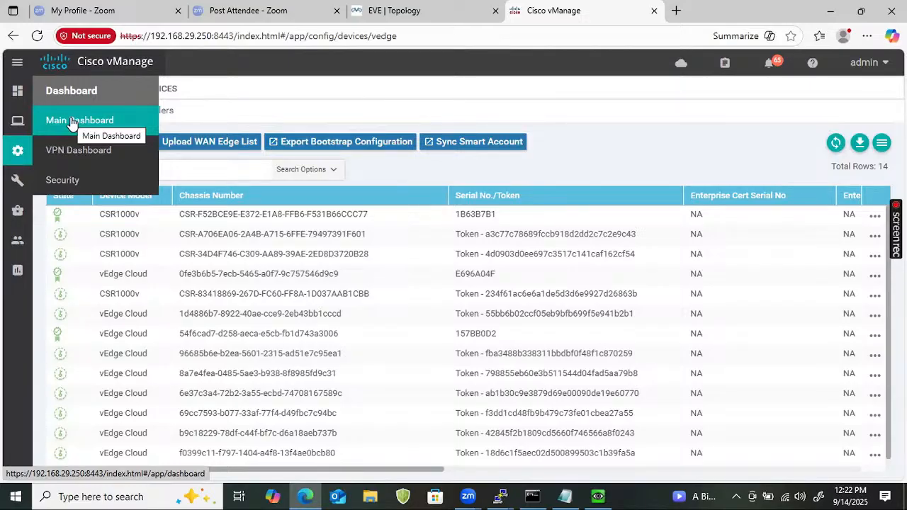
Open the Main Dashboard to check control connections for 3 devices and 3 deployed WAN Edges
left_click(72, 122)
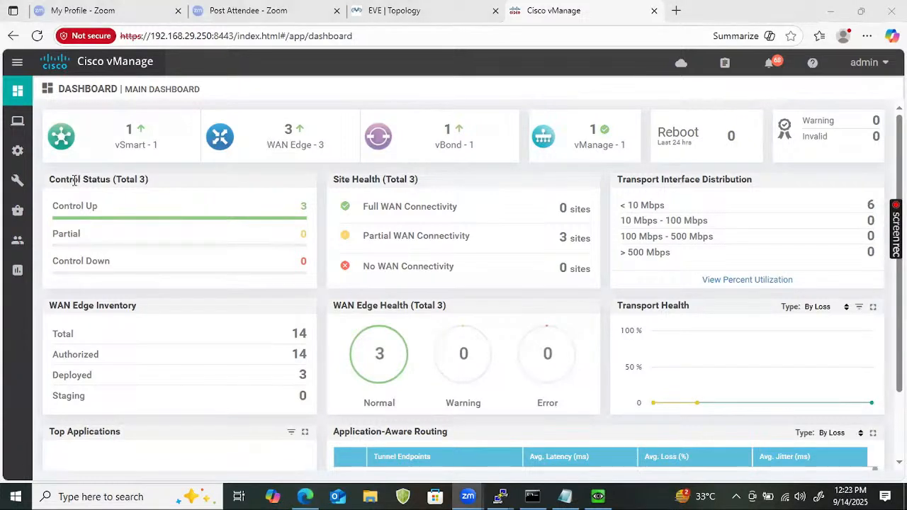
mouse_move(12, 104)
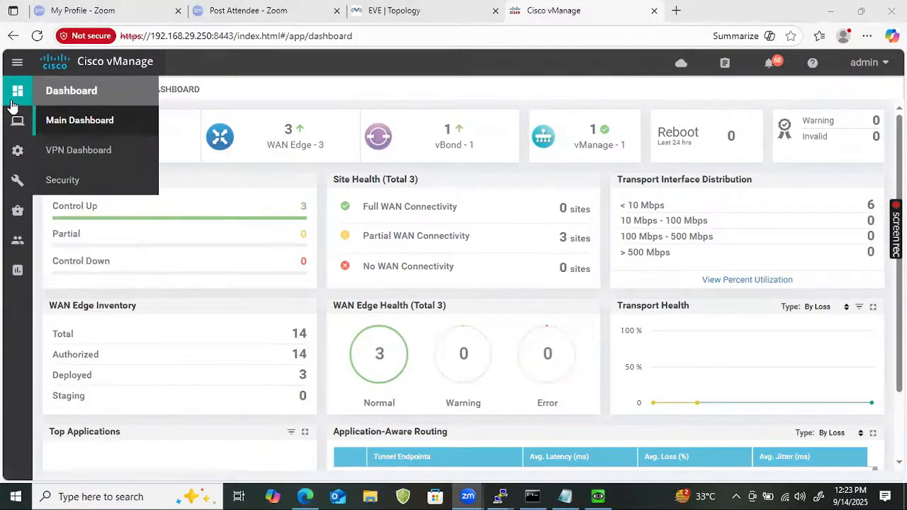
mouse_move(16, 152)
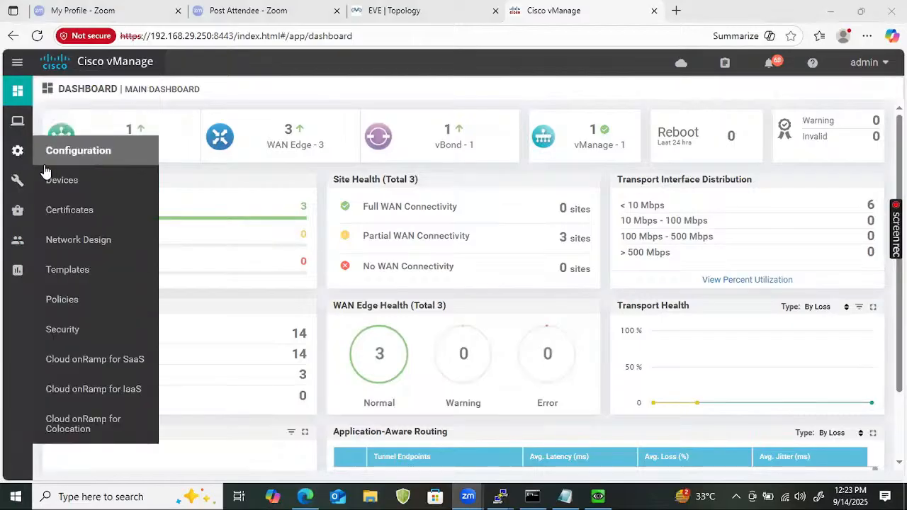
Copy the Vedge_System feature template as CSR_Vedge_System, using that name as its description
left_click(71, 274)
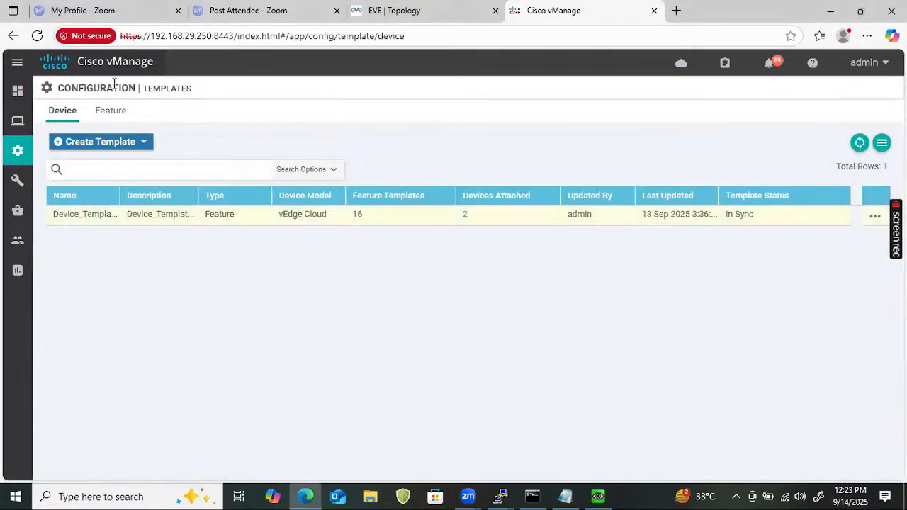
left_click(111, 114)
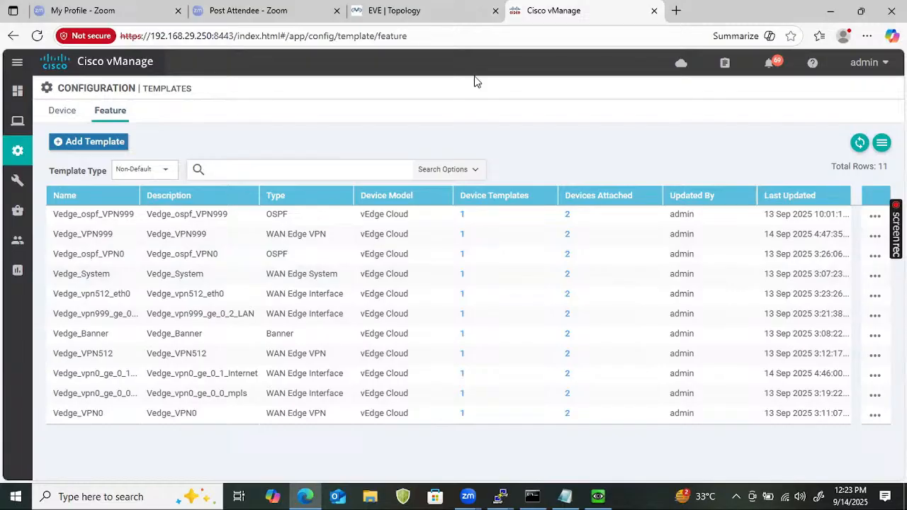
left_click(874, 276)
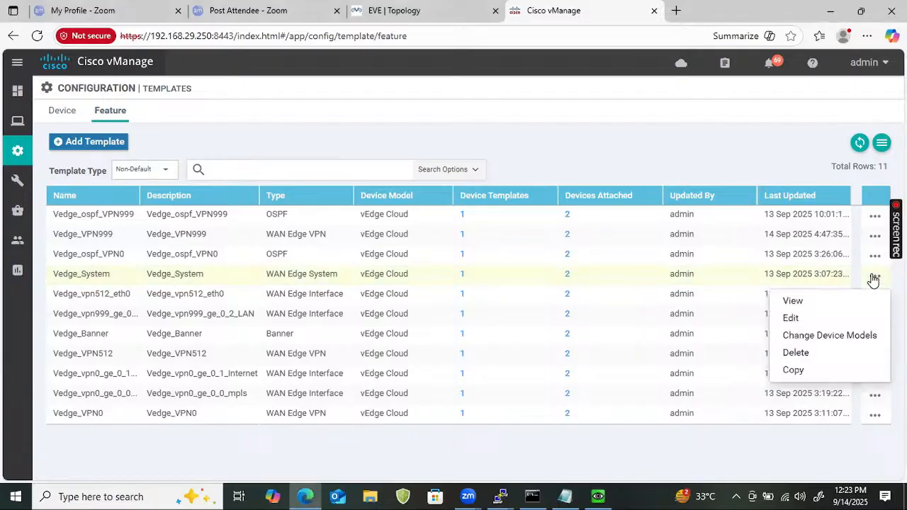
left_click(815, 369)
left_click(296, 222)
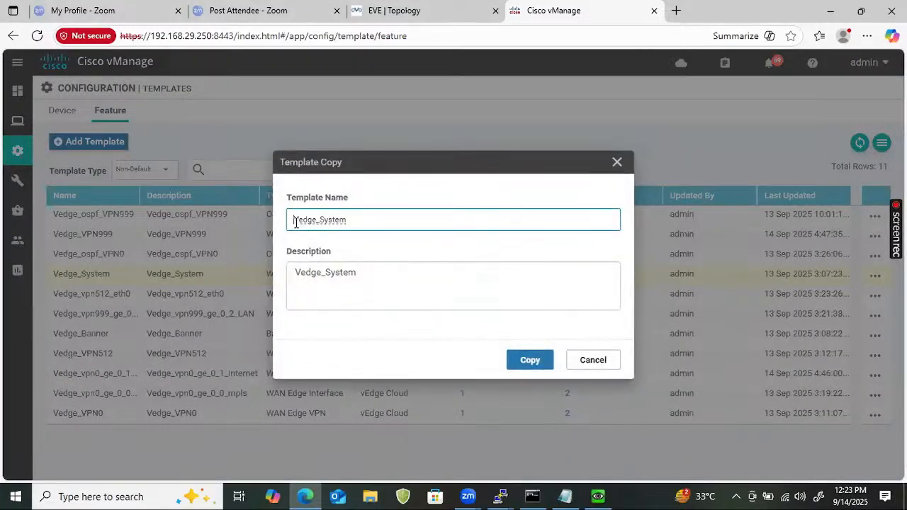
type("cSR")
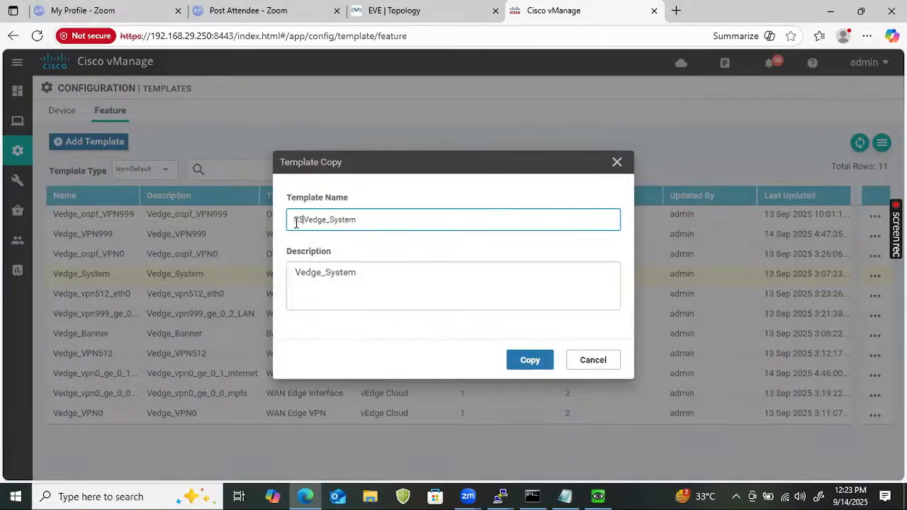
type("_")
key("ctrl+a")
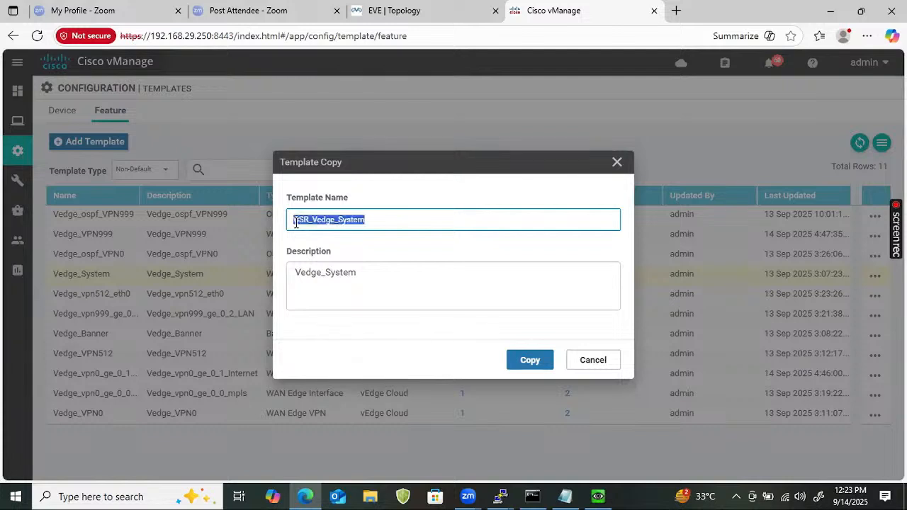
right_click(347, 283)
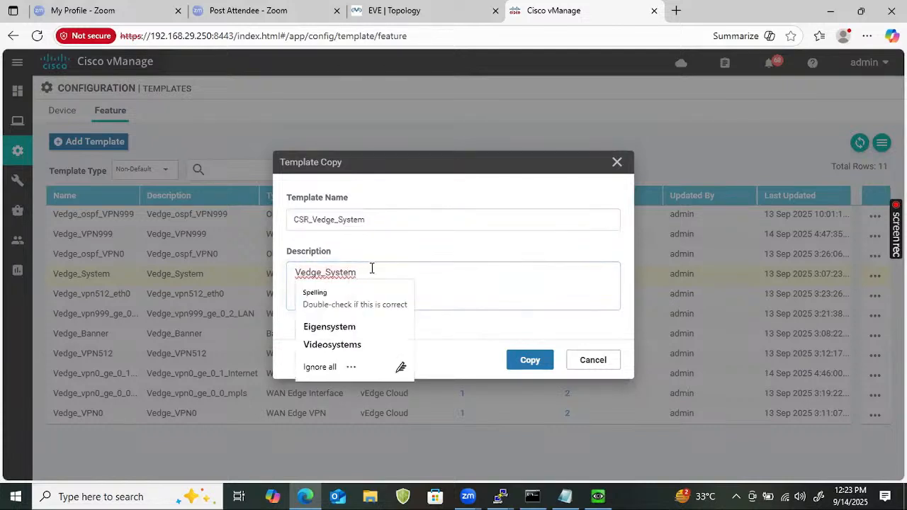
key("Escape")
key("ctrl+v")
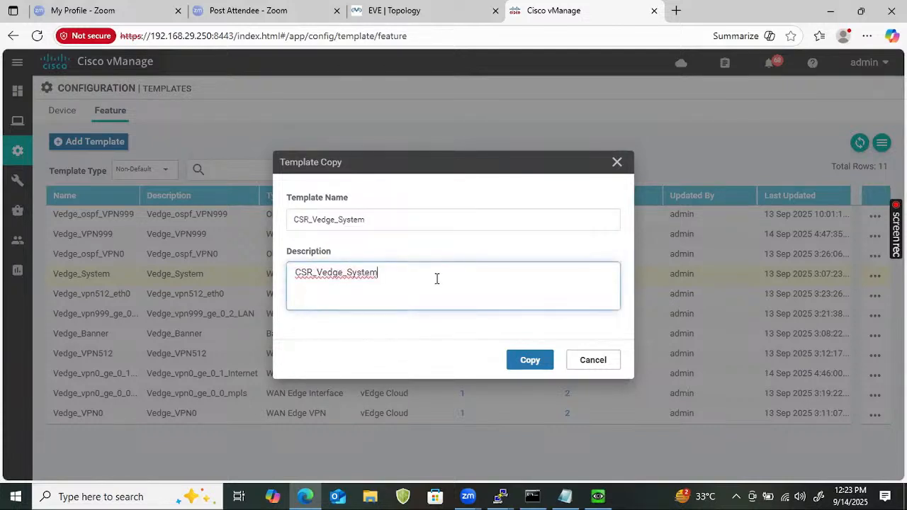
left_click(530, 360)
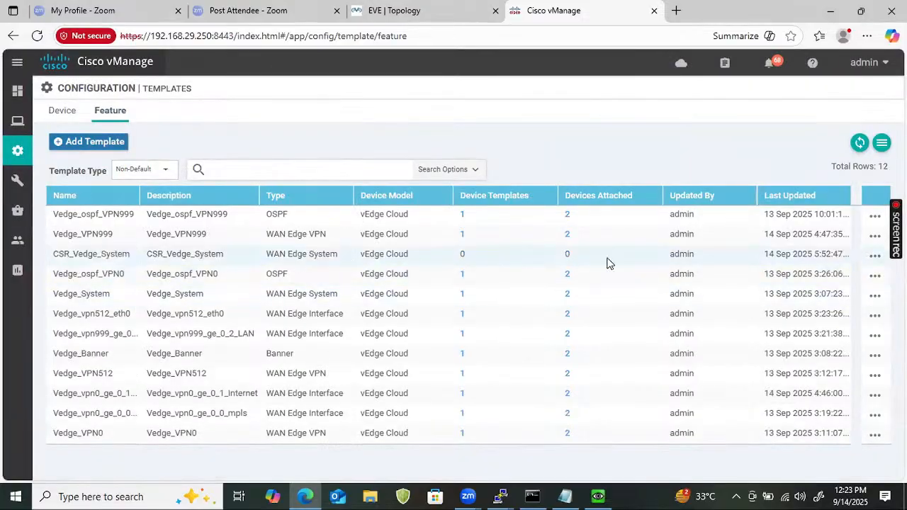
Add CSR1000v to the CSR_Vedge_System template's device models
left_click(875, 256)
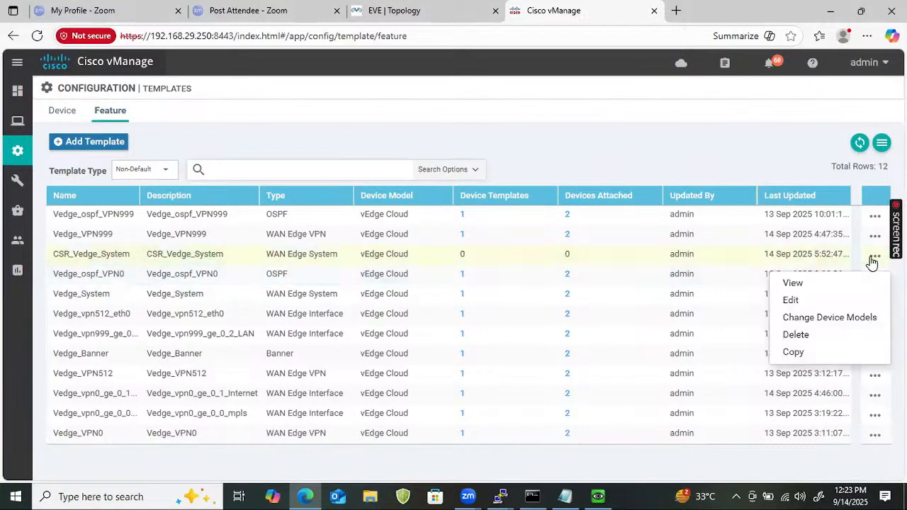
left_click(855, 319)
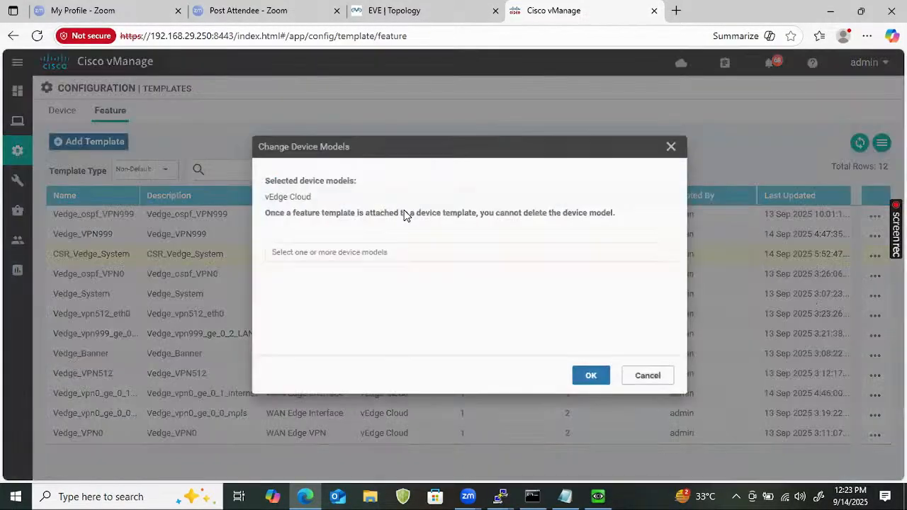
left_click(291, 252)
left_click(291, 273)
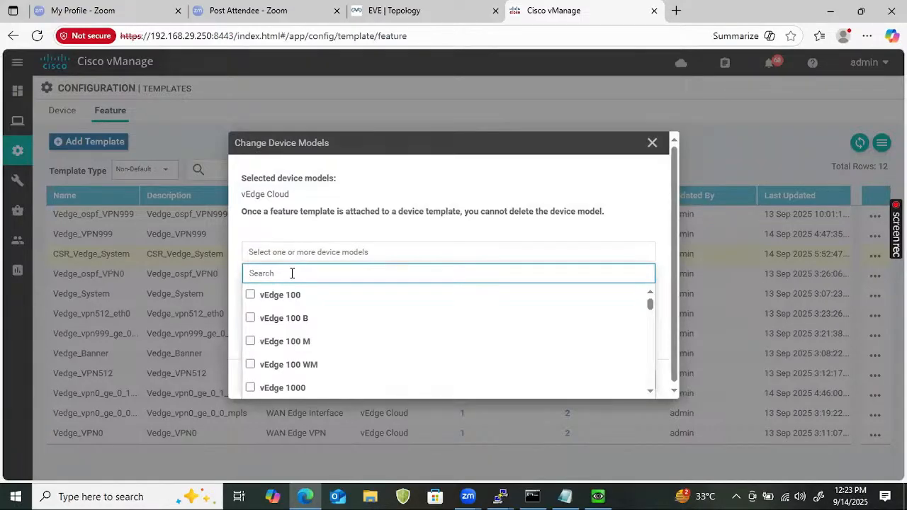
type("CSE")
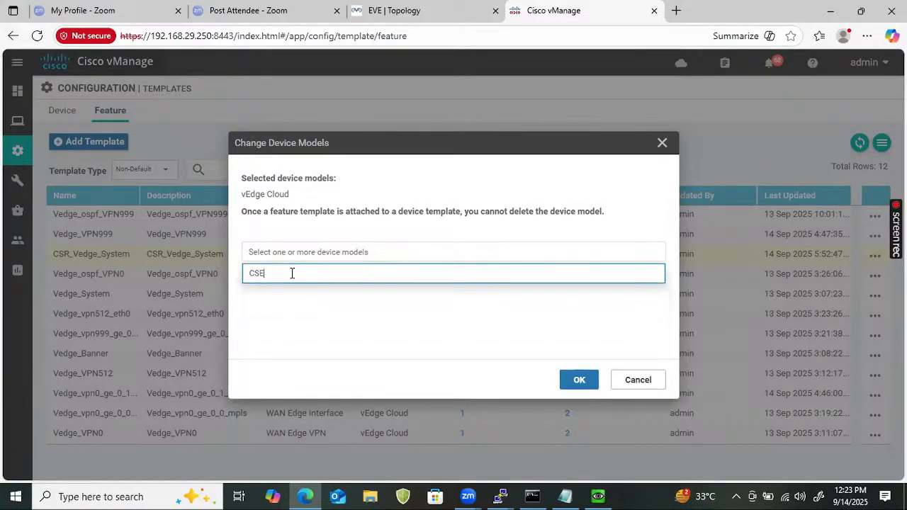
key("BackSpace")
type("R")
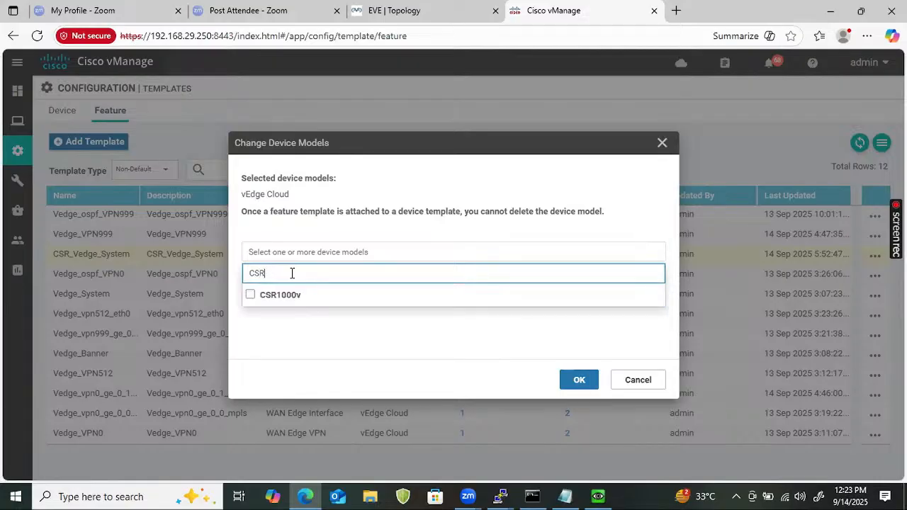
left_click(250, 295)
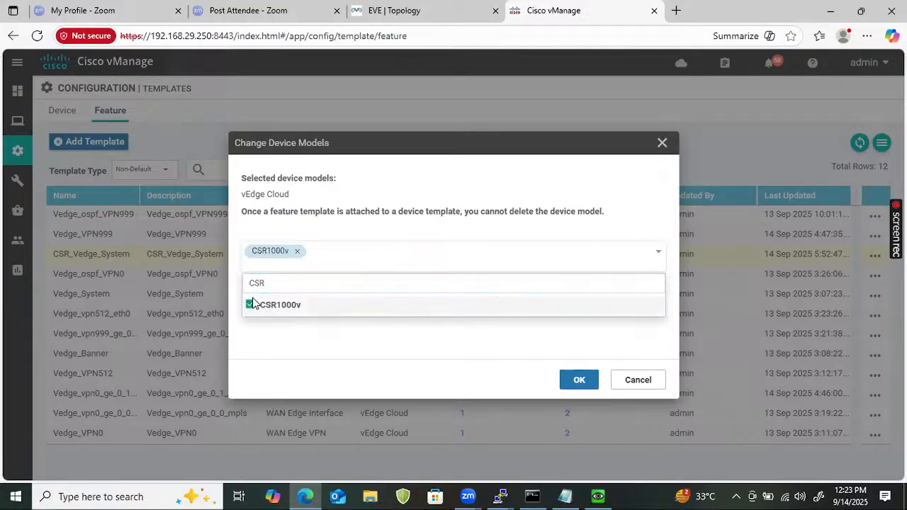
left_click(567, 382)
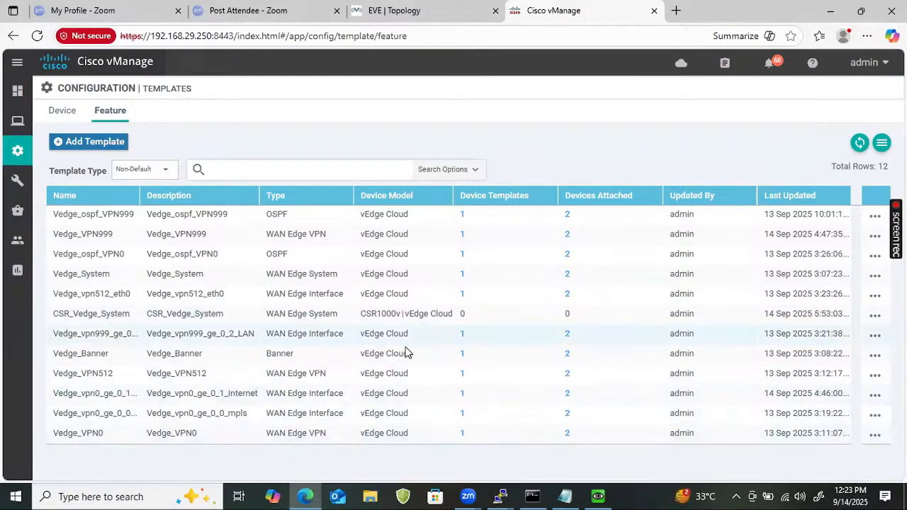
Copy Vedge_Banner as CSR_Cedge_Banner, with CSR_Cedge_Banner as both name and description
left_click(876, 356)
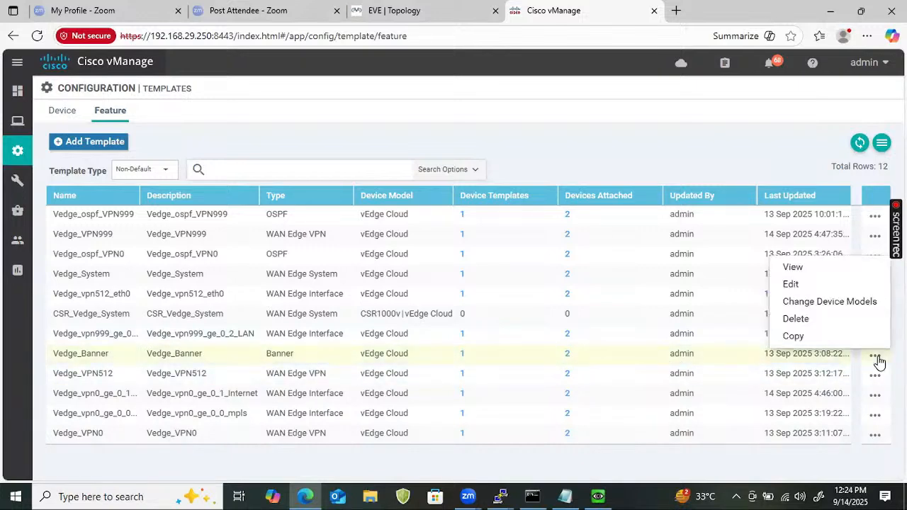
left_click(800, 335)
left_click(296, 221)
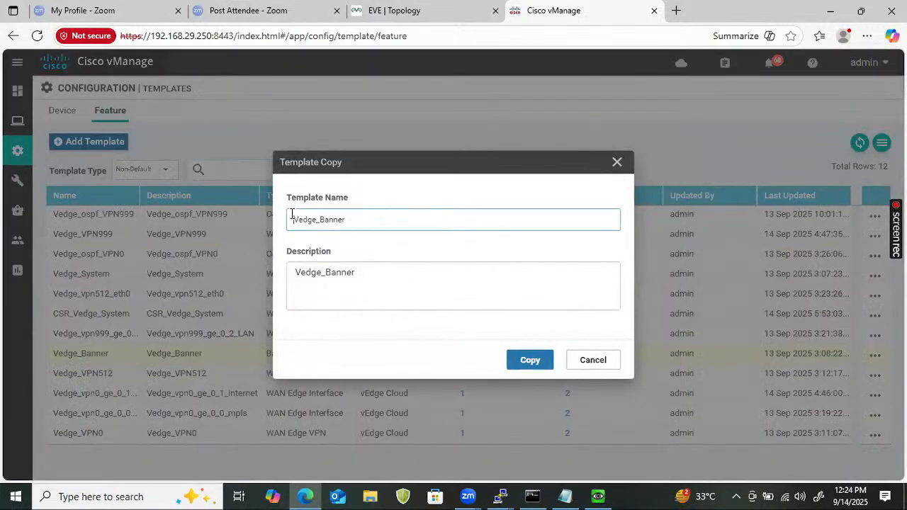
type("CSR")
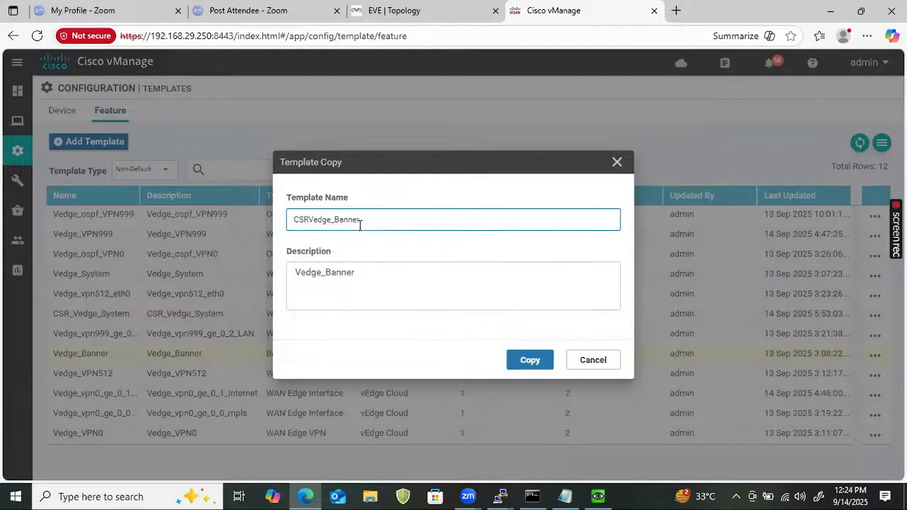
type("_")
key("Delete")
type("C")
double_click(340, 222)
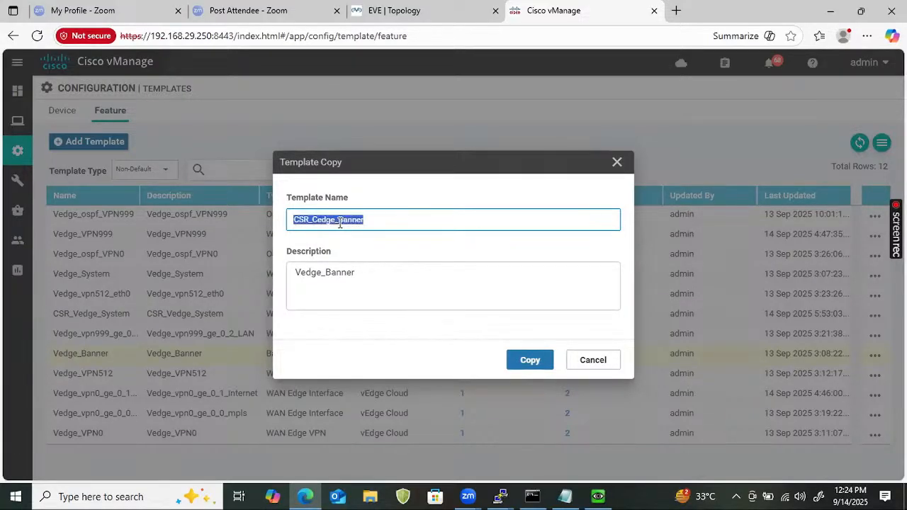
left_click_drag(359, 269, 278, 262)
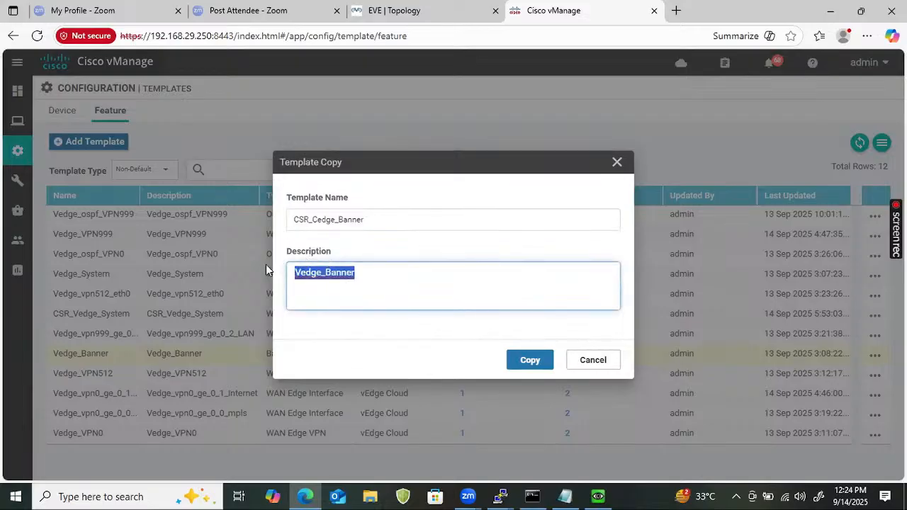
key("ctrl+v")
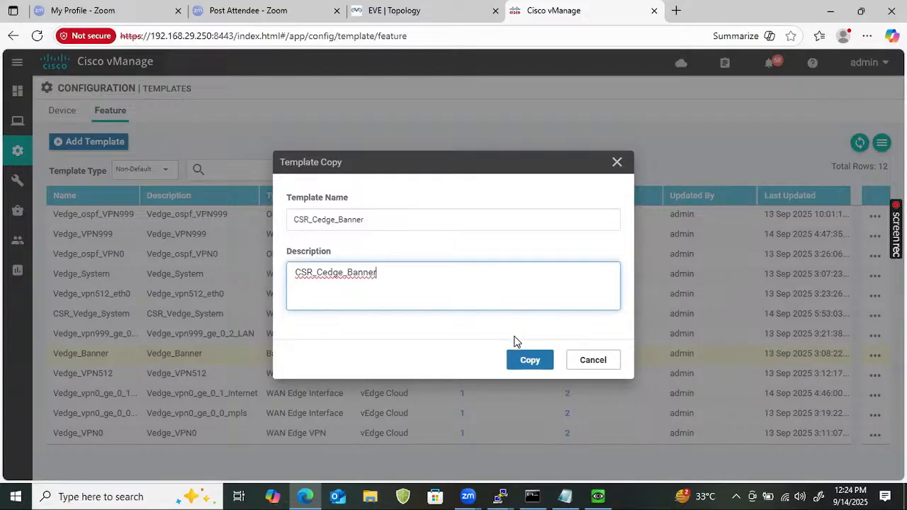
left_click(530, 360)
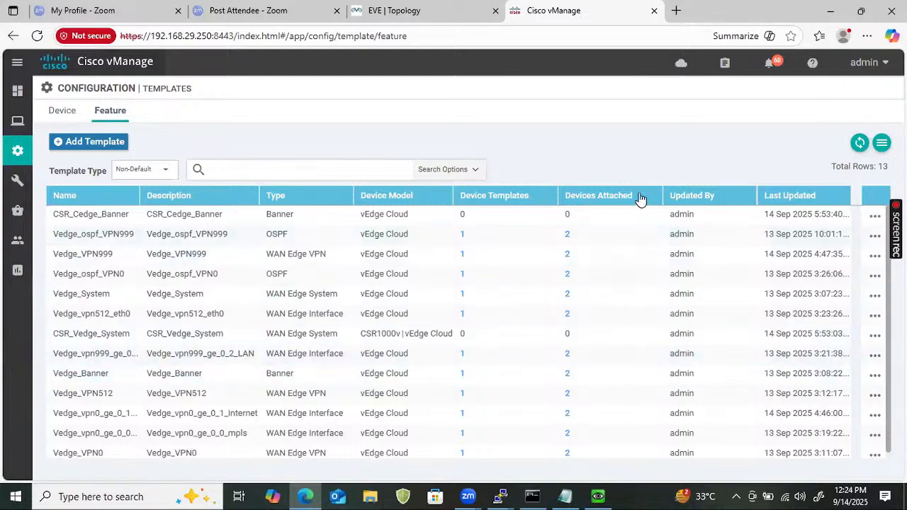
Search 'CSR' in CSR_Cedge_Banner's Change Device Models dialog and add CSR1000v
left_click(877, 217)
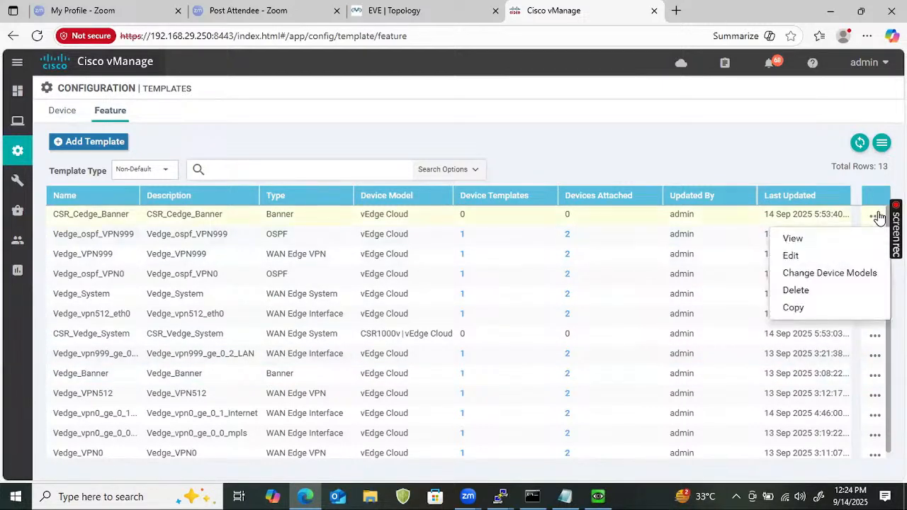
left_click(807, 274)
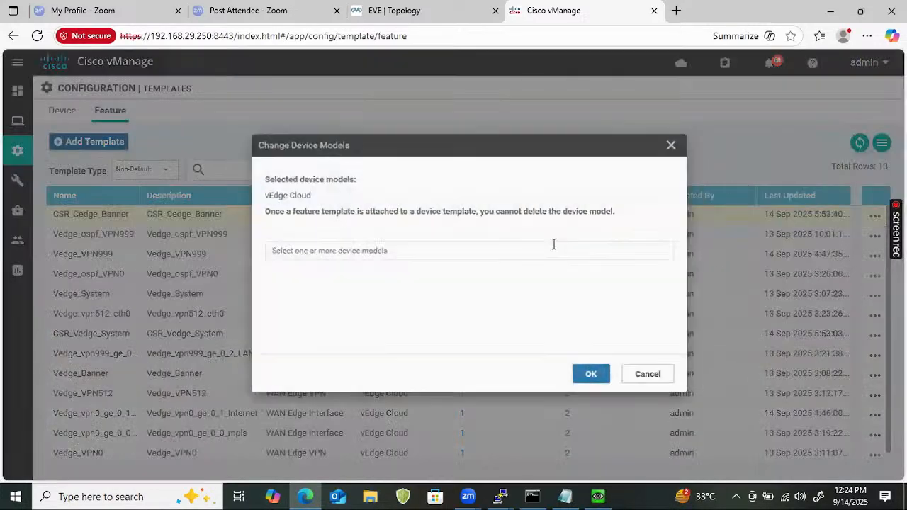
left_click(341, 254)
left_click(328, 281)
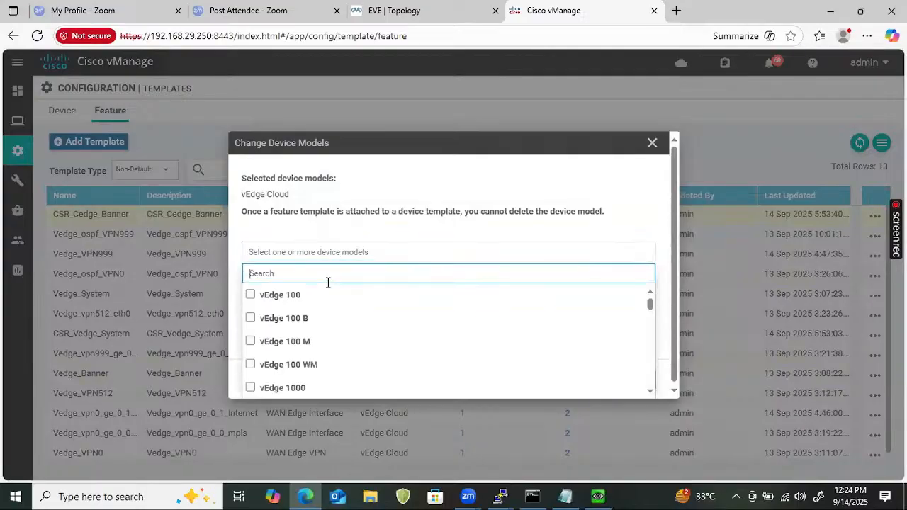
type("ve")
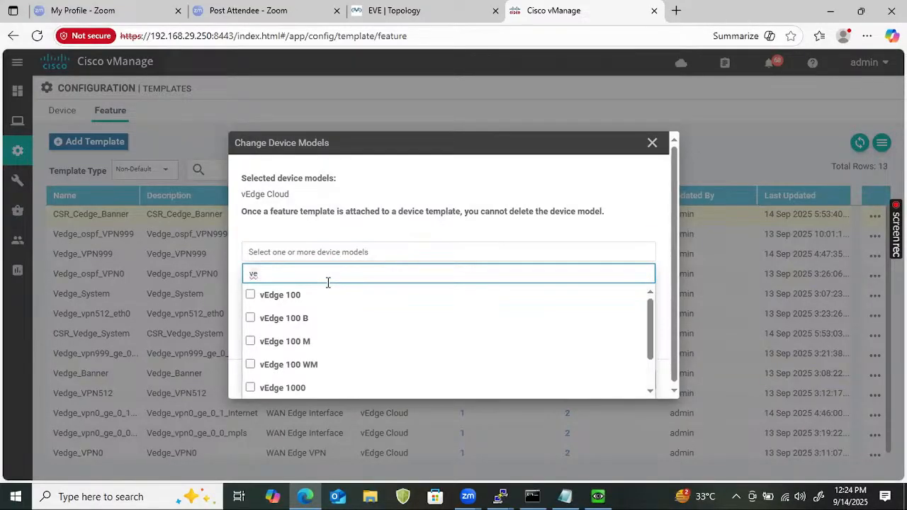
type("d")
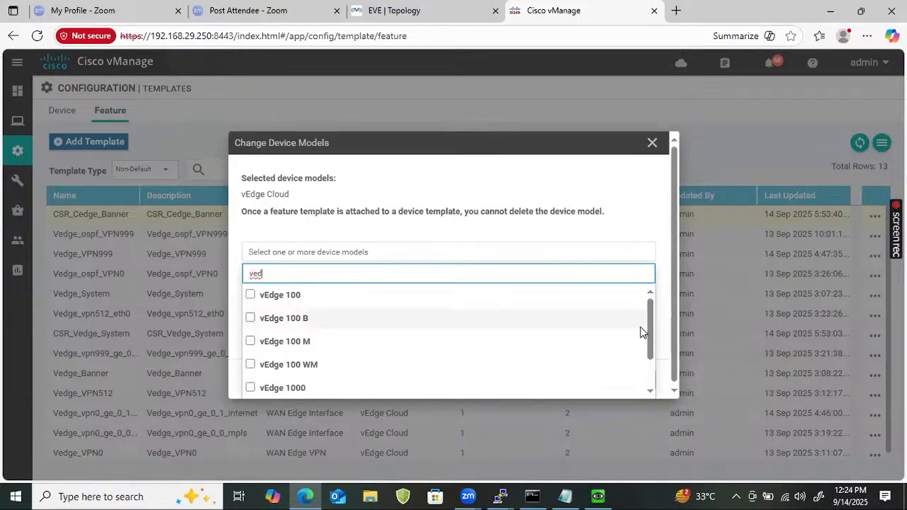
left_click_drag(652, 324, 653, 354)
scroll(625, 287, "up", 2)
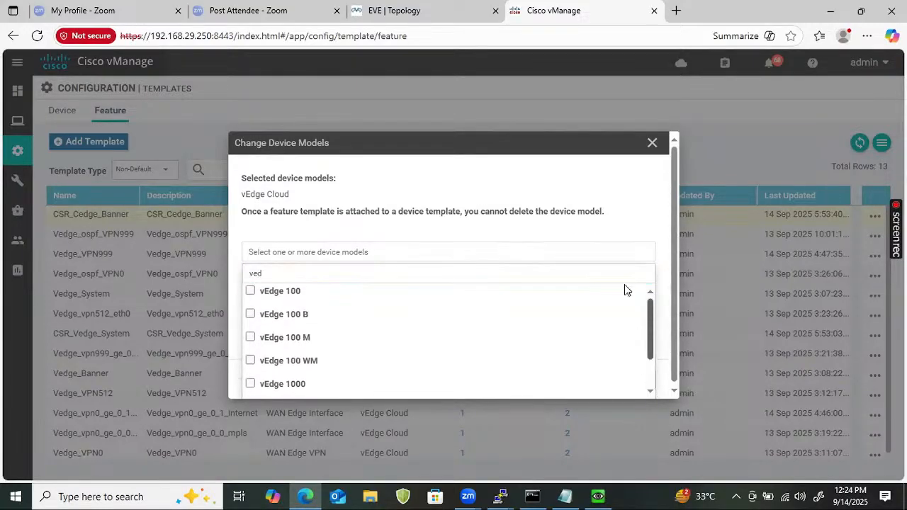
left_click(318, 276)
key("ctrl+a")
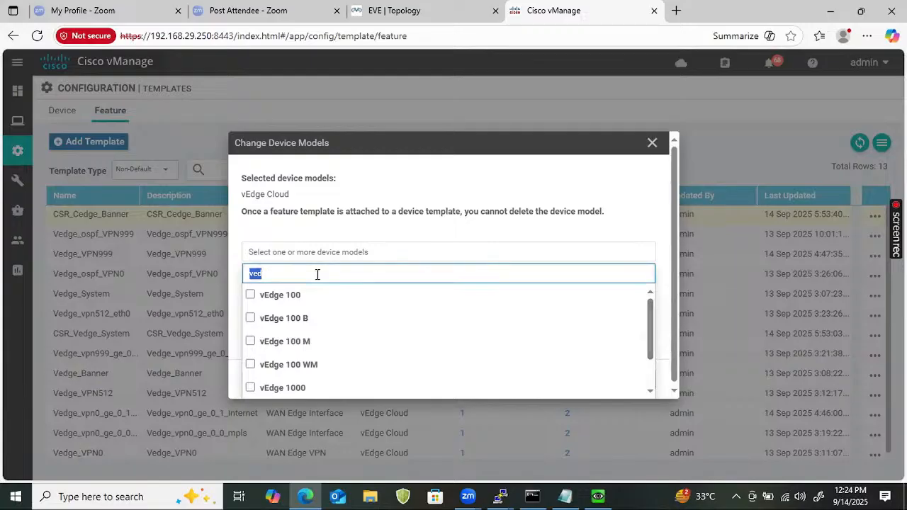
type("CSR")
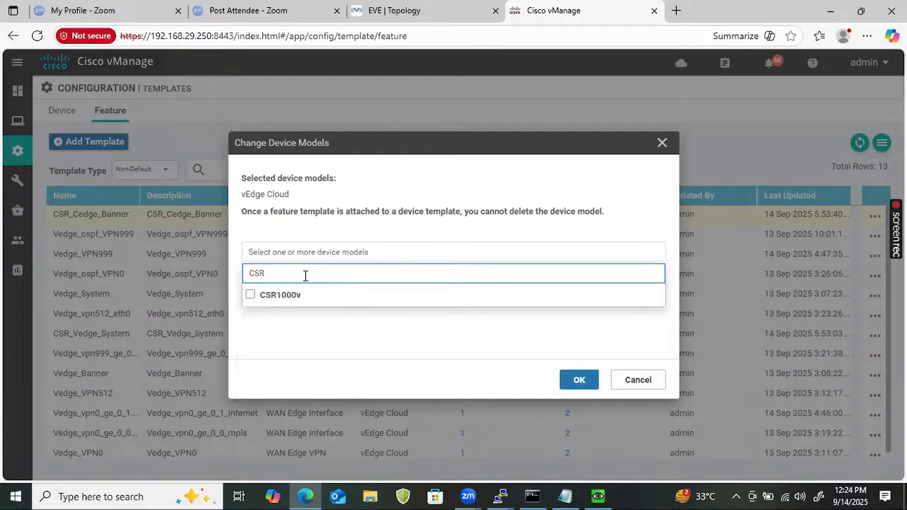
left_click(251, 294)
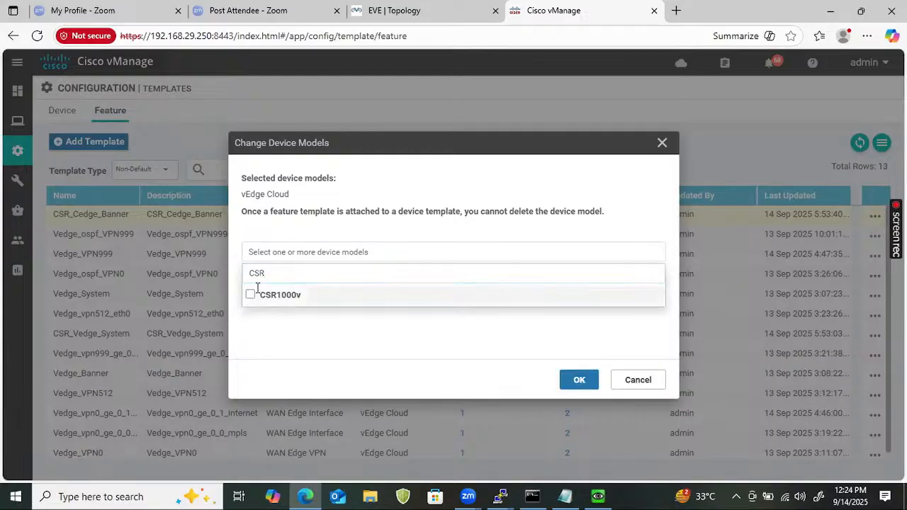
left_click(560, 379)
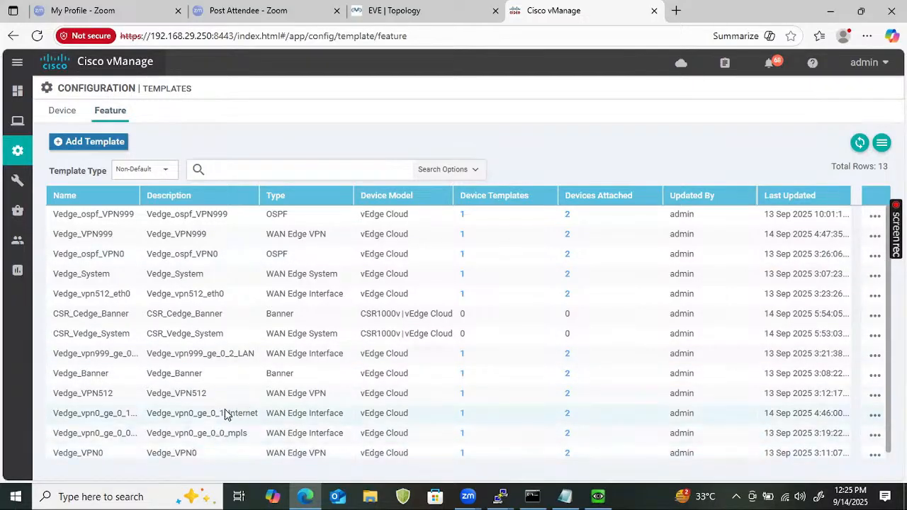
Start a copy of Vedge_VPN0 and rename it CSR_Cedge_VPN0
left_click(875, 453)
left_click(822, 442)
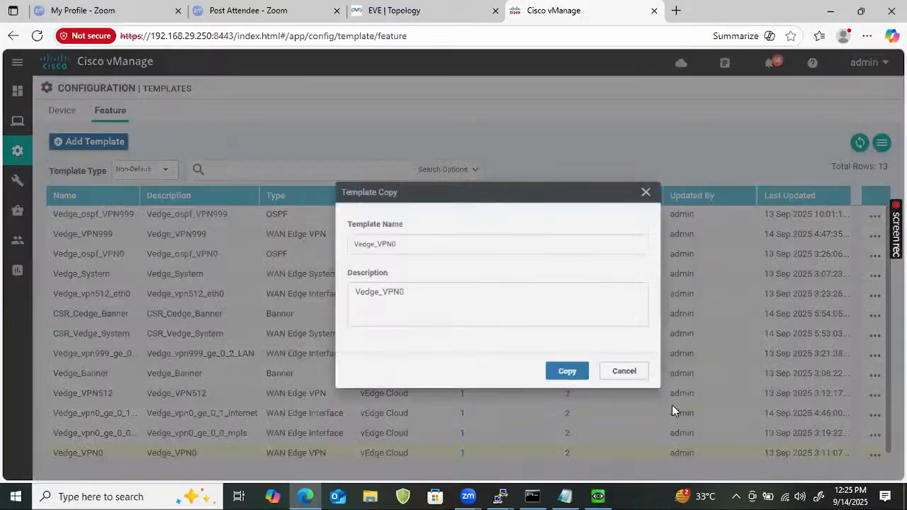
left_click(296, 224)
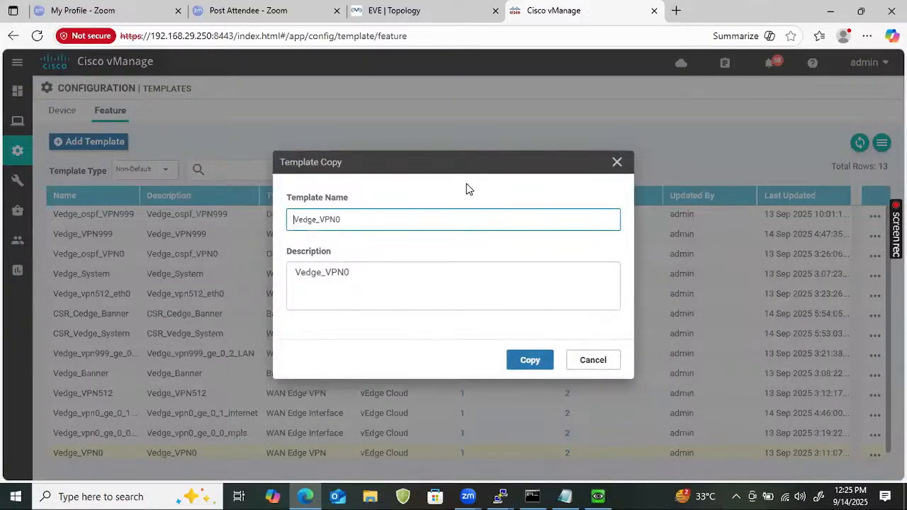
type("CSR_")
key("Delete")
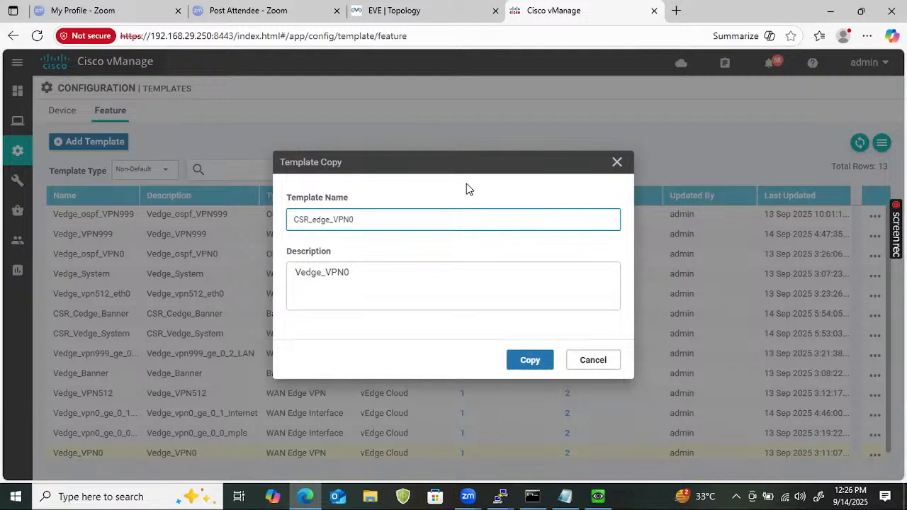
type("C")
key("Delete")
key("BackSpace")
type("Ce")
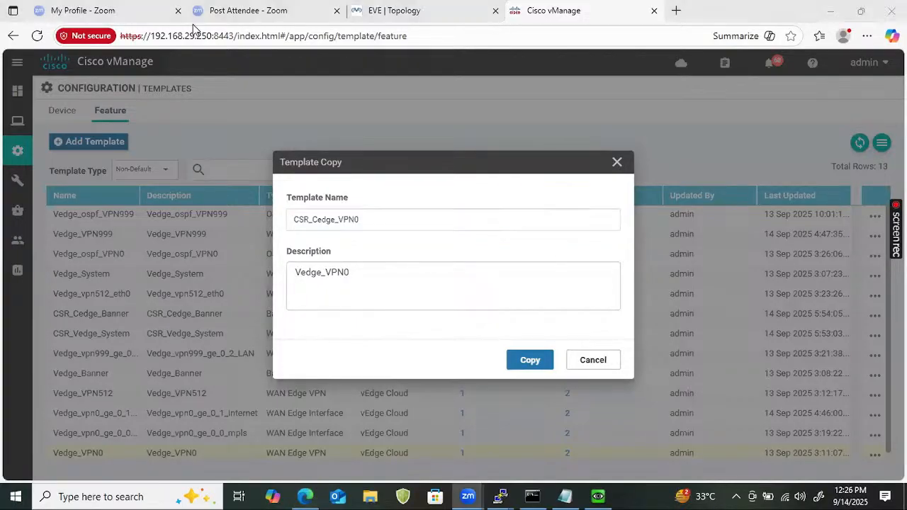
Set the description to CSR_Cedge_VPN0 and create the copied template
double_click(371, 214)
key("ctrl+c")
left_click(374, 272)
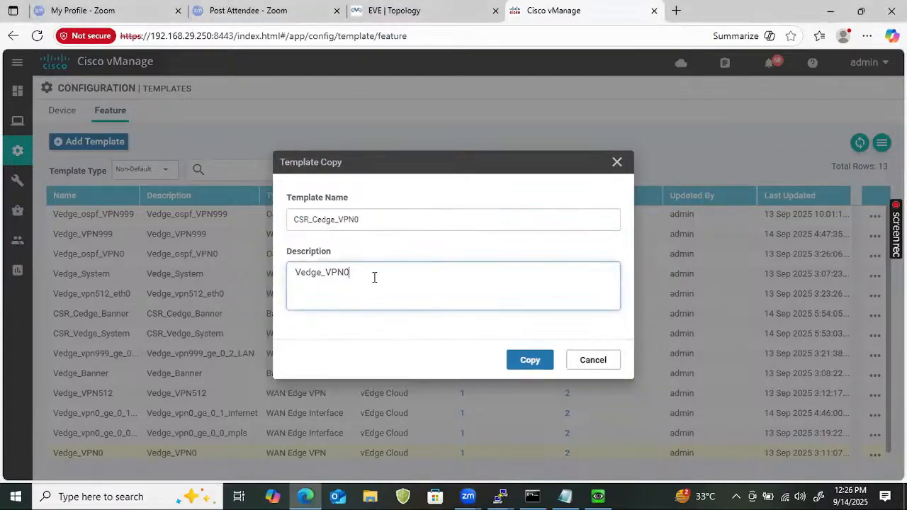
key("ctrl+a")
key("ctrl+v")
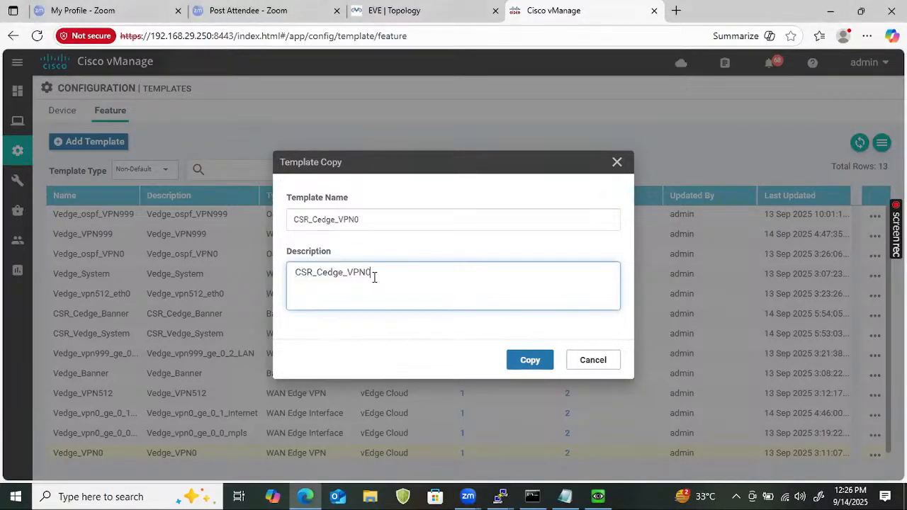
left_click(531, 369)
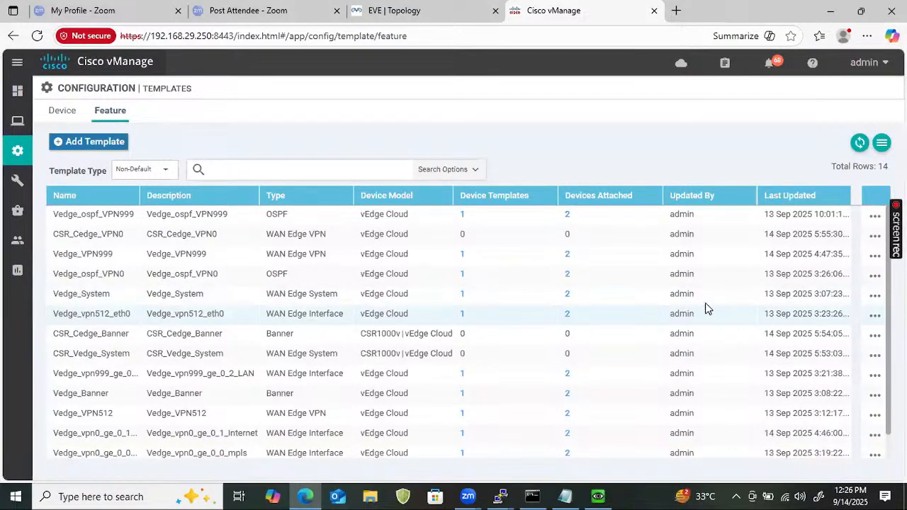
Add CSR1000v to CSR_Cedge_VPN0's device models via a 'csr' search
left_click(874, 237)
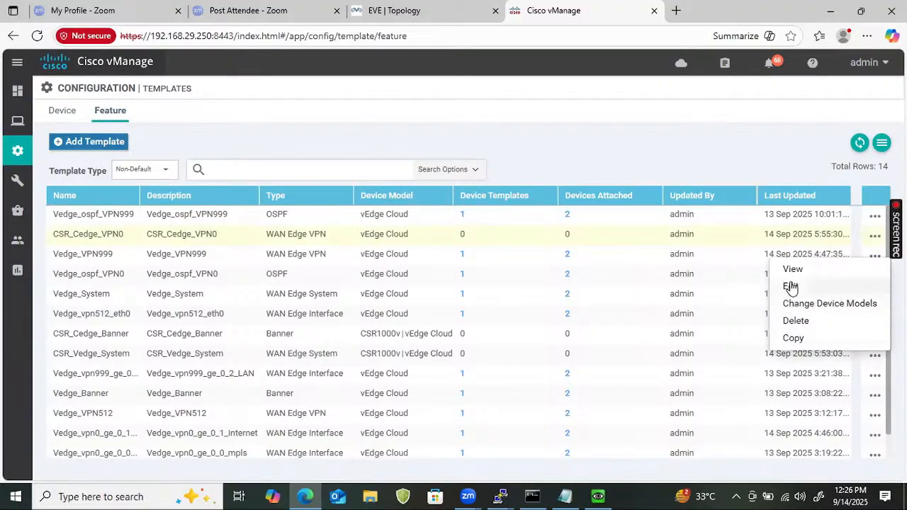
left_click(790, 306)
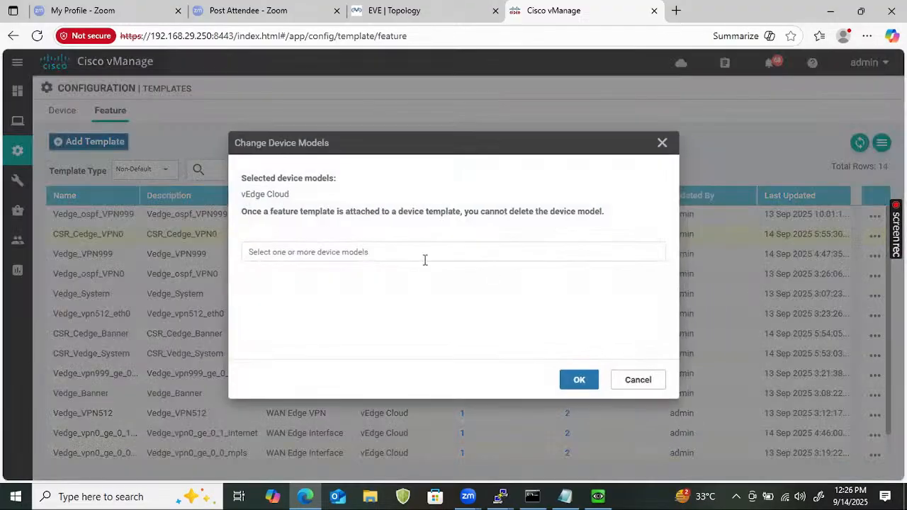
left_click(370, 255)
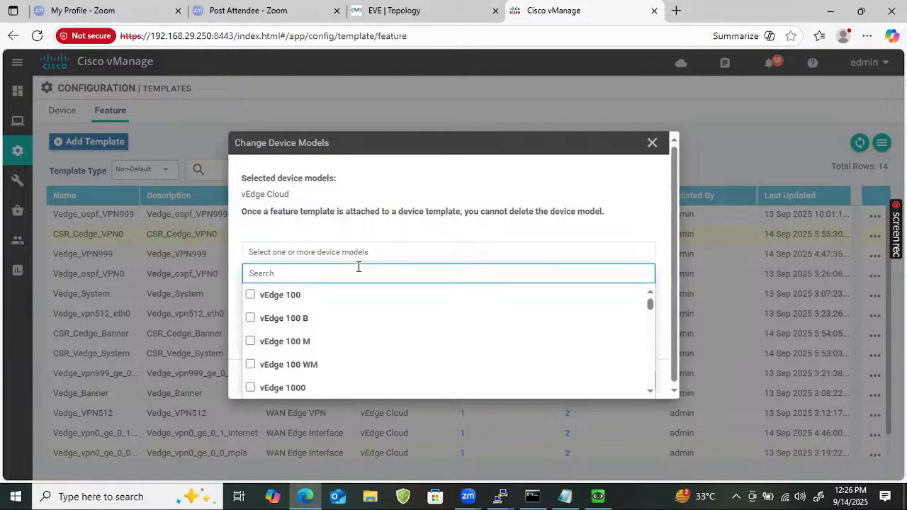
type("csr")
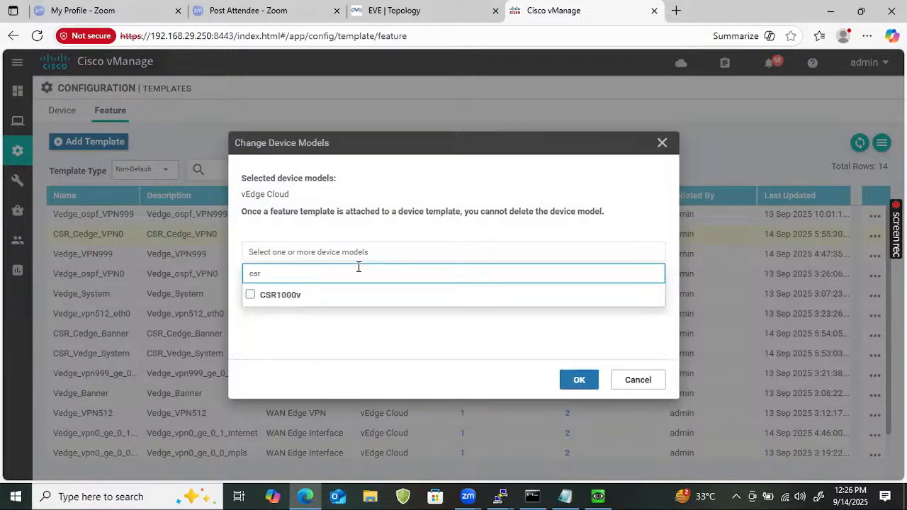
left_click(251, 294)
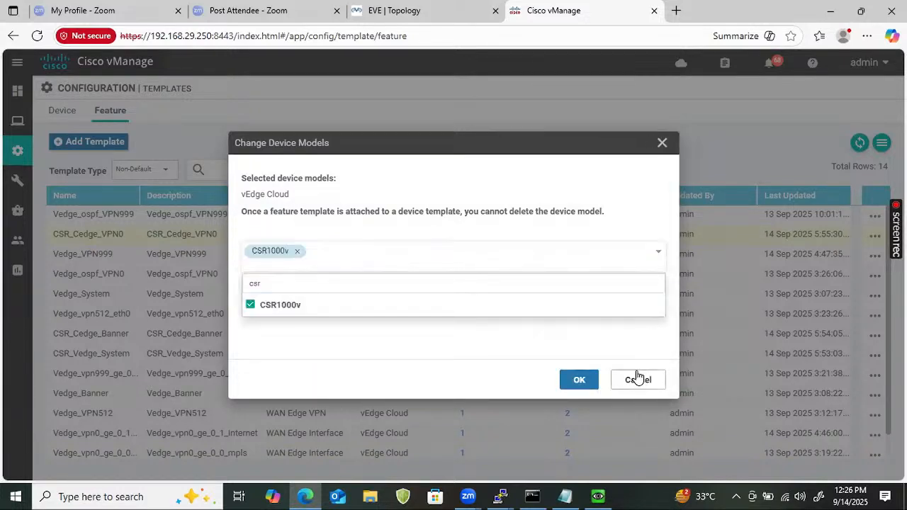
left_click(583, 384)
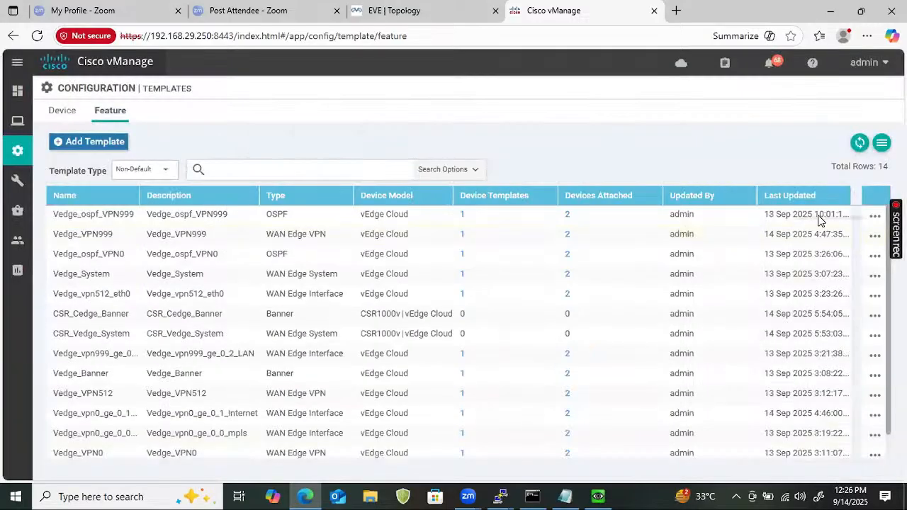
Filter the feature template list to templates matching 'vpn'
left_click(241, 166)
type("v")
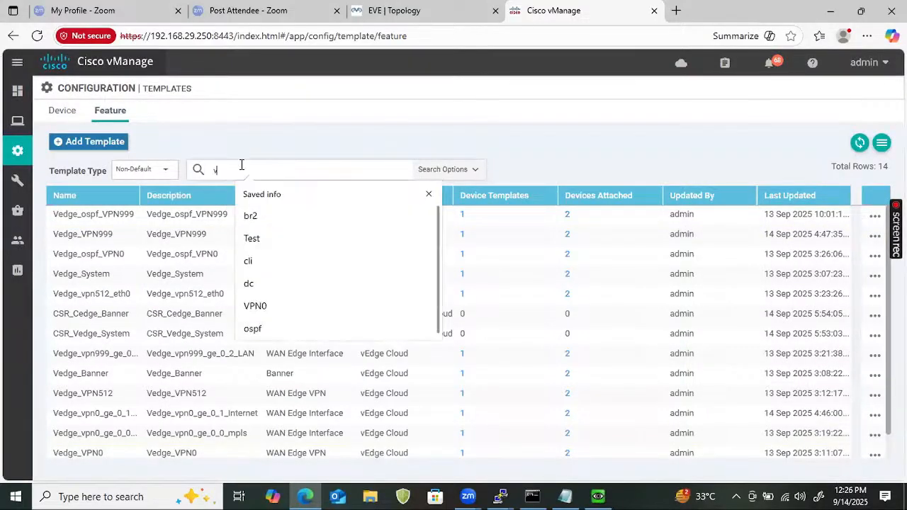
type("pn")
key("Return")
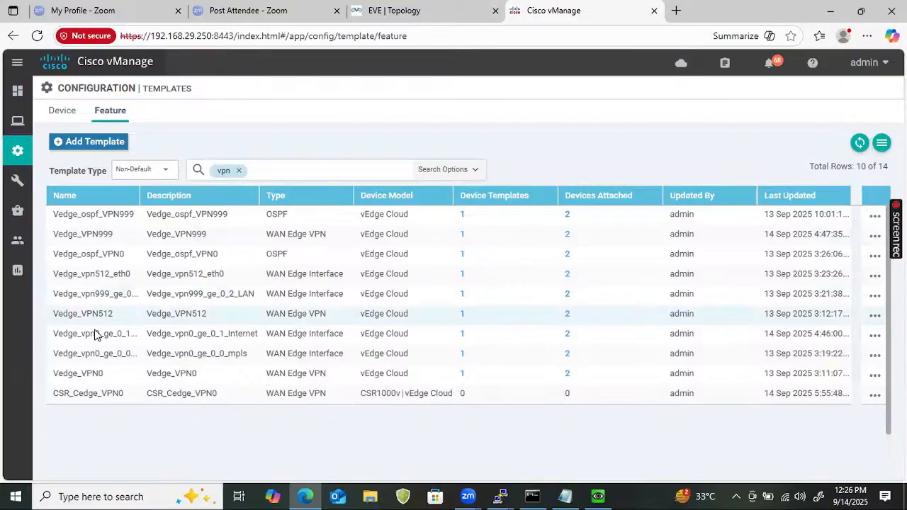
Copy Vedge_VPN512 as CSR_Cedge_VPN512, using that name as the description
left_click(875, 316)
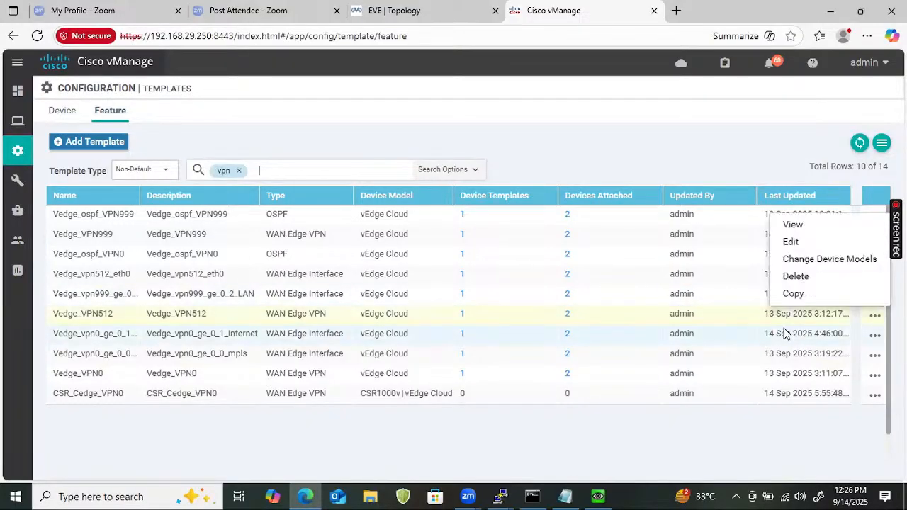
left_click(795, 293)
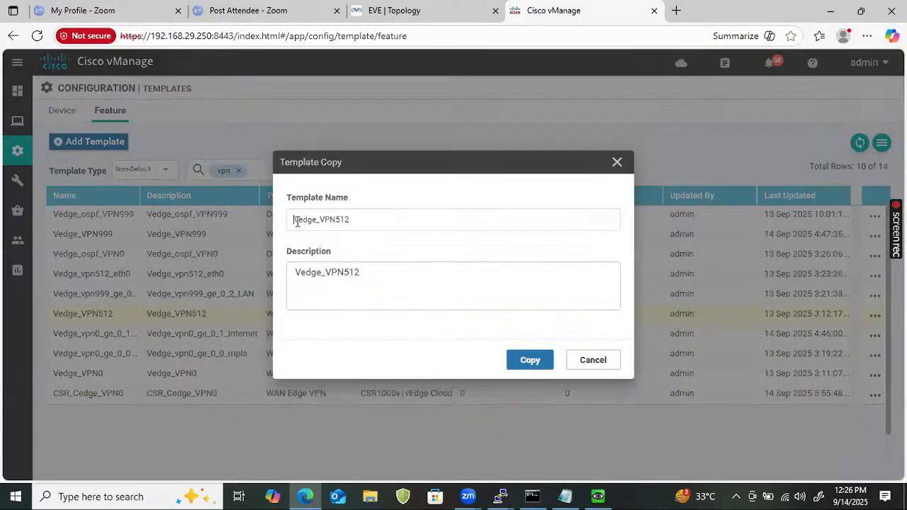
type("CSR")
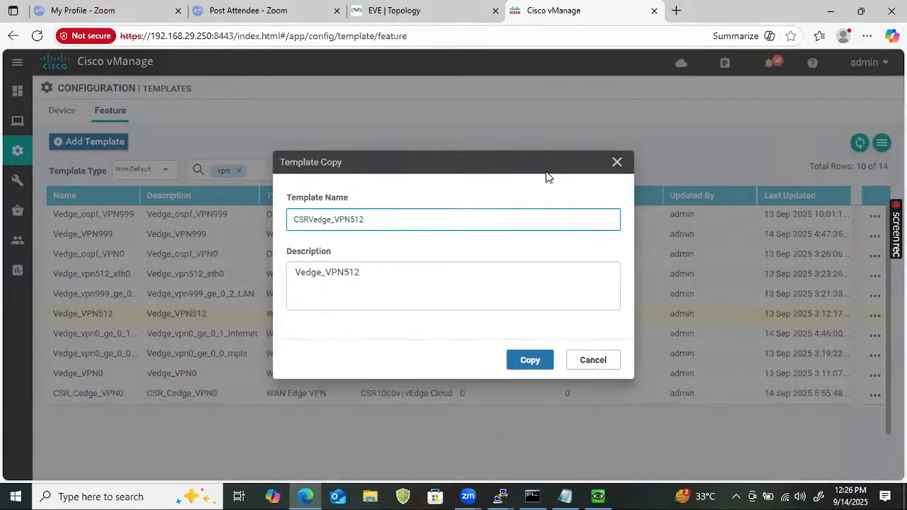
type("_")
key("Delete")
type("C")
key("ctrl+a")
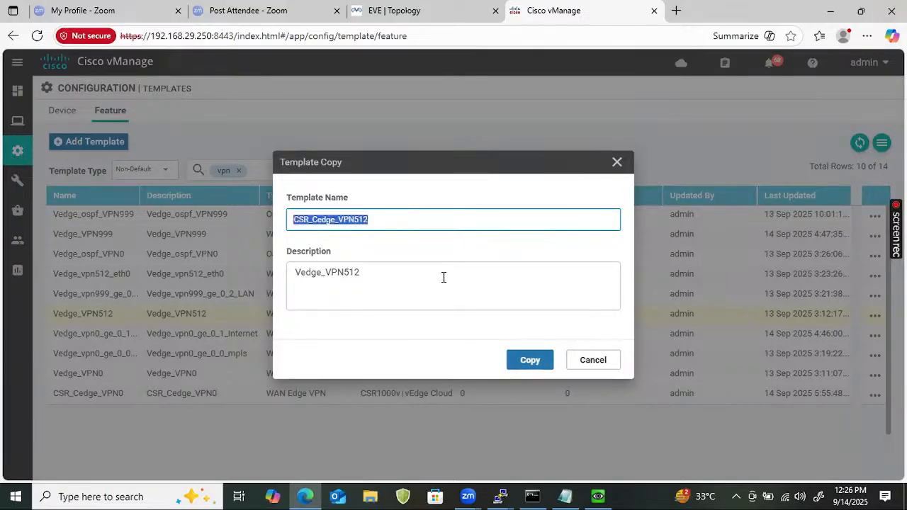
left_click(444, 277)
key("ctrl+a")
key("ctrl+v")
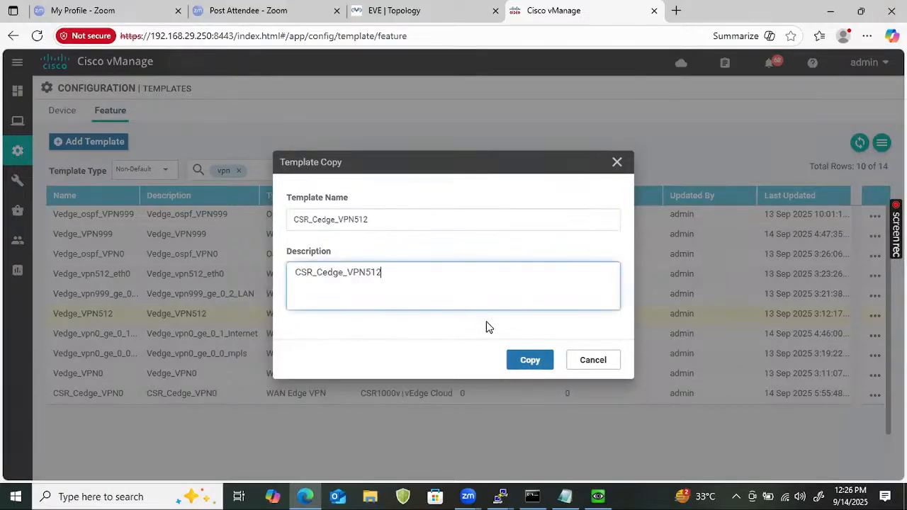
left_click(529, 363)
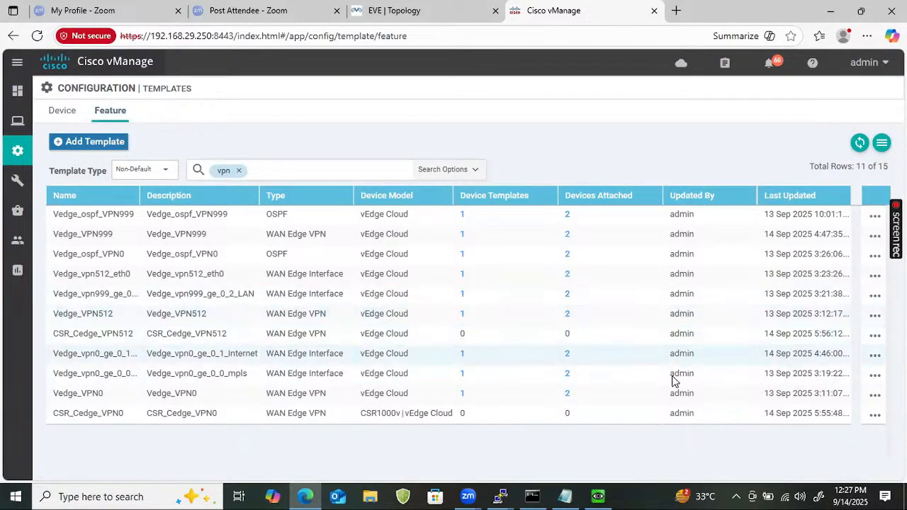
Search 'CSR' in CSR_Cedge_VPN512's Change Device Models dialog and tick CSR1000v
left_click(874, 336)
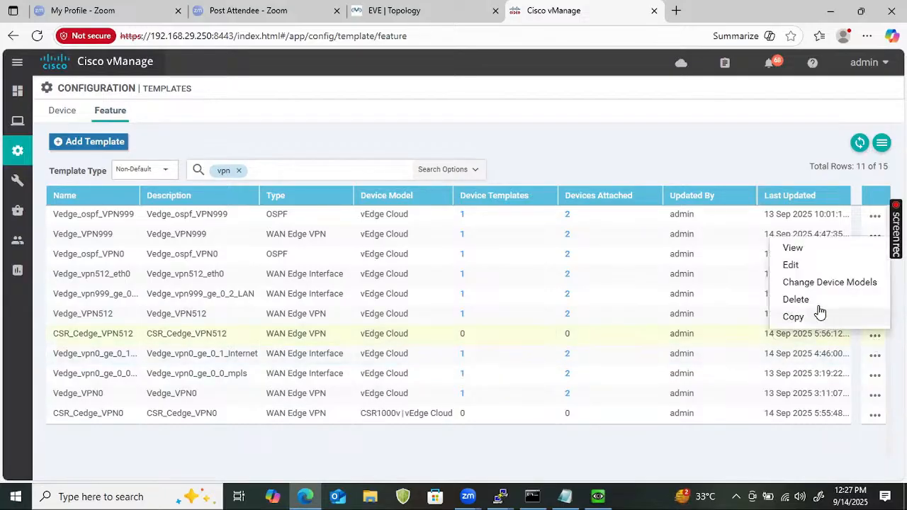
left_click(818, 282)
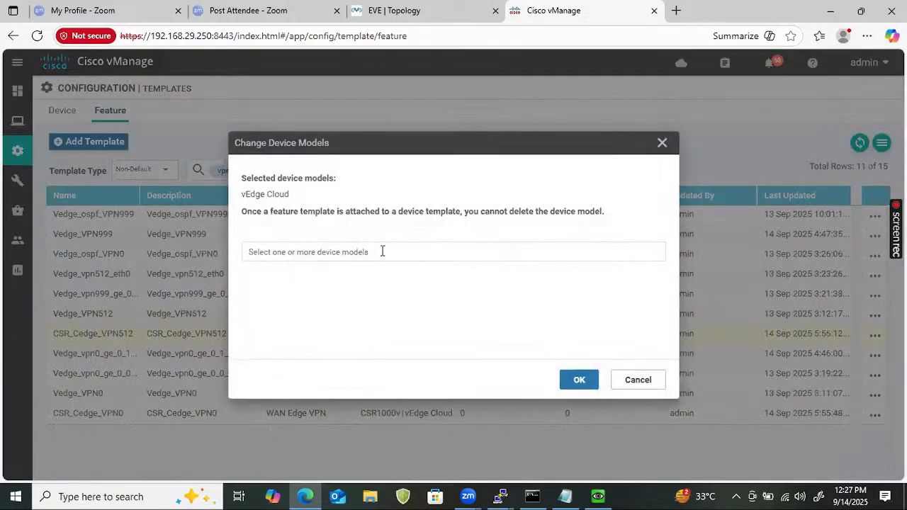
left_click(385, 250)
left_click(365, 272)
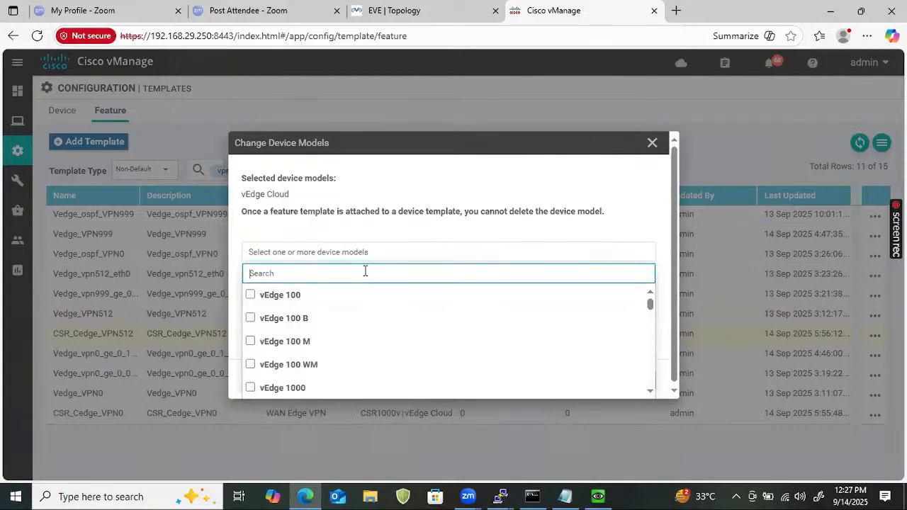
type("CSR")
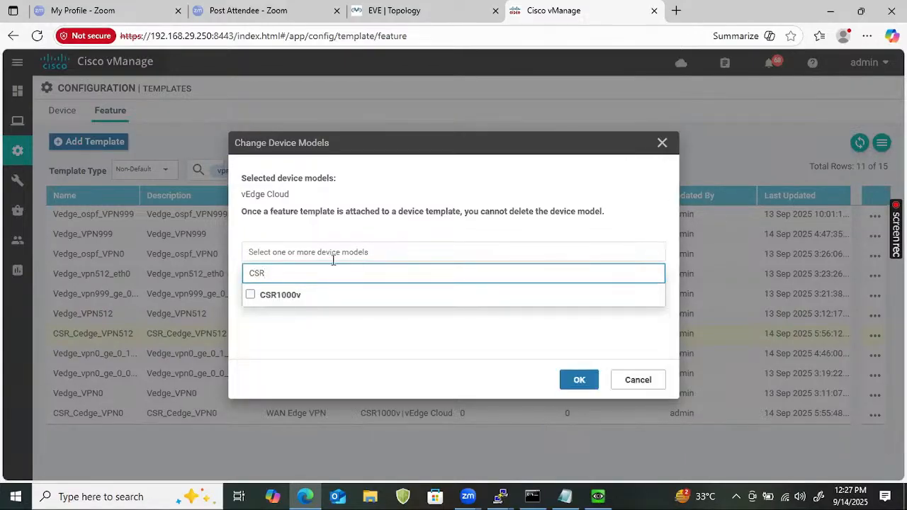
left_click(250, 294)
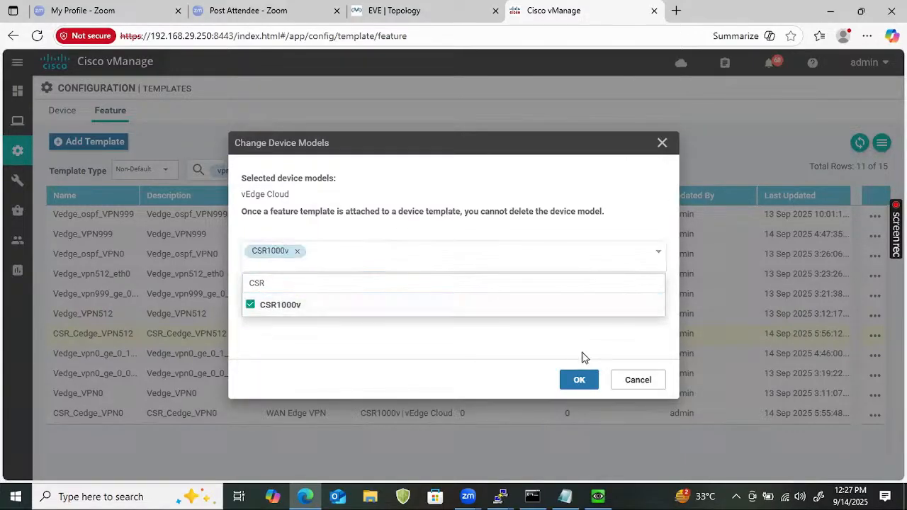
left_click(579, 381)
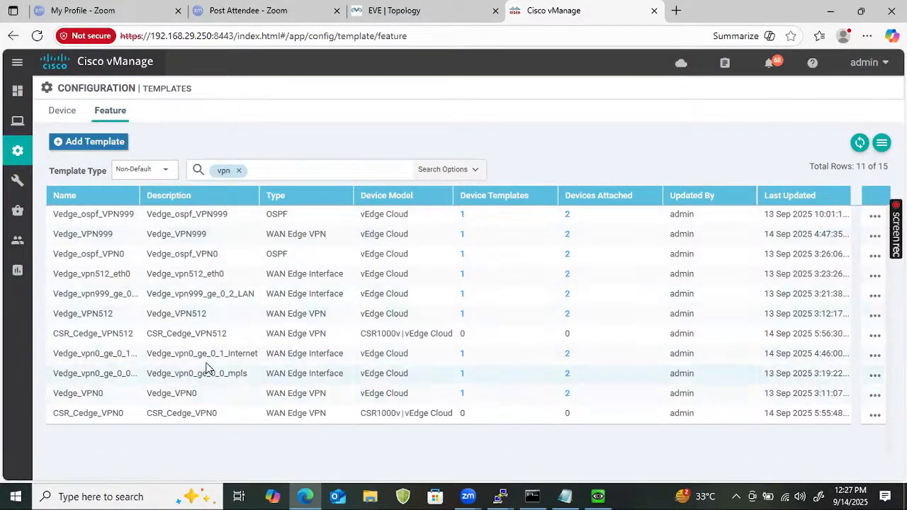
Copy Vedge_VPN999 as CSR_Cedge_VPN999, pasting that name into the description
left_click(874, 236)
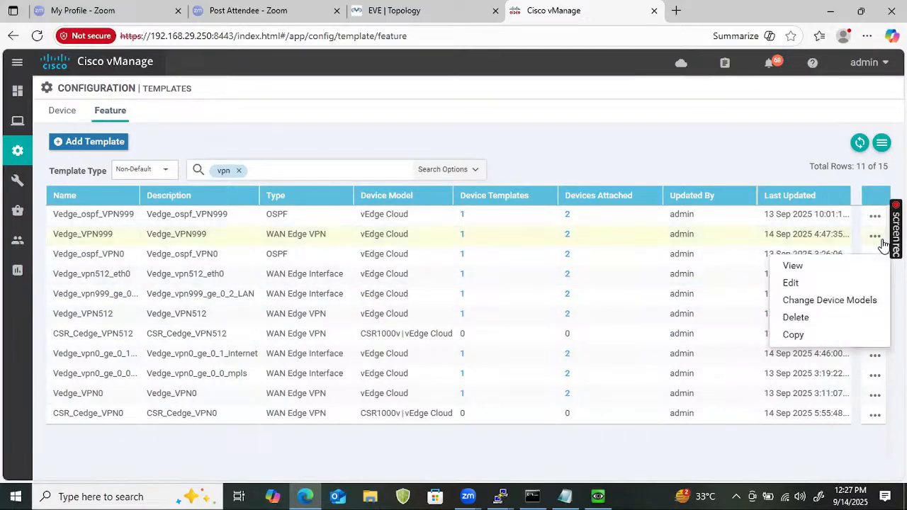
left_click(818, 336)
left_click(294, 219)
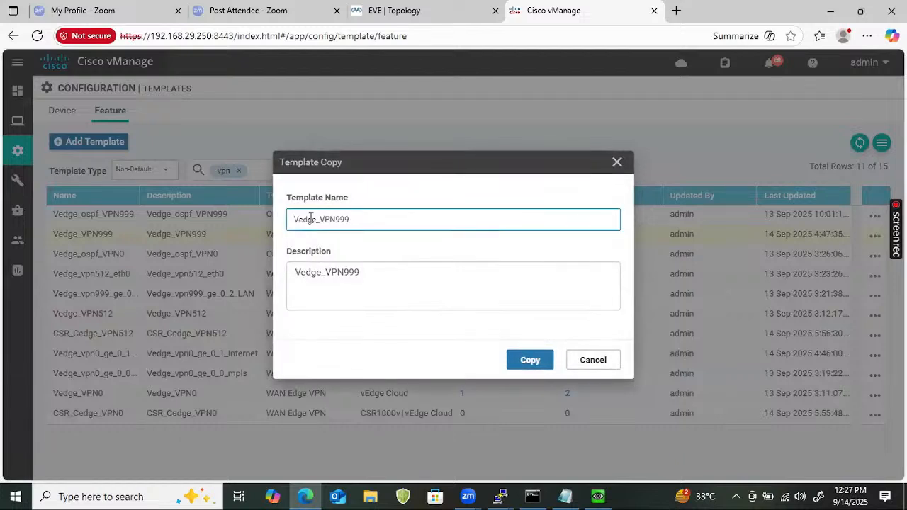
key("Delete")
type("CSR_")
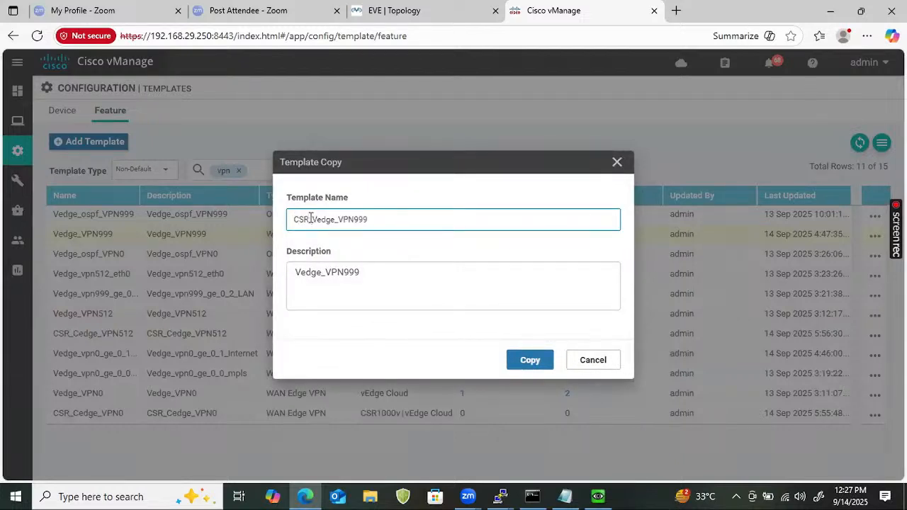
type("V")
key("BackSpace")
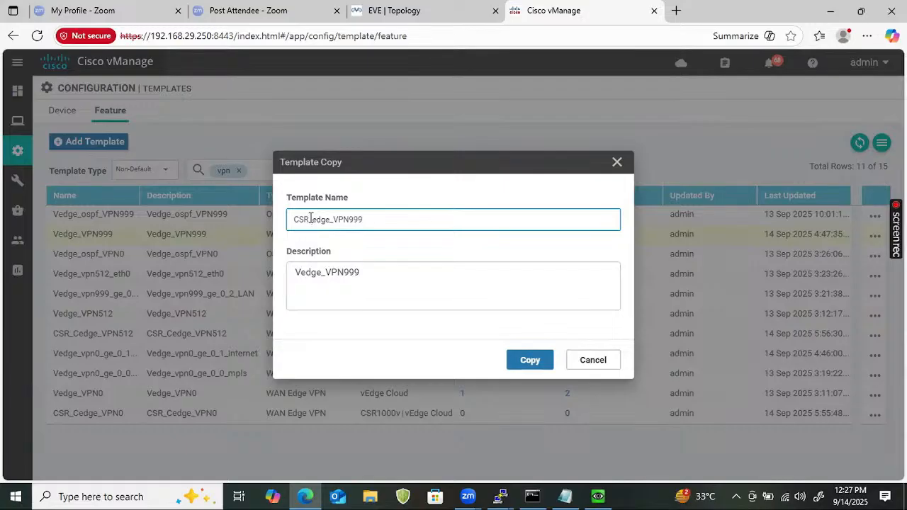
type("C")
double_click(391, 224)
left_click(385, 265)
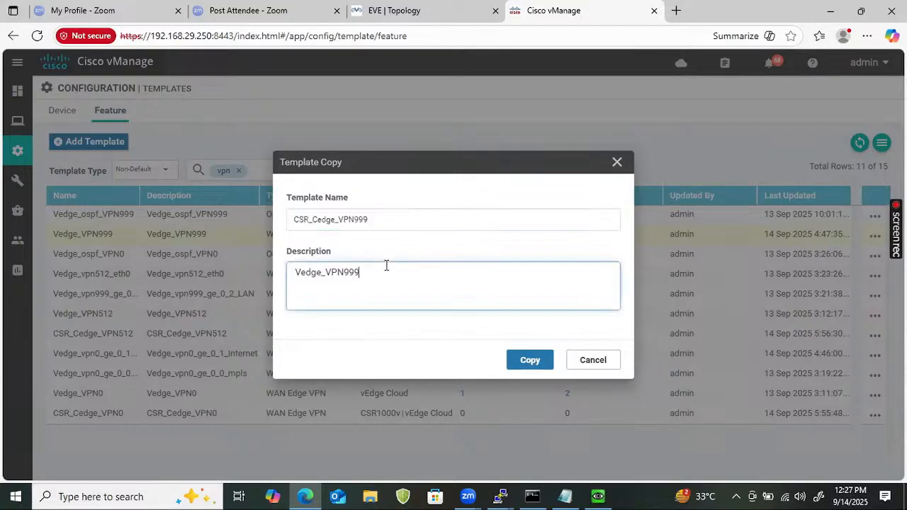
key("ctrl+a")
key("ctrl+v")
left_click(528, 361)
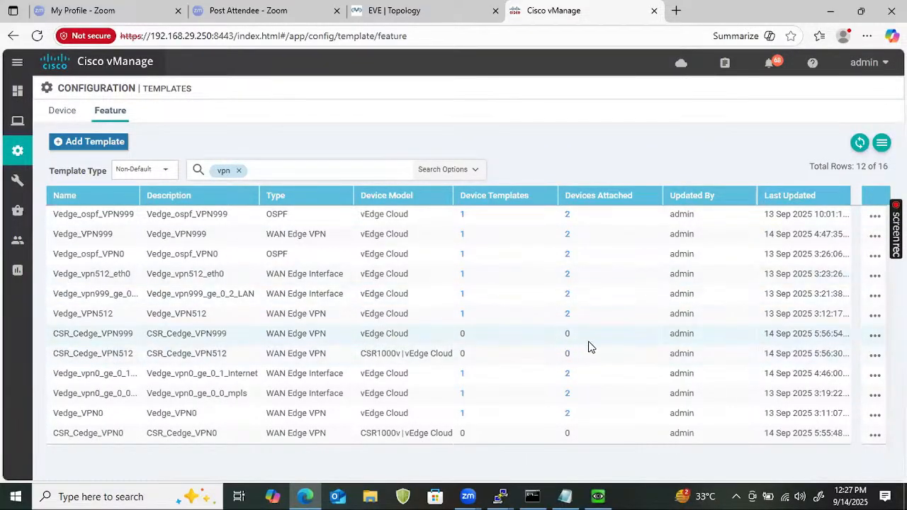
Add CSR1000v to CSR_Cedge_VPN999's device models alongside vEdge Cloud
left_click(876, 336)
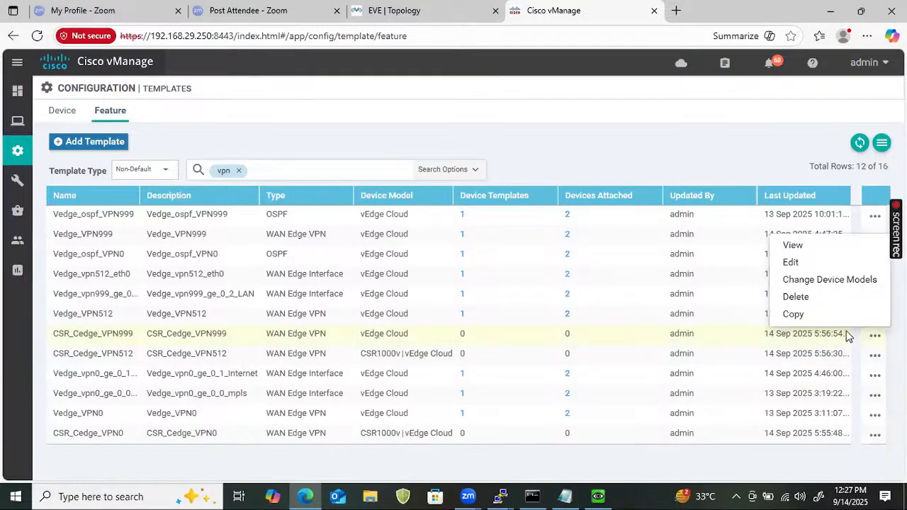
left_click(814, 280)
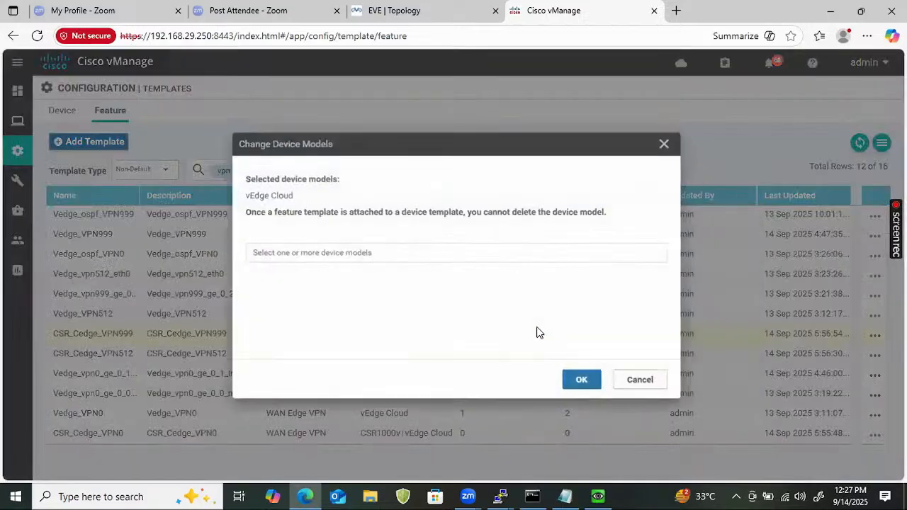
left_click(404, 249)
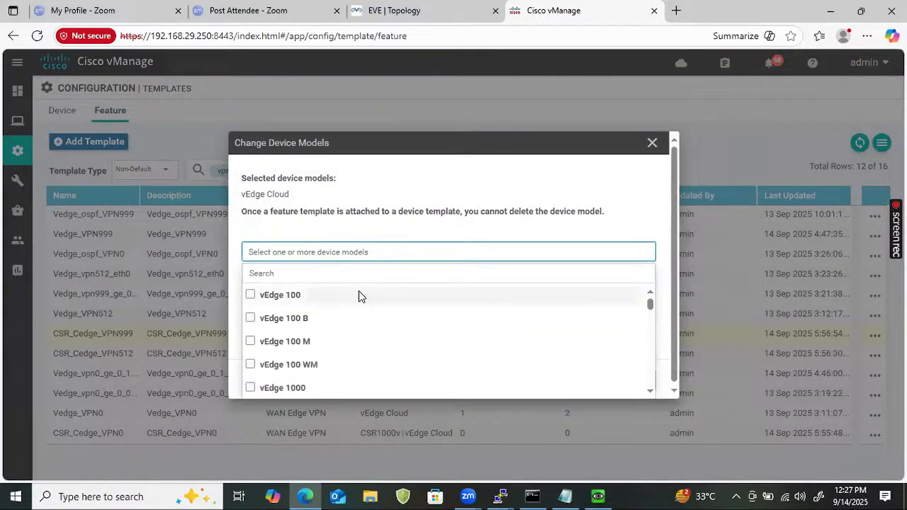
left_click(361, 267)
type("CSR")
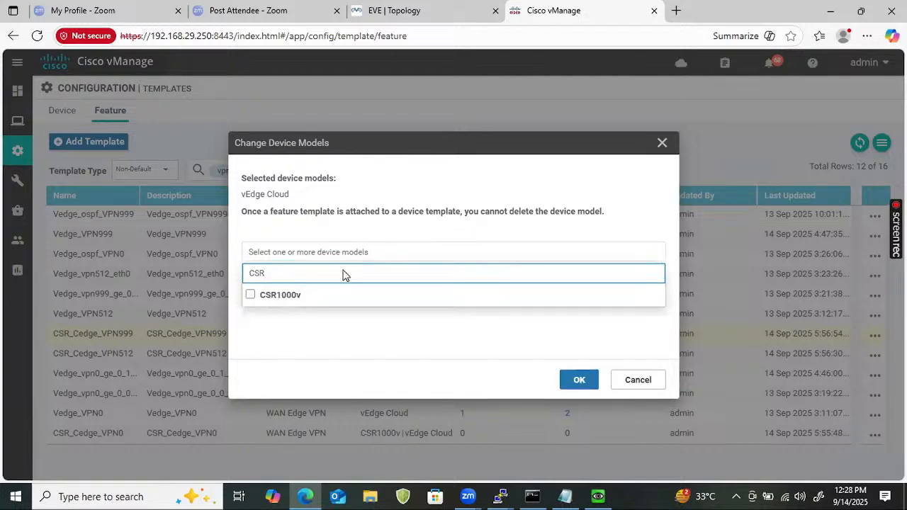
left_click(251, 294)
left_click(579, 383)
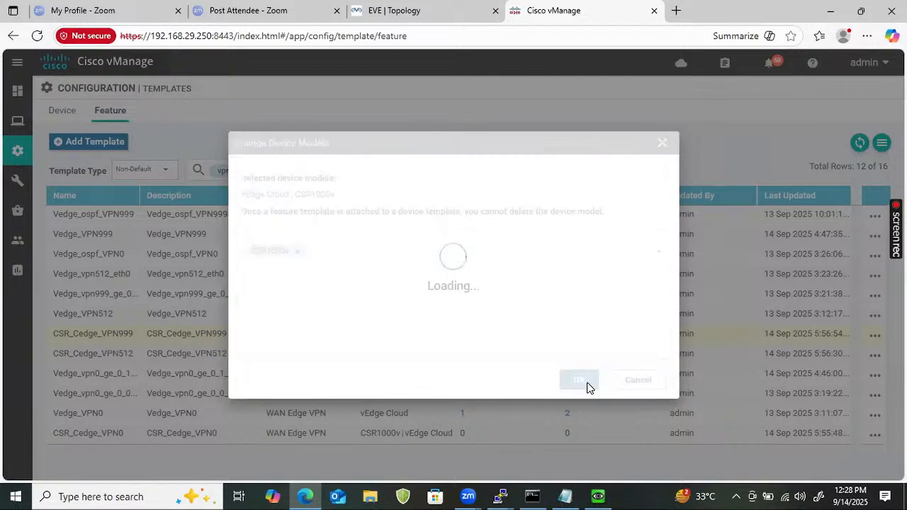
left_click(285, 172)
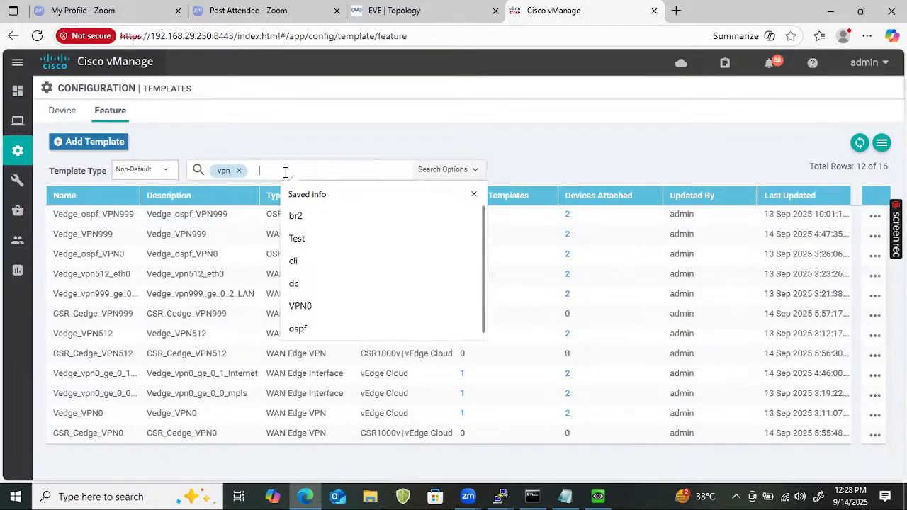
Filter the feature templates by 'mpls' so only Vedge_vpn0_ge_0_0_mpls is listed
key("BackSpace")
type("cSR")
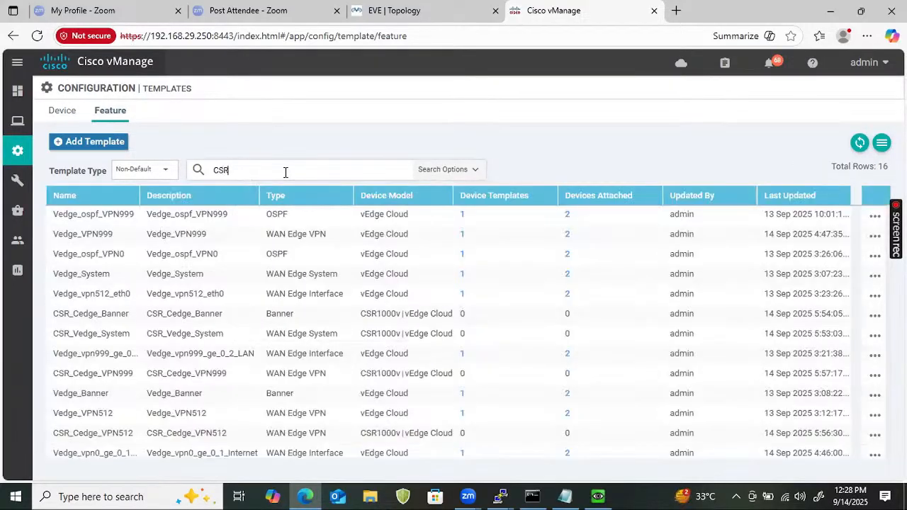
key("Return")
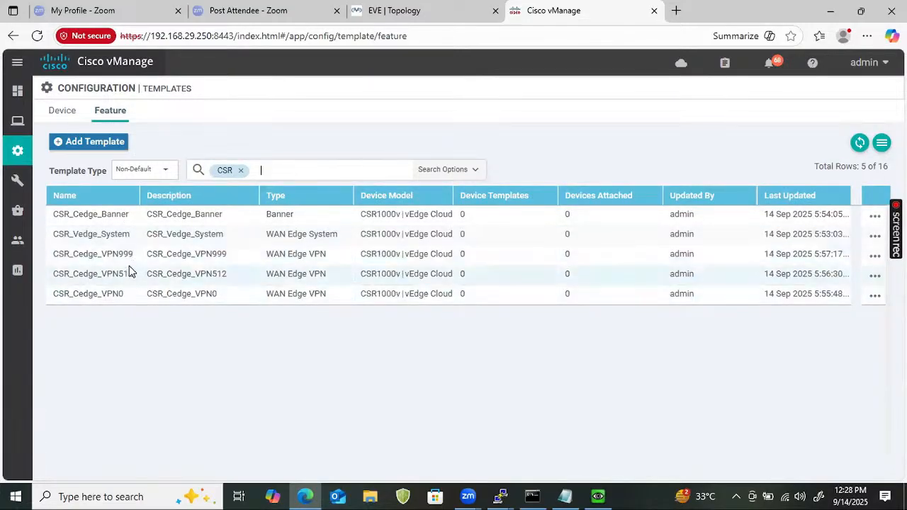
left_click(240, 171)
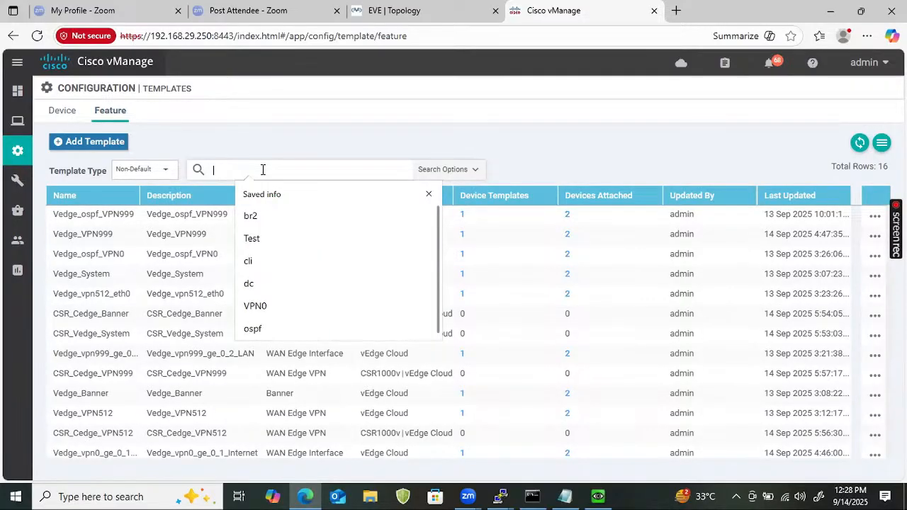
type("mpls")
key("Return")
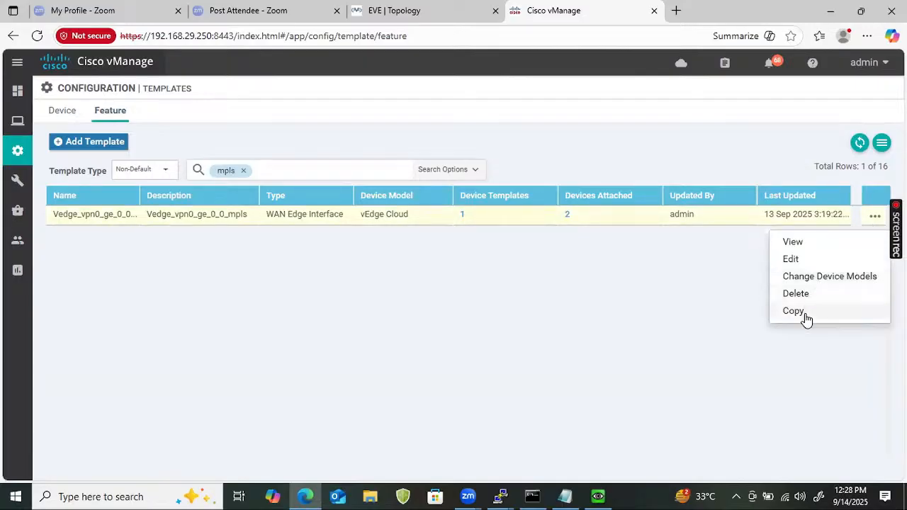
Copy Vedge_vpn0_ge_0_0_mpls as CSR_Cedge_vpn0_g1_mpls, using the new name as its description
left_click(803, 312)
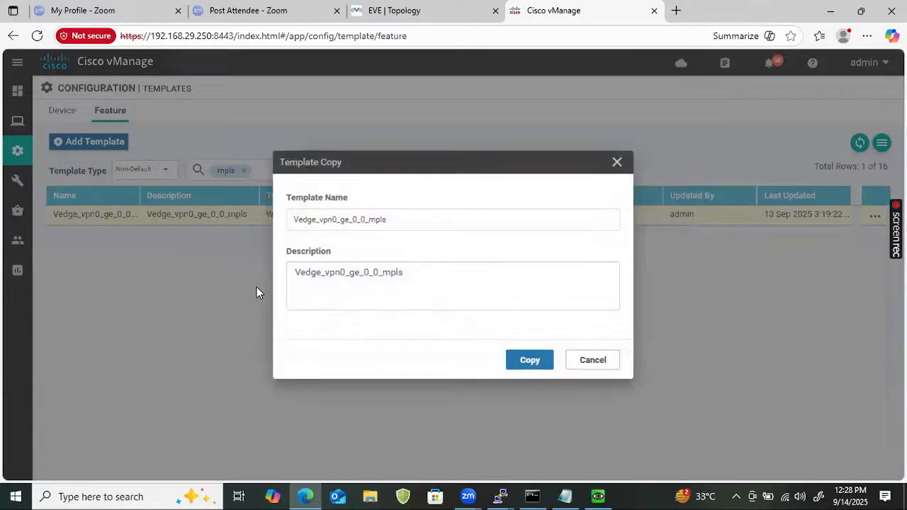
left_click(296, 219)
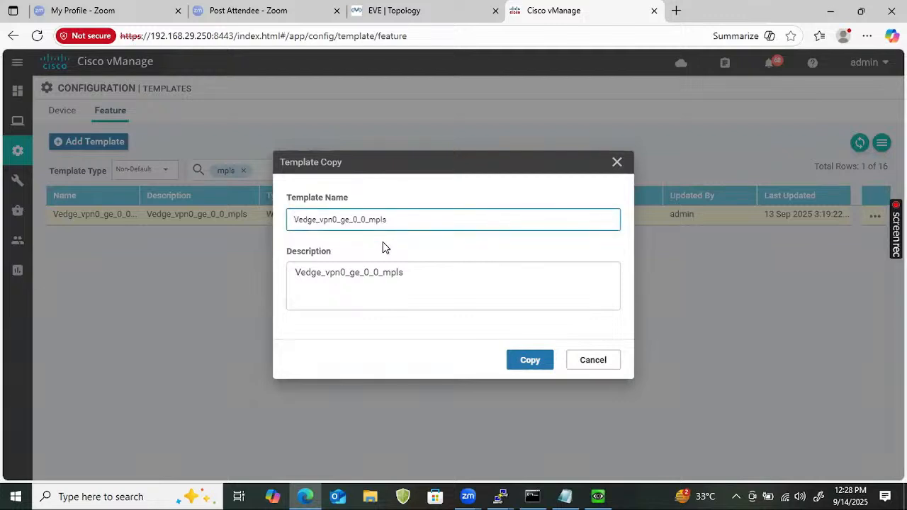
type("CSR_")
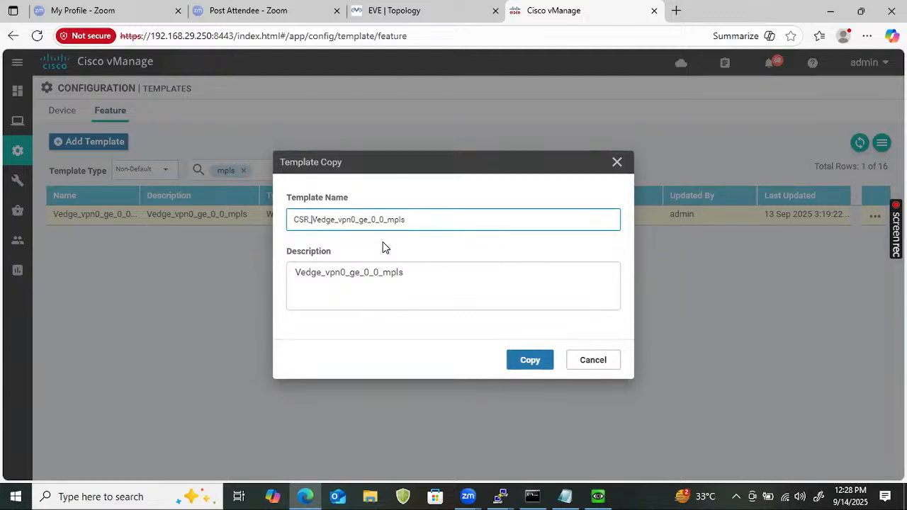
key("Delete")
type("C")
left_click(402, 224)
key("BackSpace")
key("BackSpace")
key("BackSpace")
key("BackSpace")
key("BackSpace")
key("BackSpace")
type("1_")
key("ctrl+a")
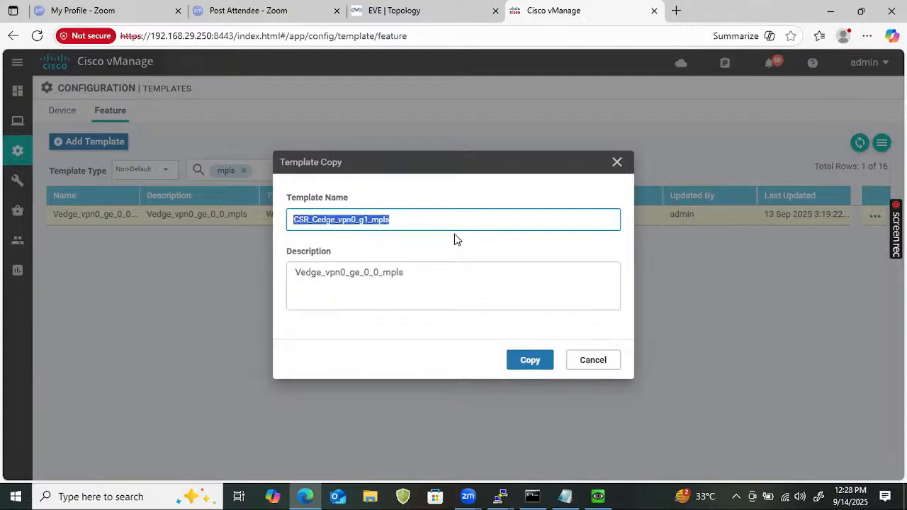
double_click(404, 275)
key("ctrl+v")
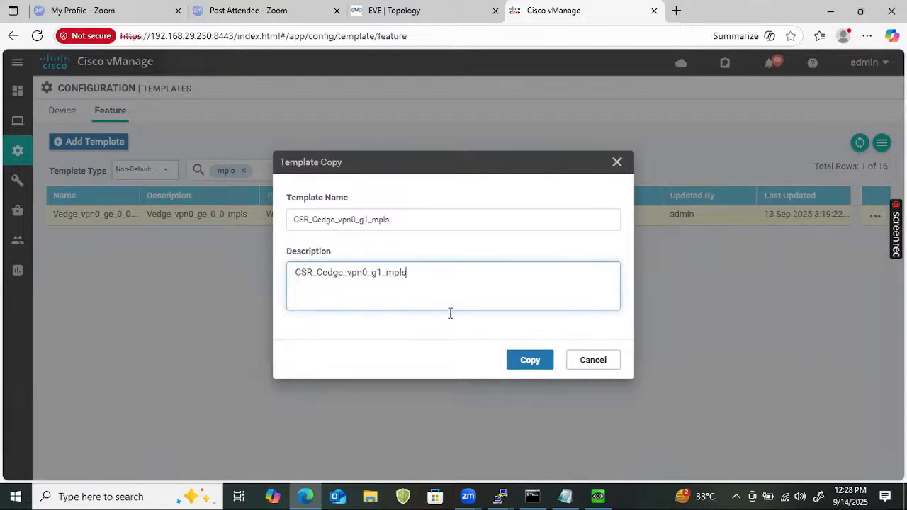
left_click(525, 365)
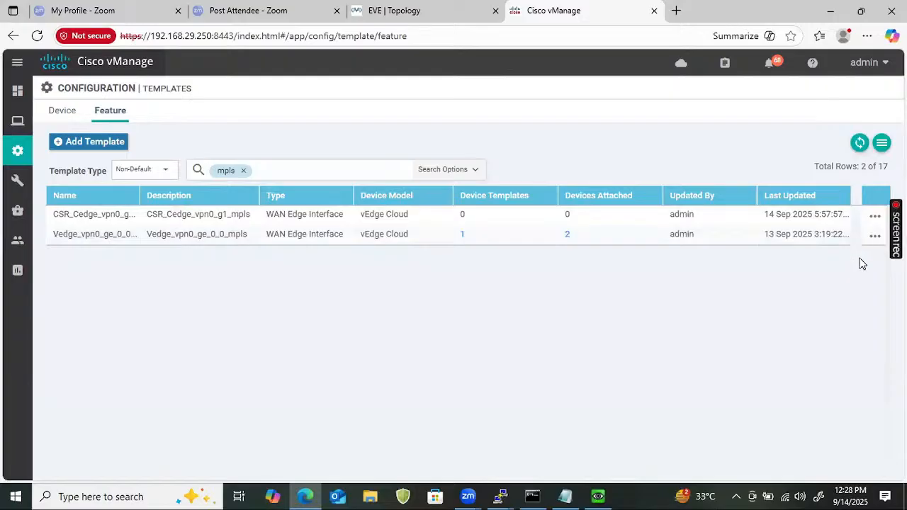
Add CSR1000v to CSR_Cedge_vpn0_g1_mpls's device models
left_click(875, 216)
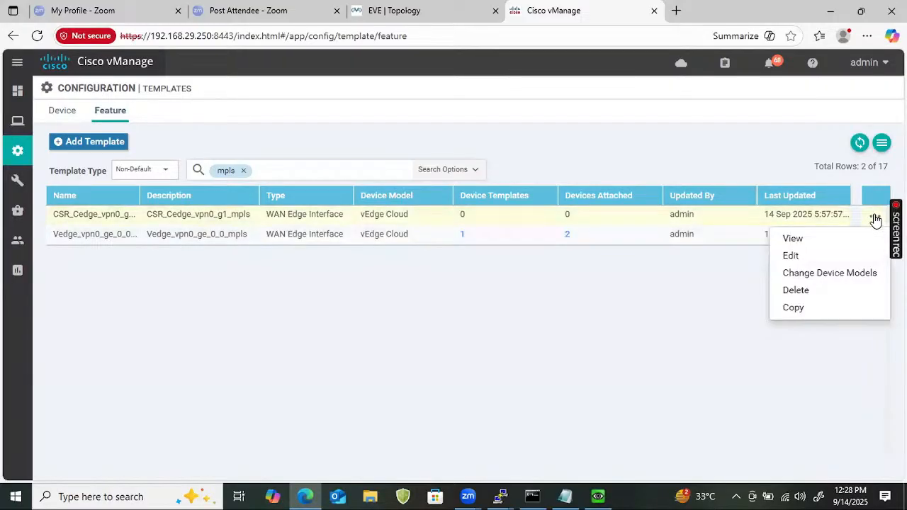
left_click(804, 275)
left_click(338, 254)
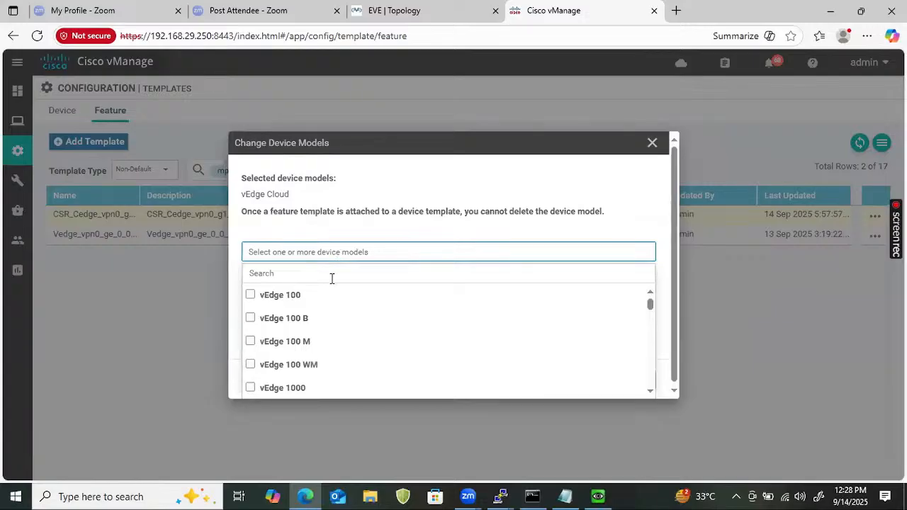
left_click(332, 279)
type("csr")
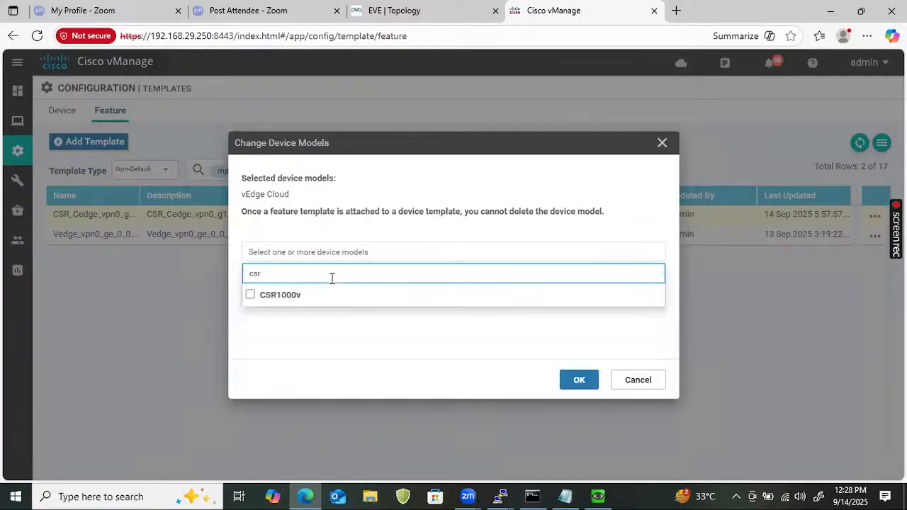
left_click(289, 295)
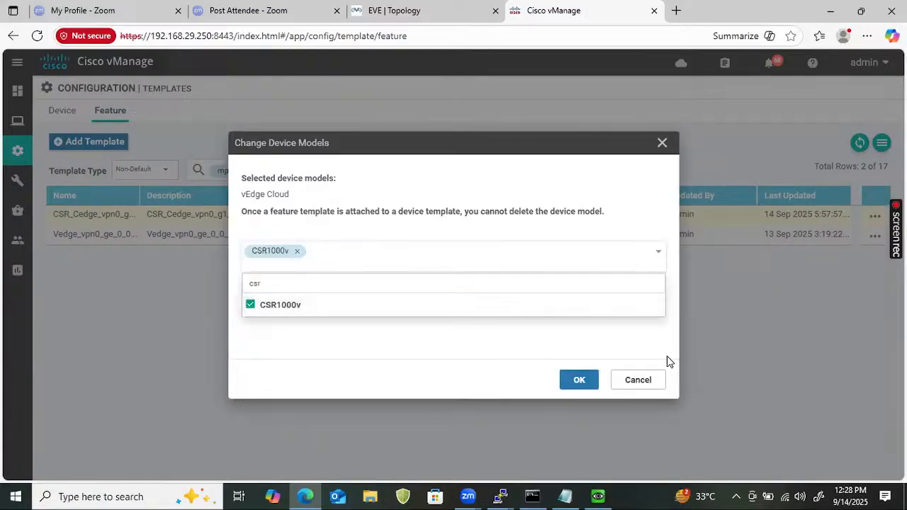
left_click(595, 383)
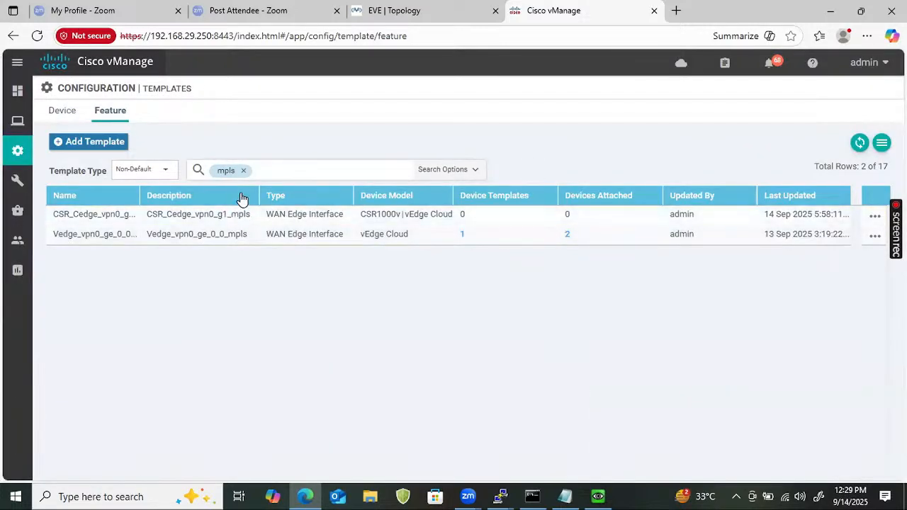
Filter the feature templates by 'internet'
left_click(243, 170)
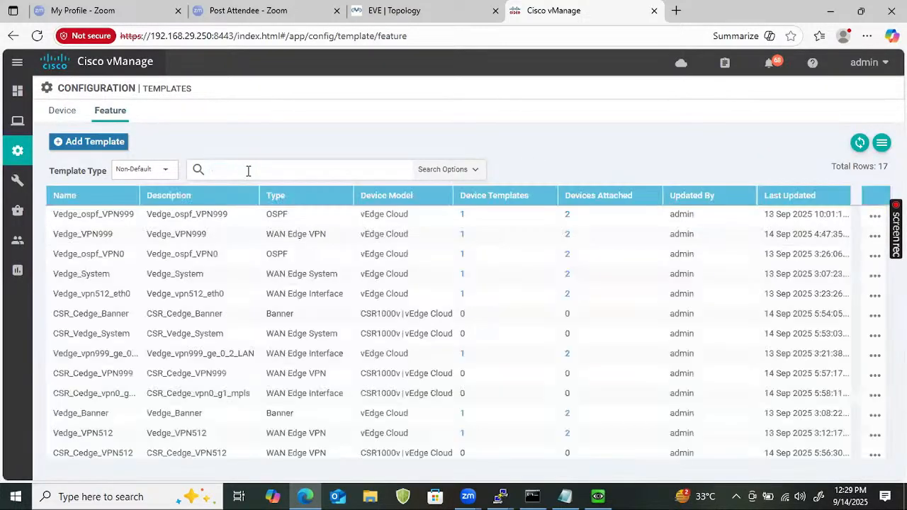
left_click(248, 171)
type("internet")
key("Return")
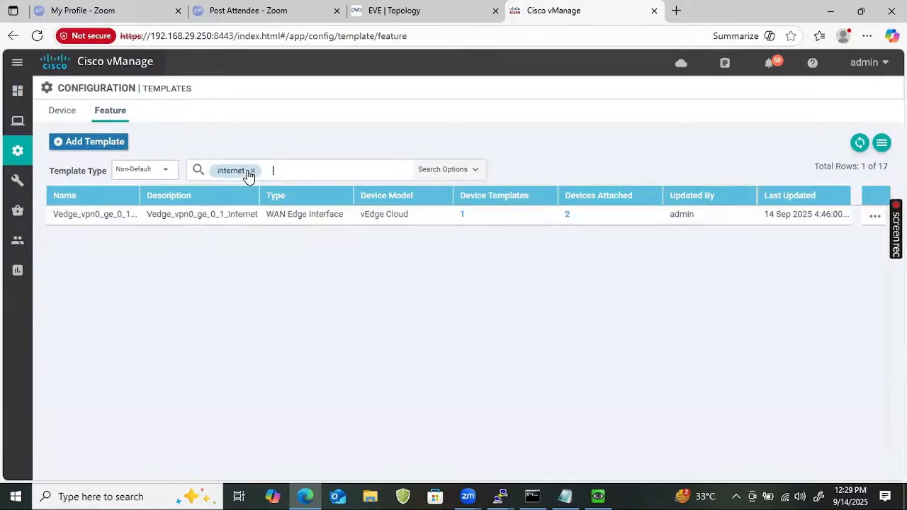
Copy the Internet interface template as CSR_Cedge_vpn0_g2_Internet, with the name as its description
left_click(875, 216)
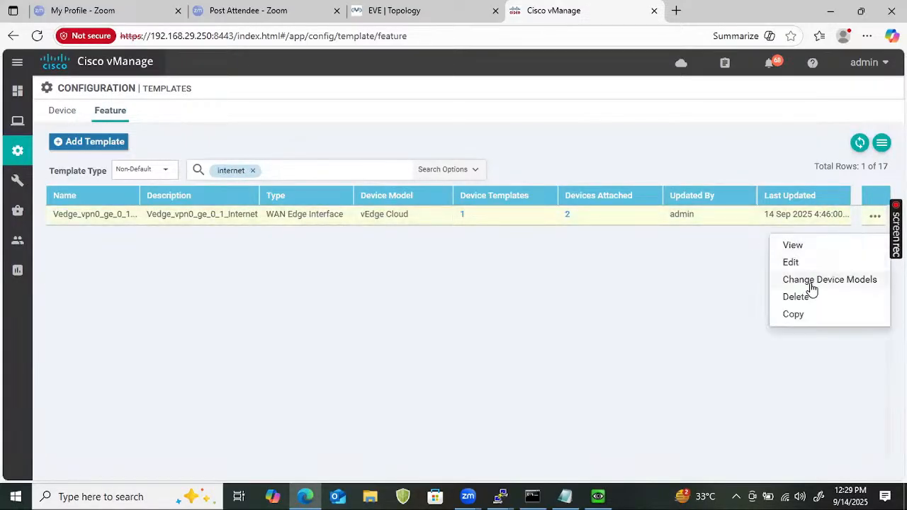
left_click(793, 314)
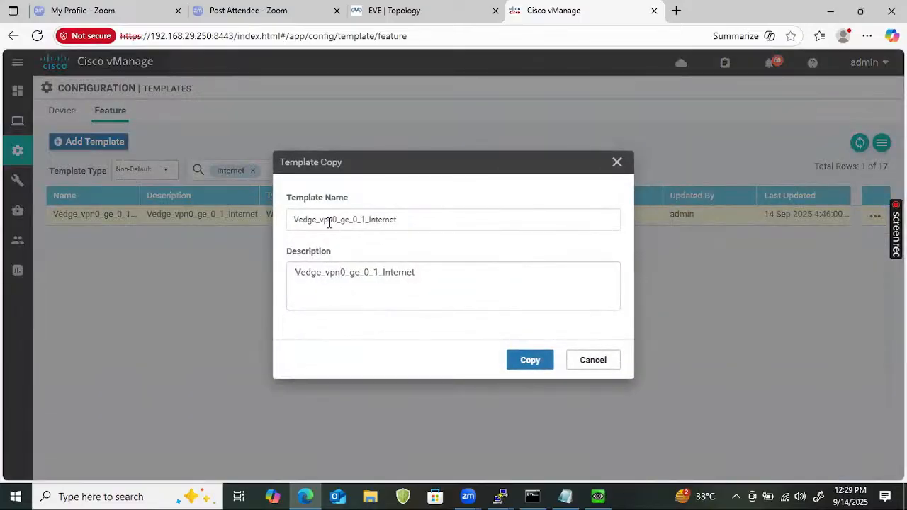
left_click(294, 219)
type("CSR_")
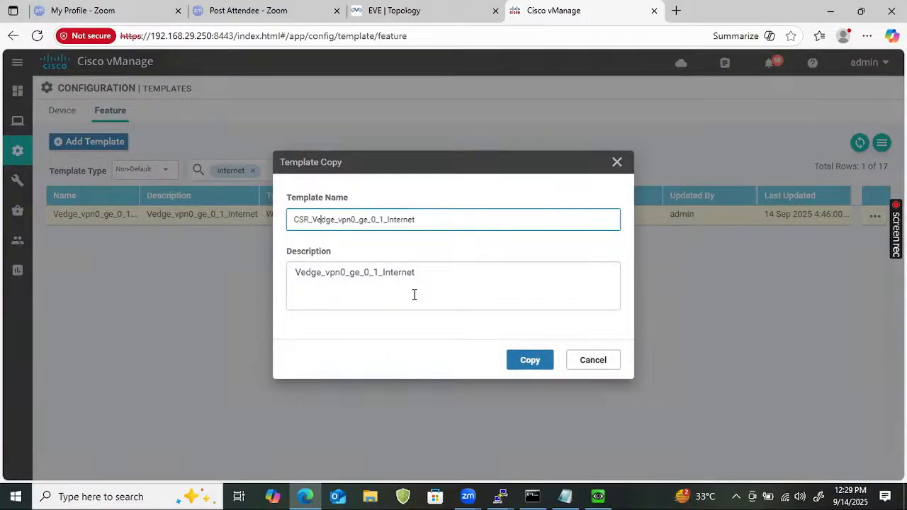
key("BackSpace")
type("C")
key("ctrl+a")
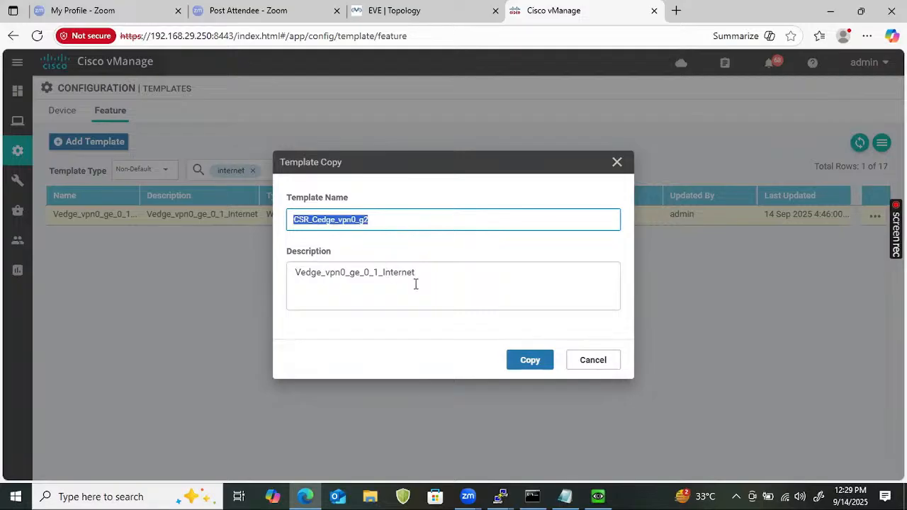
left_click(403, 226)
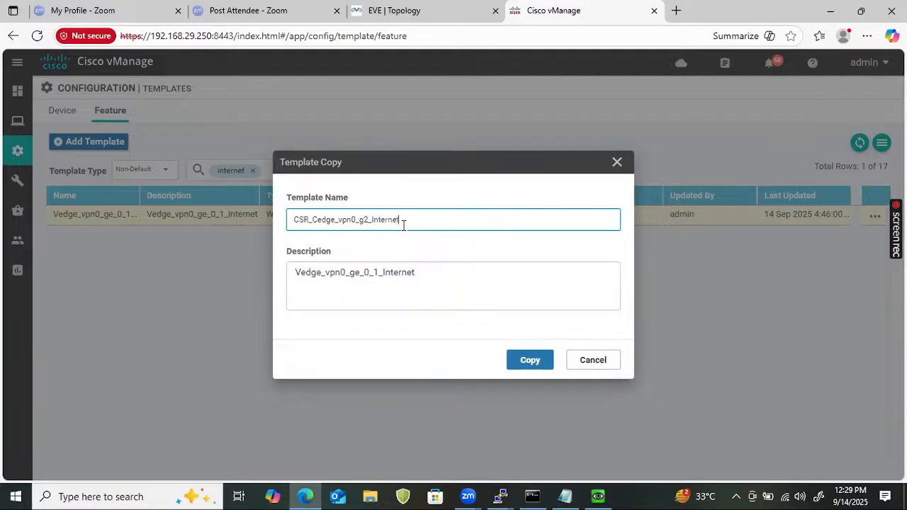
key("ctrl+a")
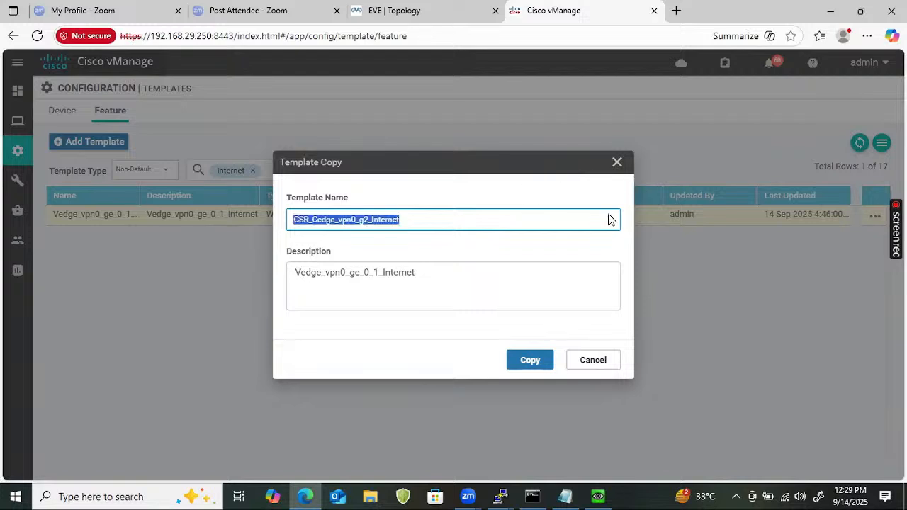
left_click(455, 274)
key("ctrl+a")
key("ctrl+v")
left_click(514, 363)
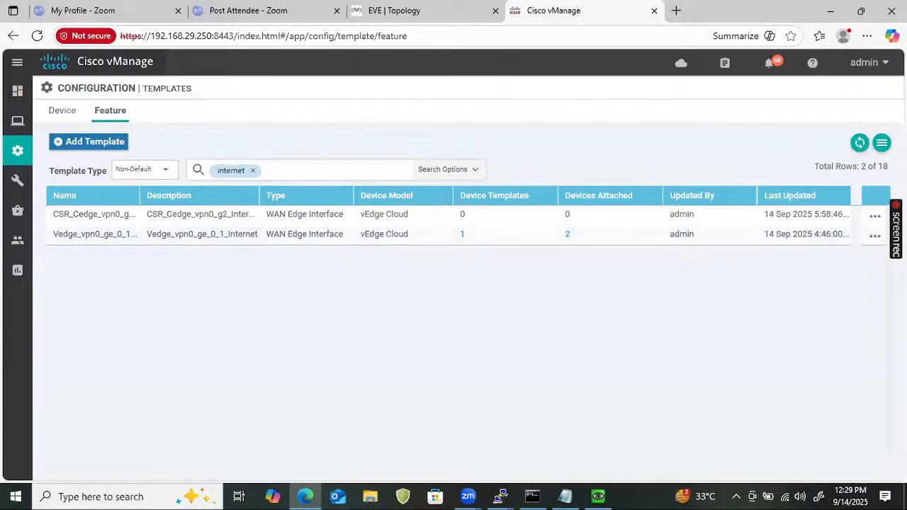
Add CSR1000v to CSR_Cedge_vpn0_g2_Internet's device models
left_click(875, 216)
left_click(828, 281)
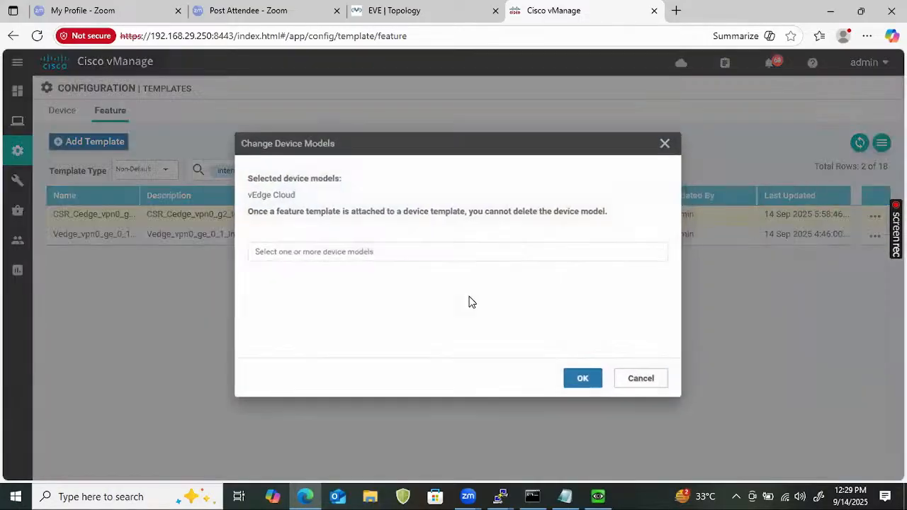
left_click(412, 252)
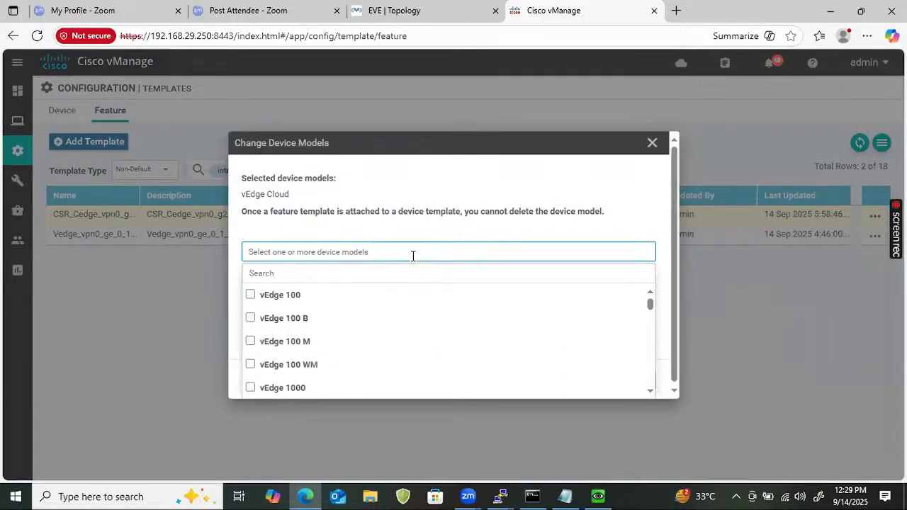
left_click(403, 269)
type("csr")
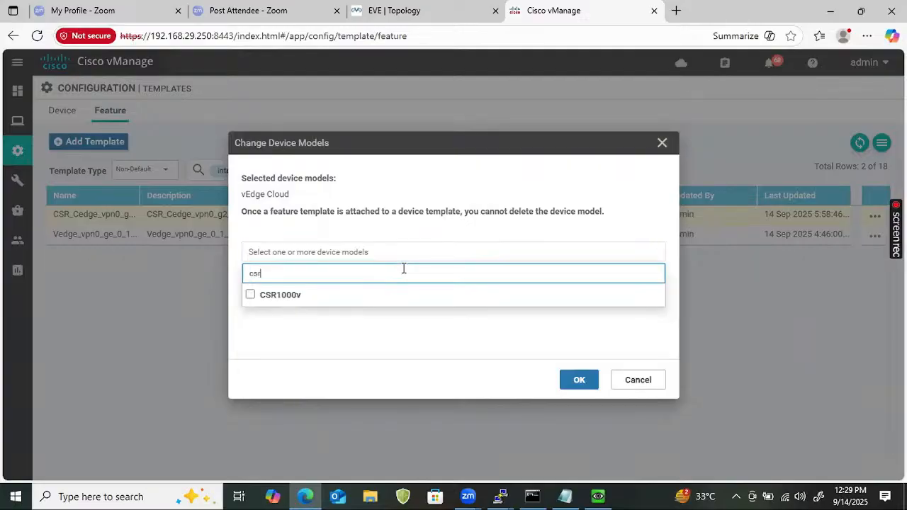
left_click(275, 301)
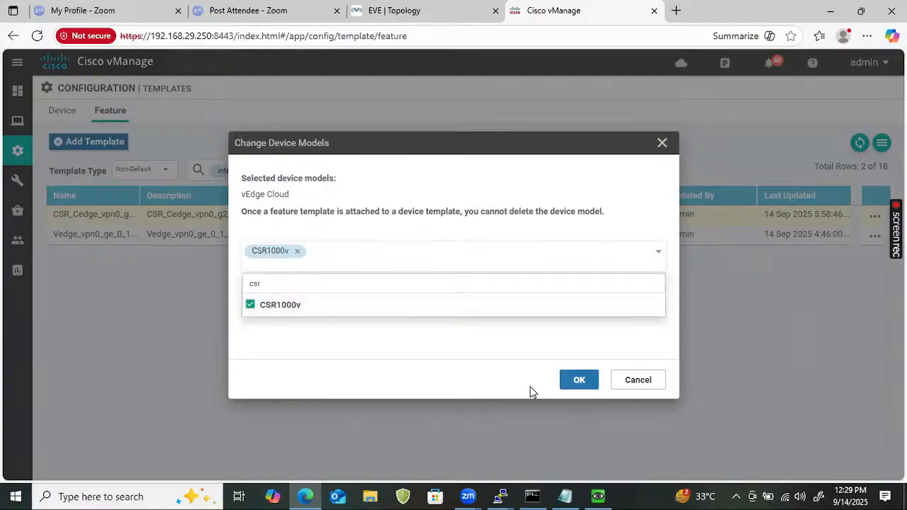
left_click(570, 381)
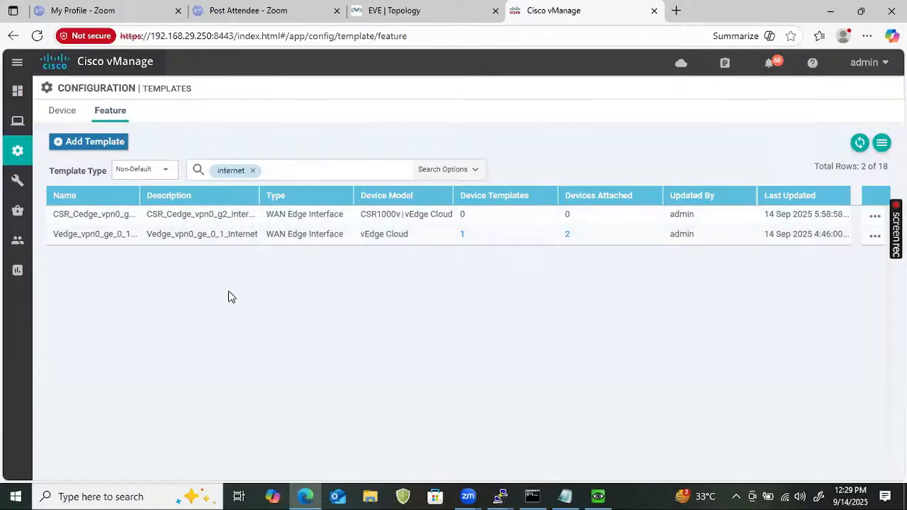
Filter the feature templates by 'LAN'
left_click(253, 171)
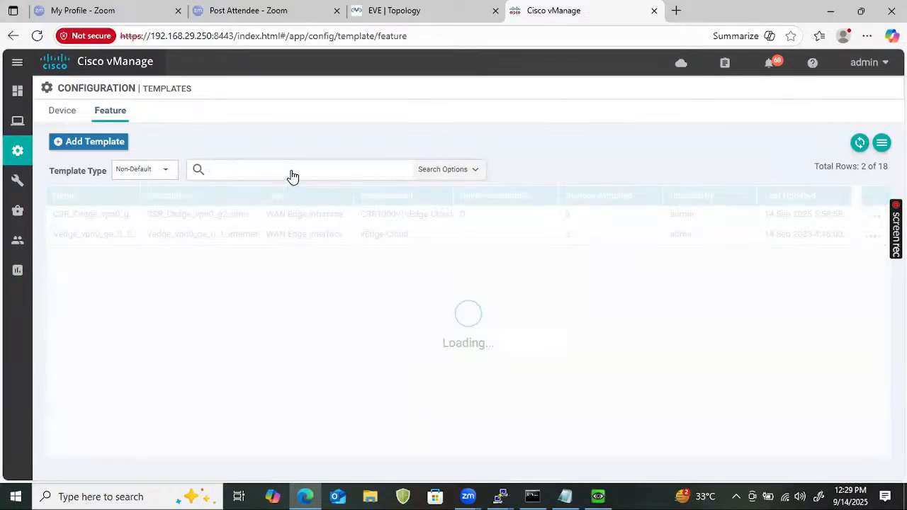
left_click(291, 172)
type("LAN")
key("Return")
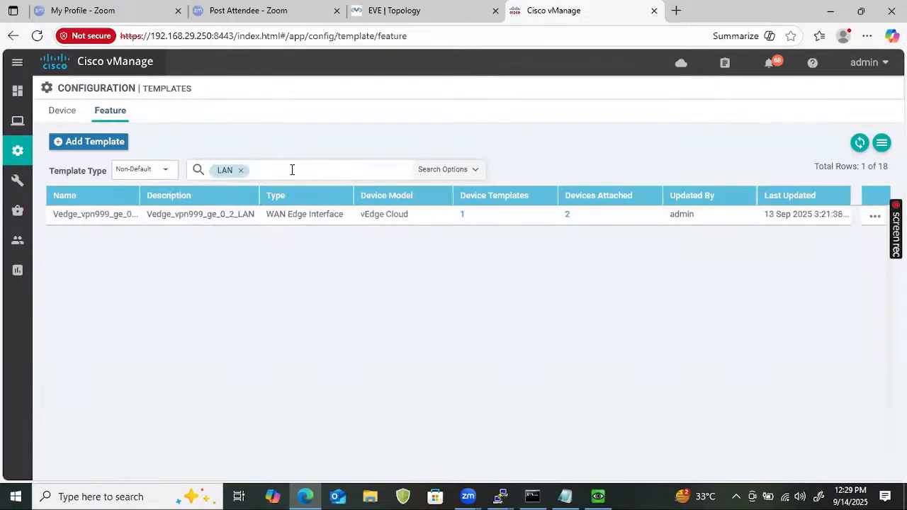
Copy the LAN interface template as CSR_Cedge_vpn999_g3_LAN, with the name as its description
left_click(875, 216)
left_click(806, 314)
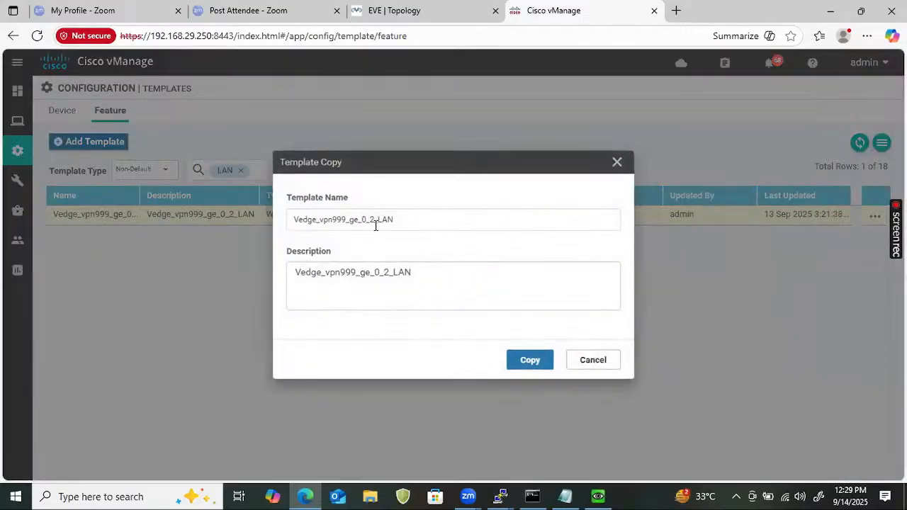
left_click(296, 219)
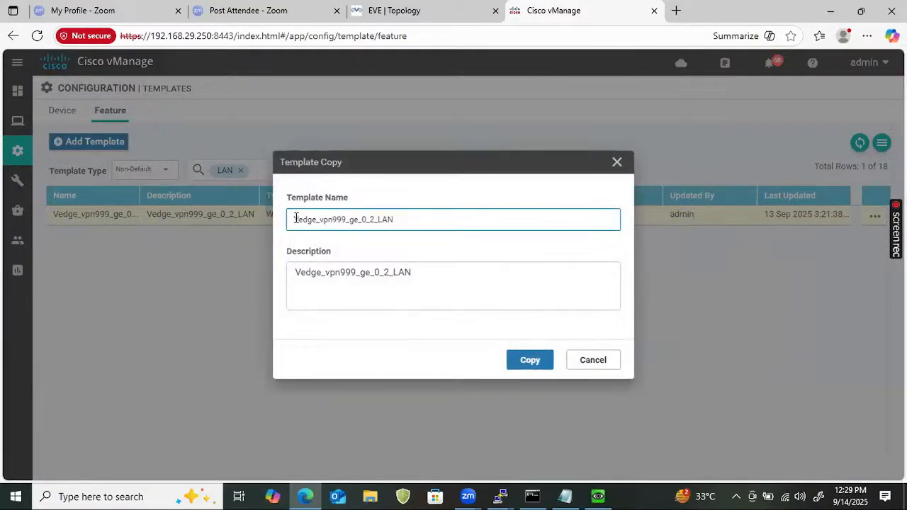
type("ISR_C")
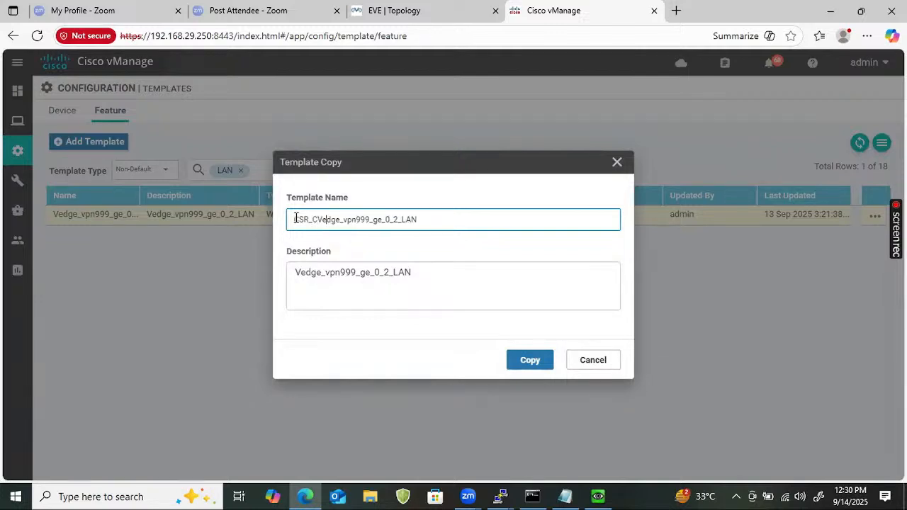
key("Delete")
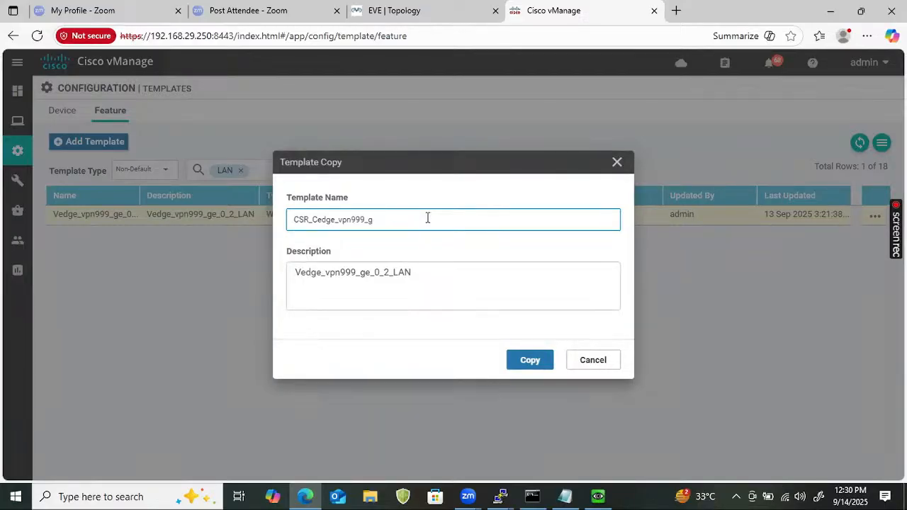
type("3_LAN")
key("ctrl+a")
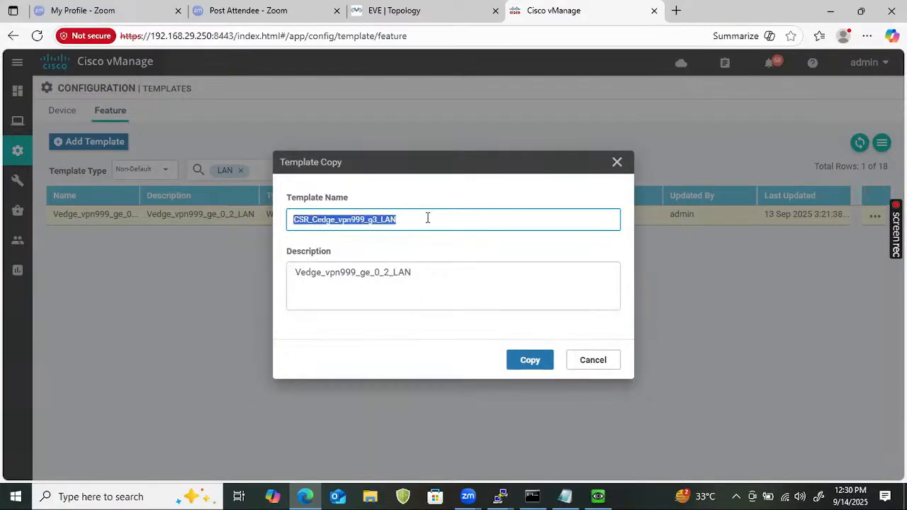
double_click(395, 282)
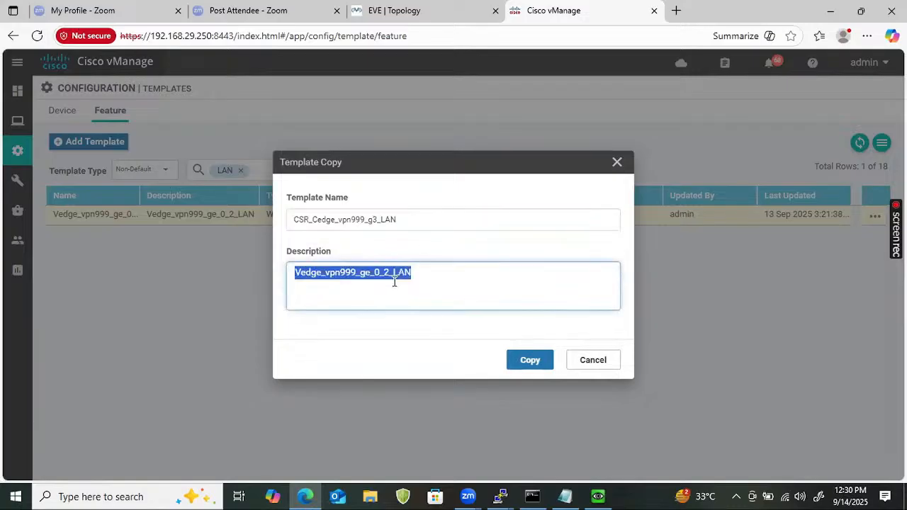
key("ctrl+v")
left_click(525, 364)
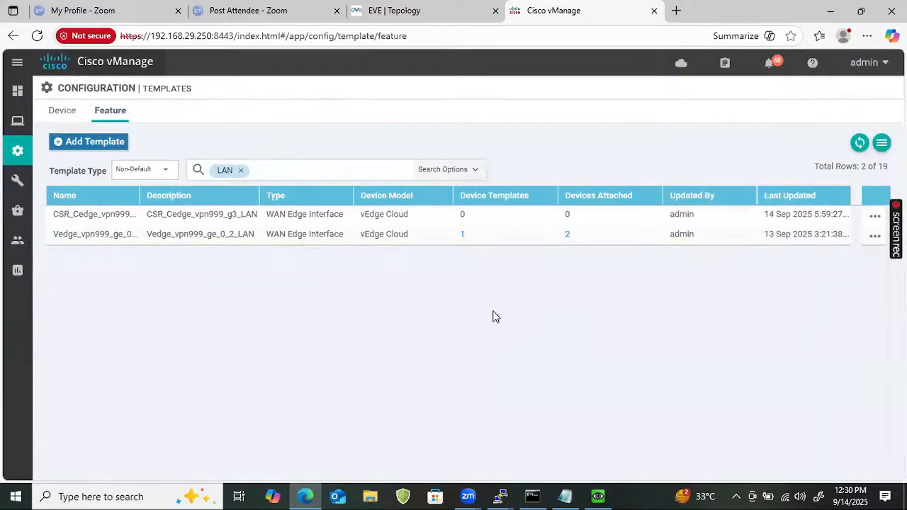
Open the new LAN copy for editing, then switch to the Device templates list
left_click(869, 220)
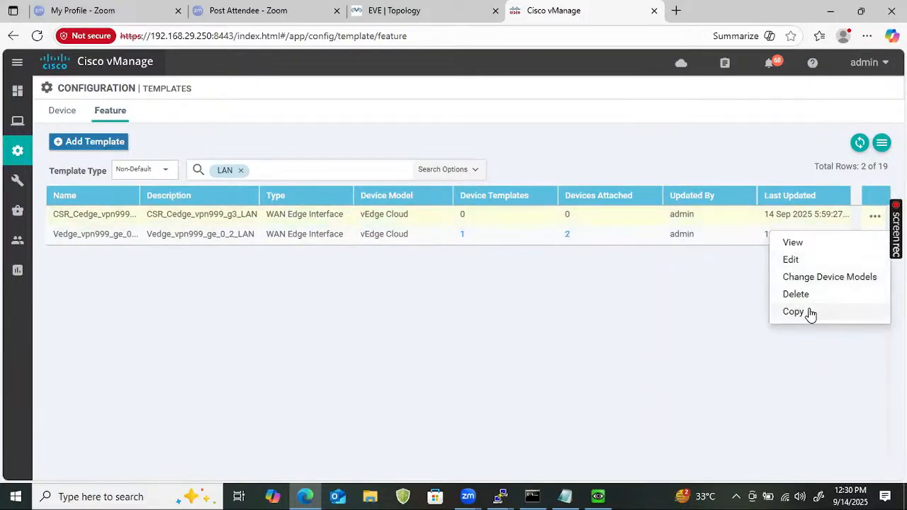
left_click(808, 260)
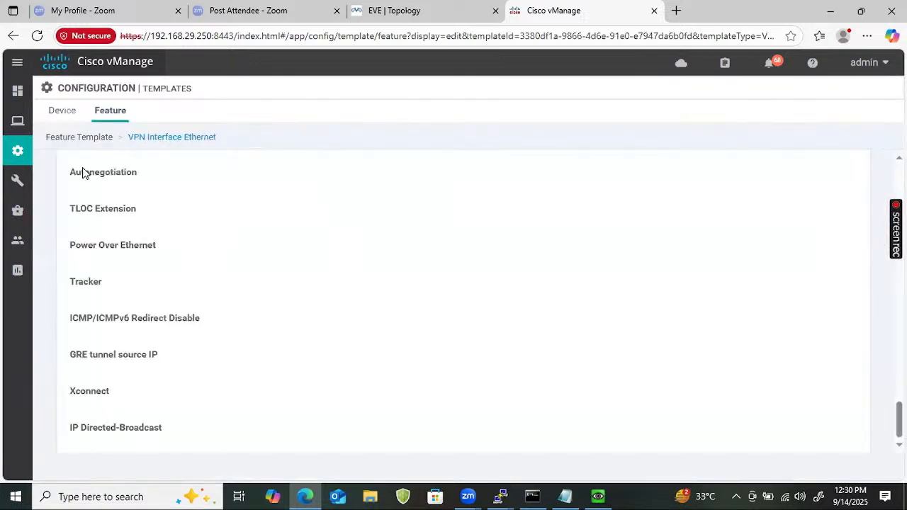
left_click(70, 112)
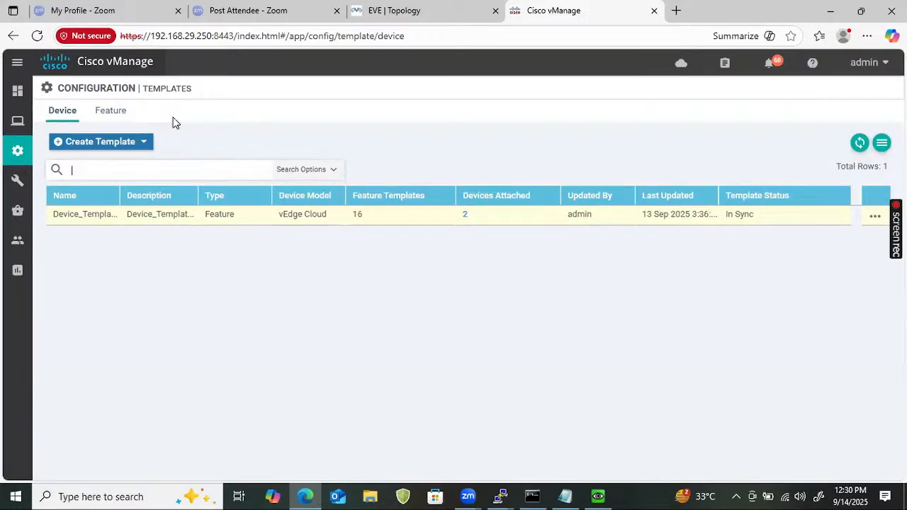
Return to the Feature templates and filter the list by 'CSR'
left_click(127, 119)
left_click(251, 171)
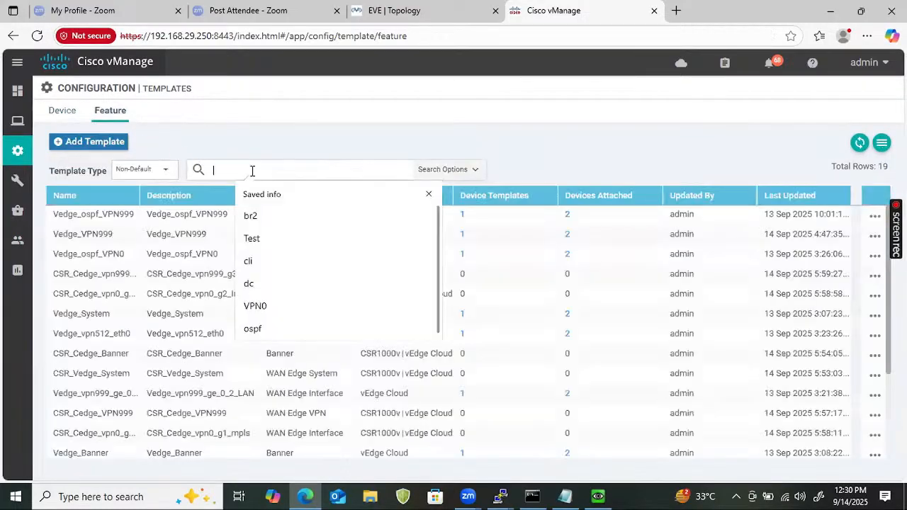
type("CSR")
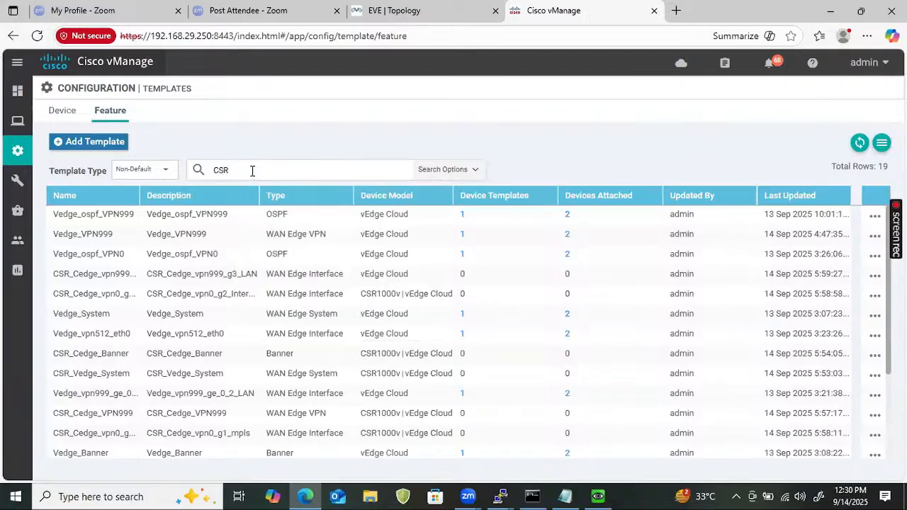
key("Return")
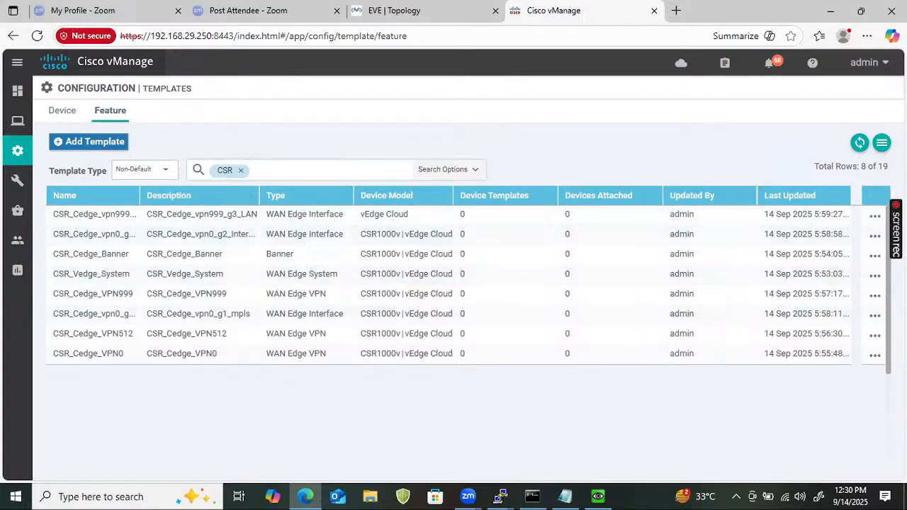
Add CSR1000v to CSR_Cedge_vpn999_g3_LAN's device models
left_click(878, 221)
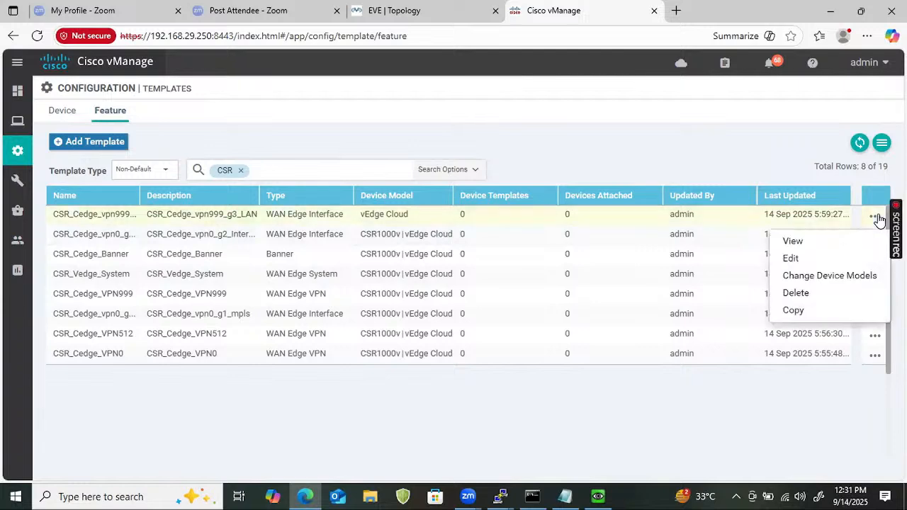
left_click(840, 278)
left_click(392, 253)
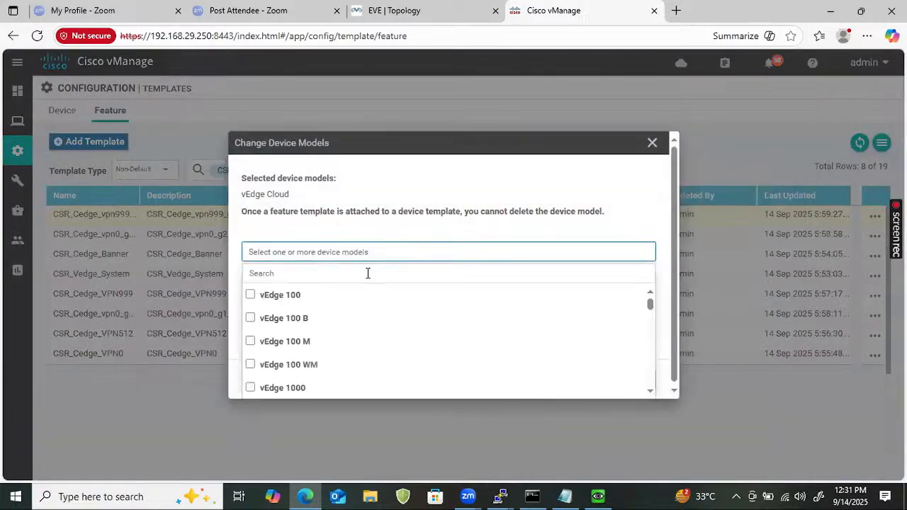
type("CSR")
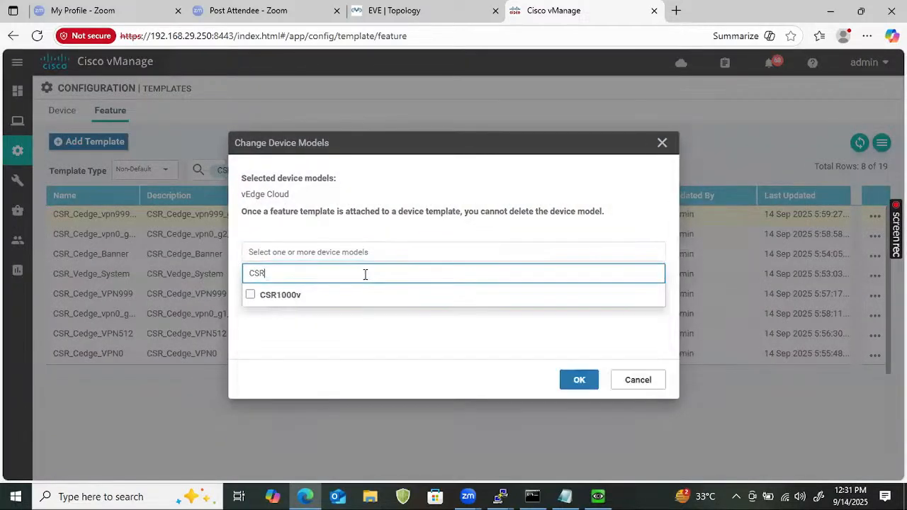
left_click(250, 294)
left_click(568, 385)
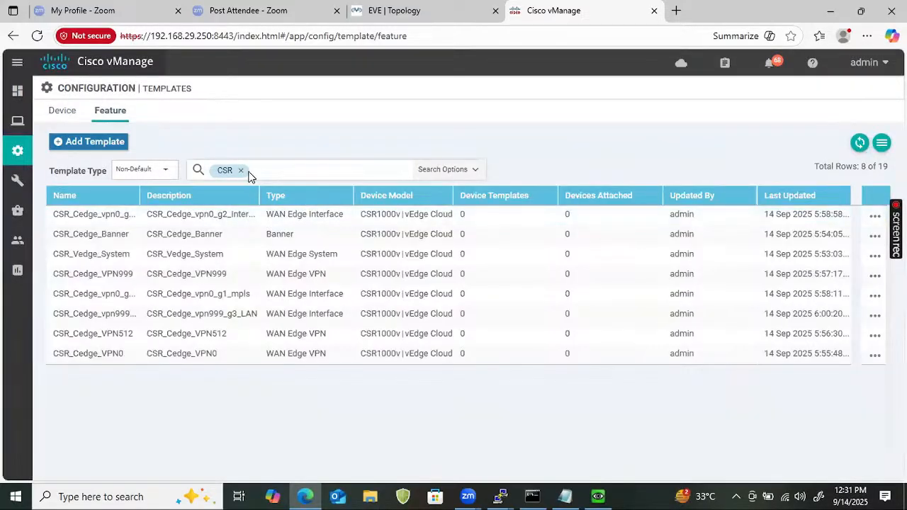
left_click(241, 171)
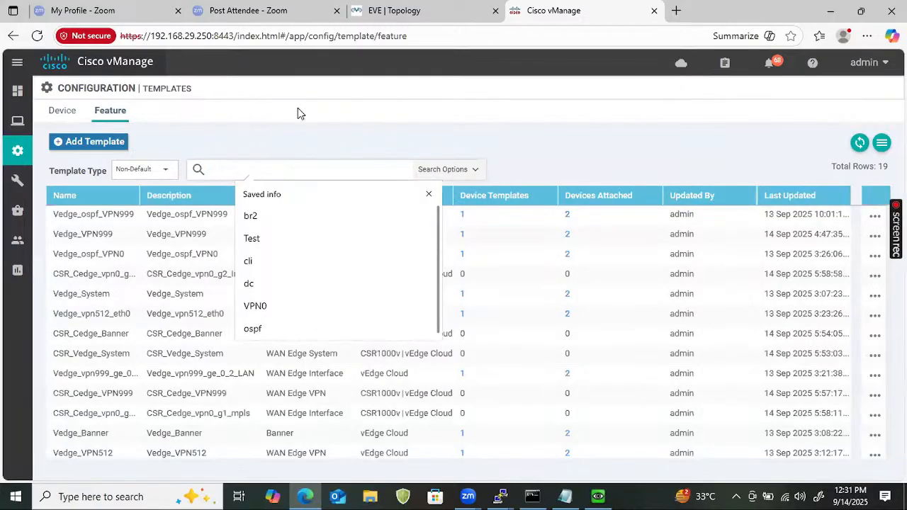
Filter by 'ospf' and copy Vedge_ospf_VPN0 as CSR_Cedge_ospf_VPN0 with a matching description
type("ospf")
key("Tab")
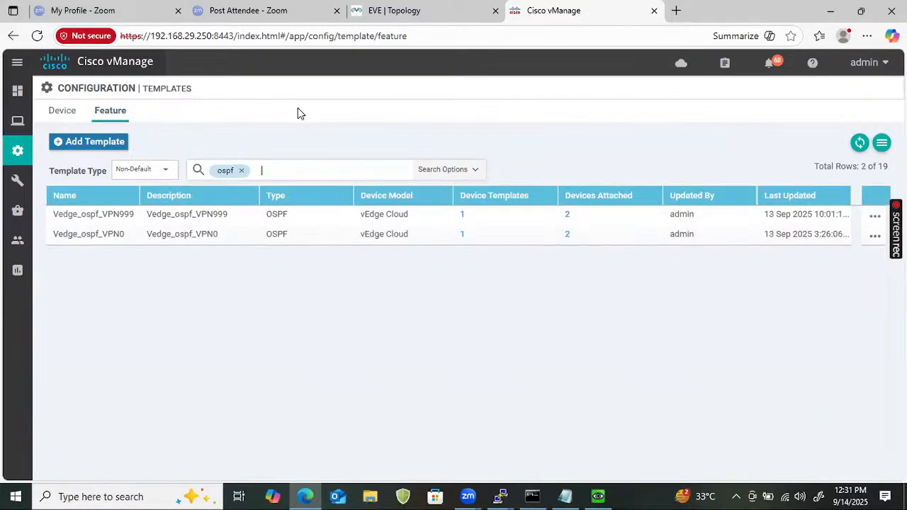
left_click(875, 236)
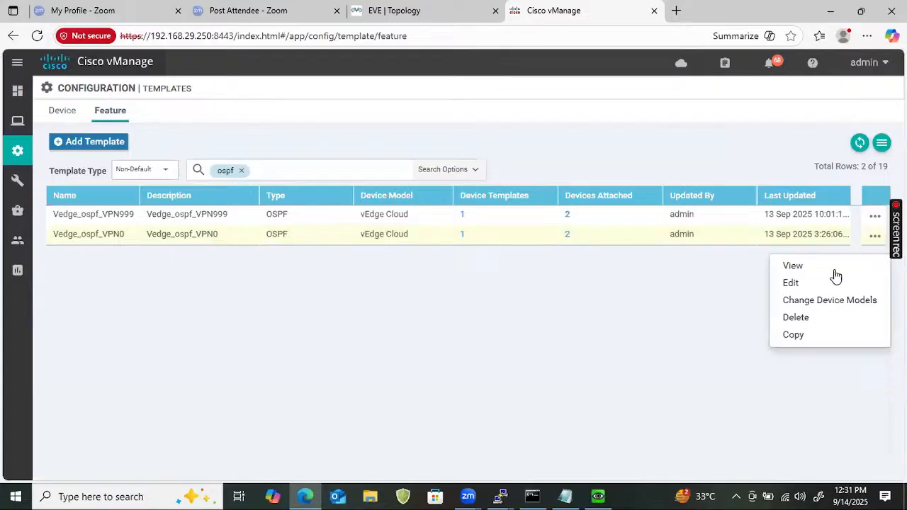
left_click(797, 335)
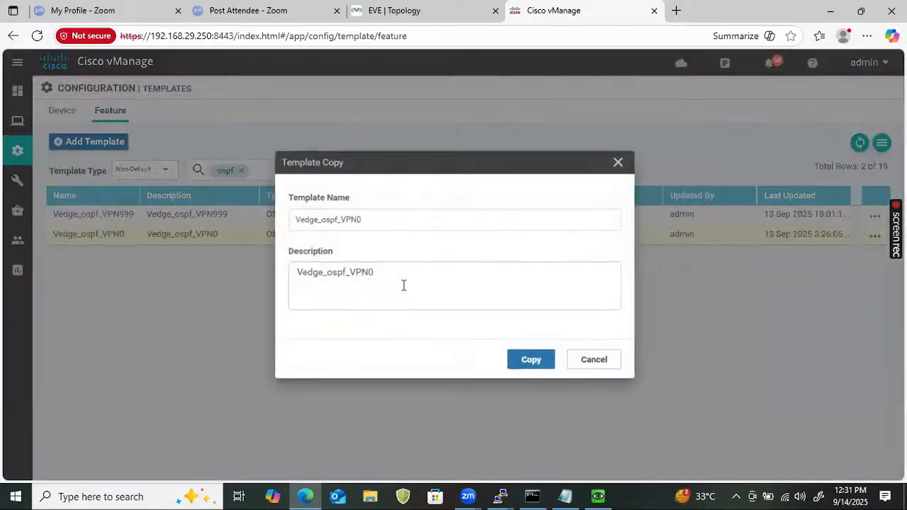
left_click(292, 220)
type("CSR")
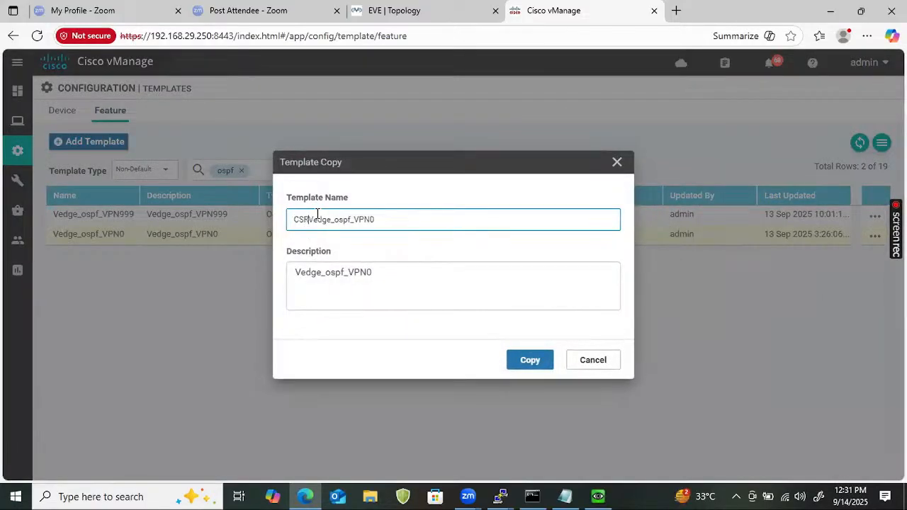
type("_")
key("Delete")
type("C")
double_click(369, 224)
key("ctrl+c")
left_click(369, 279)
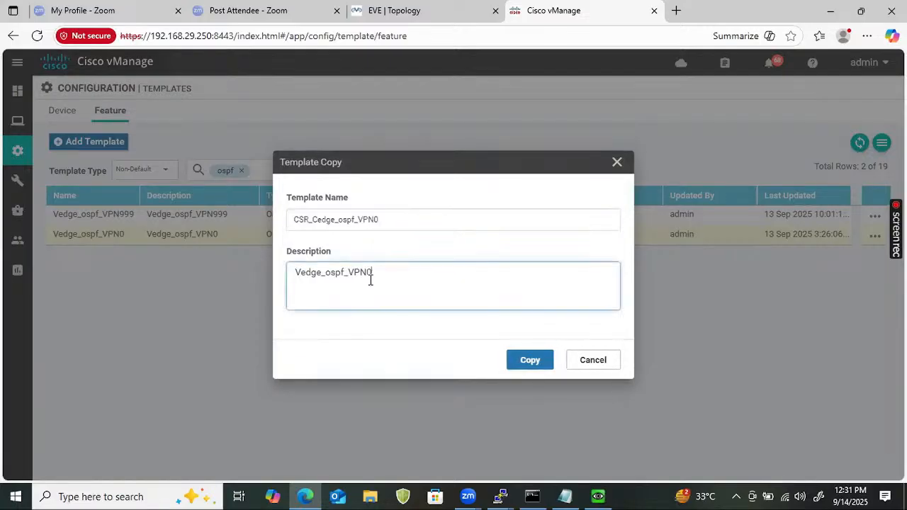
double_click(370, 280)
key("ctrl+v")
left_click(523, 361)
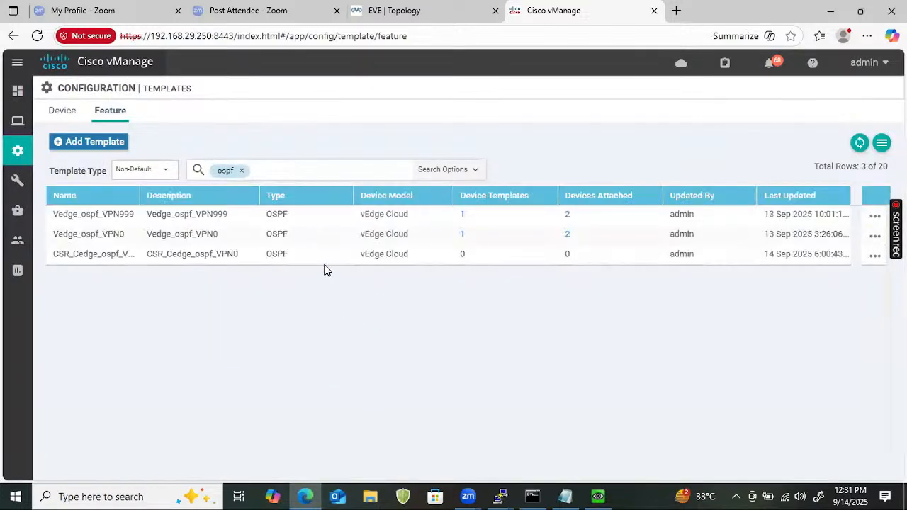
Add CSR1000v to CSR_Cedge_ospf_VPN0's device models
left_click(872, 262)
left_click(824, 322)
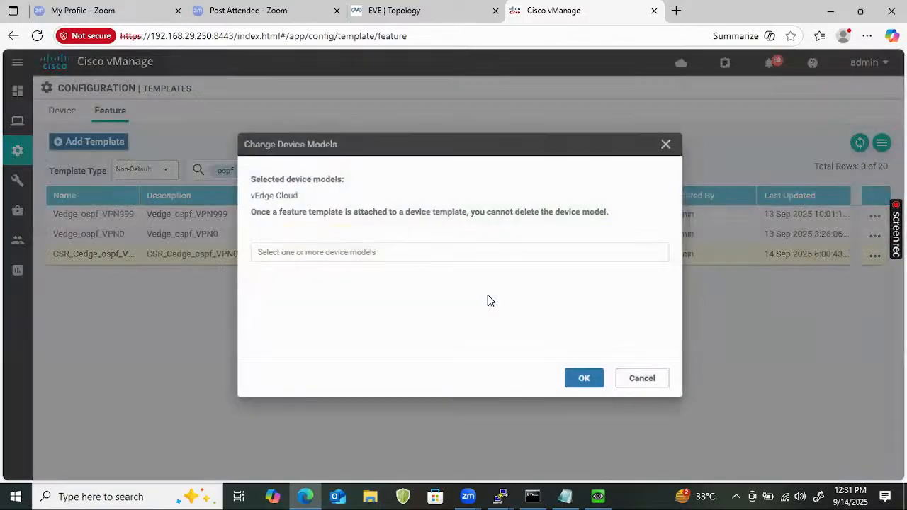
left_click(400, 255)
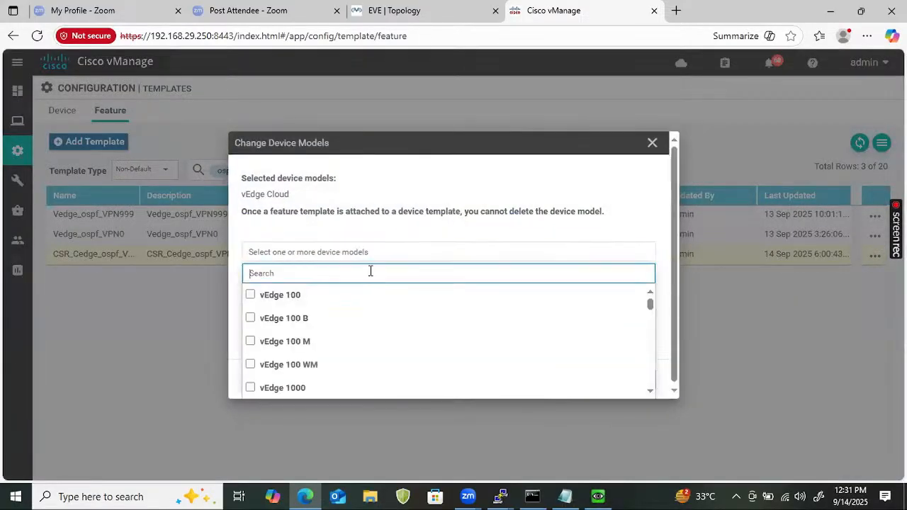
type("csr")
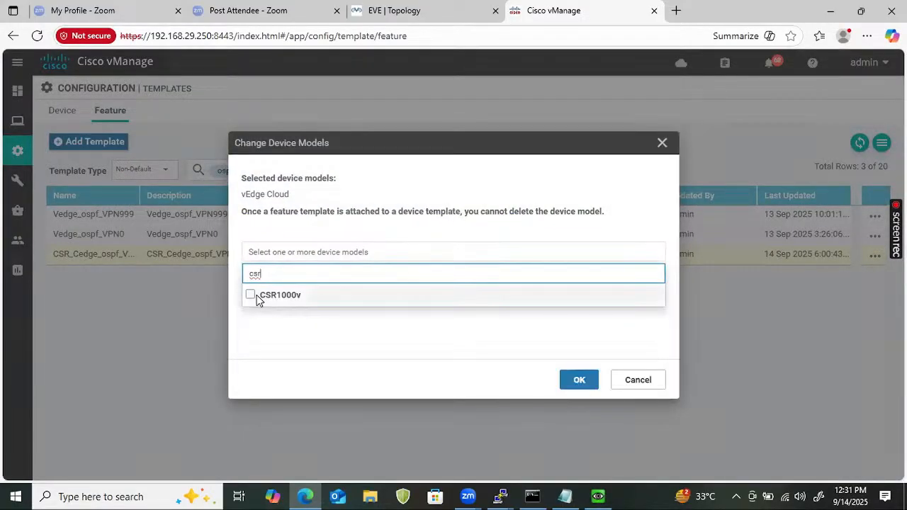
left_click(280, 295)
left_click(579, 381)
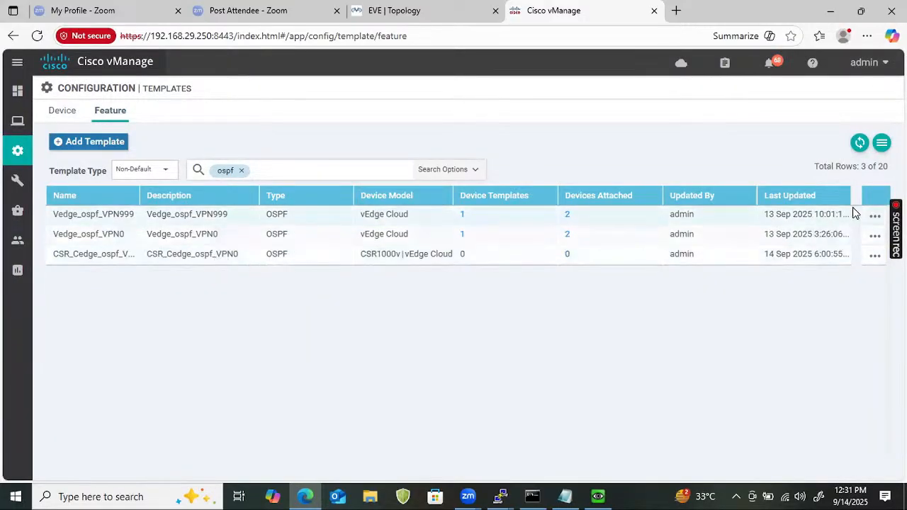
left_click(875, 217)
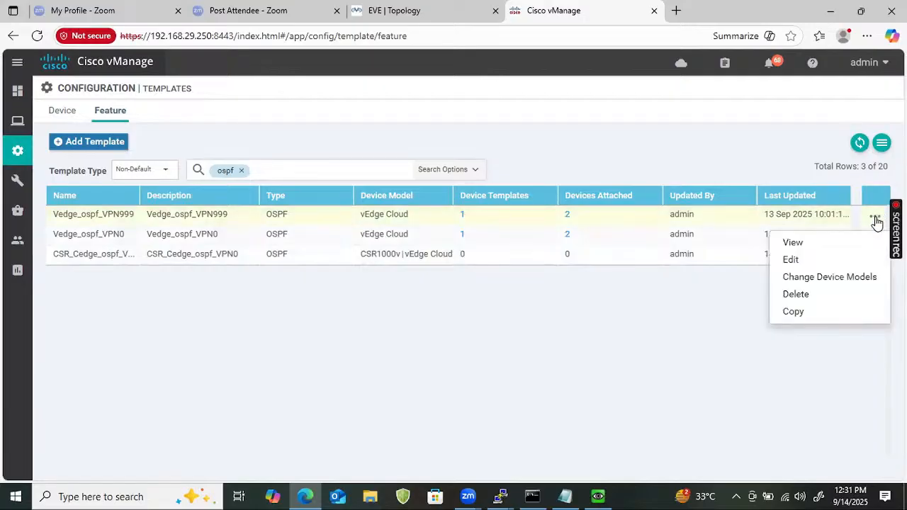
Copy Vedge_ospf_VPN999 as CSR_Cedge_ospf_VPN999 with a matching description
left_click(797, 312)
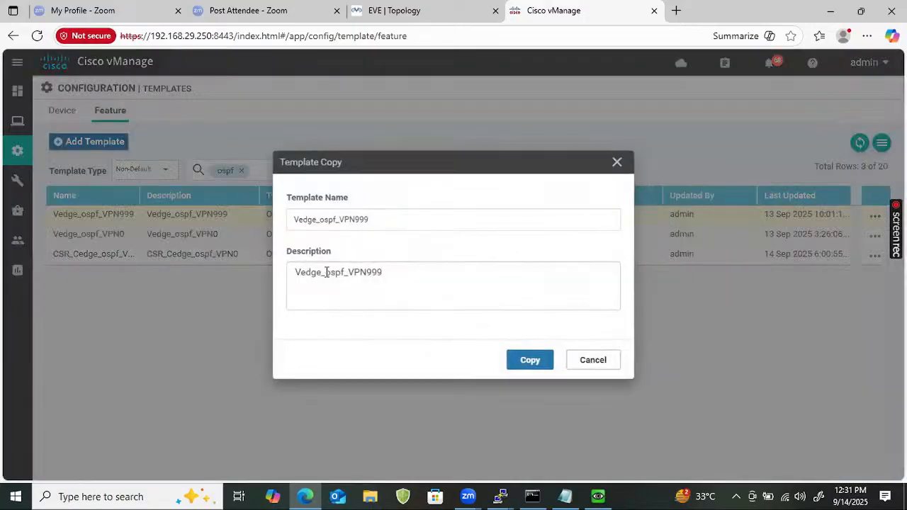
left_click(299, 219)
type("CSR_")
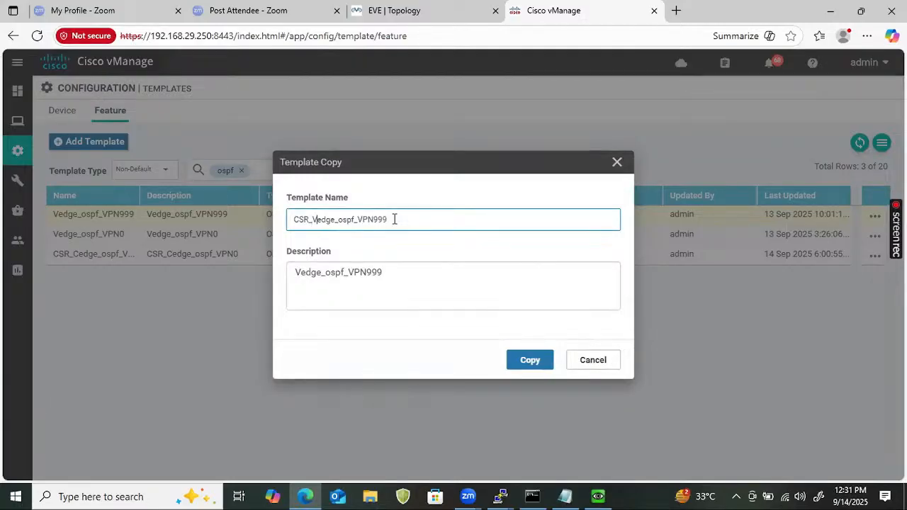
key("BackSpace")
type("C")
key("ctrl+a")
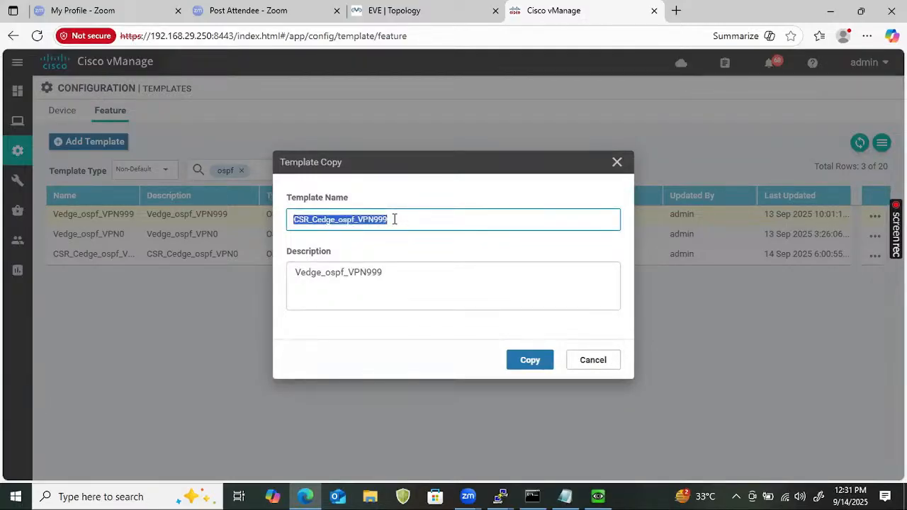
key("ctrl+c")
left_click(398, 269)
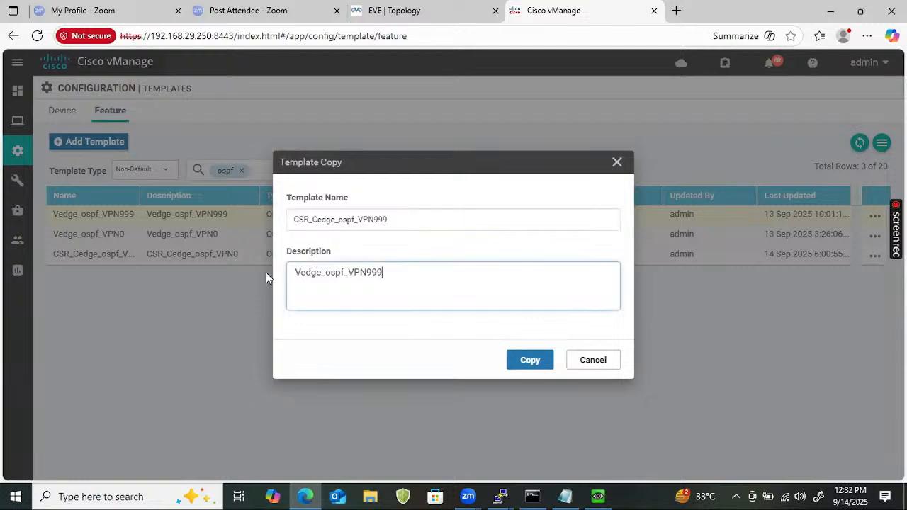
key("ctrl+a")
key("ctrl+v")
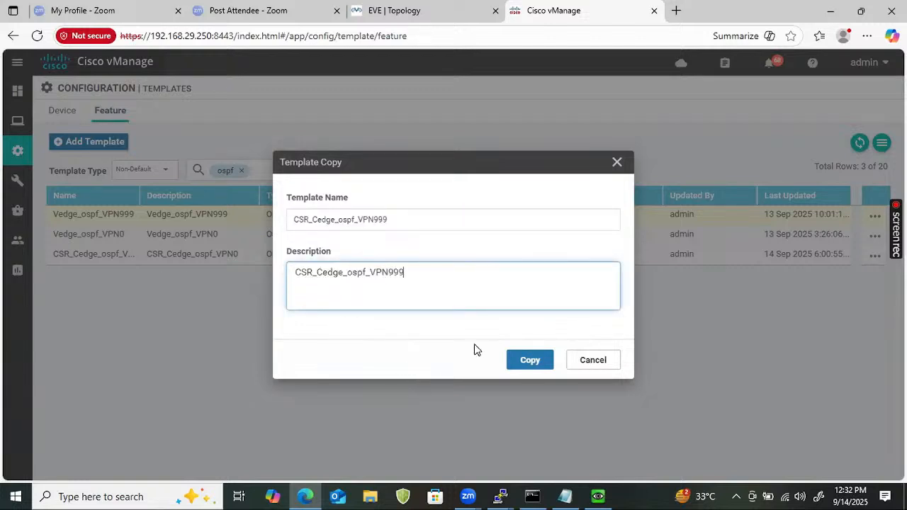
left_click(518, 367)
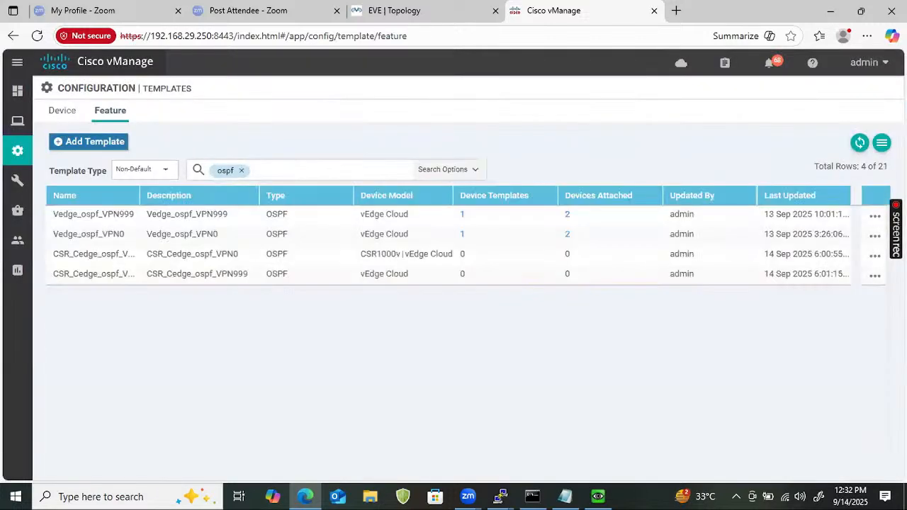
Add CSR1000v to CSR_Cedge_ospf_VPN999's device models
left_click(876, 217)
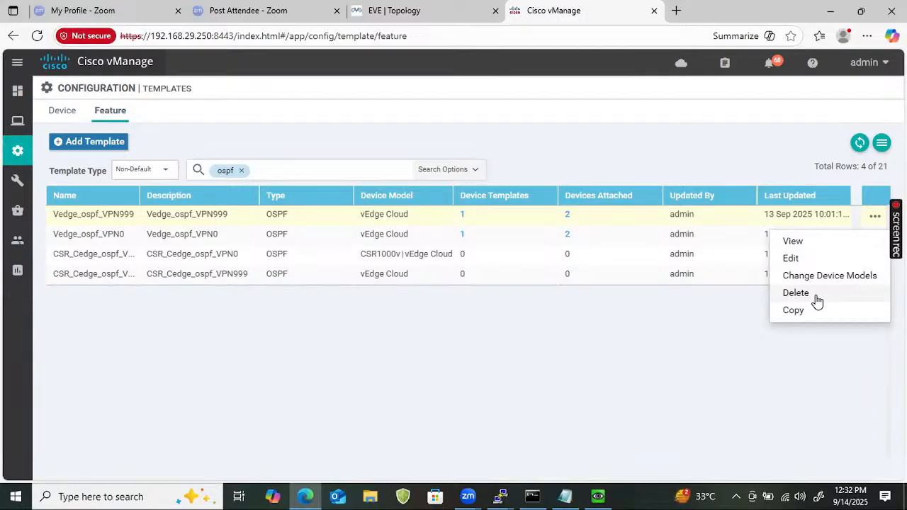
left_click(775, 352)
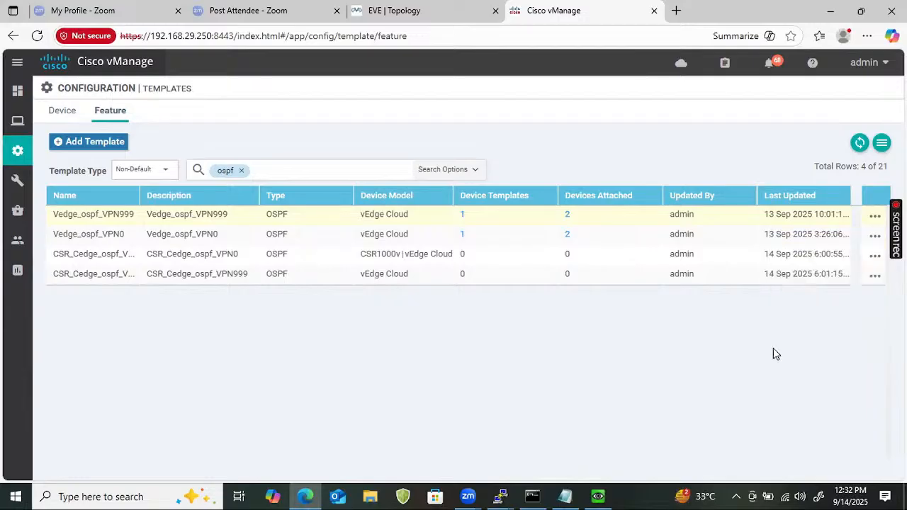
left_click(875, 275)
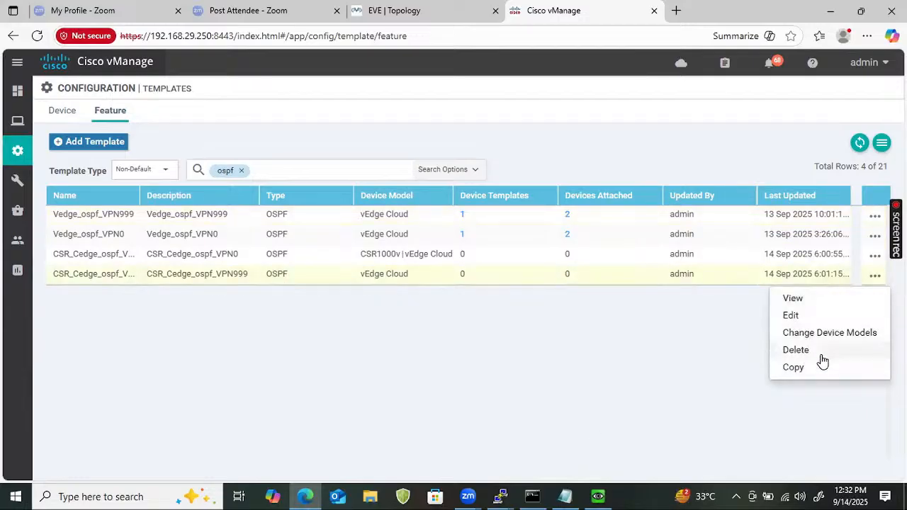
left_click(811, 333)
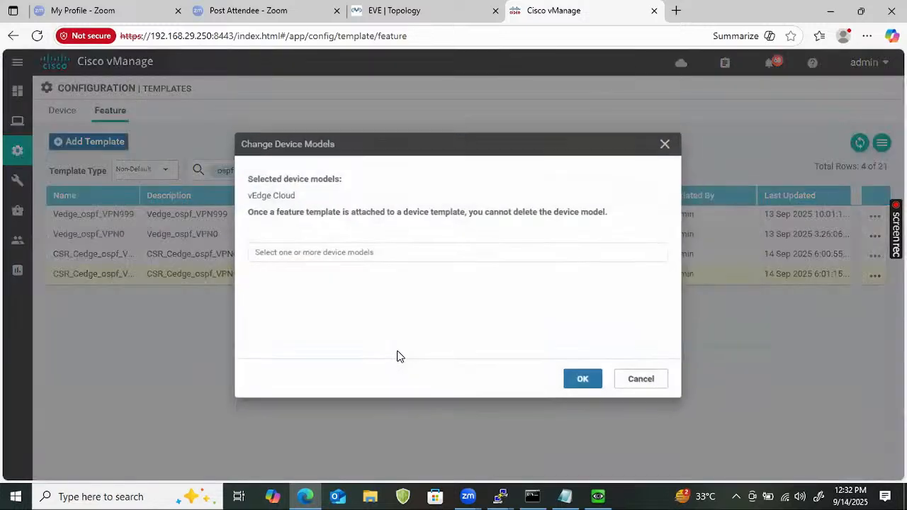
left_click(314, 255)
left_click(312, 276)
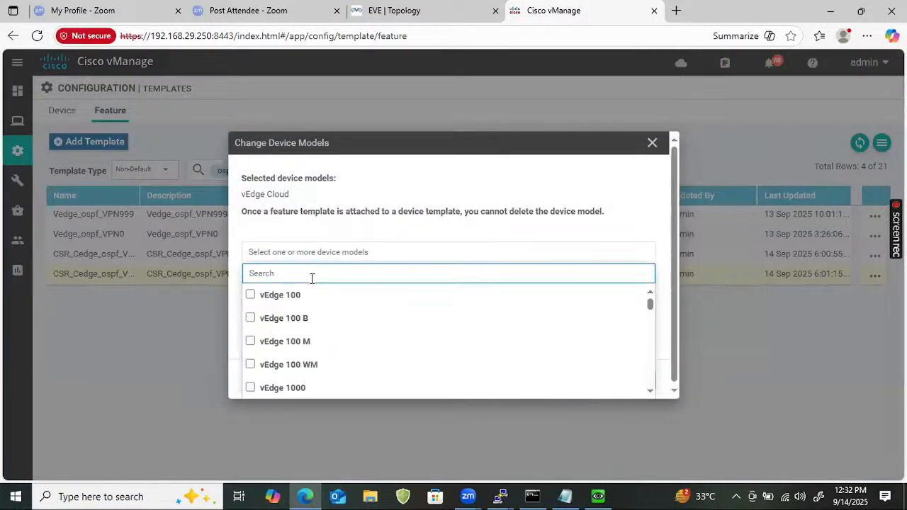
type("CSR")
left_click(289, 294)
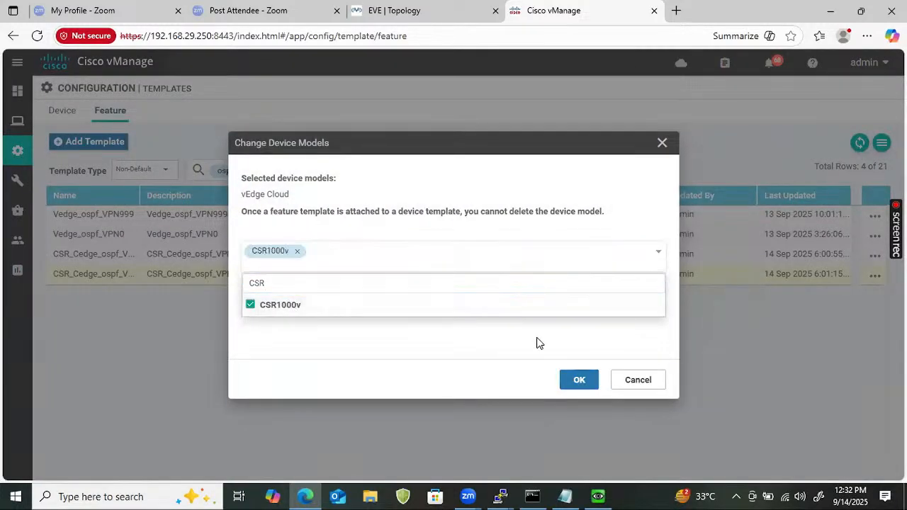
left_click(576, 386)
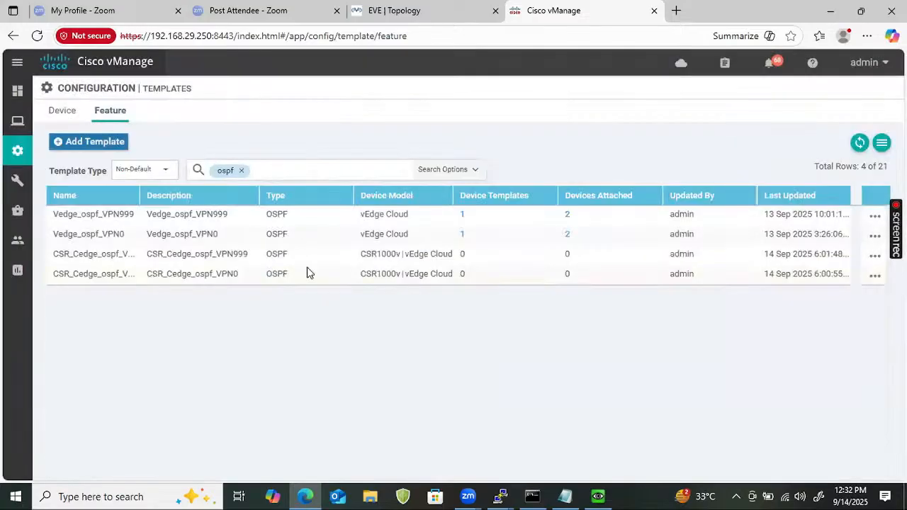
left_click(267, 170)
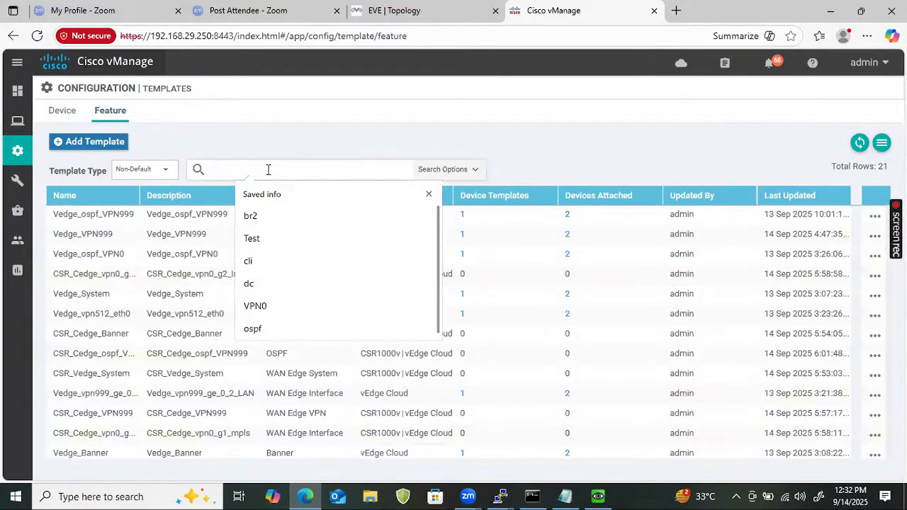
Filter templates by 'CSR', widen the Name column, and edit CSR_Cedge_vpn0_g1_mpls
type("CSR")
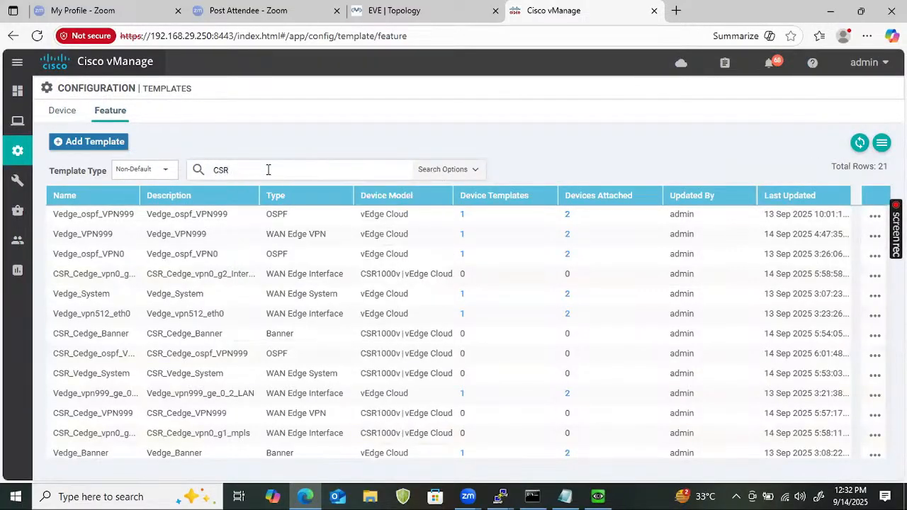
key("Return")
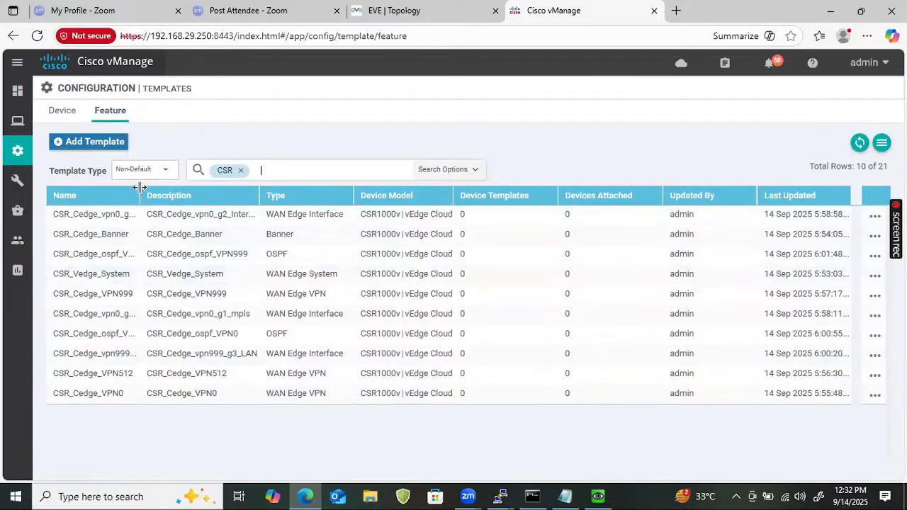
left_click_drag(139, 187, 174, 188)
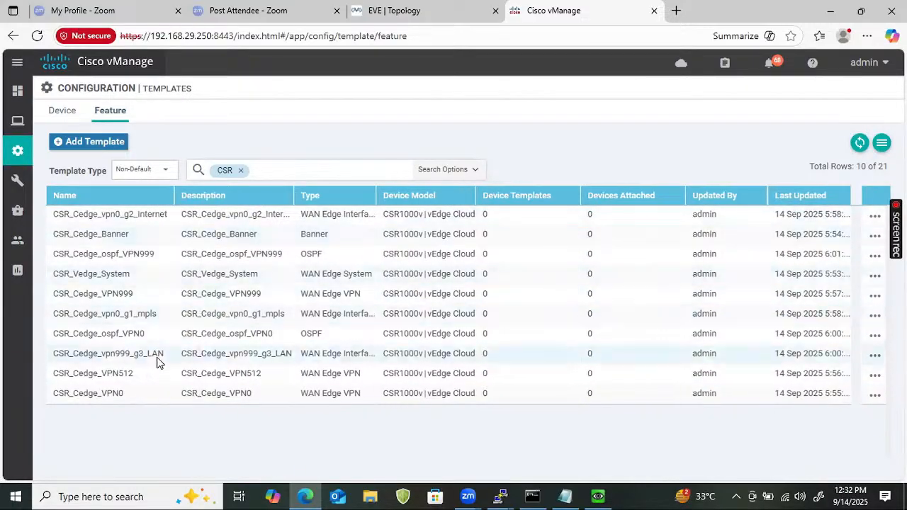
left_click(874, 316)
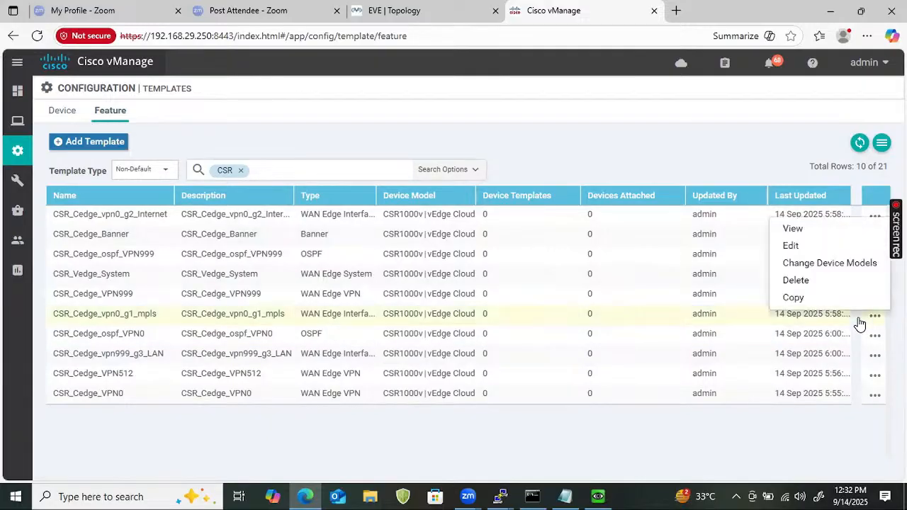
left_click(790, 247)
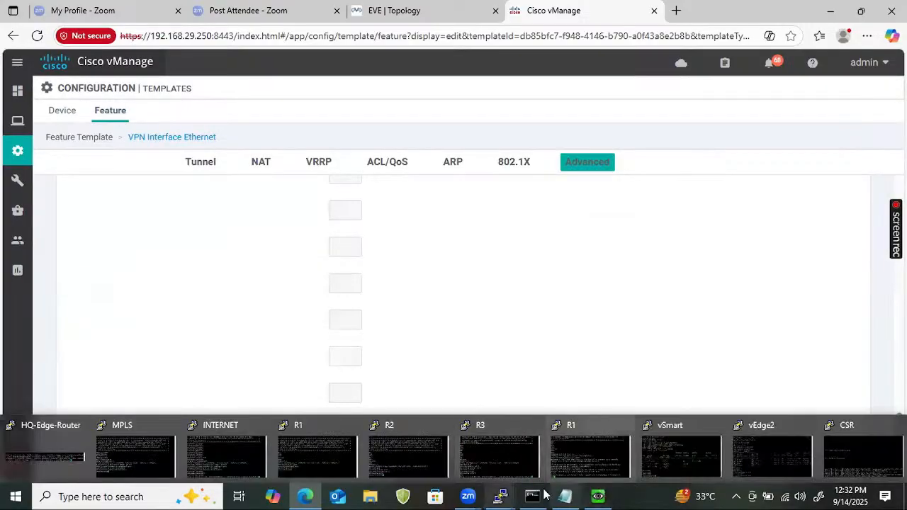
Log into the Site4_Cedge1 router console and enter privileged mode with enable
mouse_move(503, 495)
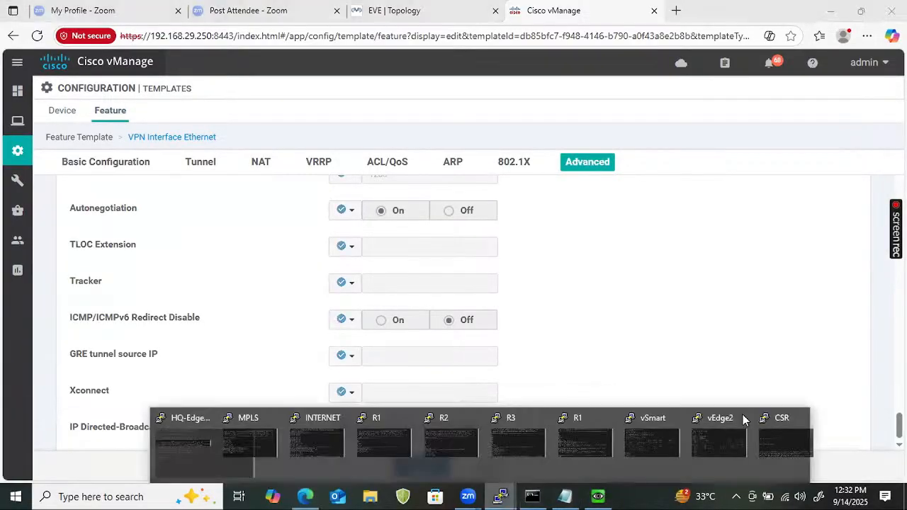
left_click(849, 465)
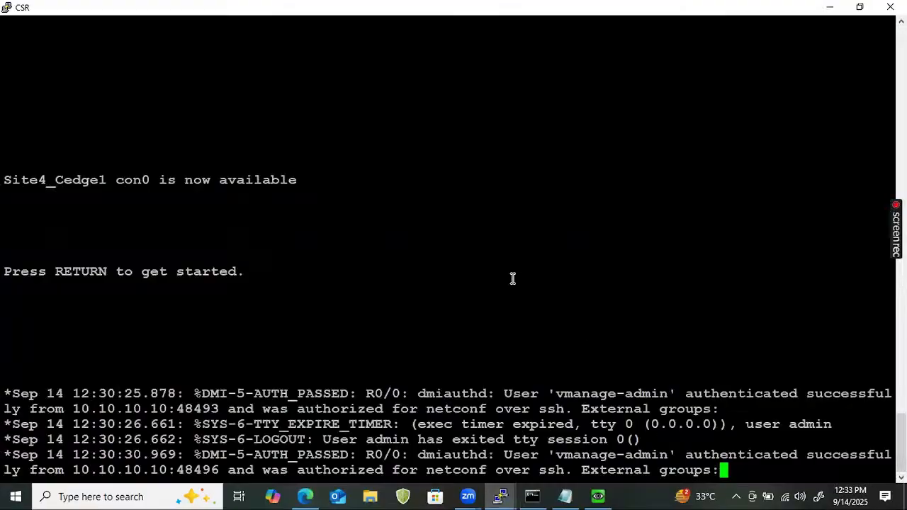
key("Return")
key("Return")
key("Return")
type("admin")
key("Return")
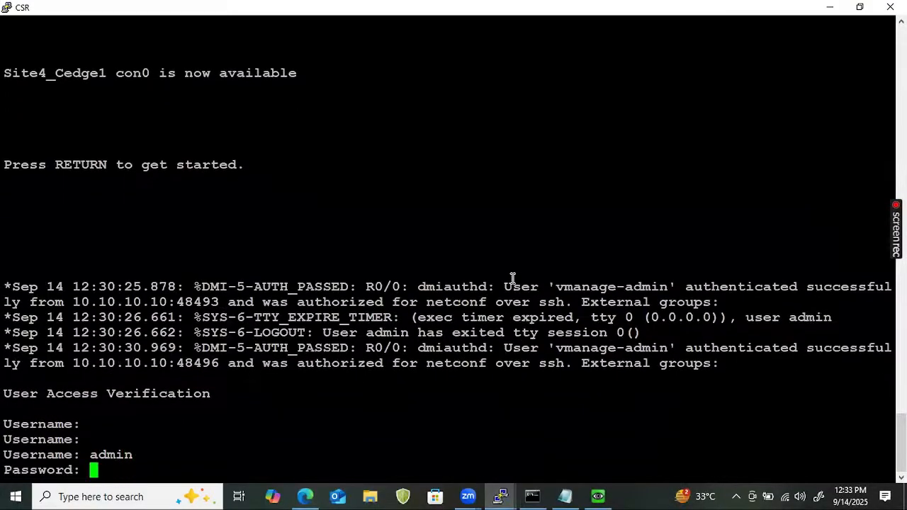
type("admin")
key("Return")
type("ena")
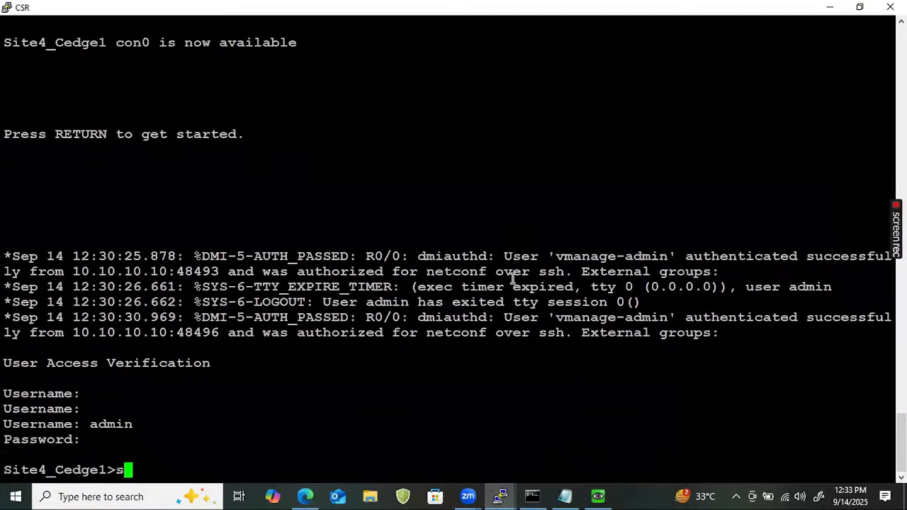
key("Return")
key("Return")
key("Return")
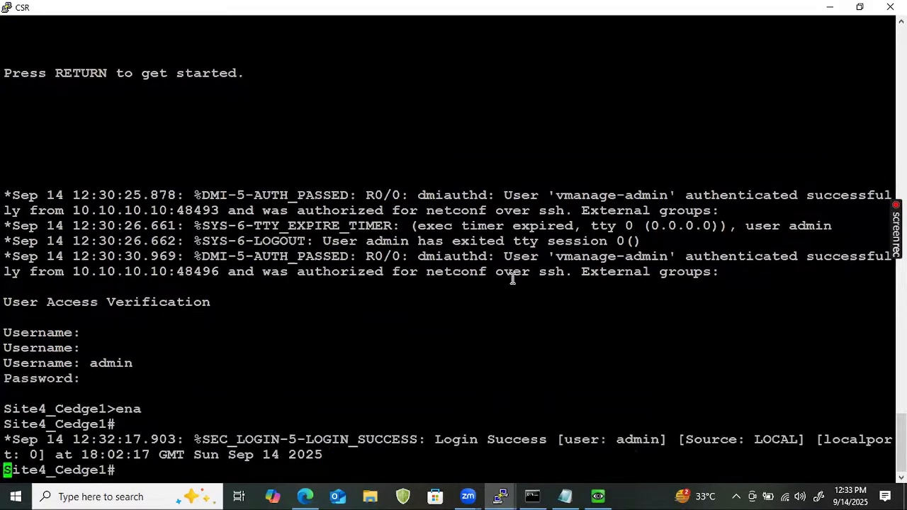
Run 'show ip int brief', copy the GigabitEthernet1 name, and return to vManage
type("show ip innt")
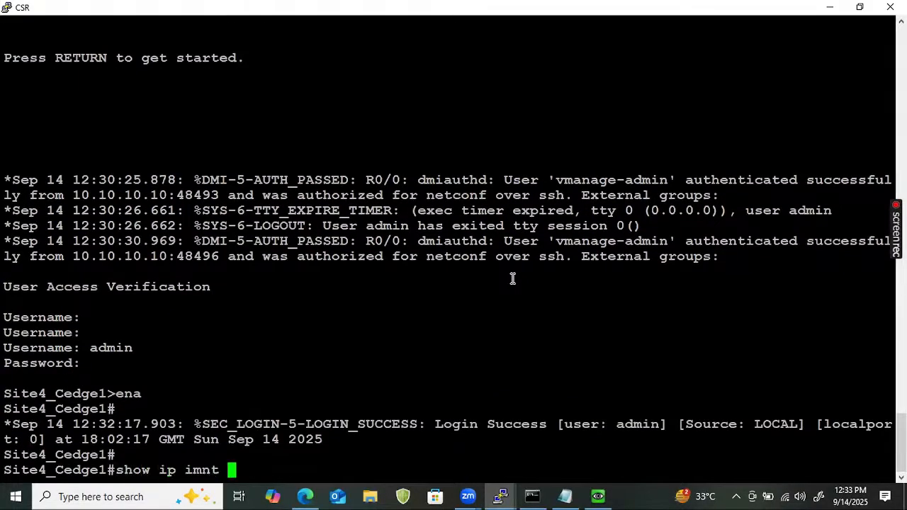
key("BackSpace")
key("BackSpace")
key("BackSpace")
type("nt brief")
key("Return")
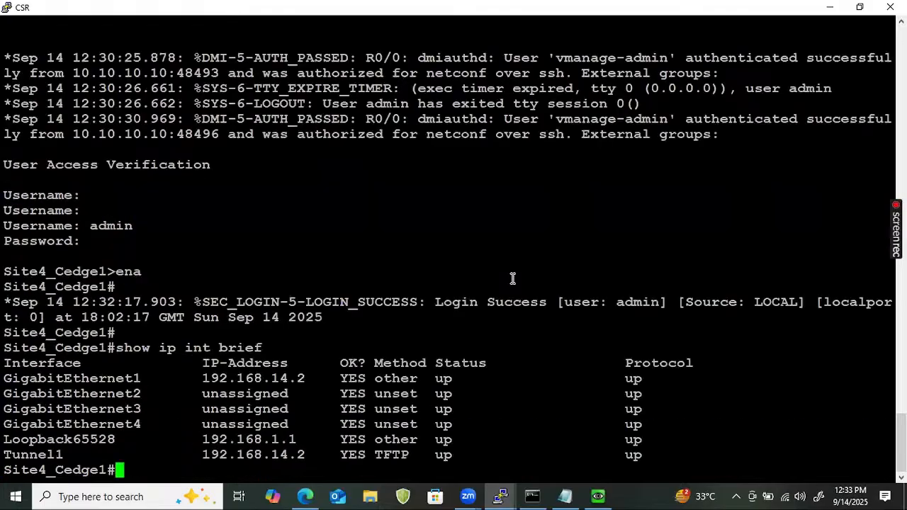
double_click(82, 380)
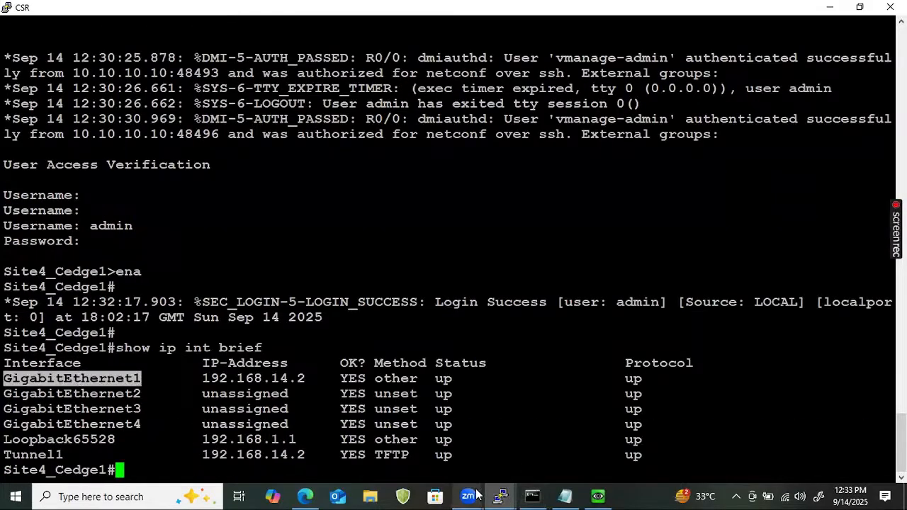
left_click(305, 496)
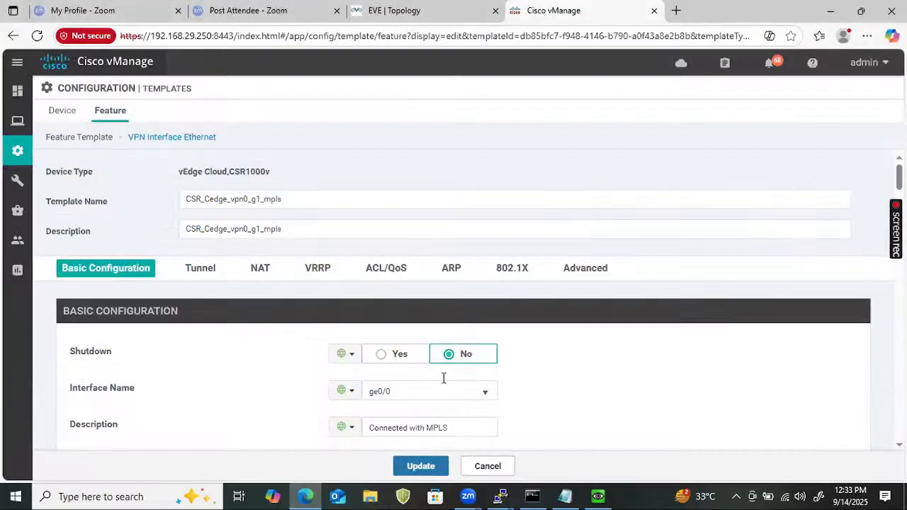
Change the CSR_Cedge_vpn0_g1_mpls interface name from ge0/0 to GigabitEthernet1 and update the template
left_click(386, 399)
key("ctrl+a")
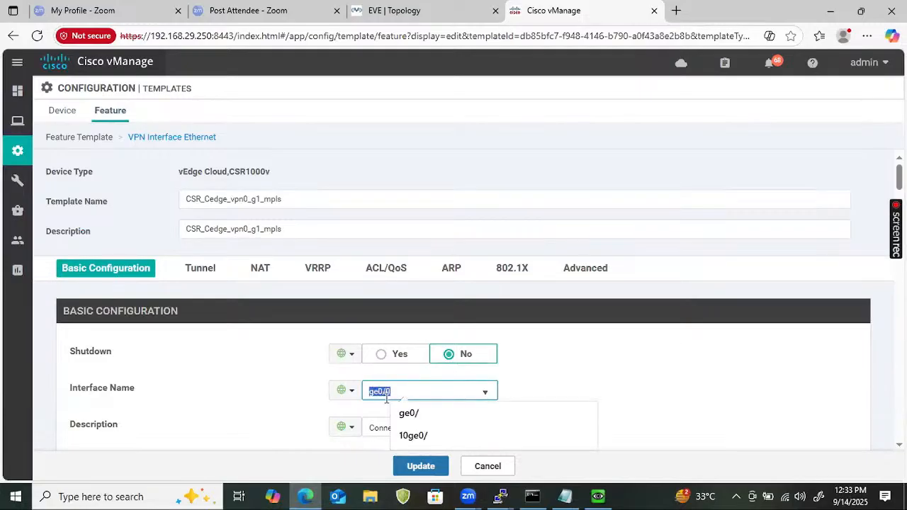
type("GigabitEthernet1")
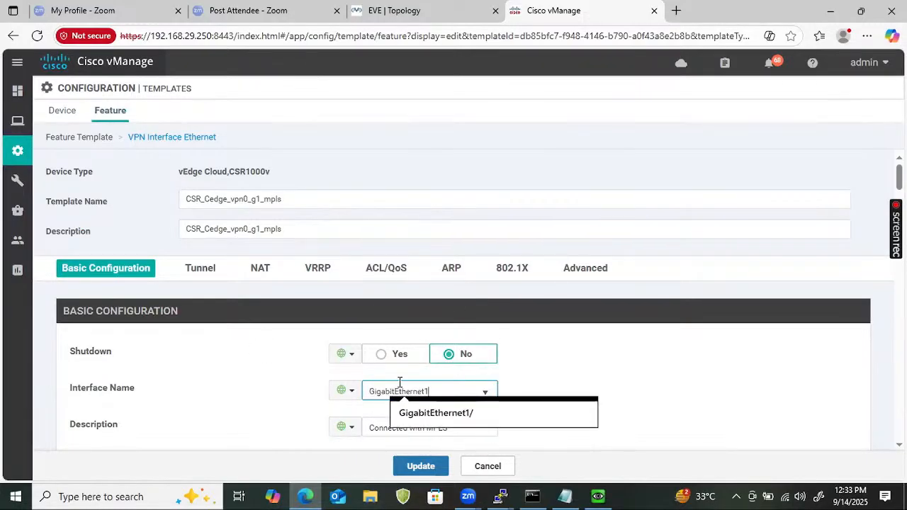
left_click(264, 395)
left_click(426, 465)
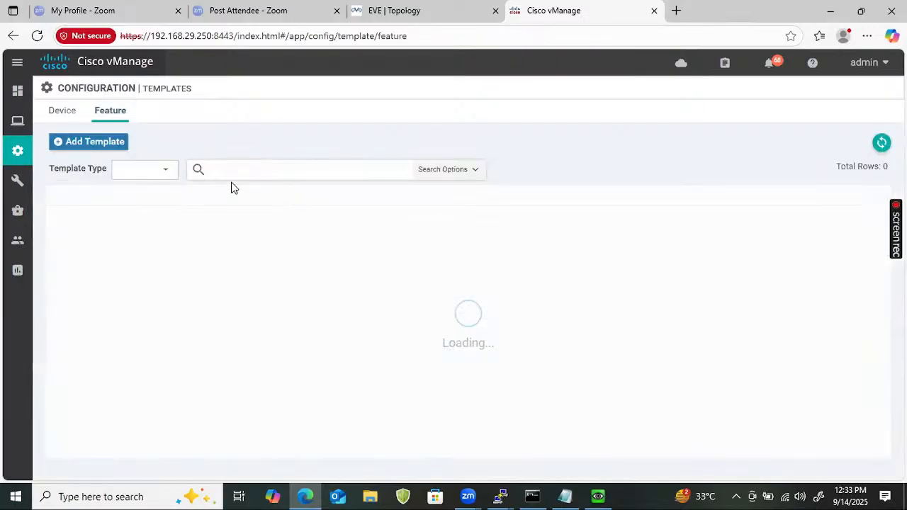
Filter the feature templates to CSR and open CSR_Cedge_vpn0_g2_Internet for editing
type("CSR")
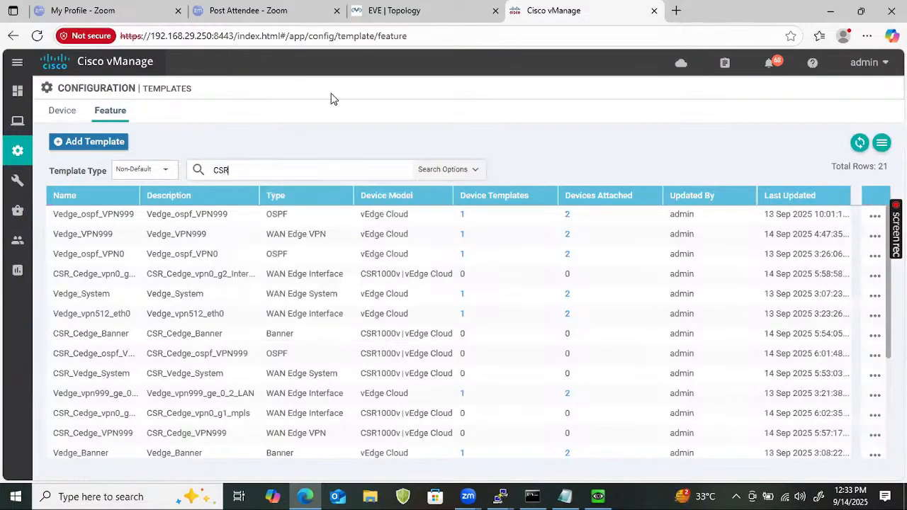
key("Return")
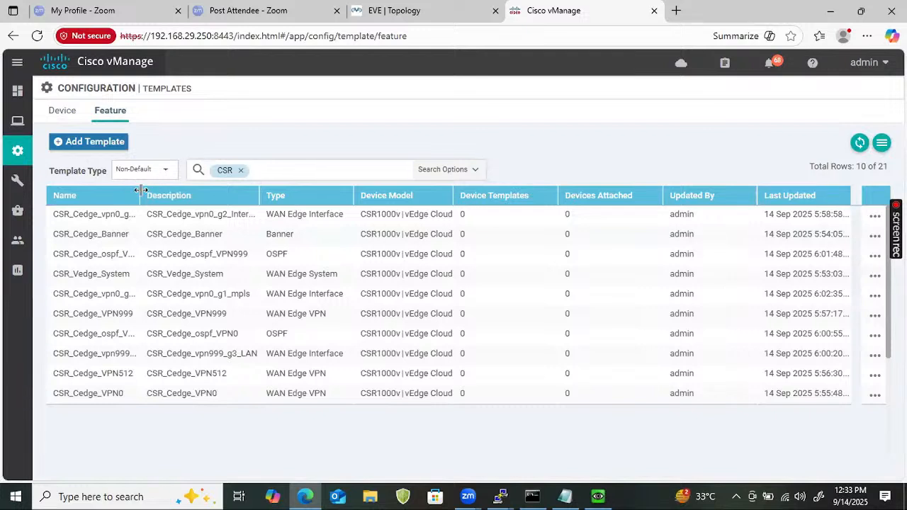
left_click_drag(140, 190, 188, 194)
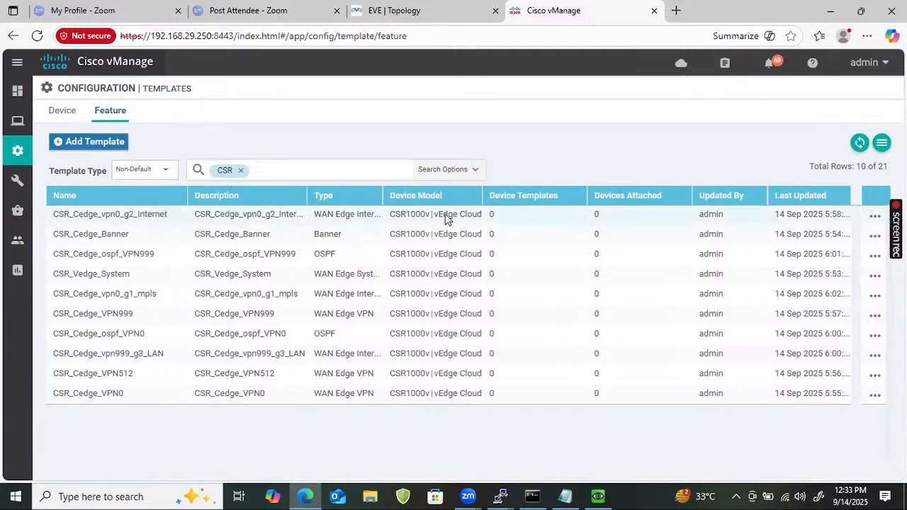
left_click(875, 216)
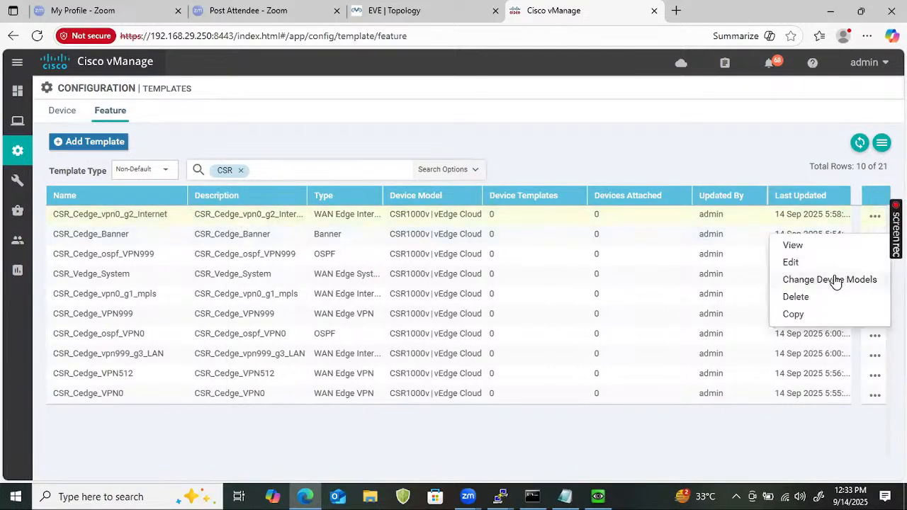
left_click(790, 263)
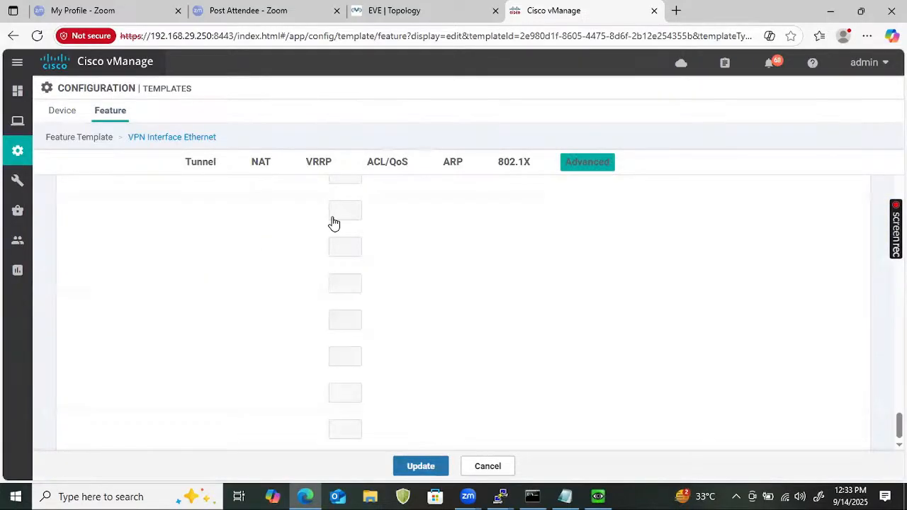
Change its interface name from ge0/1 to GigabitEthernet2 and update the template
scroll(381, 307, "up", 15)
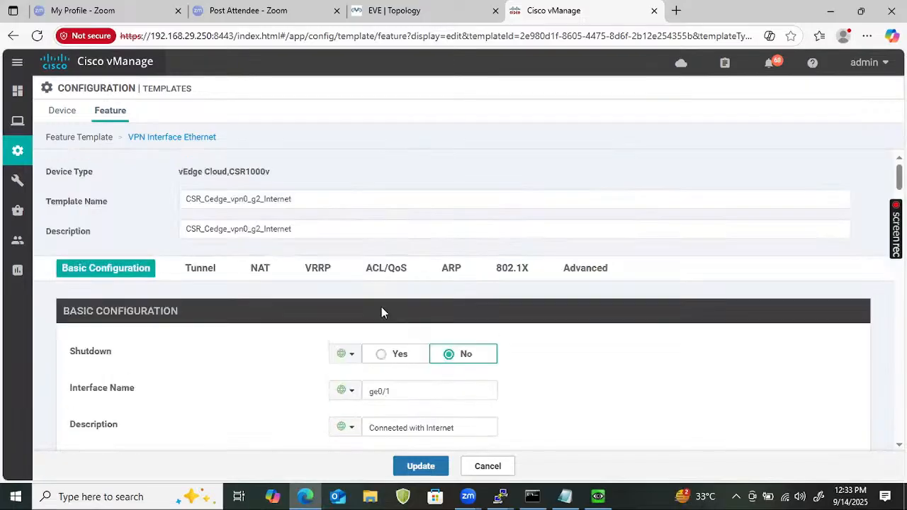
left_click(399, 385)
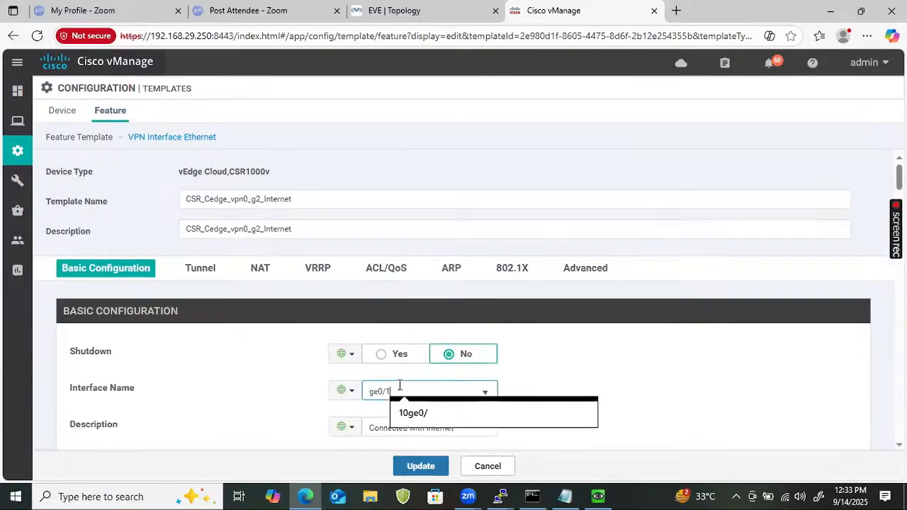
key("ctrl+a")
type("GigabitEthernet1")
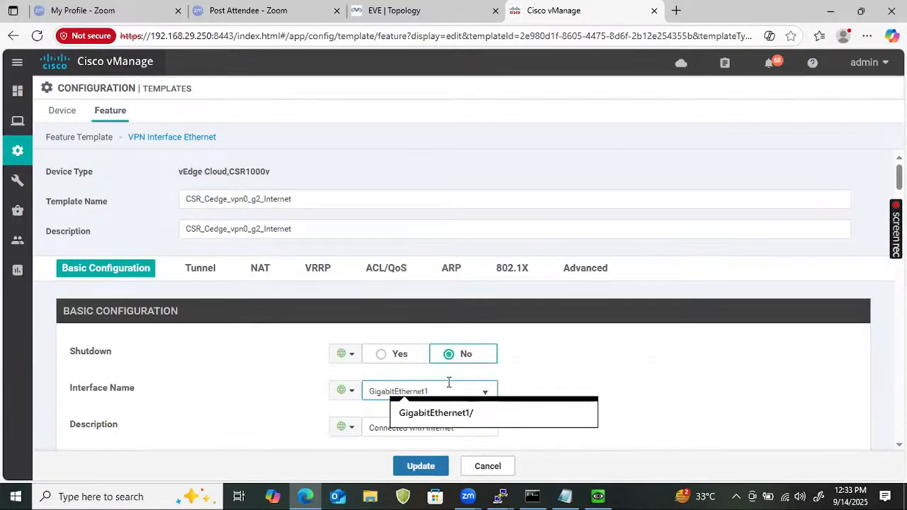
key("BackSpace")
type("2")
left_click(208, 367)
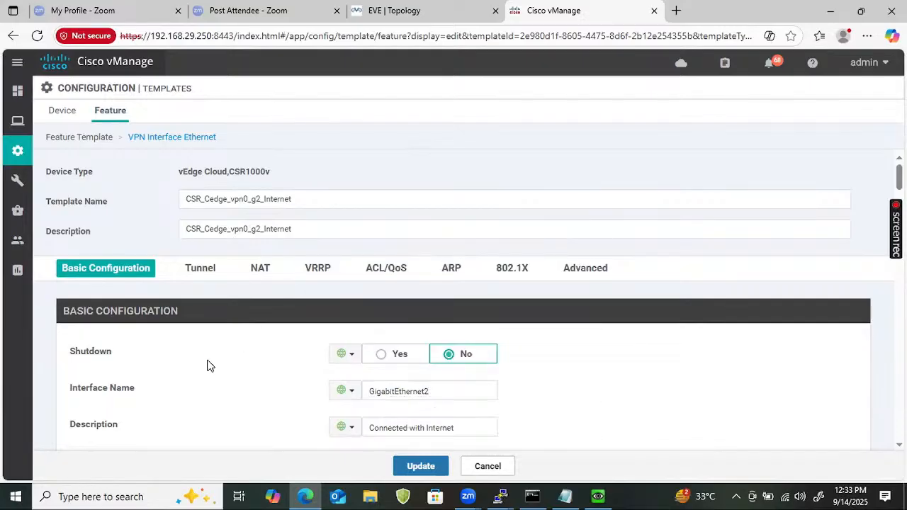
left_click(420, 466)
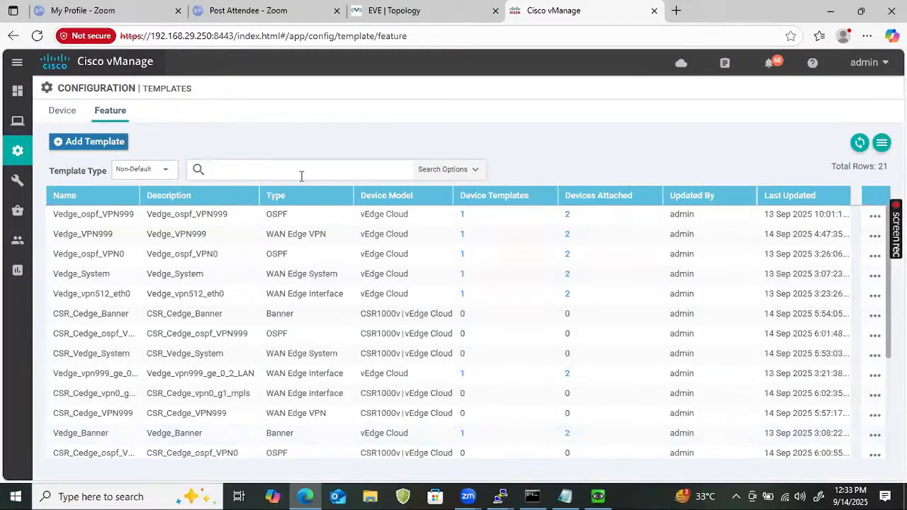
Filter the feature templates to CSR and open CSR_Cedge_vpn999_g3_LAN for editing
left_click(301, 176)
type("CSR")
key("Return")
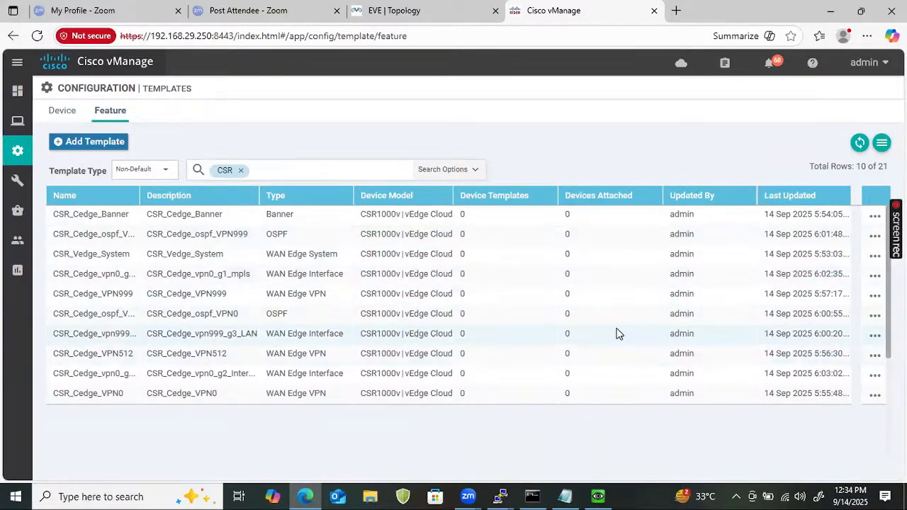
left_click(876, 335)
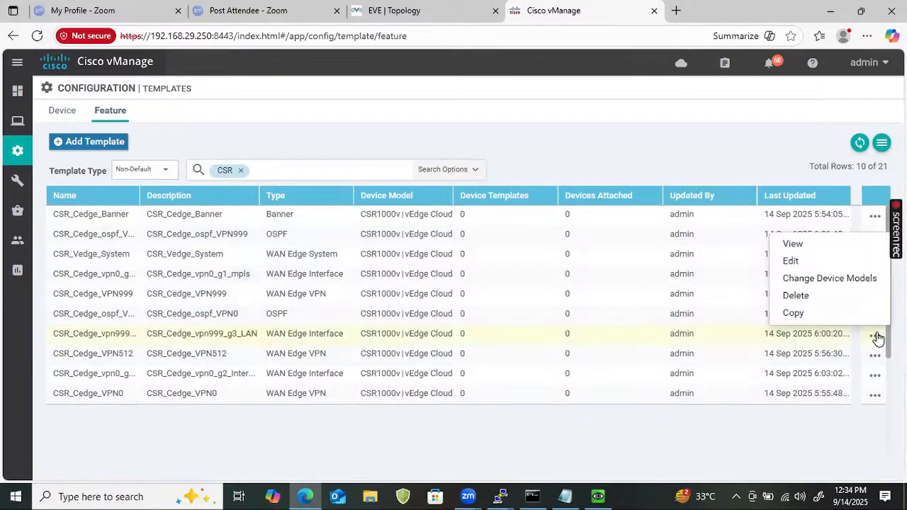
left_click(792, 263)
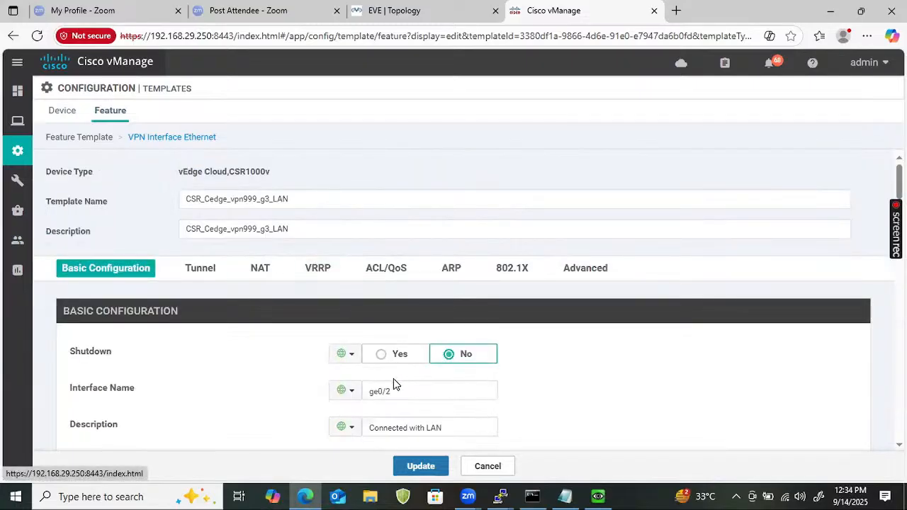
Replace interface name ge0/2 with GigabitEthernet3 and update the template
left_click(394, 391)
double_click(394, 391)
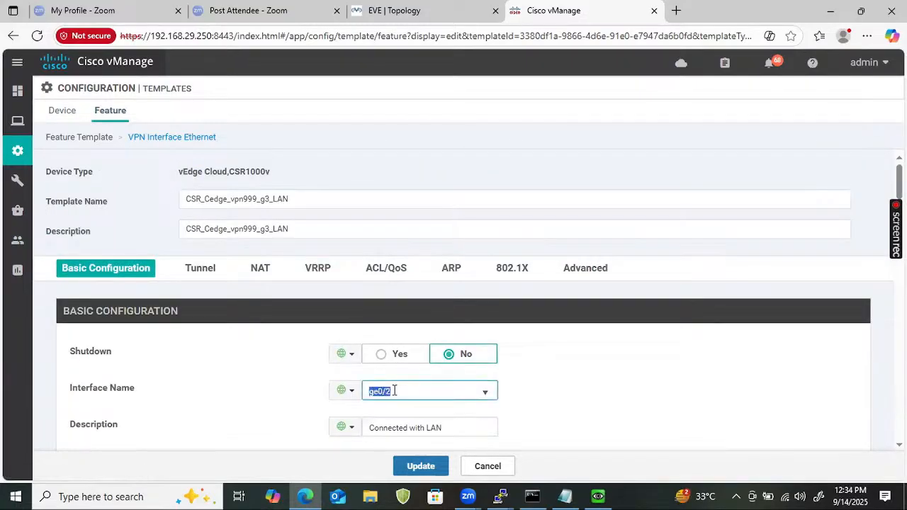
type("GigabitEthernet1")
key("BackSpace")
type("3")
left_click(442, 474)
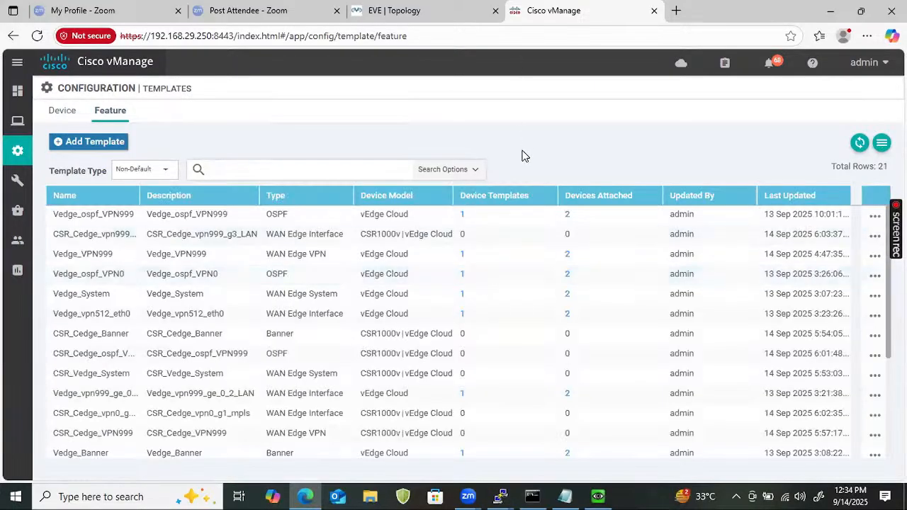
Filter the feature templates to CSR and open CSR_Cedge_ospf_VPN999 for editing
left_click(265, 167)
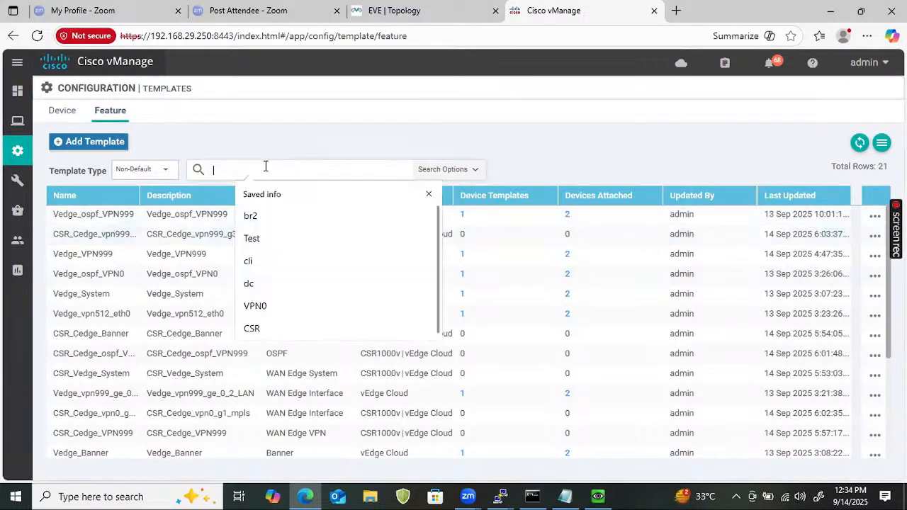
type("CSR")
key("Return")
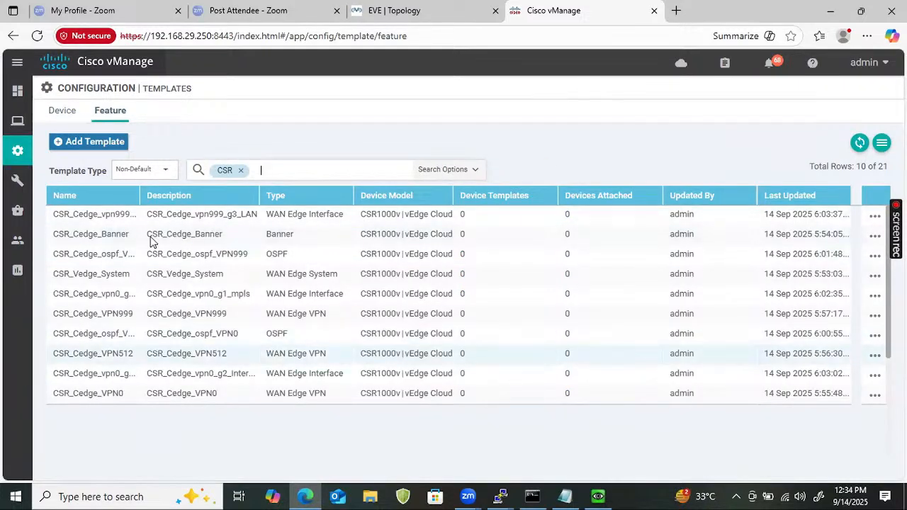
left_click_drag(139, 190, 177, 190)
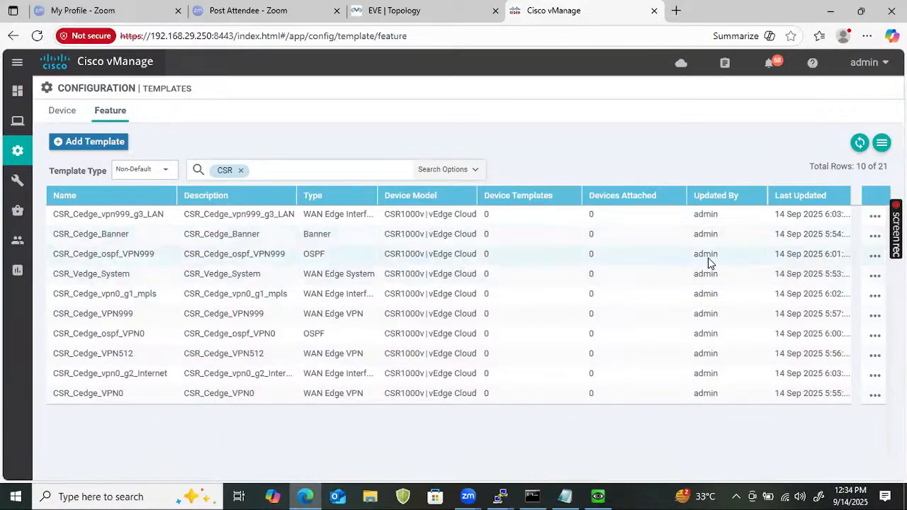
left_click(870, 256)
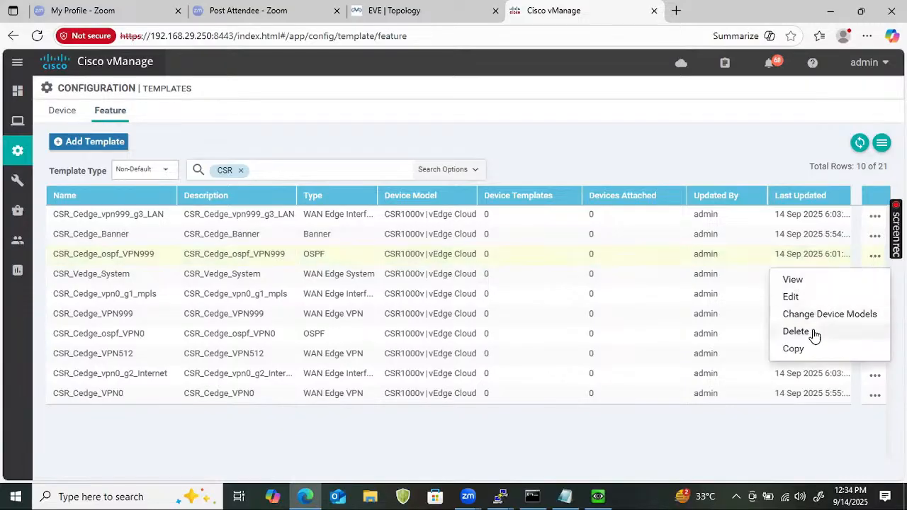
left_click(792, 298)
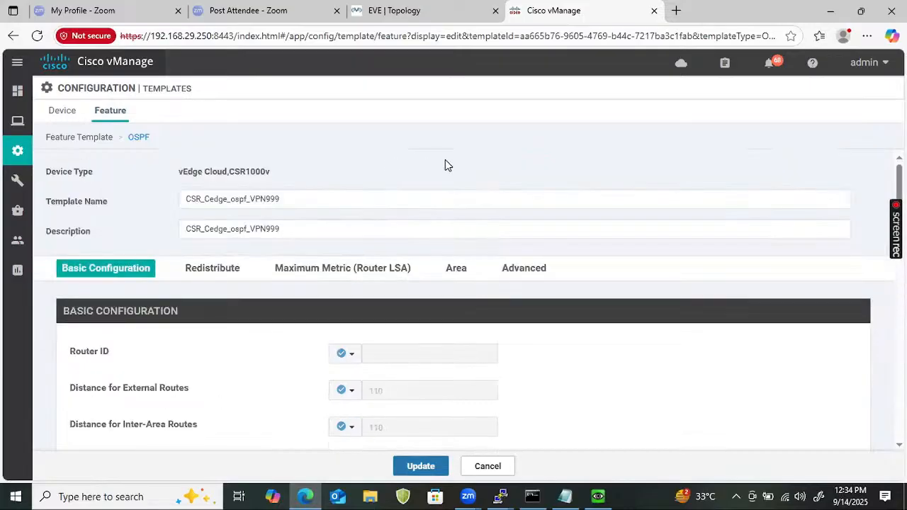
Rename area 0's OSPF interface from ge0/2 to GigabitEthernet3, save both dialogs, and update the template
left_click(455, 268)
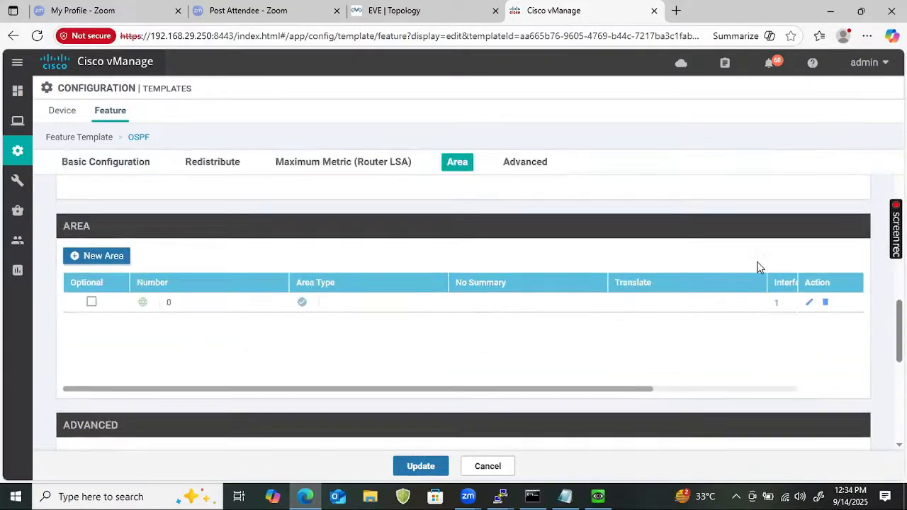
left_click(809, 302)
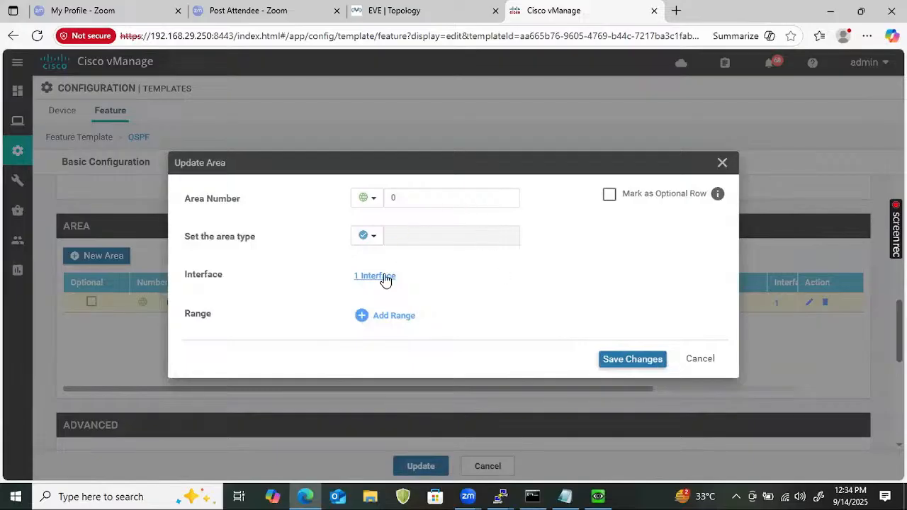
key("Escape")
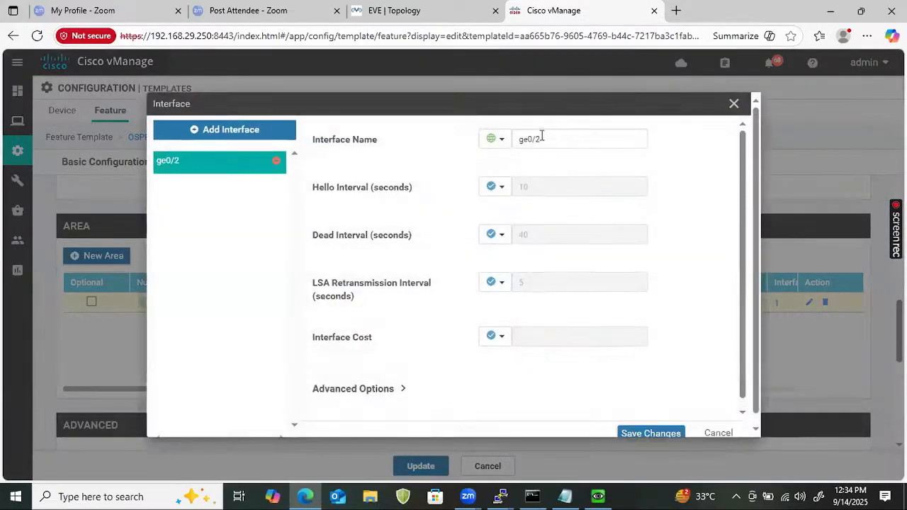
left_click(542, 138)
triple_click(542, 137)
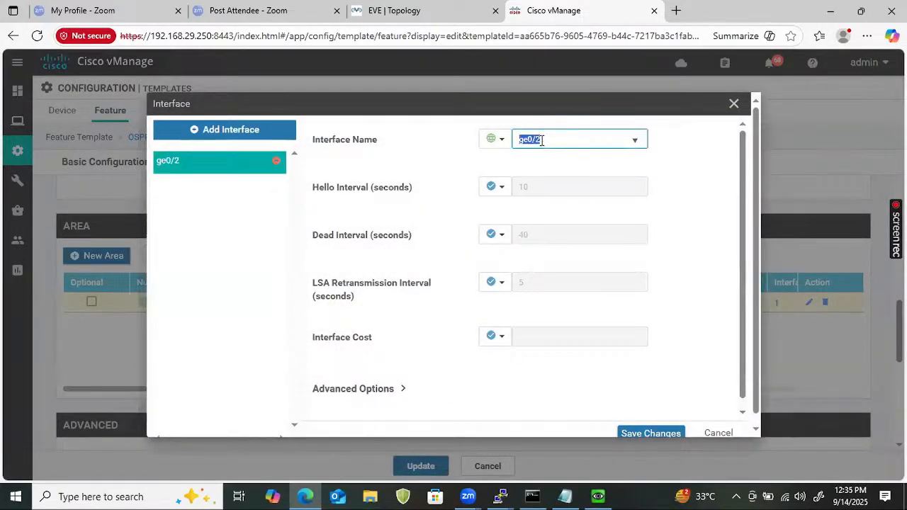
type("GigabitEthernet1")
key("BackSpace")
type("3")
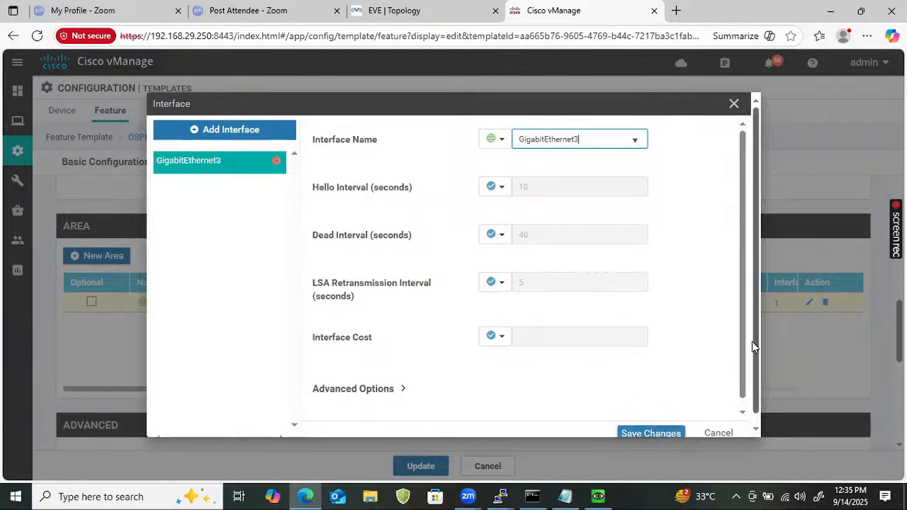
left_click_drag(753, 347, 746, 373)
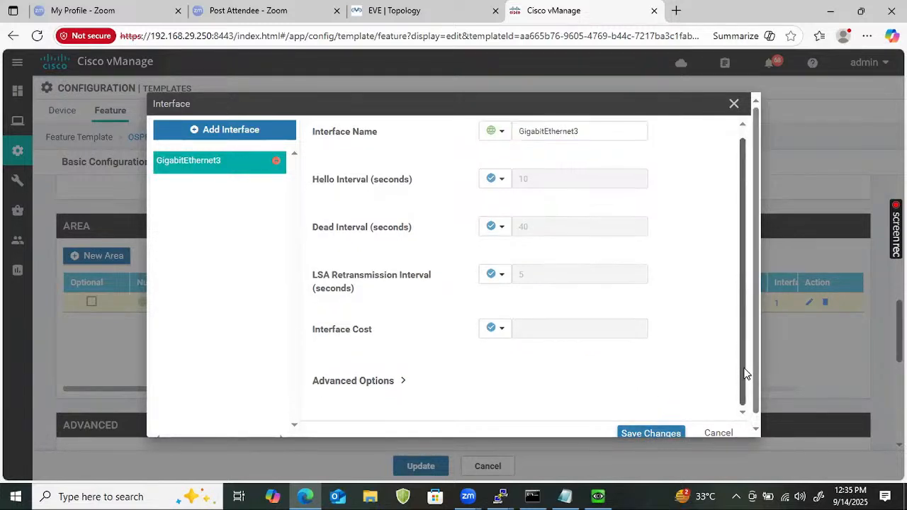
left_click(645, 431)
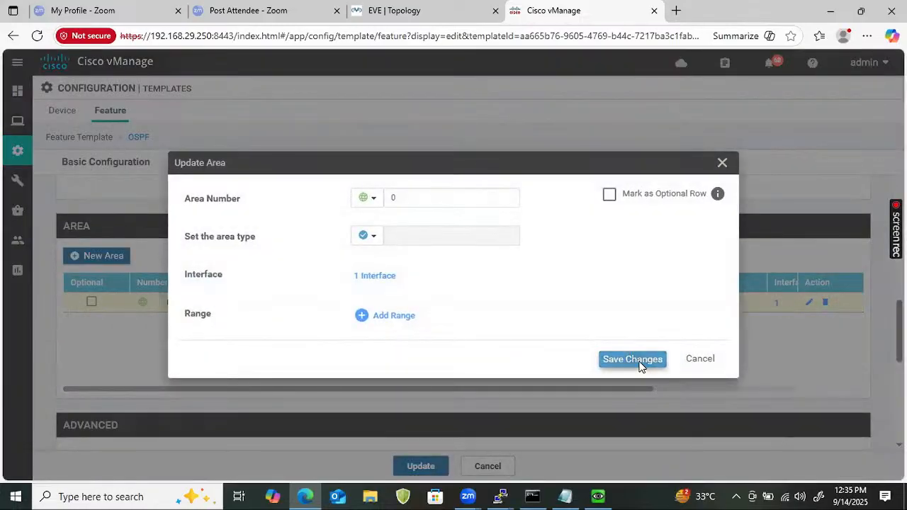
left_click(640, 364)
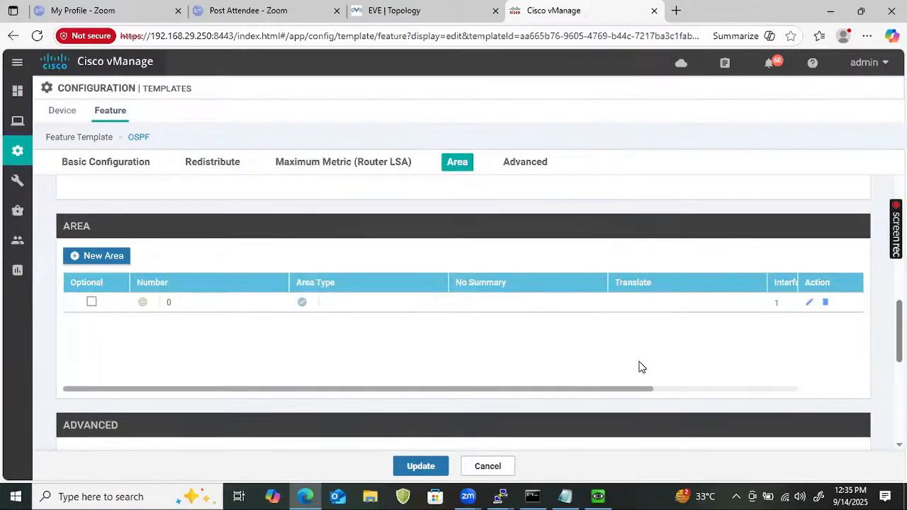
left_click(421, 467)
Filter the feature templates to ospf and open CSR_Cedge_ospf_VPN0 for editing
left_click(279, 169)
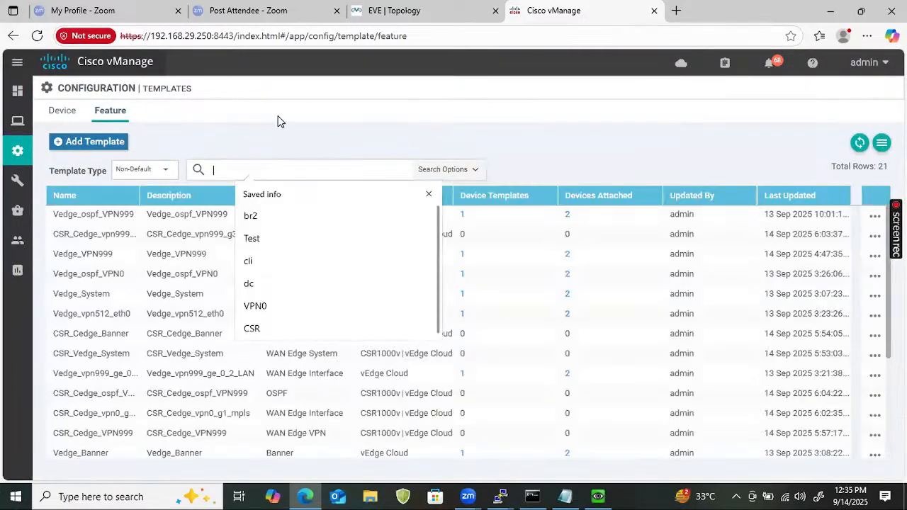
type("ospf")
key("Return")
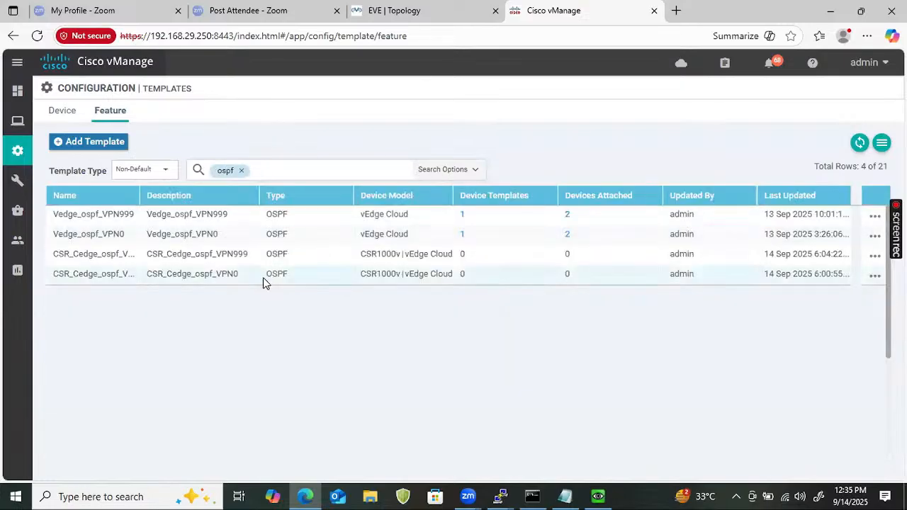
left_click(874, 278)
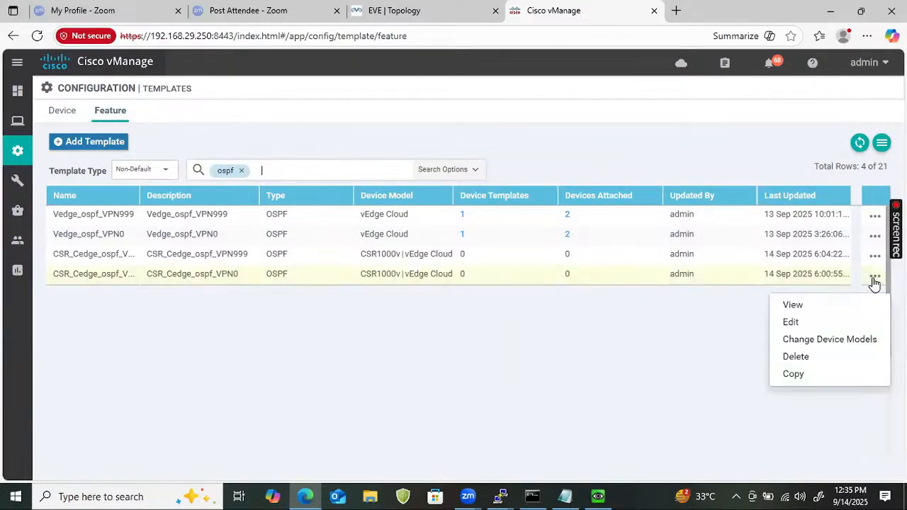
left_click(791, 321)
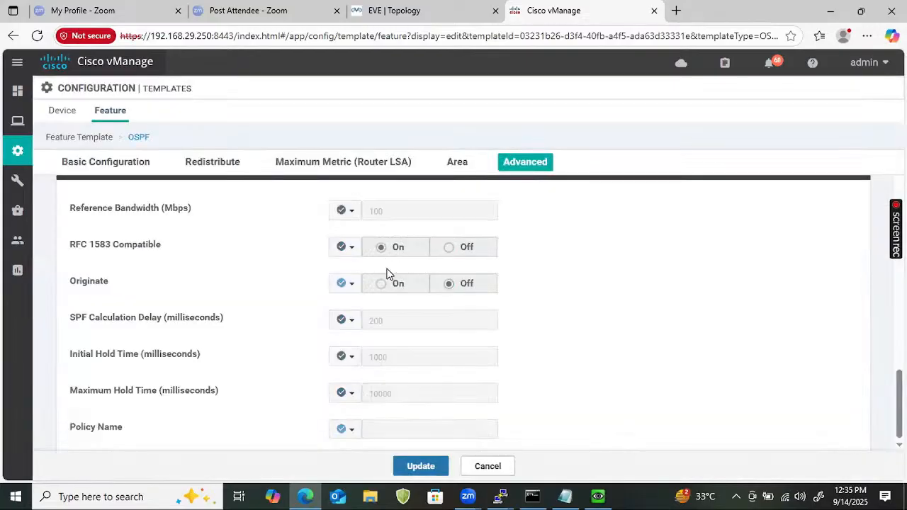
Rename area 0's OSPF interface from ge0/0 to GigabitEthernet1, save both dialogs, and update the template
scroll(421, 333, "down", 6)
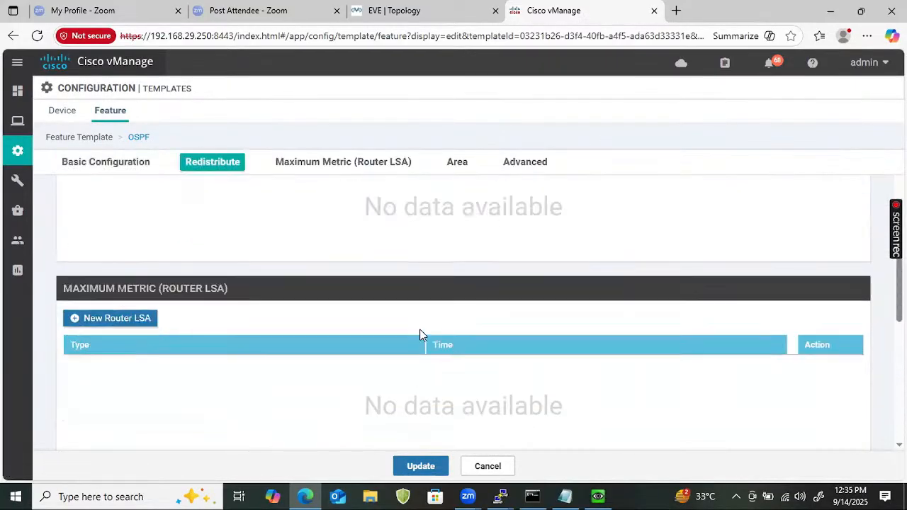
left_click(457, 164)
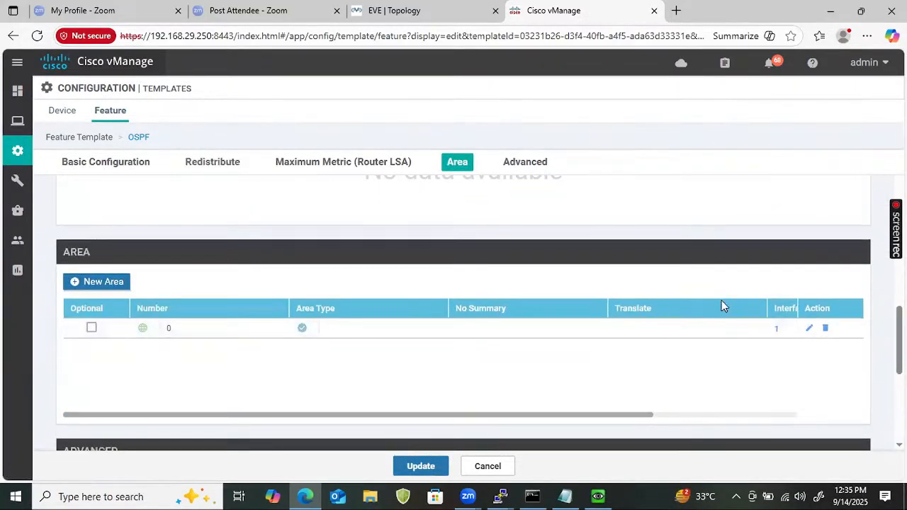
left_click(809, 330)
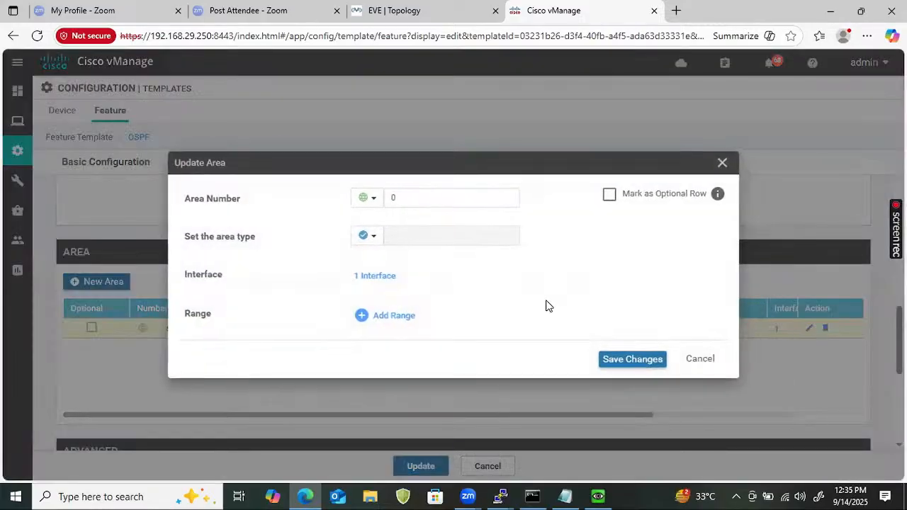
left_click(376, 280)
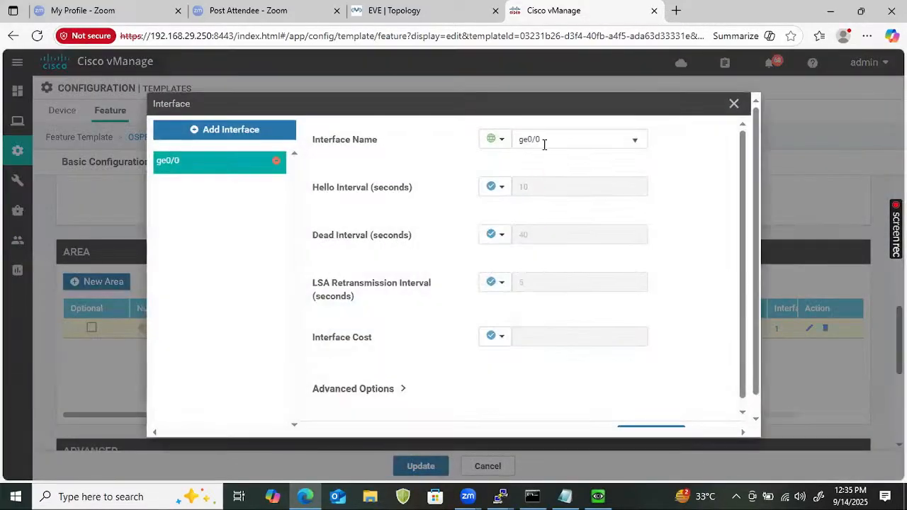
left_click(544, 142)
triple_click(544, 141)
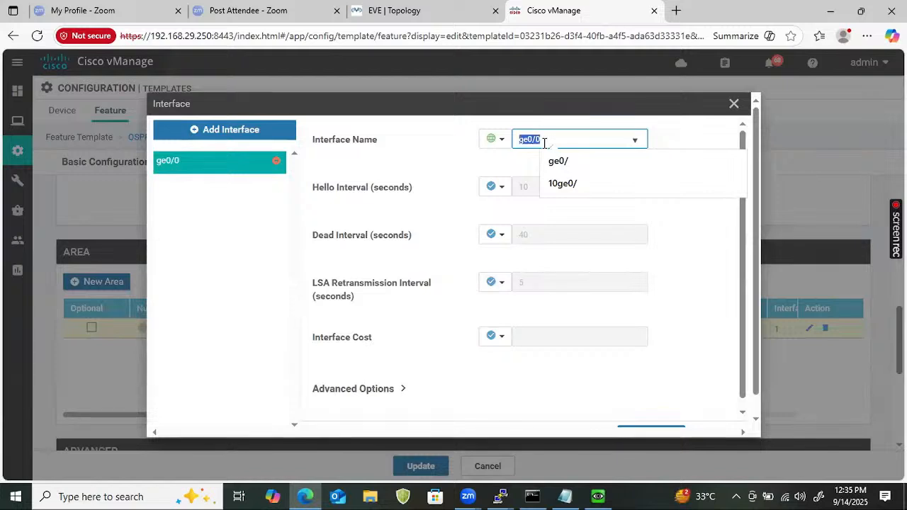
type("GigabitEthernet1")
left_click(449, 163)
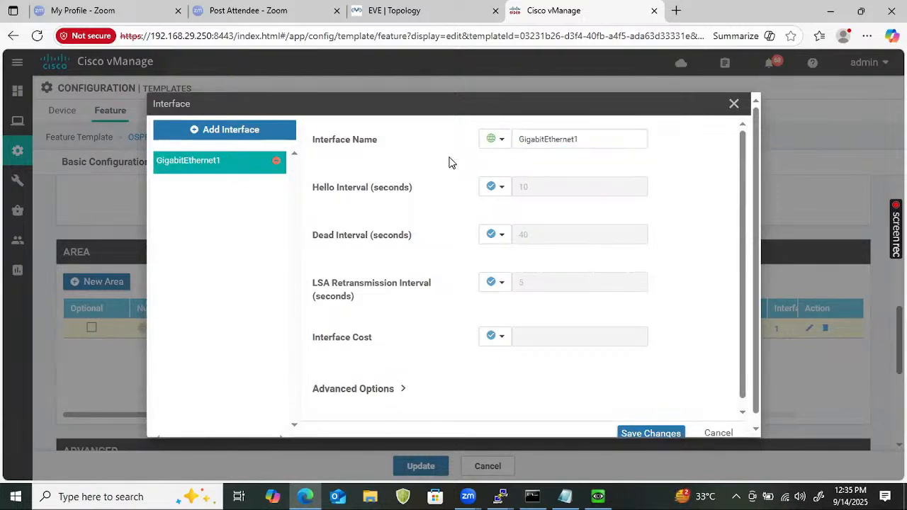
left_click(651, 432)
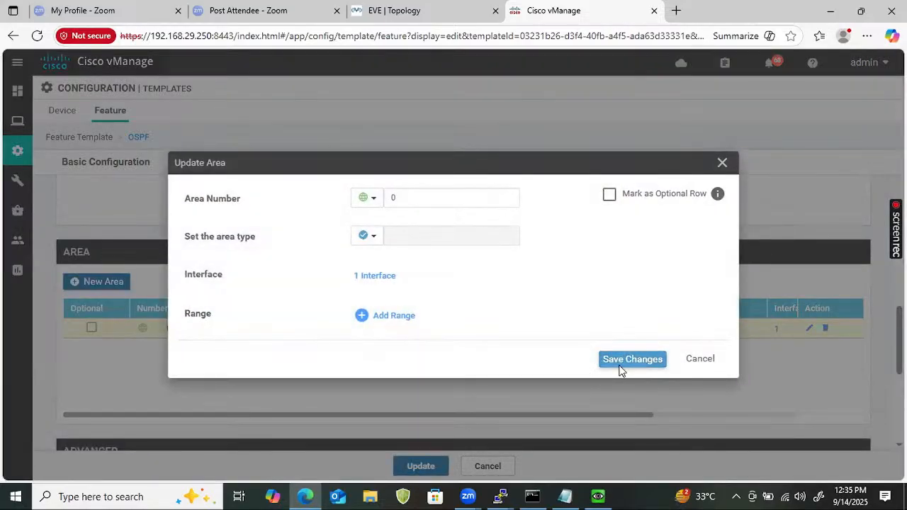
left_click(622, 365)
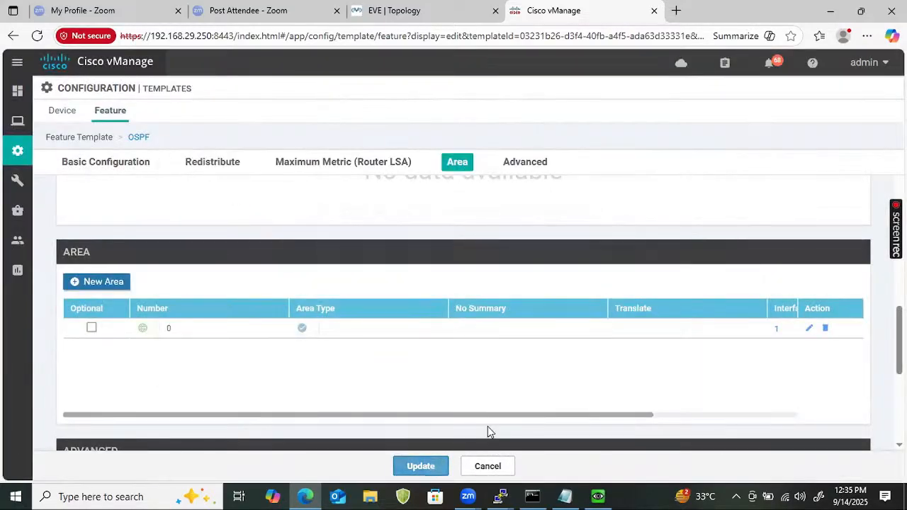
left_click(420, 466)
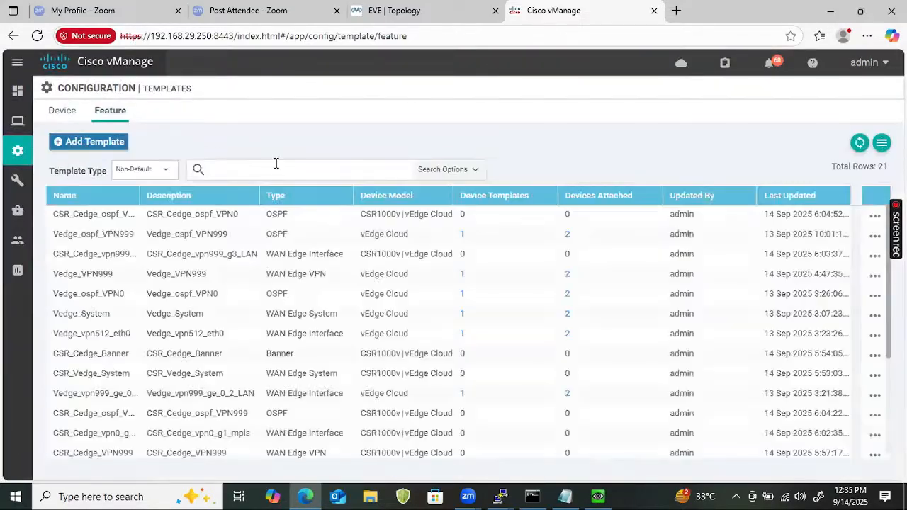
Filter the feature templates to eth and start a copy of Vedge_vpn512_eth0
left_click(276, 163)
type("eth0")
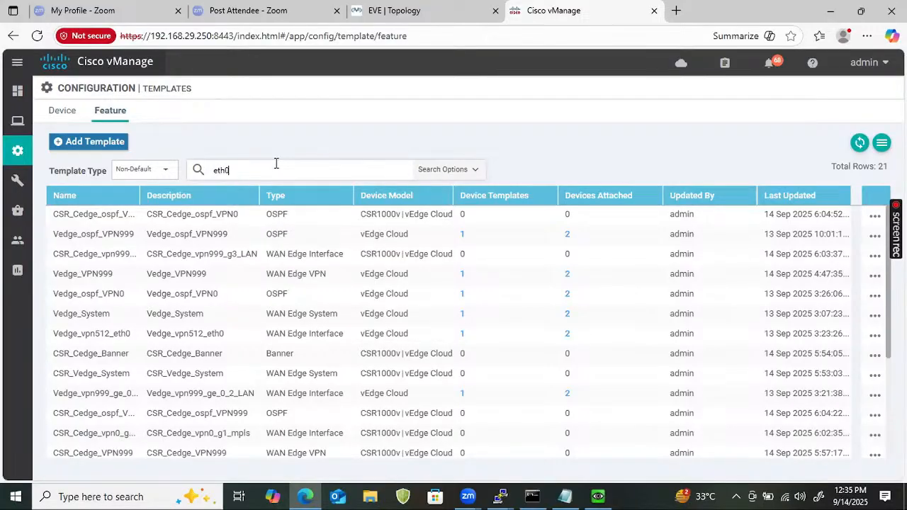
key("Return")
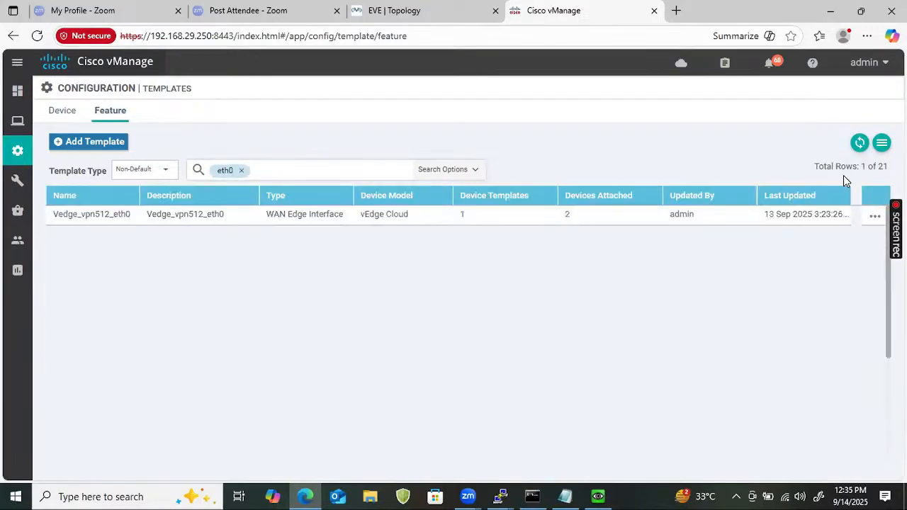
left_click(875, 216)
left_click(791, 314)
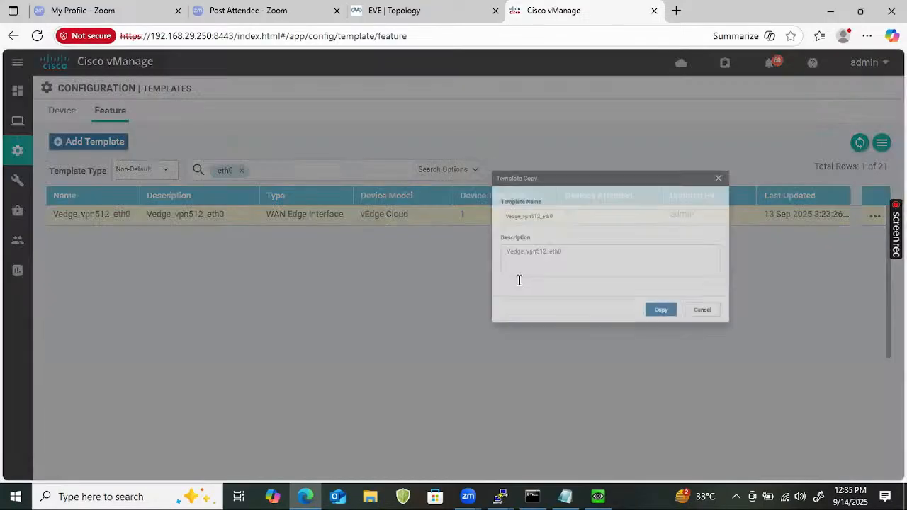
Edit the copied template's name to CSR_Cedge_vpn512_G4
left_click(293, 219)
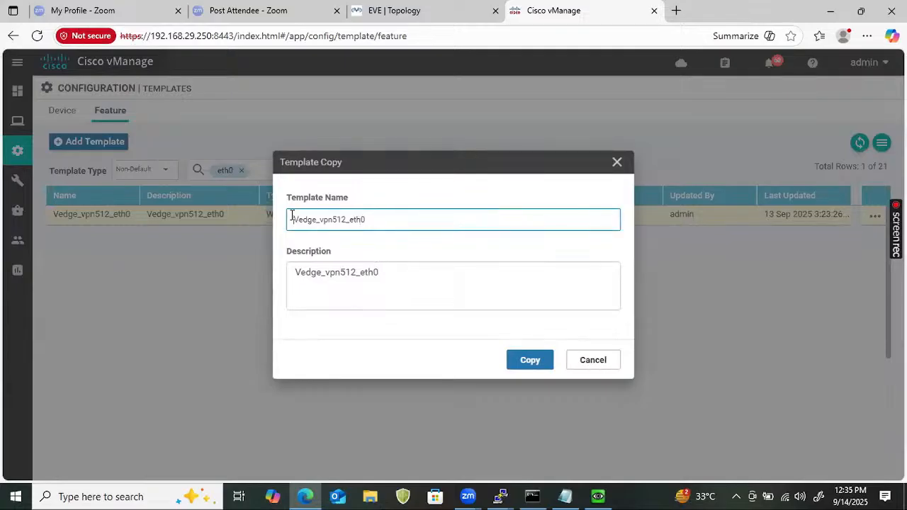
type("Cedge")
key("Home")
type("CSR_")
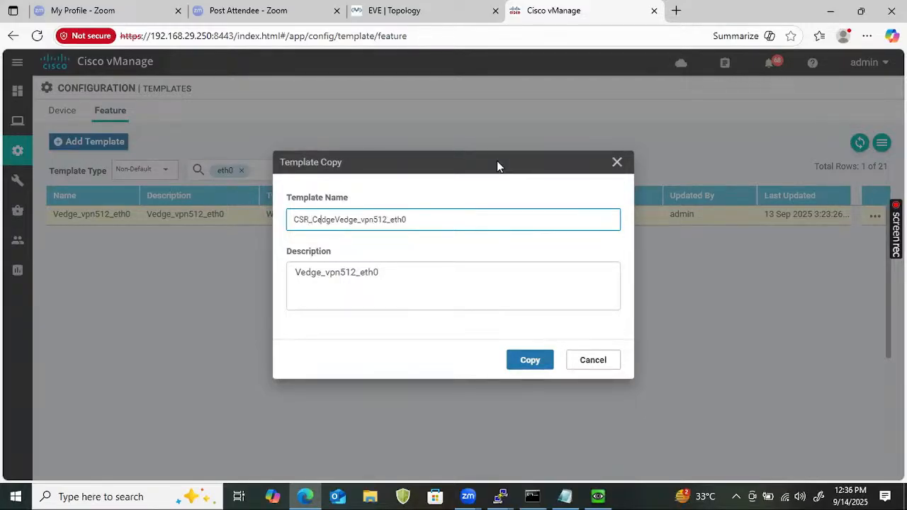
key("BackSpace")
key("BackSpace")
key("BackSpace")
key("BackSpace")
key("BackSpace")
key("Right")
key("Right")
key("Right")
key("Right")
key("Right")
key("Right")
key("Right")
key("Right")
key("Right")
key("Right")
key("Right")
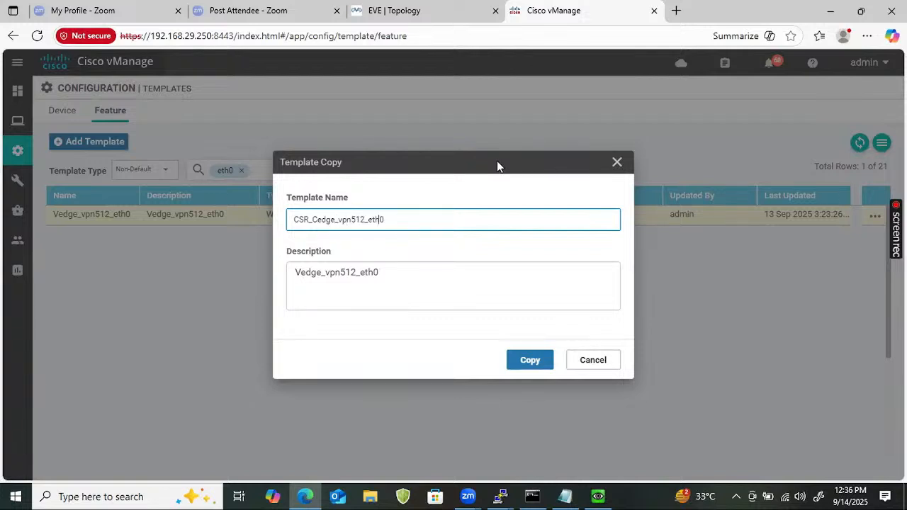
key("BackSpace")
key("BackSpace")
key("BackSpace")
key("BackSpace")
type("4")
triple_click(433, 220)
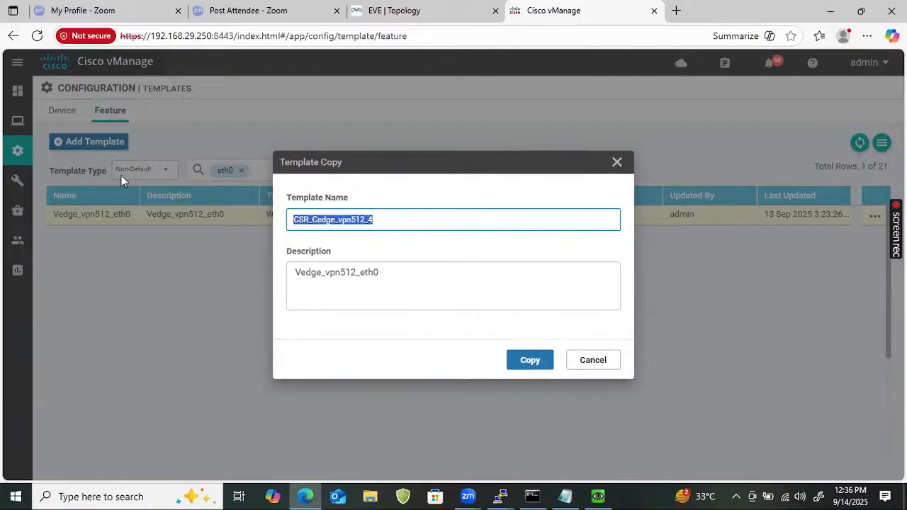
left_click(369, 221)
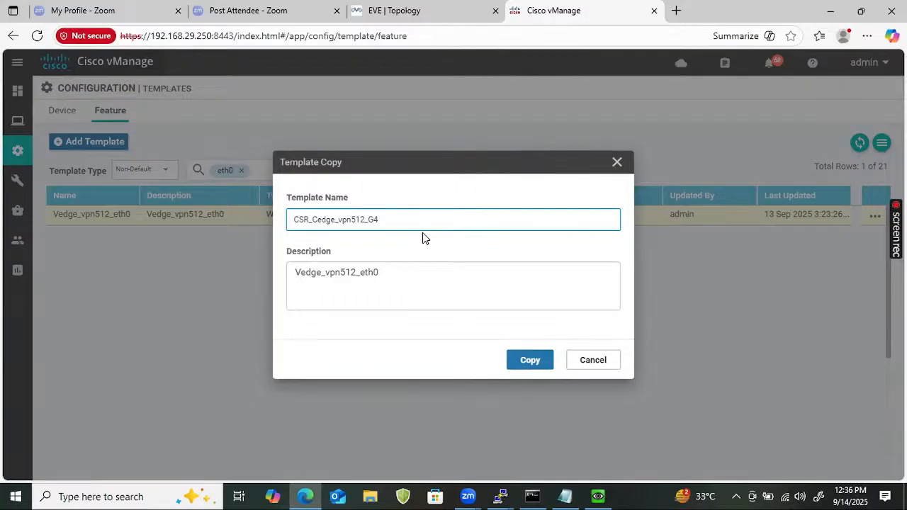
Set the copy's description to CSR_Cedge_vpn512_G4 and create the template copy
key("ctrl+a")
key("ctrl+c")
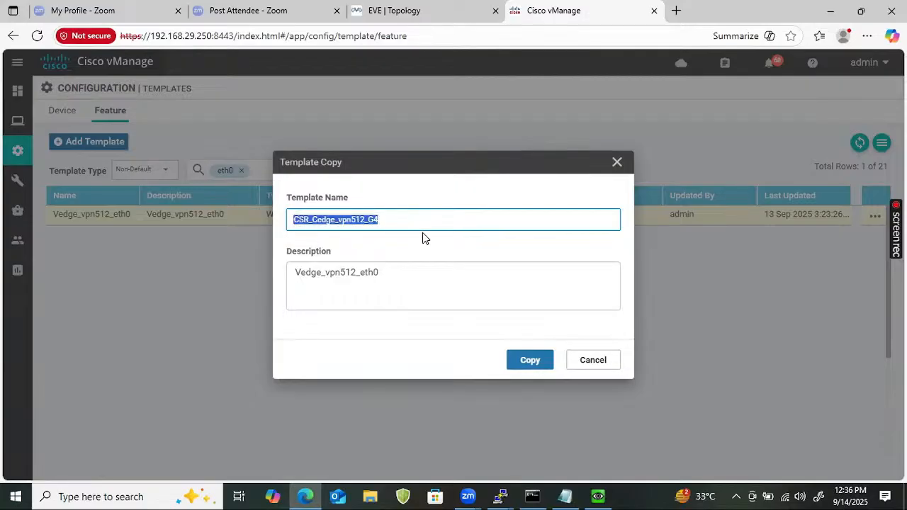
left_click(422, 268)
key("ctrl+a")
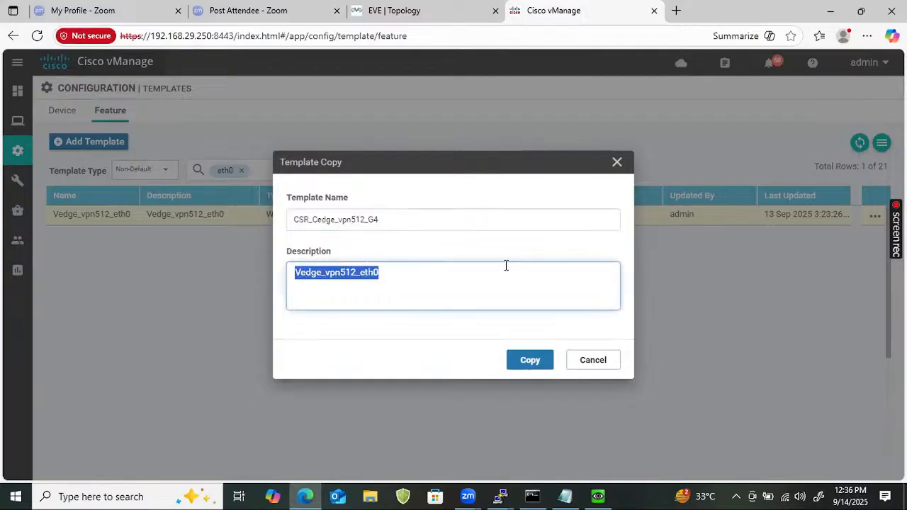
key("ctrl+v")
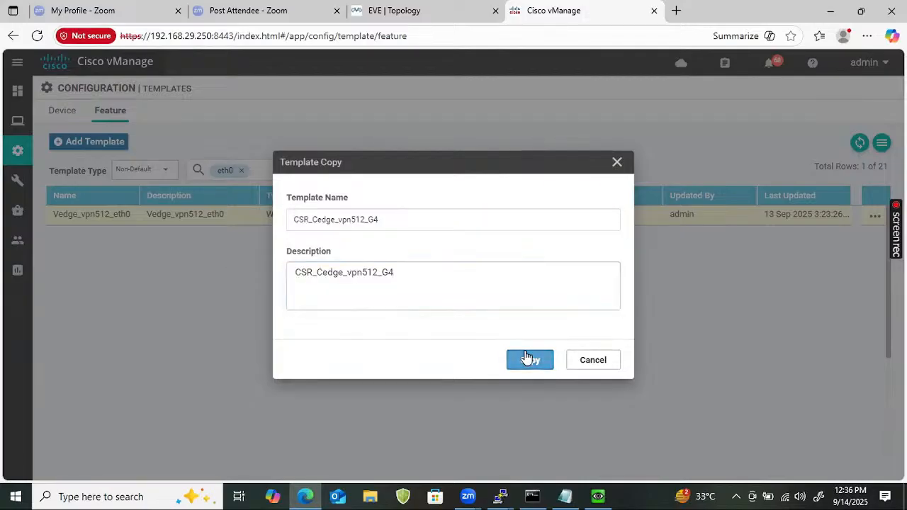
left_click(528, 359)
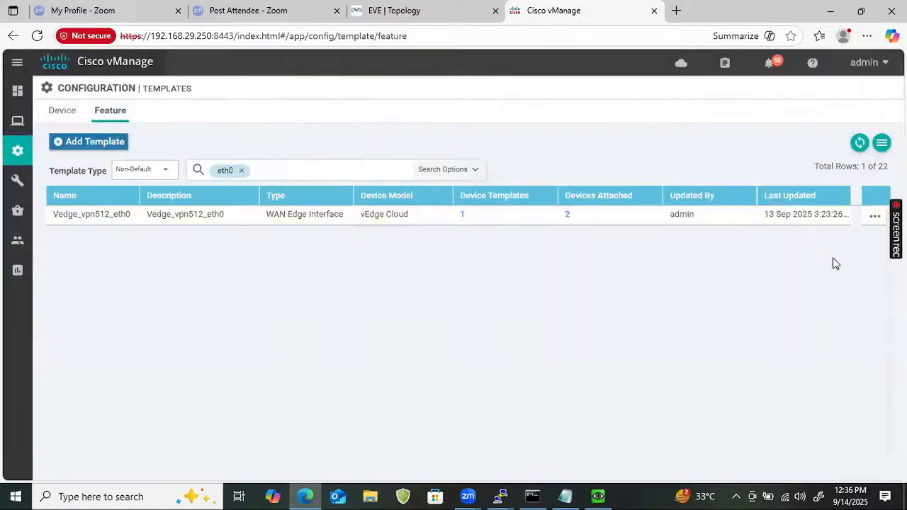
left_click(873, 215)
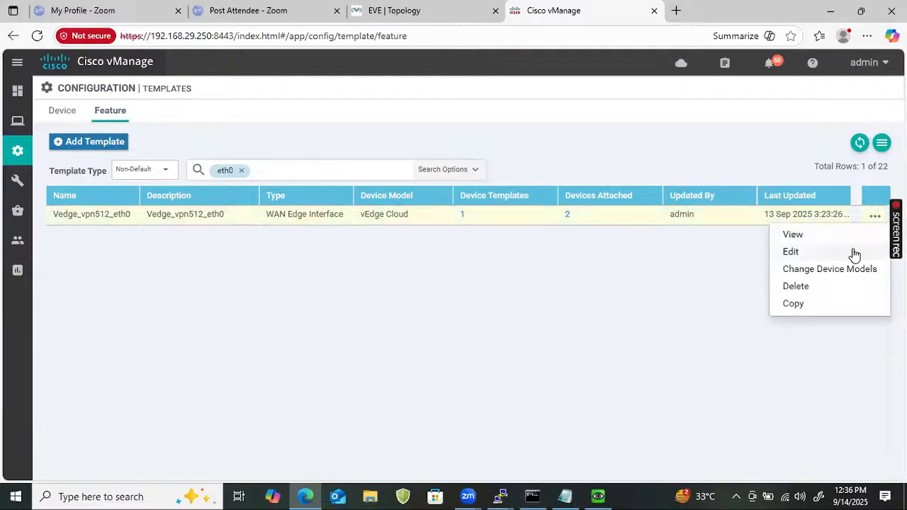
Filter the feature templates by g4 and open CSR_Cedge_vpn512_G4 for editing
left_click(241, 170)
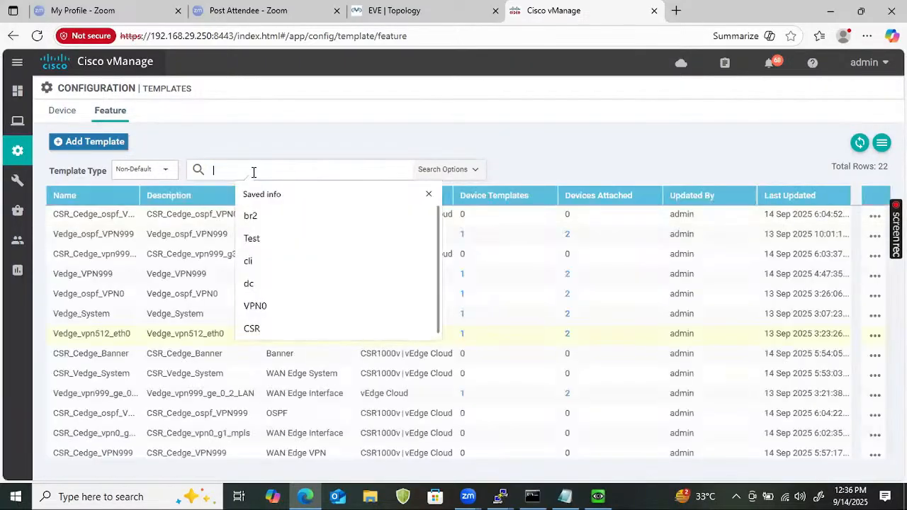
type("g4")
key("Return")
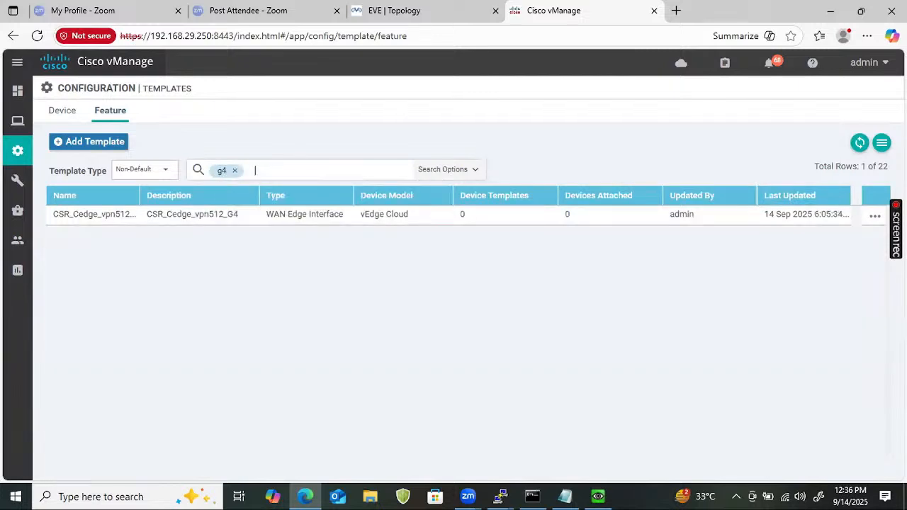
left_click(875, 216)
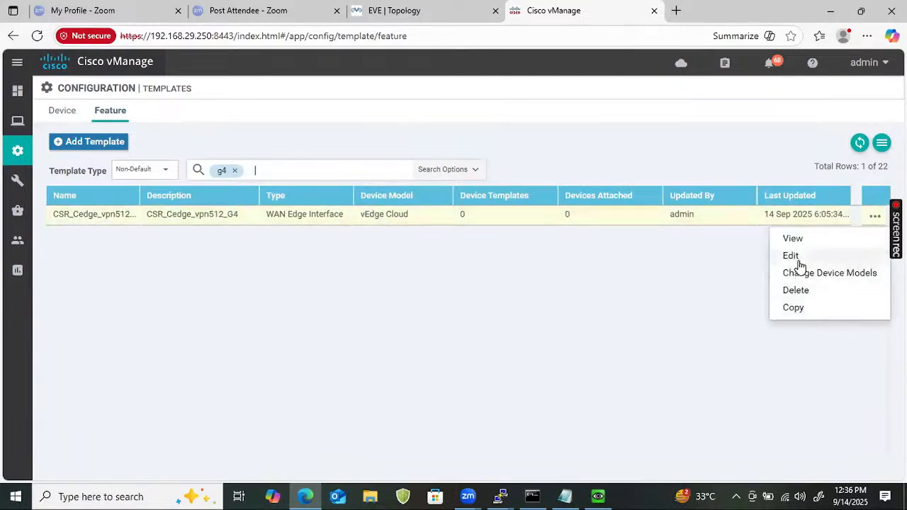
left_click(790, 256)
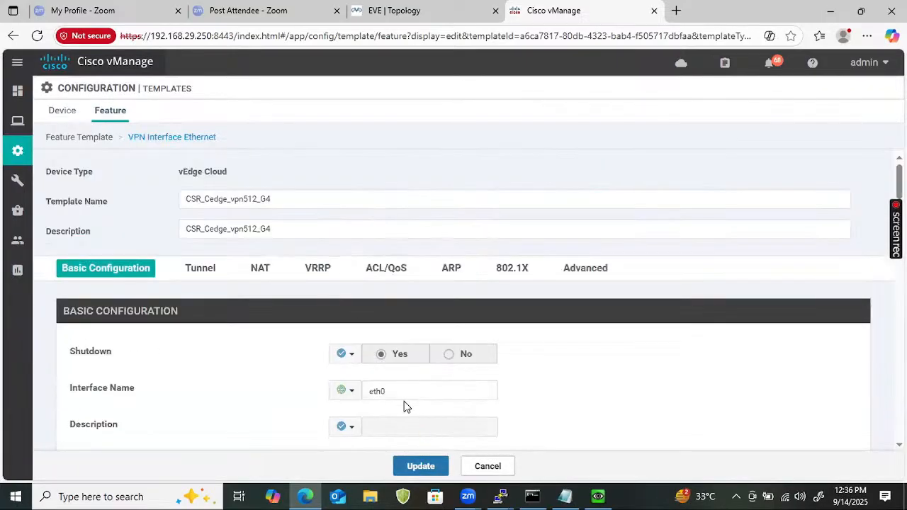
Copy the GigabitEthernet4 interface name from the router's PuTTY console
left_click(400, 393)
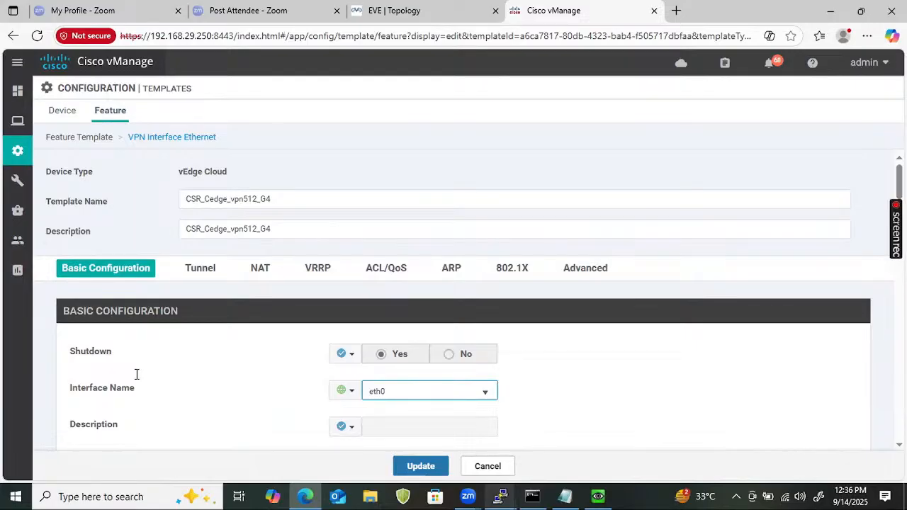
key("alt+Tab")
double_click(74, 425)
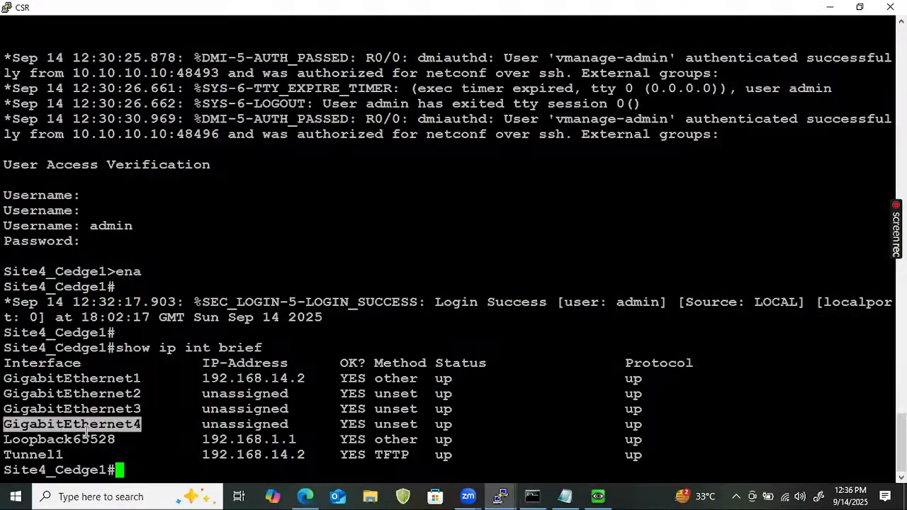
key("Return")
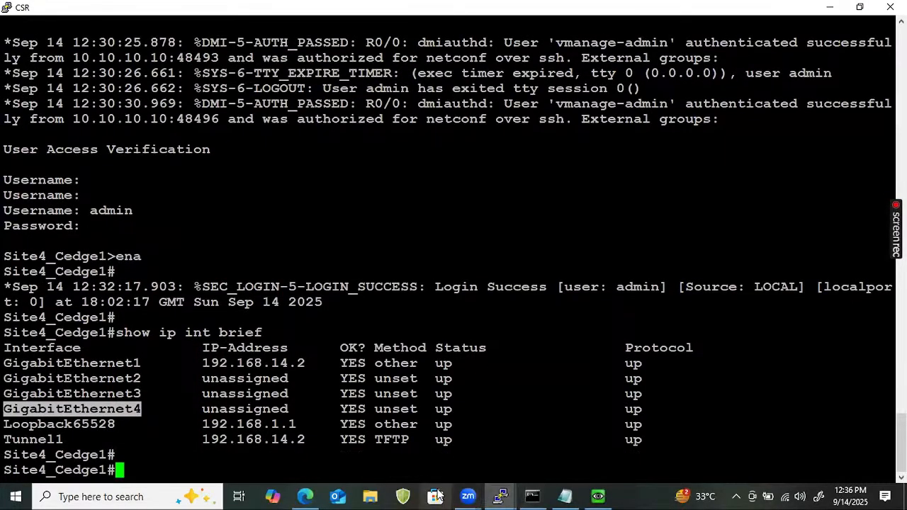
left_click(317, 493)
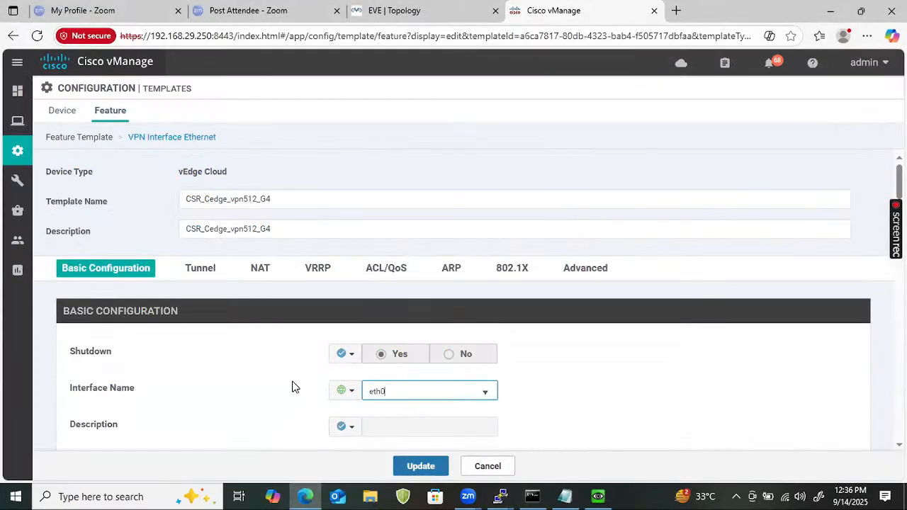
Change the interface name from eth0 to GigabitEthernet4, update the template, and filter by g4
key("ctrl+a")
key("ctrl+v")
left_click(427, 467)
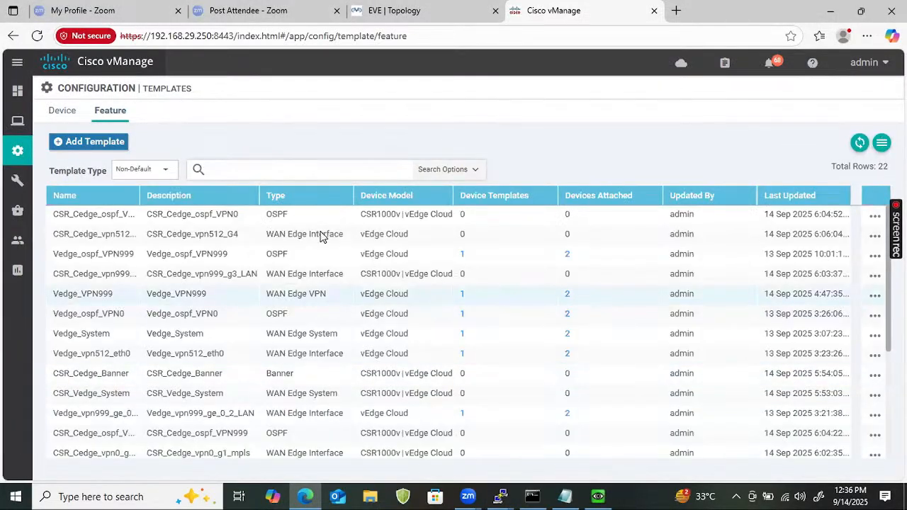
type("g4")
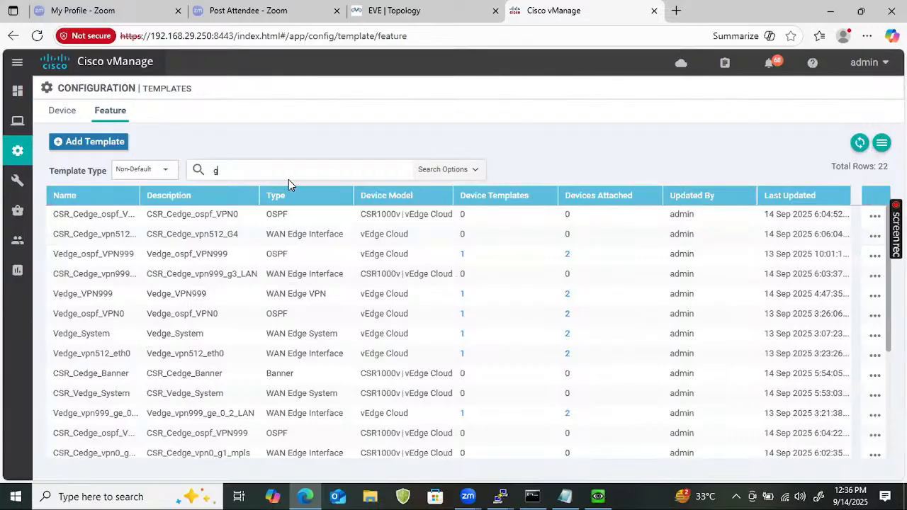
key("Return")
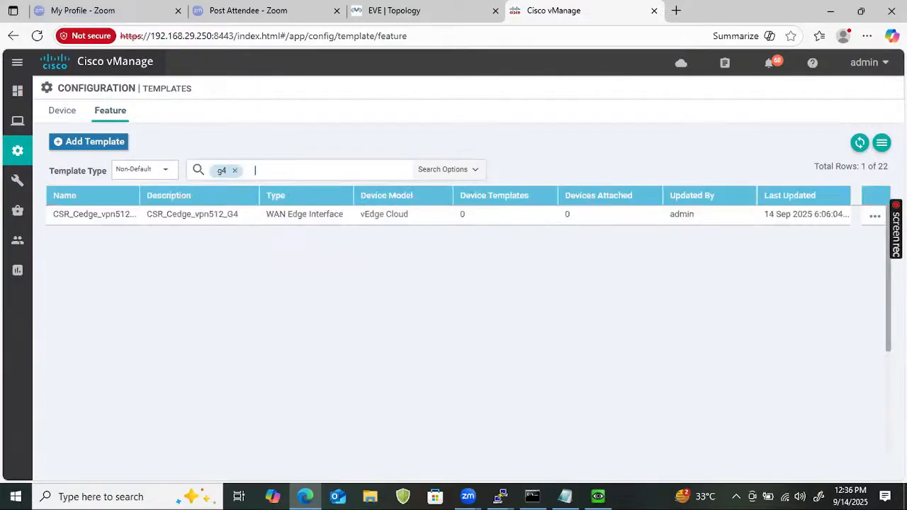
left_click(875, 216)
Add CSR1000v to CSR_Cedge_vpn512_G4's device models alongside vEdge Cloud, then clear the g4 filter
left_click(823, 286)
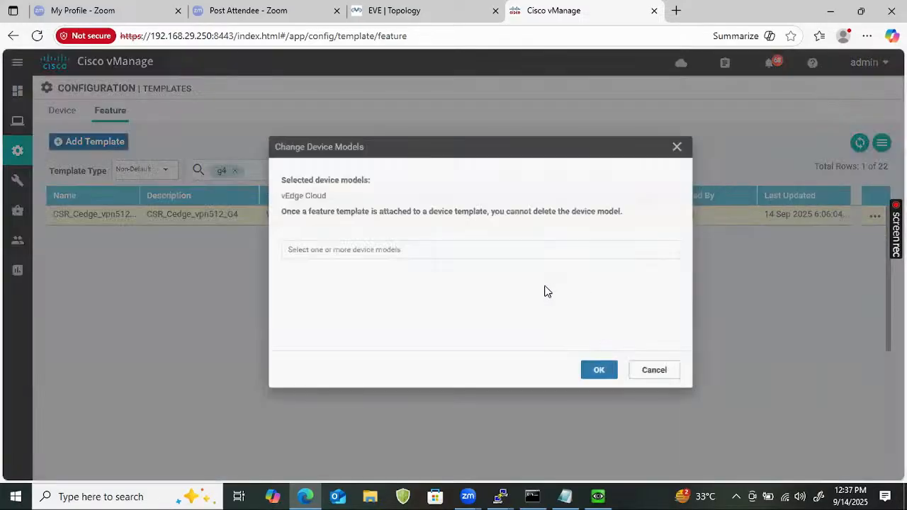
left_click(455, 245)
left_click(307, 275)
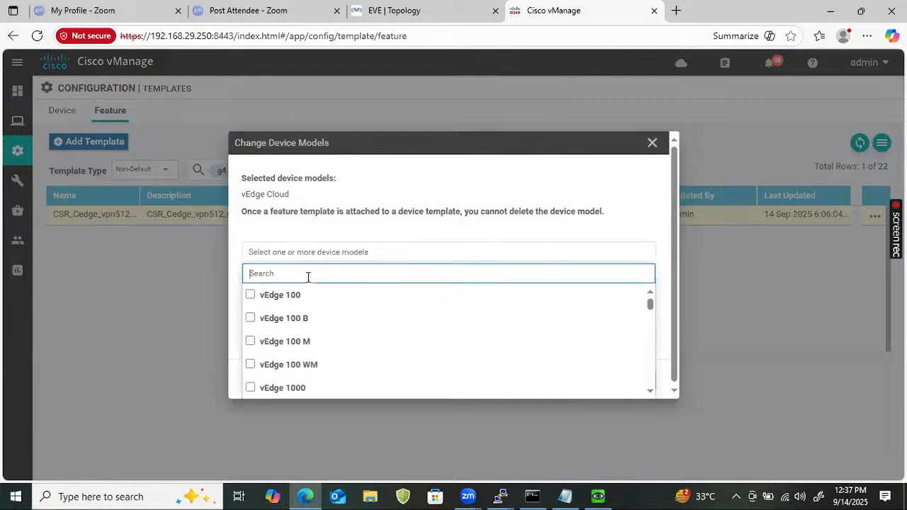
type("csr")
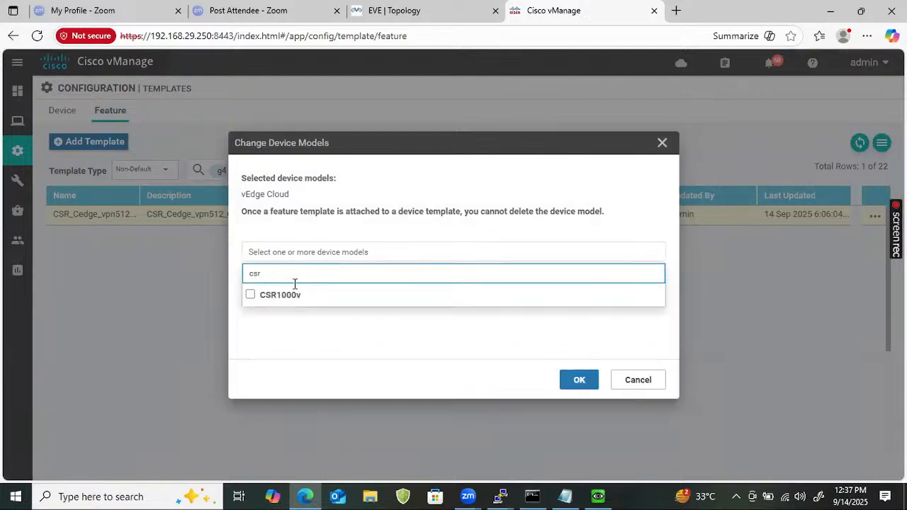
left_click(276, 304)
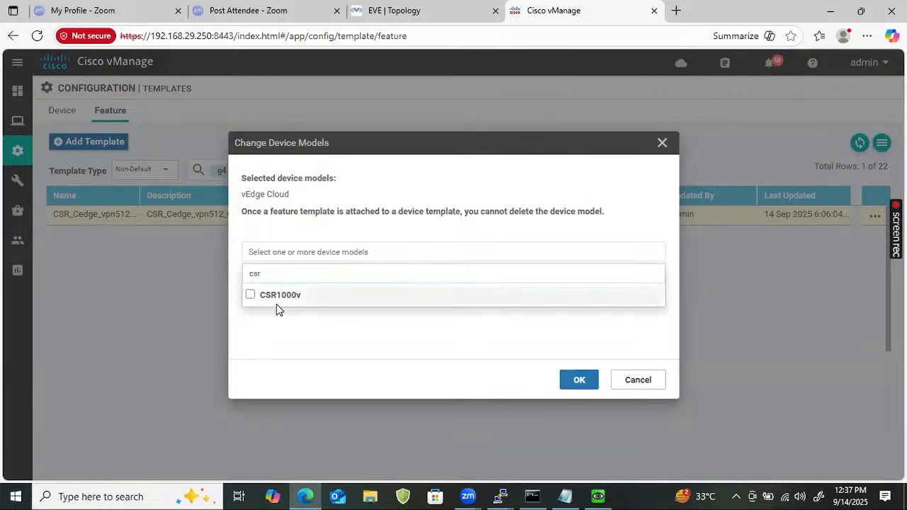
left_click(578, 381)
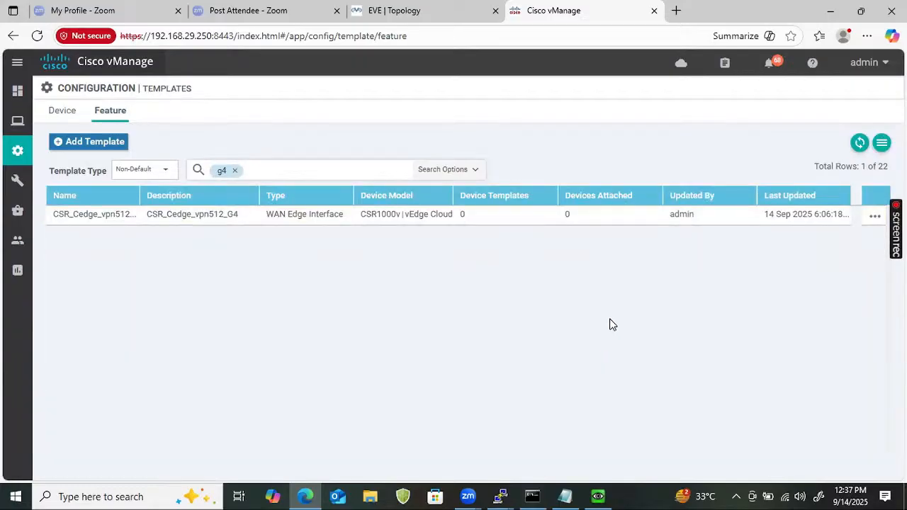
left_click(235, 172)
Start a new feature-template-based device template for the CSR1000v model
left_click(71, 111)
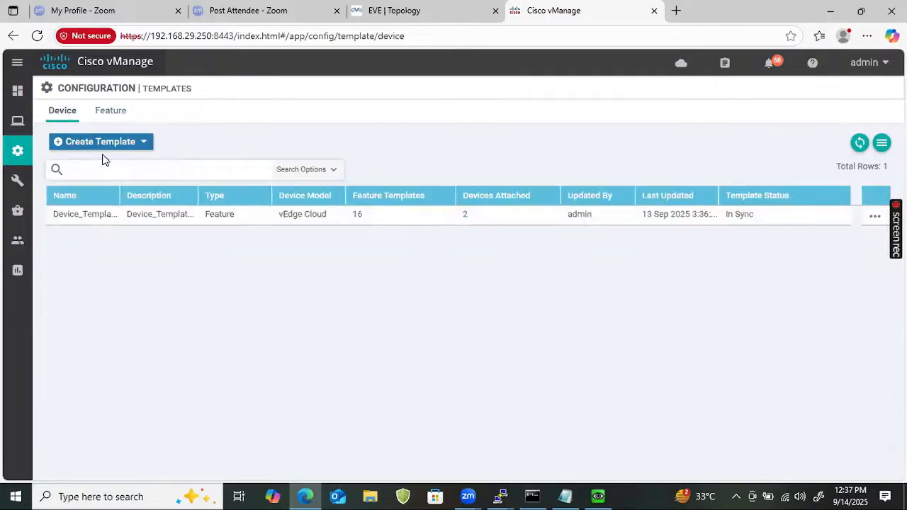
left_click(102, 145)
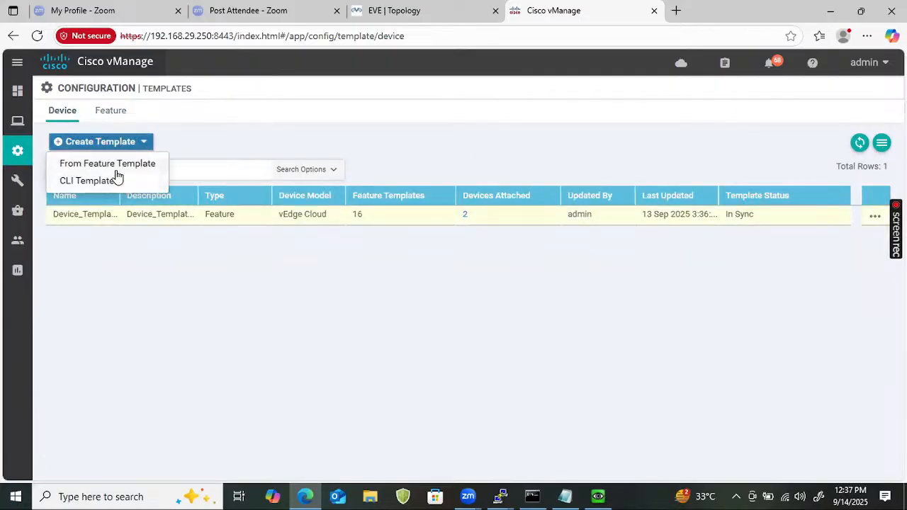
left_click(116, 165)
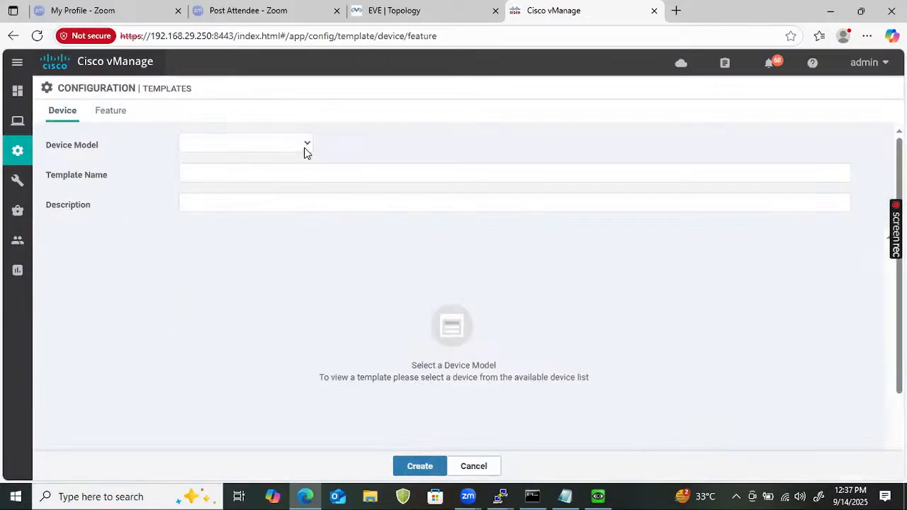
left_click(306, 149)
left_click_drag(306, 202, 305, 344)
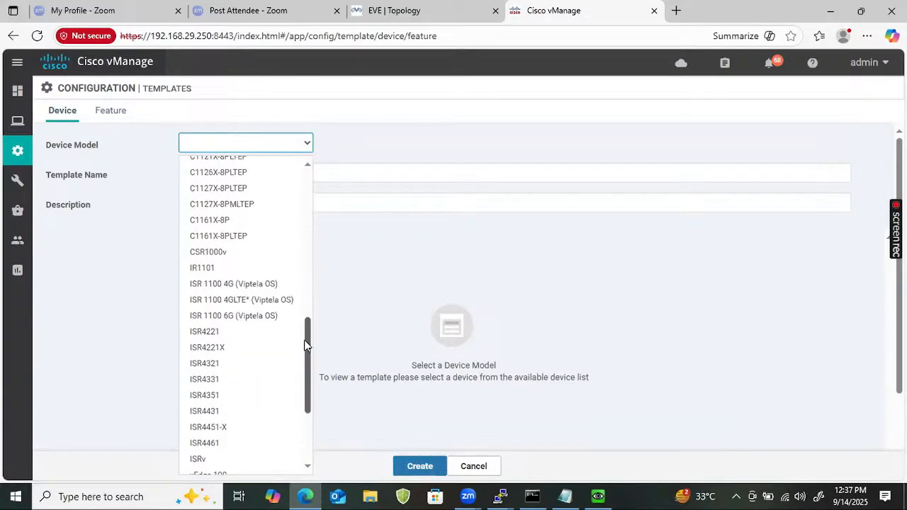
left_click(224, 252)
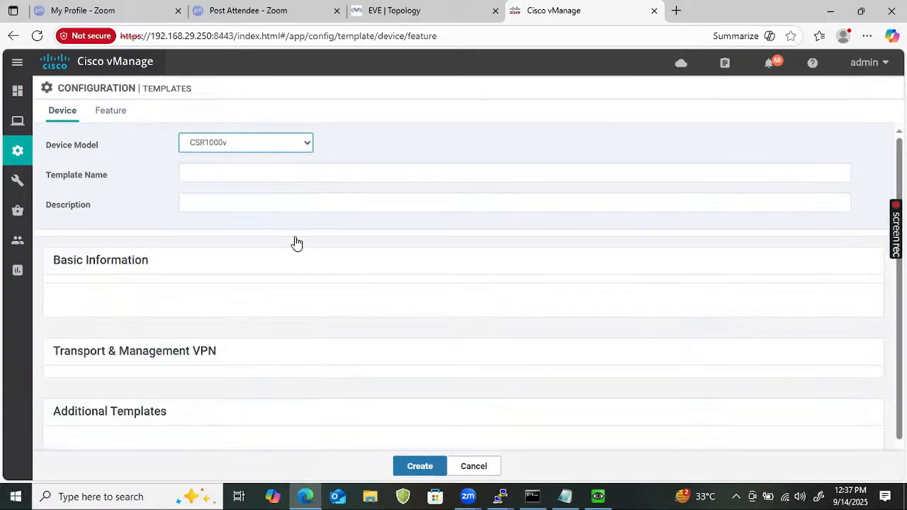
Name the template CSR_Device_template and paste the same name as its description
left_click(262, 167)
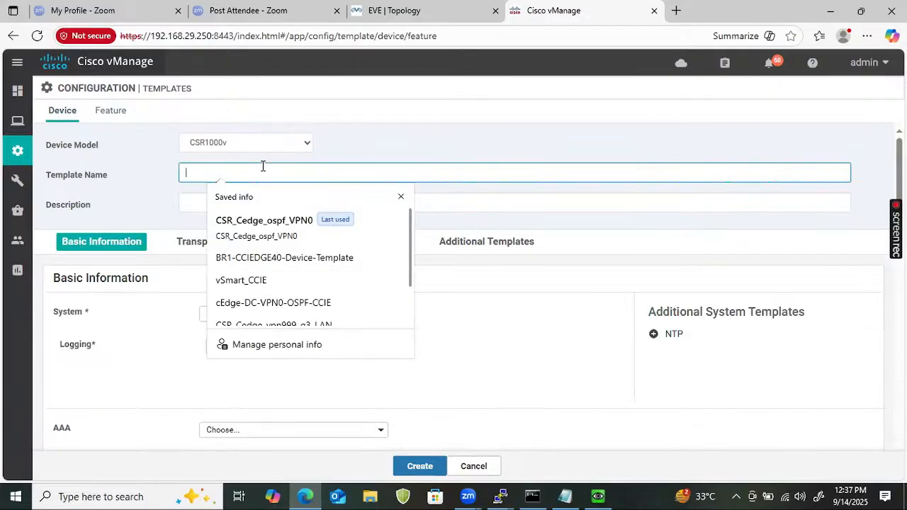
type("CSR_Device_template")
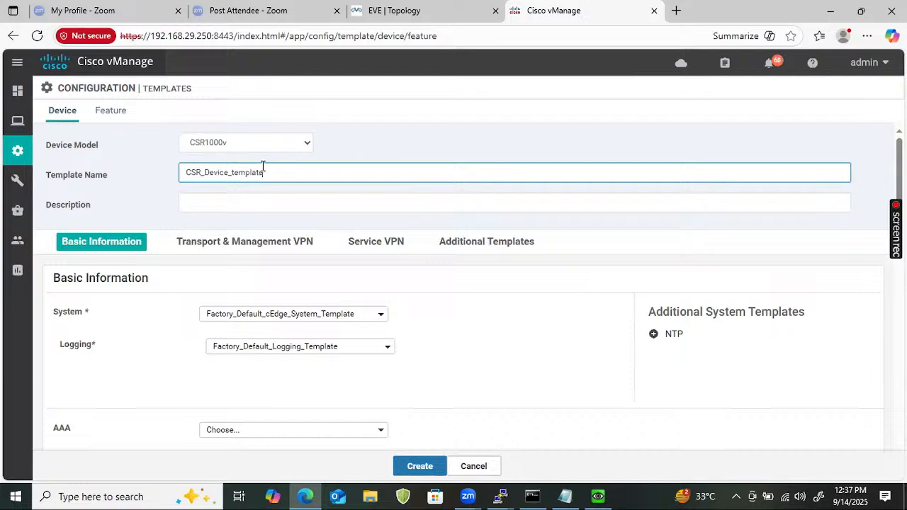
double_click(262, 167)
key("ctrl+c")
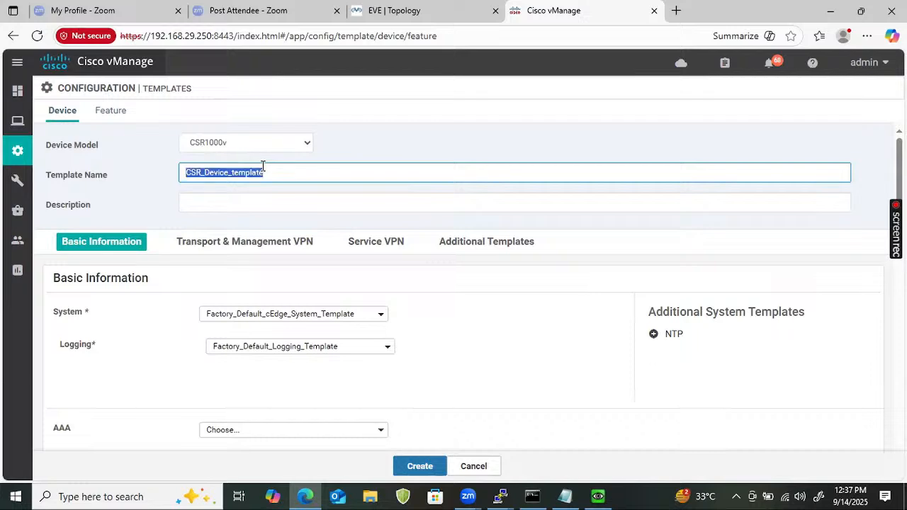
left_click(276, 208)
key("ctrl+v")
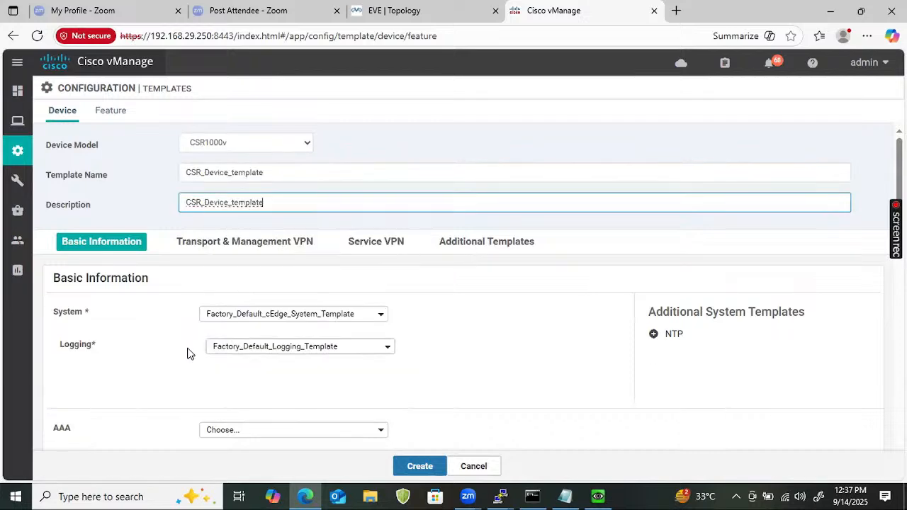
Set the system template to CSR_Vedge_System and VPN 0 to CSR_Cedge_VPN0
scroll(181, 283, "down", 4)
scroll(181, 281, "up", 2)
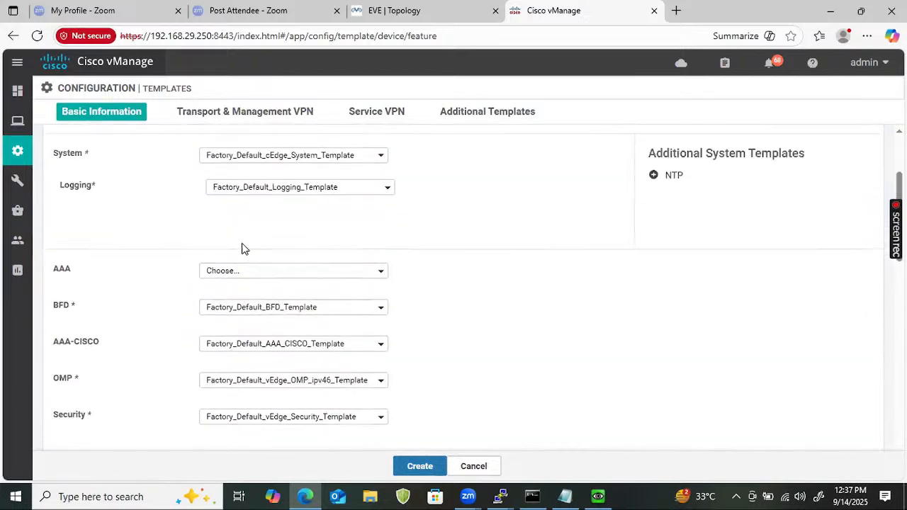
scroll(269, 197, "up", 1)
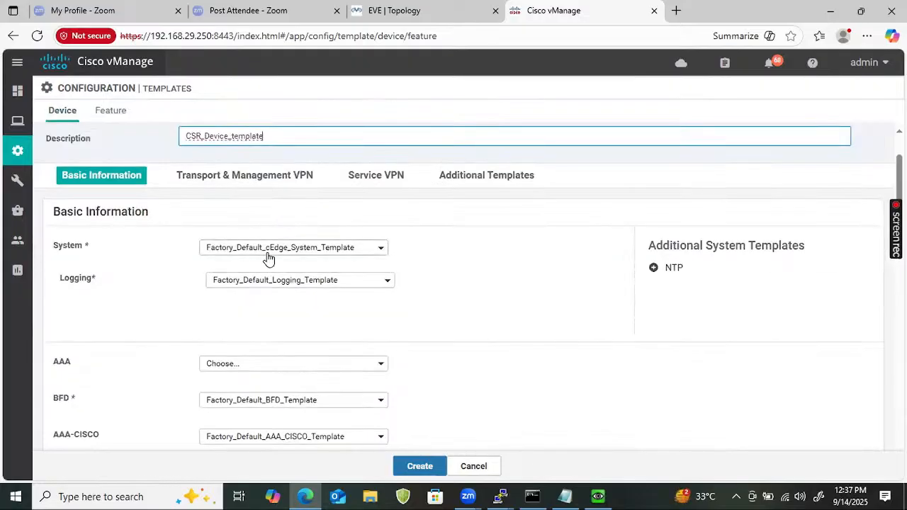
left_click(267, 253)
left_click(243, 266)
scroll(110, 247, "down", 5)
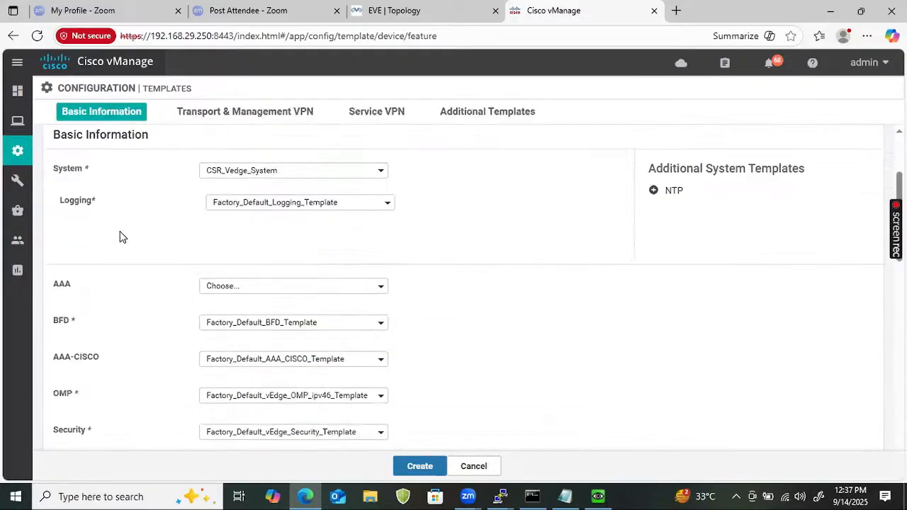
left_click(310, 271)
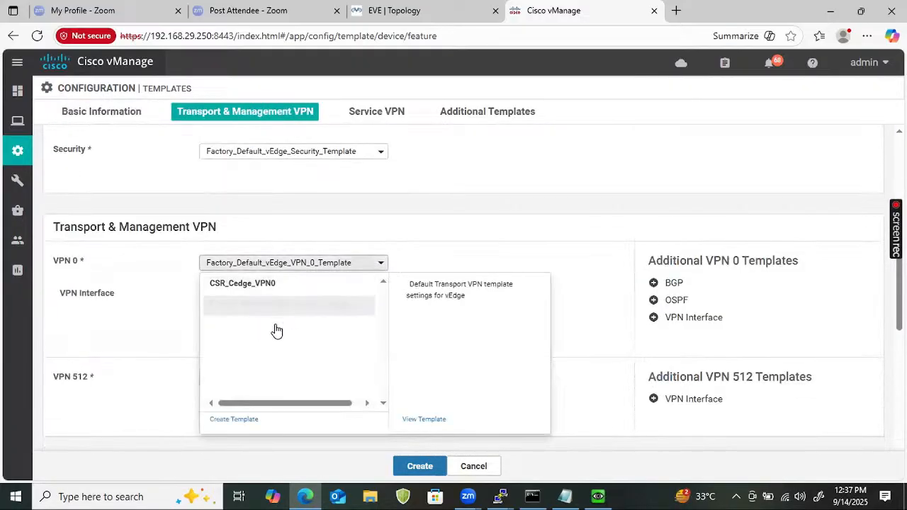
left_click(336, 286)
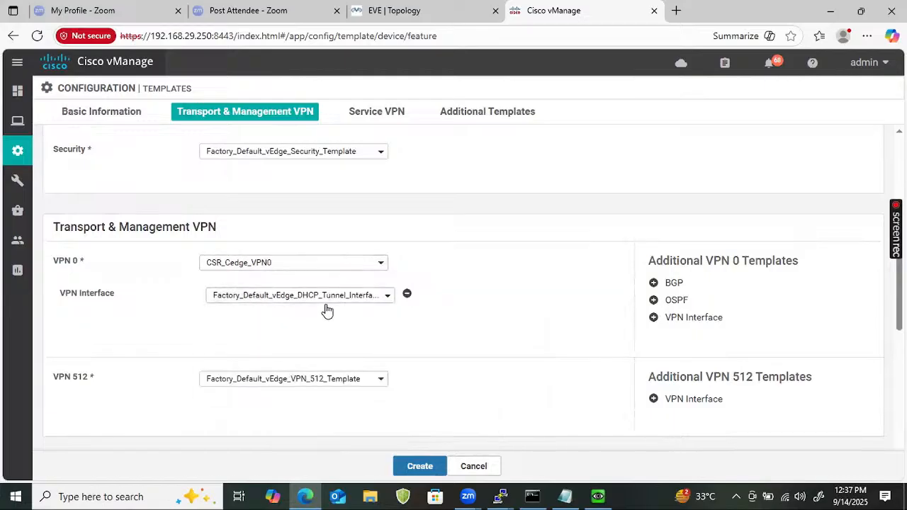
Give VPN 0 the g1_mpls and g2_Internet interfaces plus CSR_Cedge_ospf_VPN0 OSPF
left_click(326, 301)
left_click(314, 318)
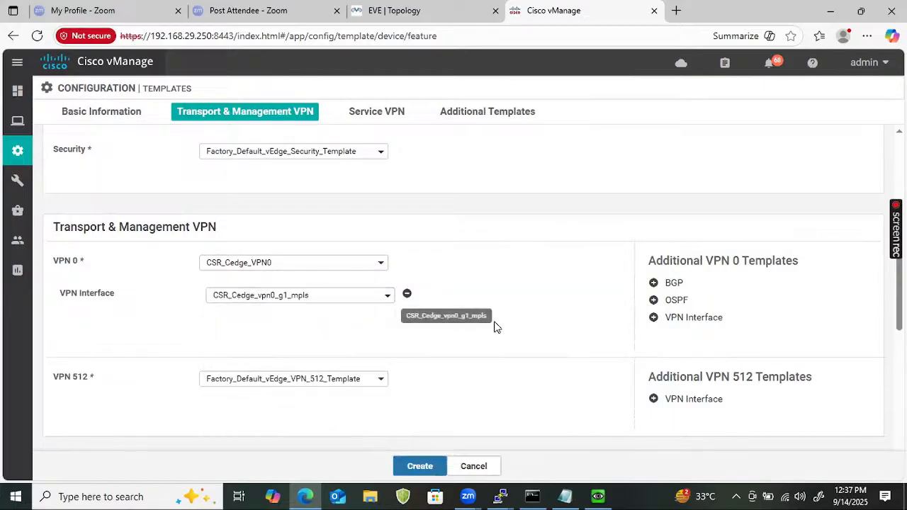
left_click(678, 318)
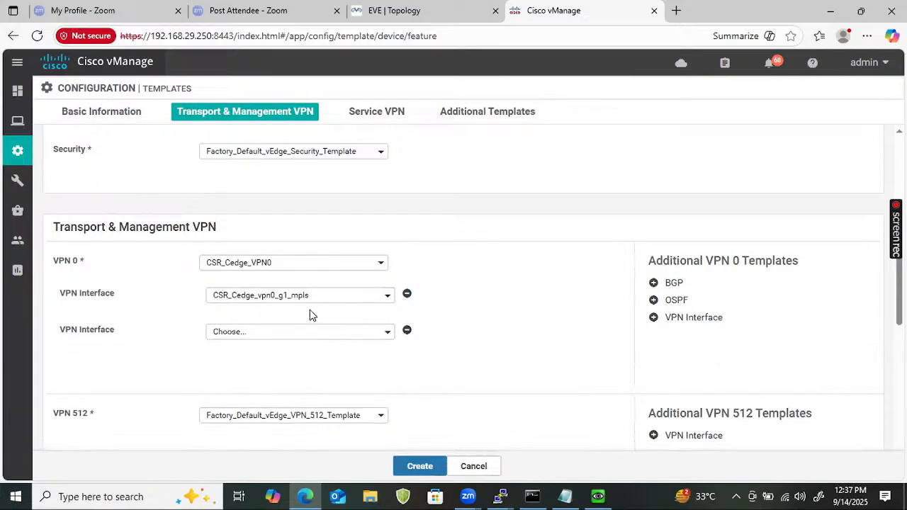
left_click(293, 333)
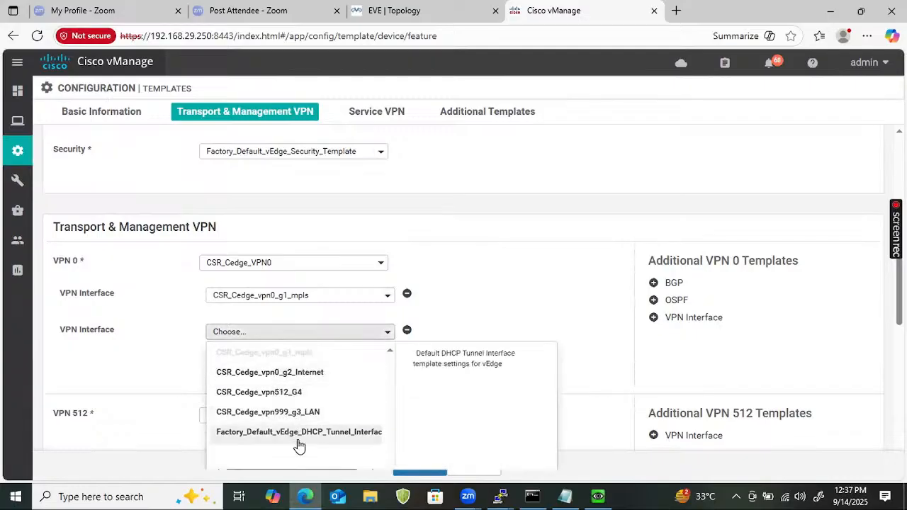
left_click(296, 372)
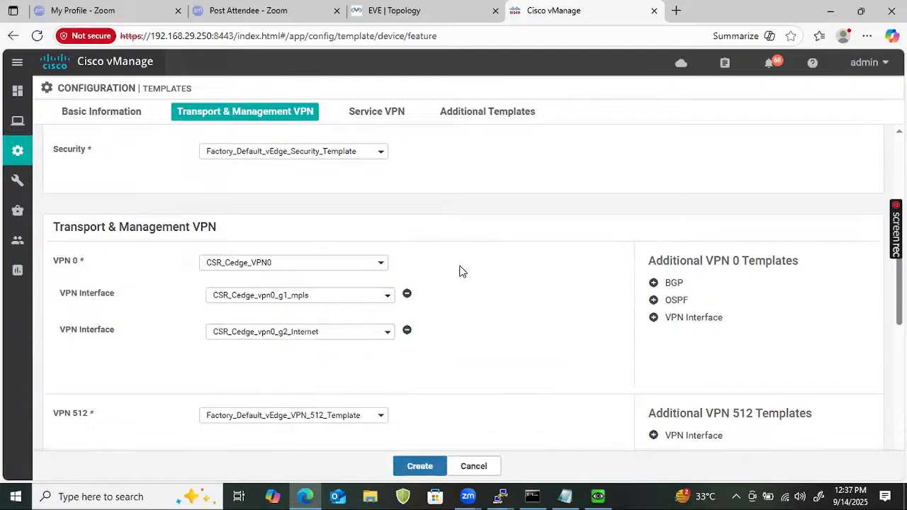
left_click(673, 301)
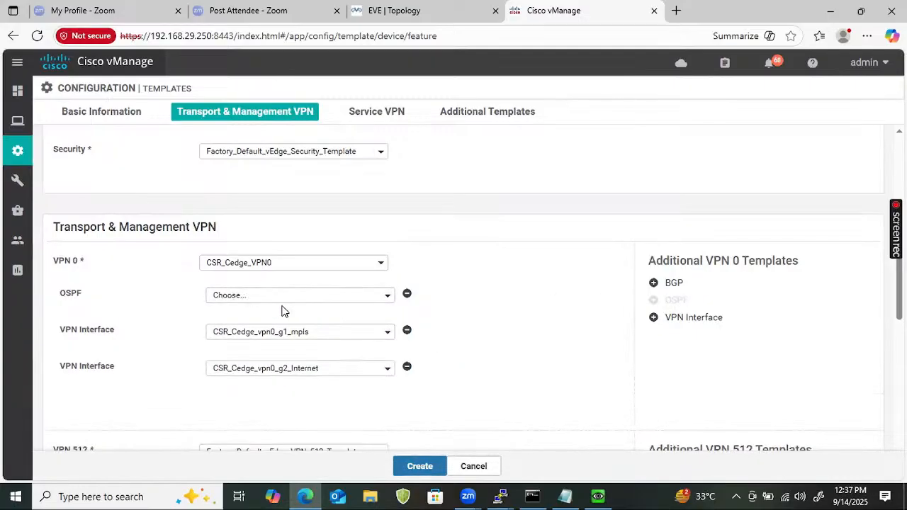
left_click(280, 299)
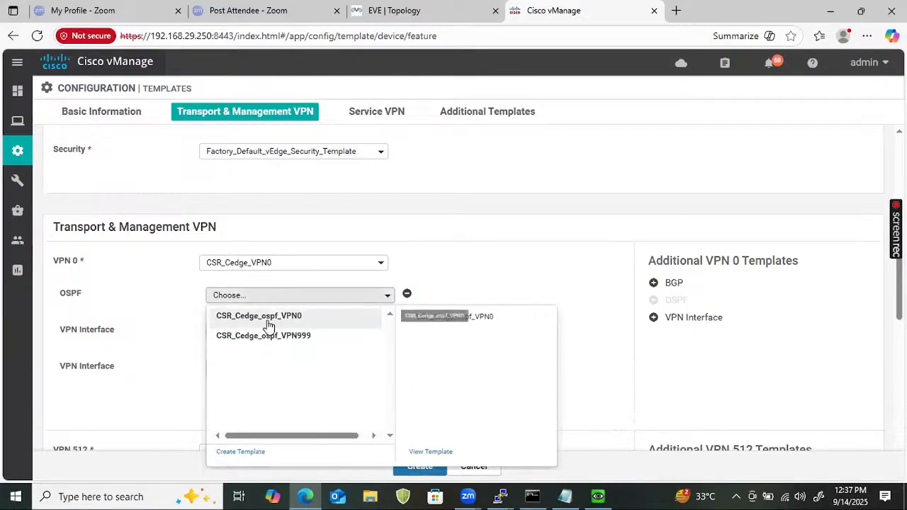
left_click(239, 318)
Set VPN 512 to CSR_Cedge_VPN512 with the CSR_Cedge_vpn512_G4 interface
scroll(354, 346, "down", 3)
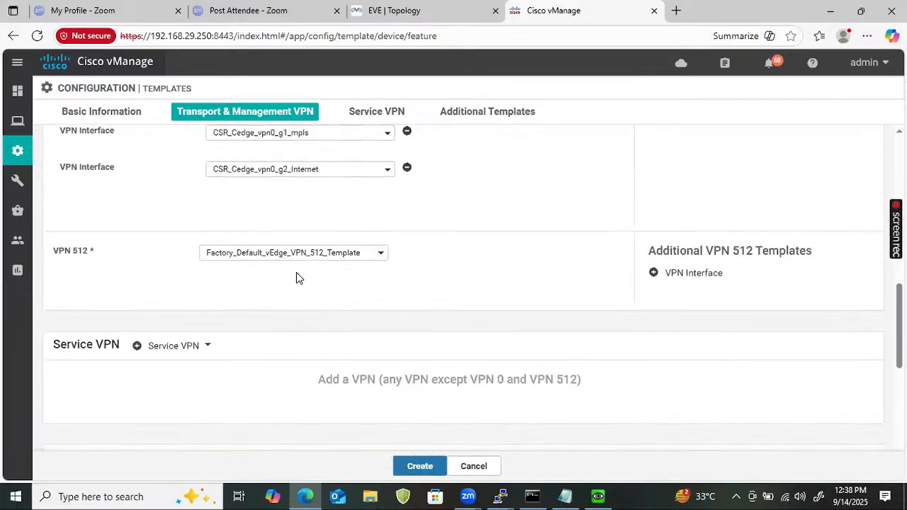
left_click(293, 260)
left_click(279, 283)
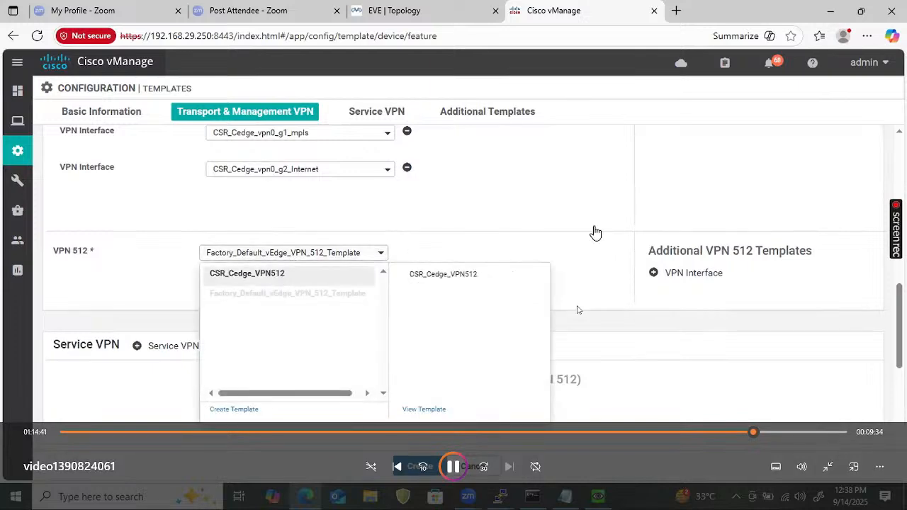
left_click(595, 231)
left_click(693, 272)
left_click(318, 285)
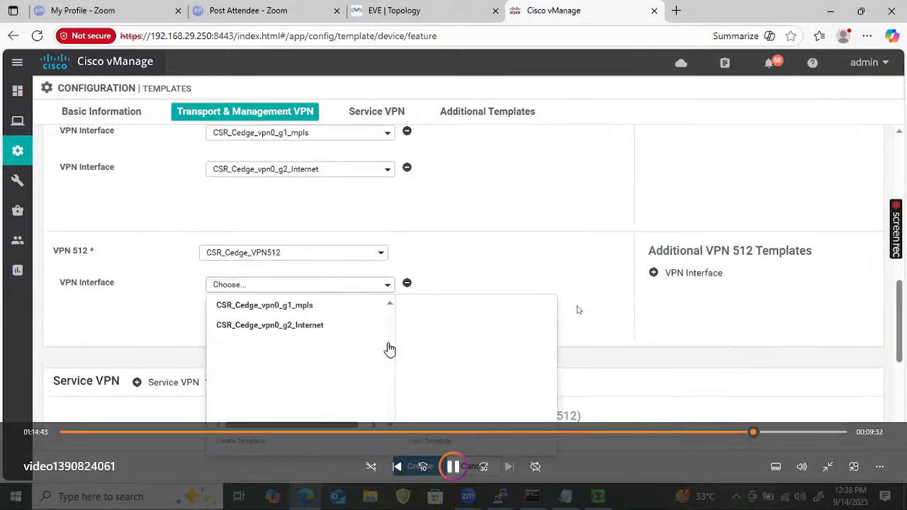
left_click(306, 345)
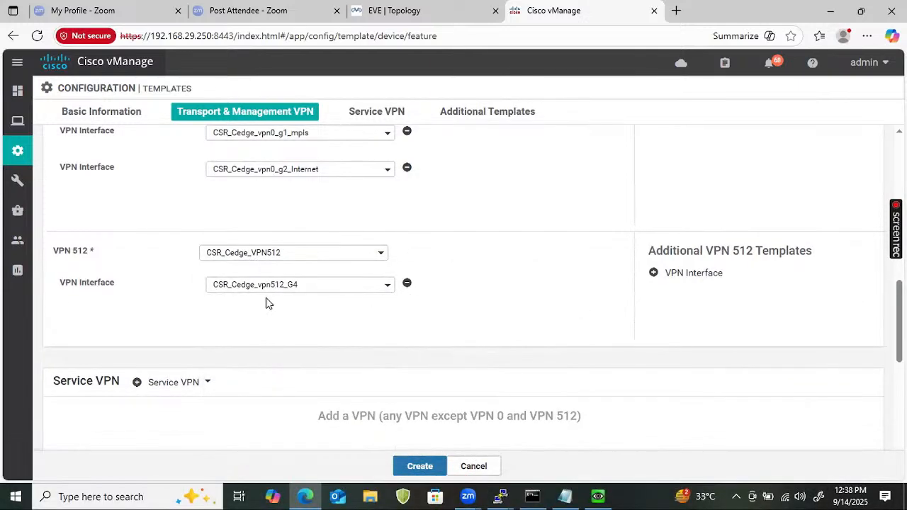
scroll(266, 303, "down", 2)
left_click(174, 249)
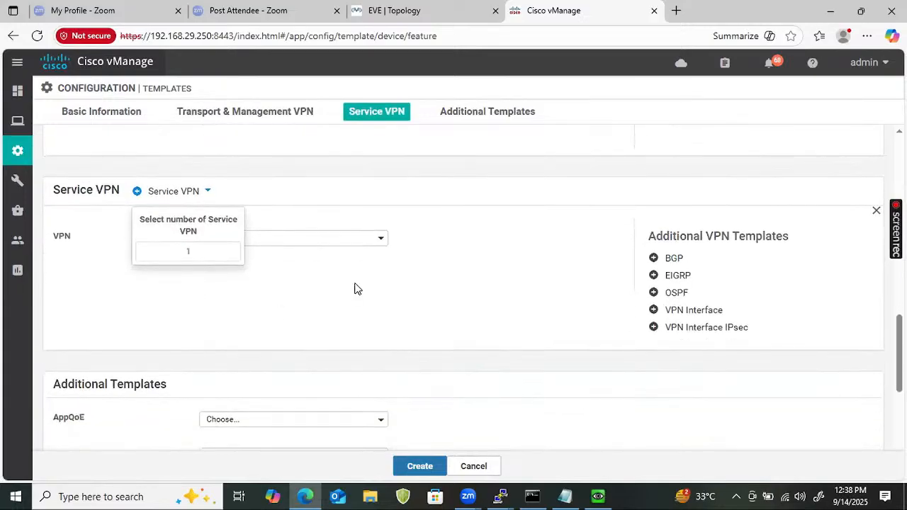
Add service VPN CSR_Cedge_VPN999 with CSR_Cedge_vpn999_g3_LAN interface and CSR_Cedge_ospf_VPN999 OSPF
left_click(356, 288)
left_click(232, 240)
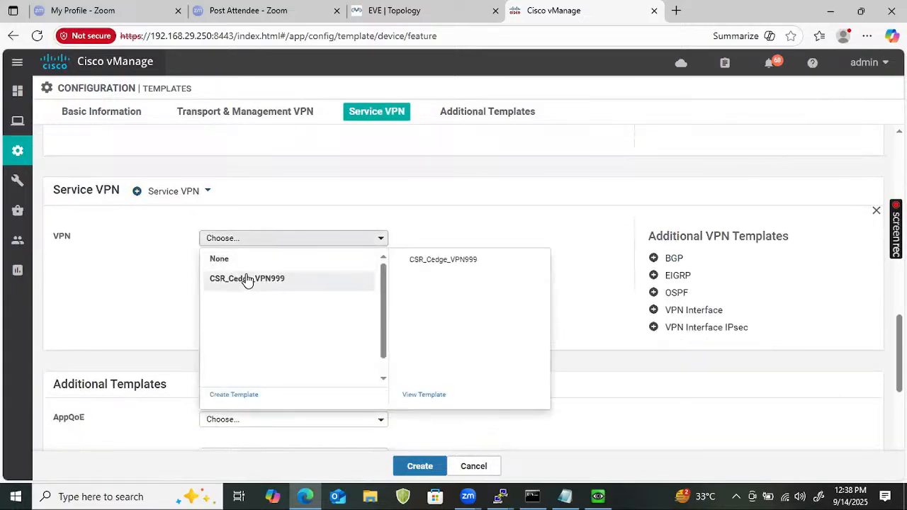
left_click(246, 280)
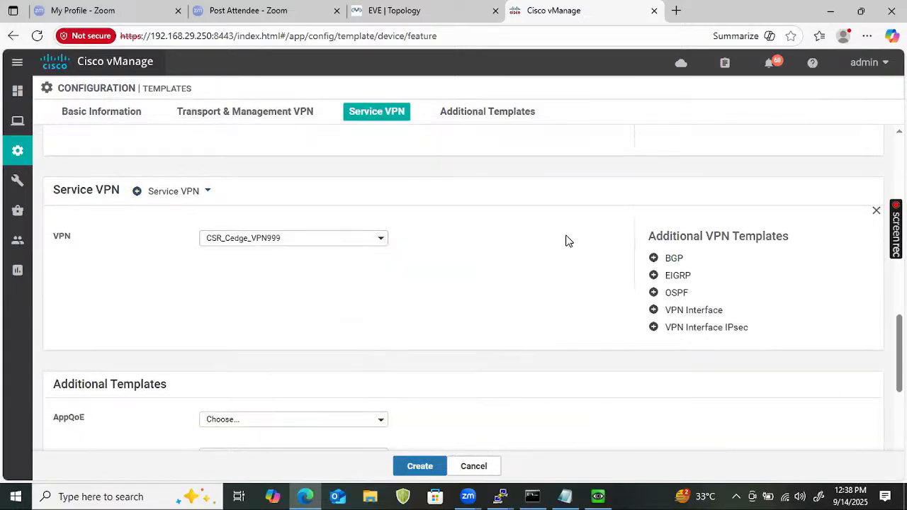
left_click(676, 293)
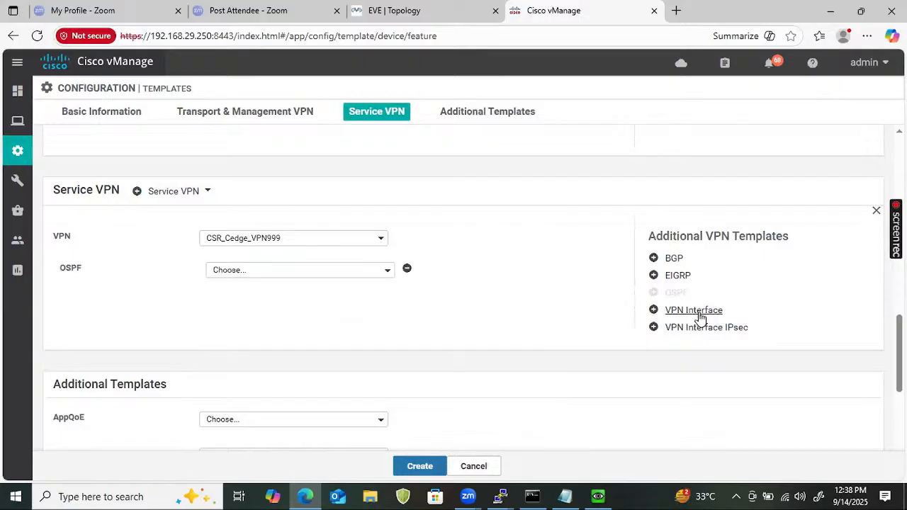
left_click(699, 314)
left_click(288, 309)
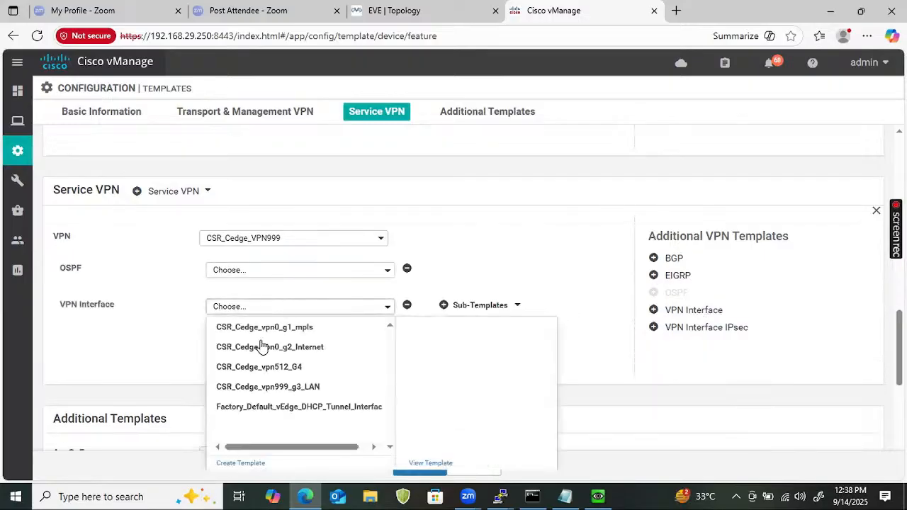
left_click(269, 367)
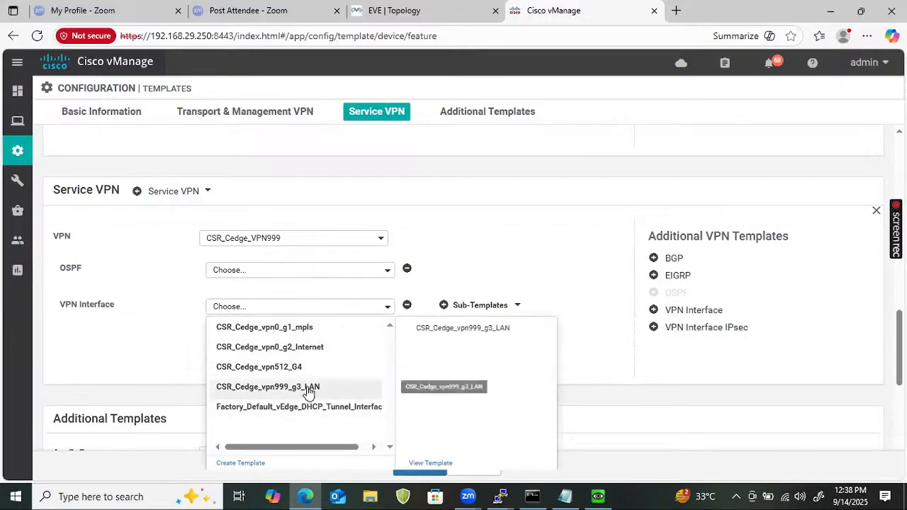
left_click(308, 389)
left_click(293, 273)
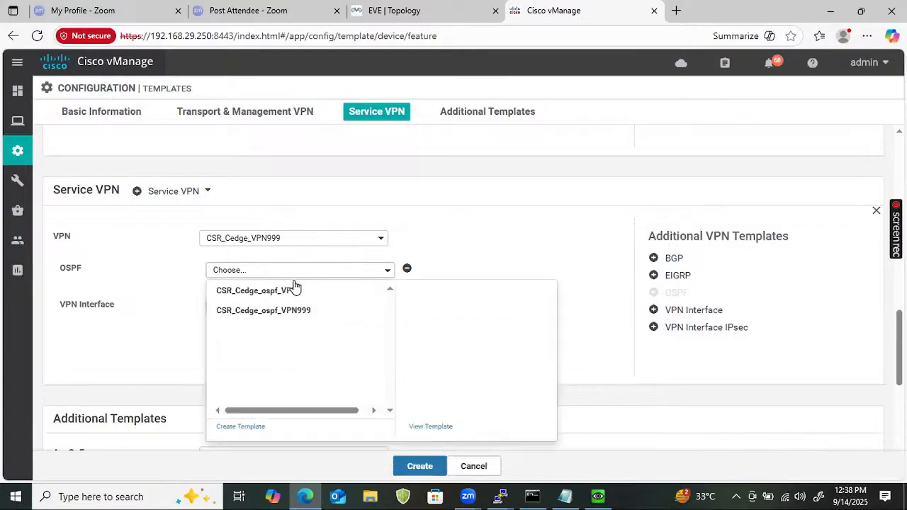
left_click(295, 309)
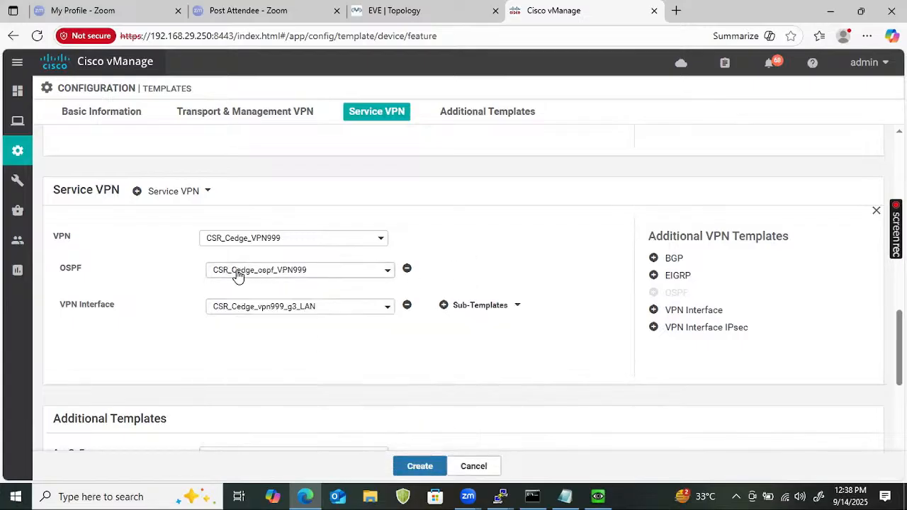
Attach the CSR_Cedge_Banner template and create the device template
scroll(178, 294, "down", 1)
scroll(179, 294, "down", 2)
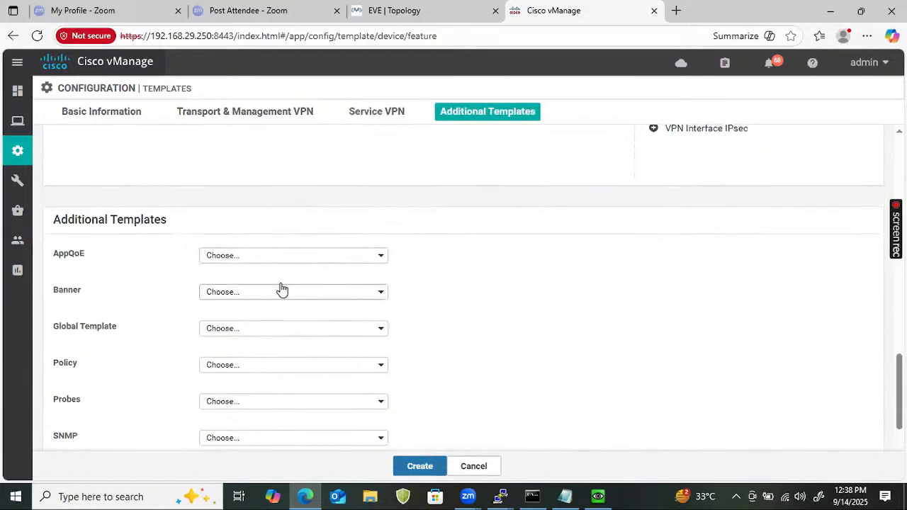
left_click(281, 291)
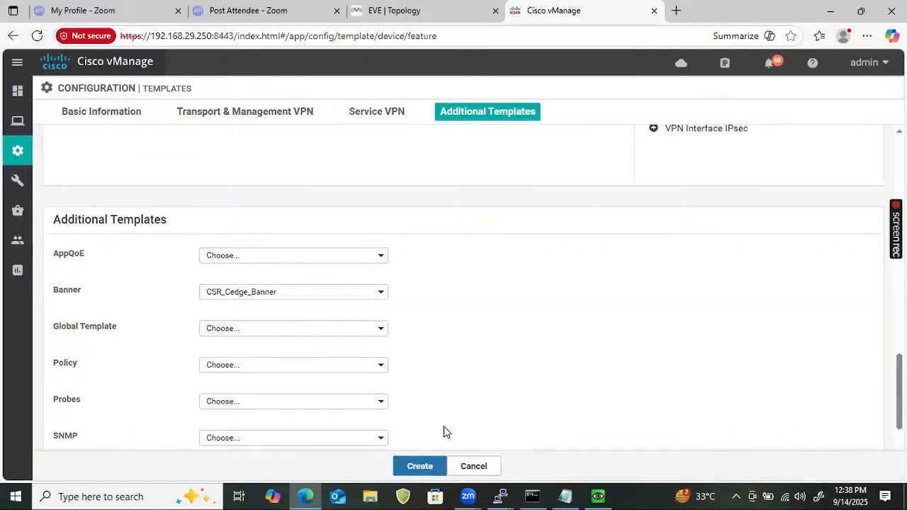
left_click(423, 467)
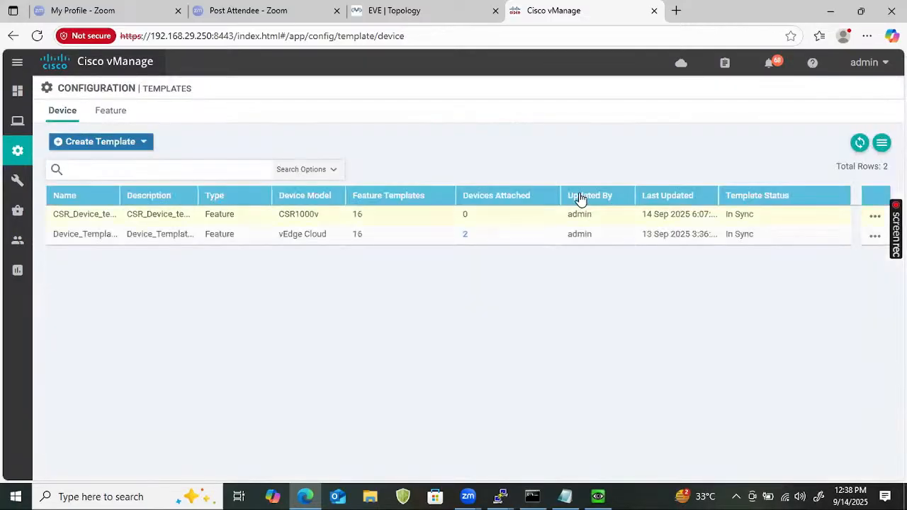
Show the action menu for the Site4_Cedge1 device row on CSR_Device_template's device list
mouse_move(580, 306)
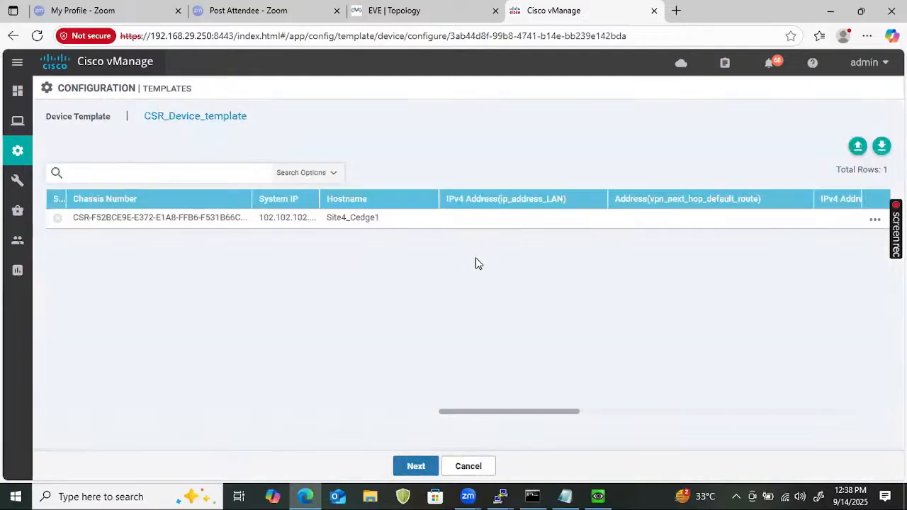
left_click(876, 221)
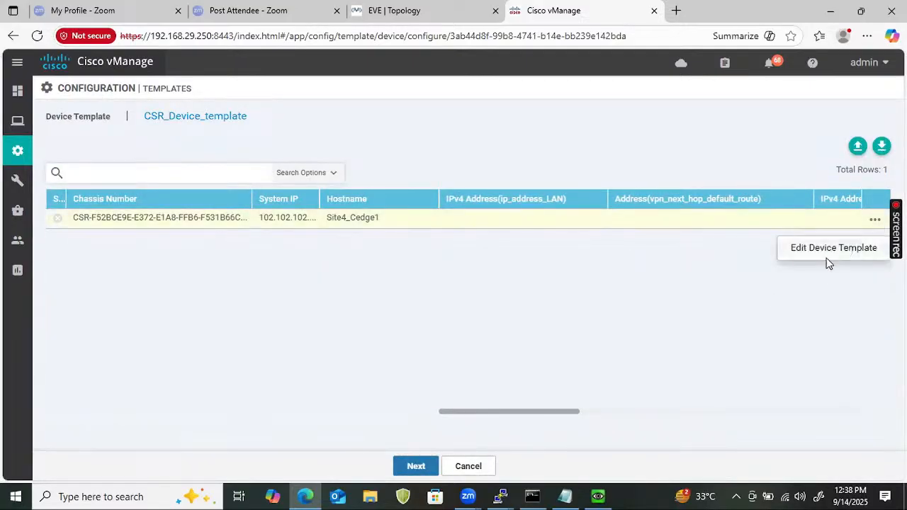
Edit Site4_Cedge1's template variables and set the LAN address to 192.168.3.1/24
left_click(823, 250)
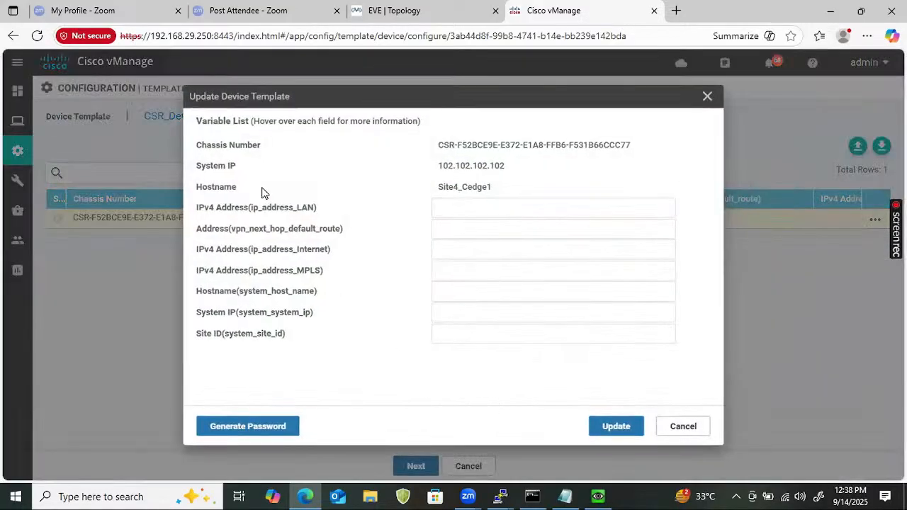
mouse_move(260, 215)
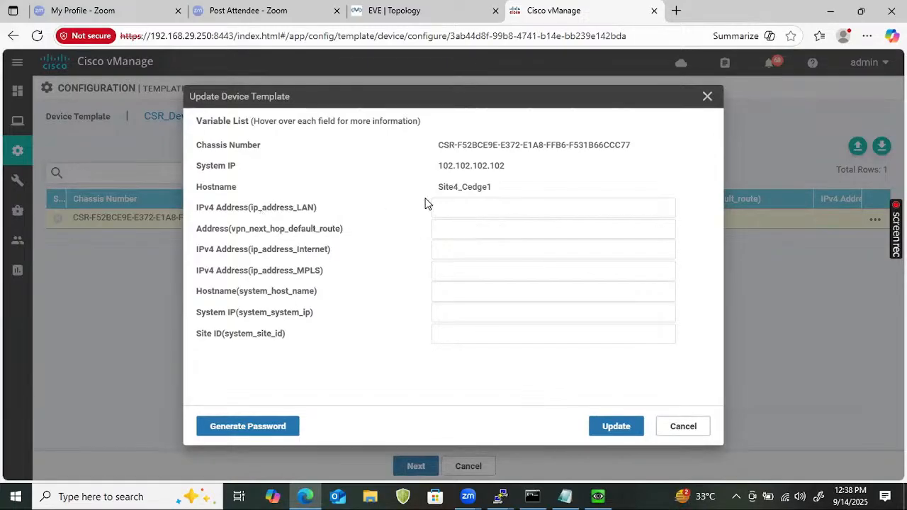
left_click(456, 205)
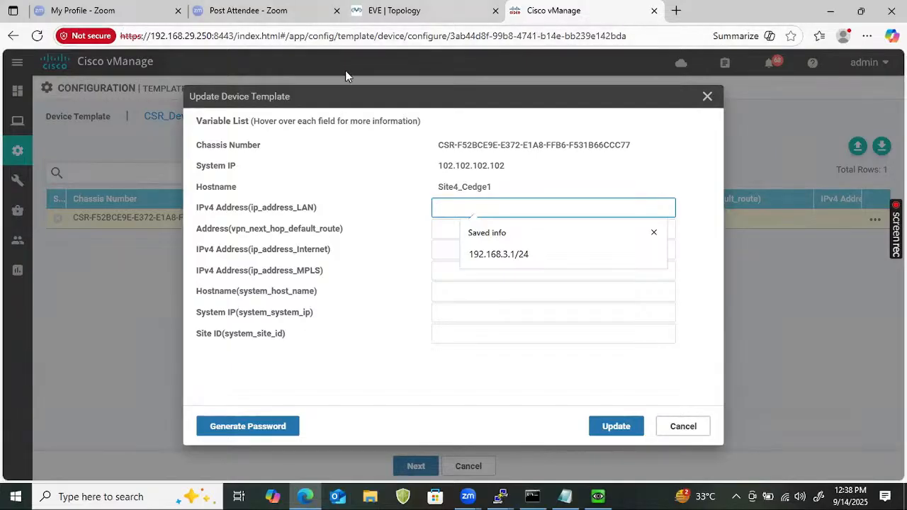
left_click(376, 14)
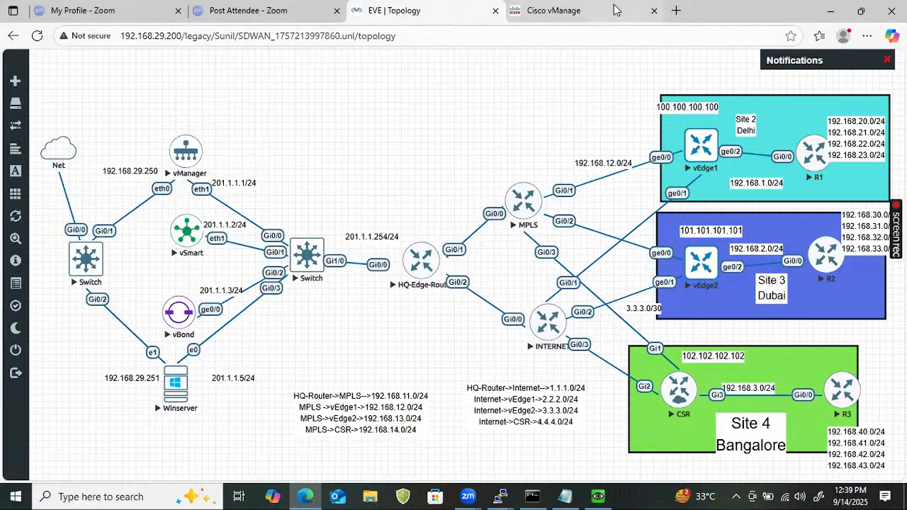
left_click(556, 11)
type("192.")
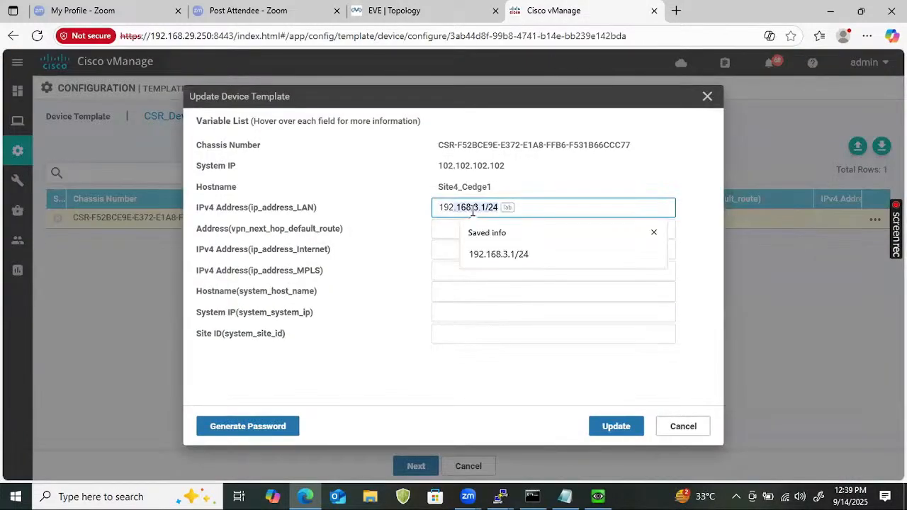
key("Tab")
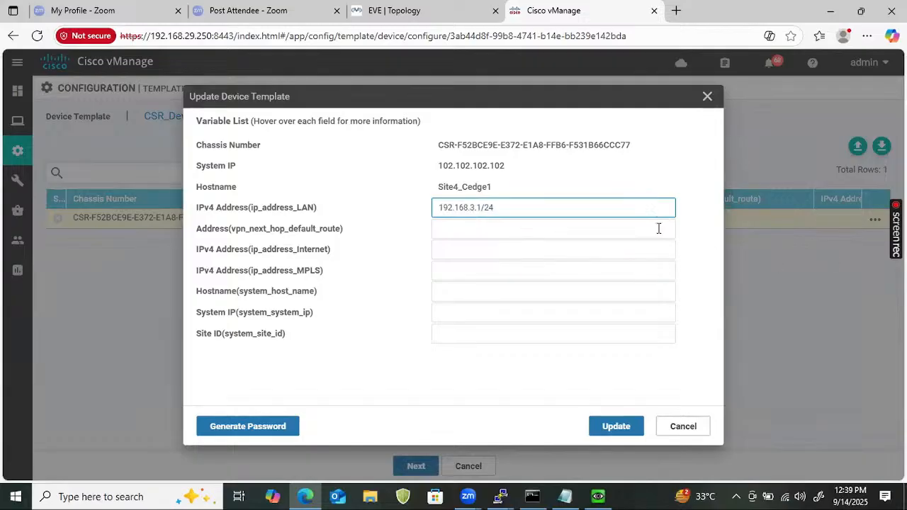
Set the default-route next hop to 4.4.4.1, confirmed from the EVE topology
left_click(503, 234)
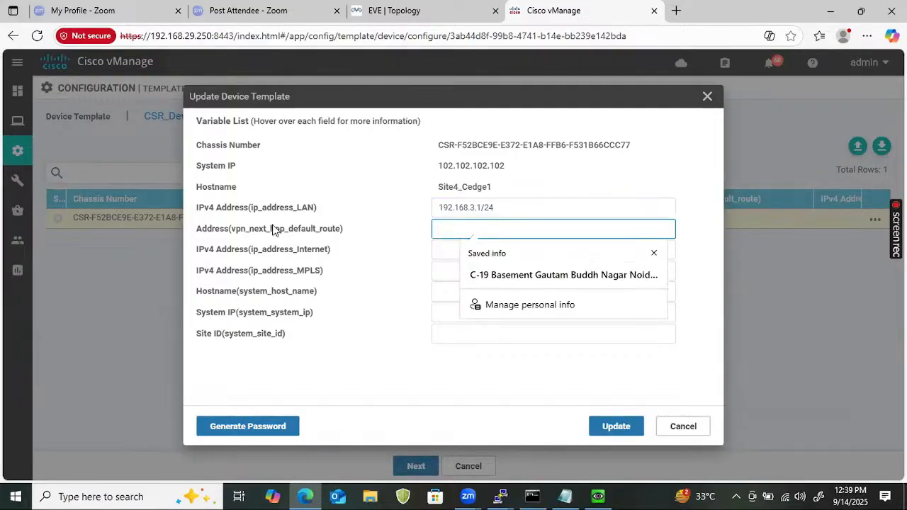
mouse_move(276, 231)
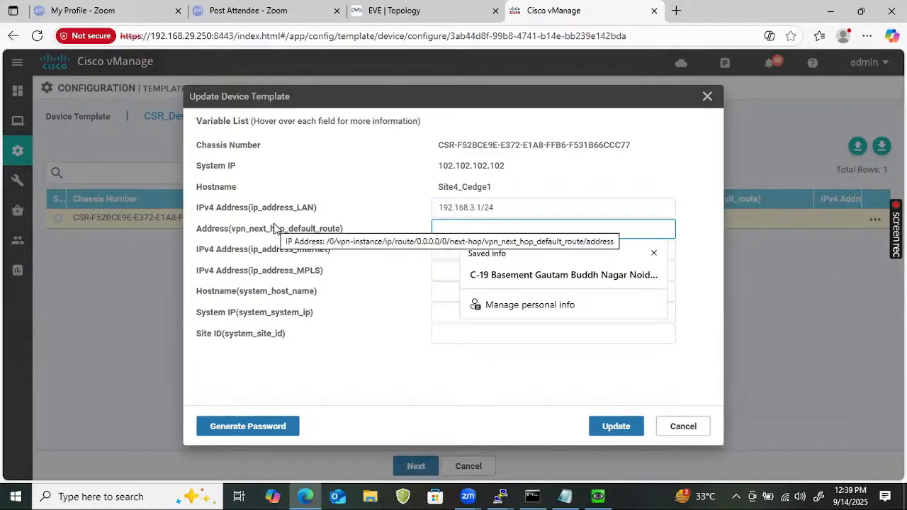
left_click(448, 10)
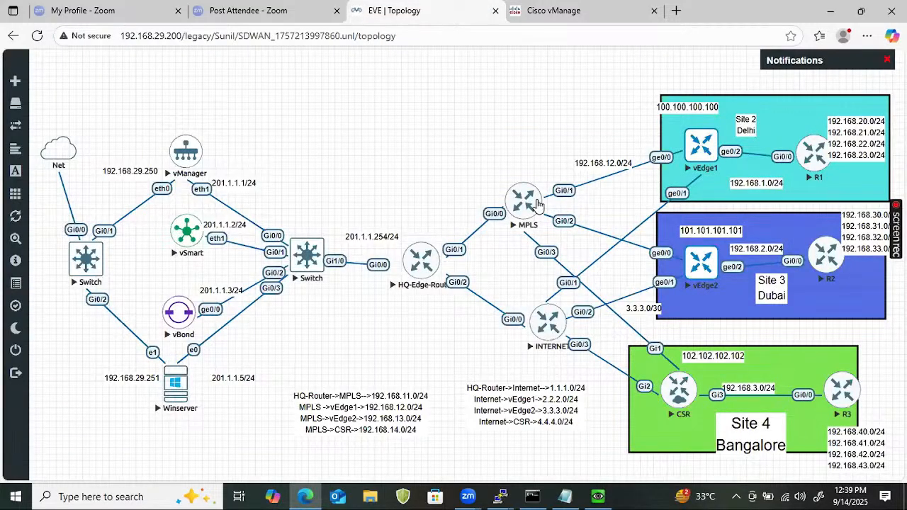
left_click(570, 12)
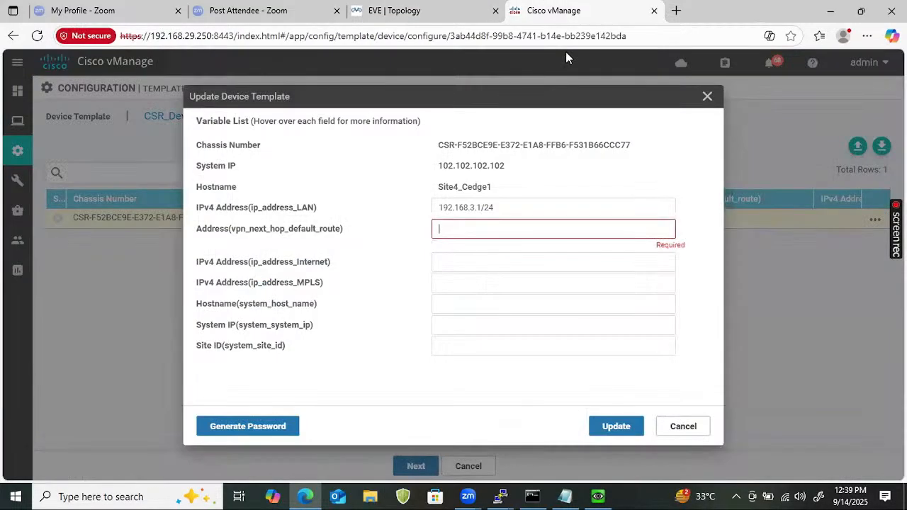
type("4.4.4.1")
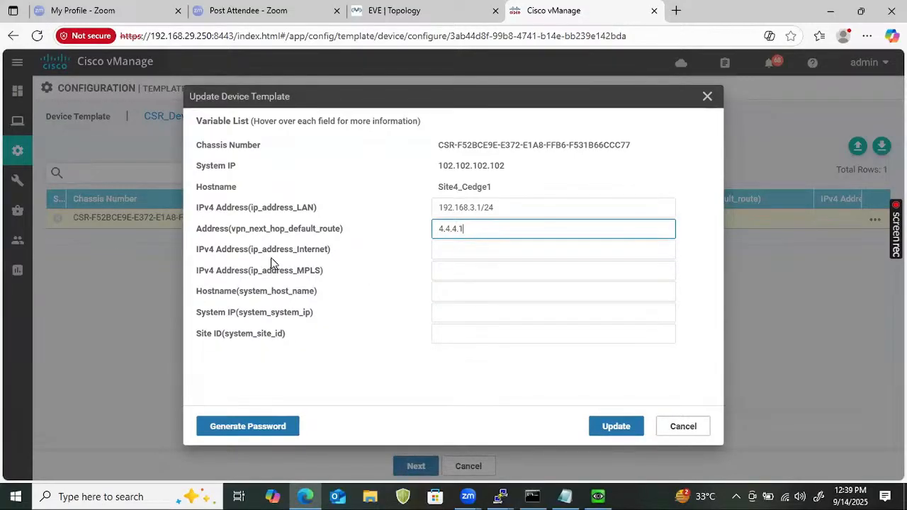
mouse_move(272, 260)
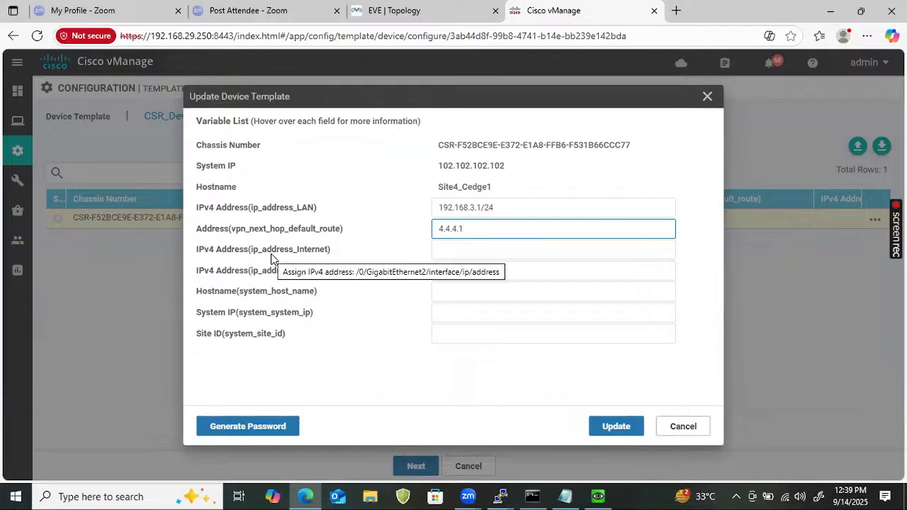
left_click(455, 253)
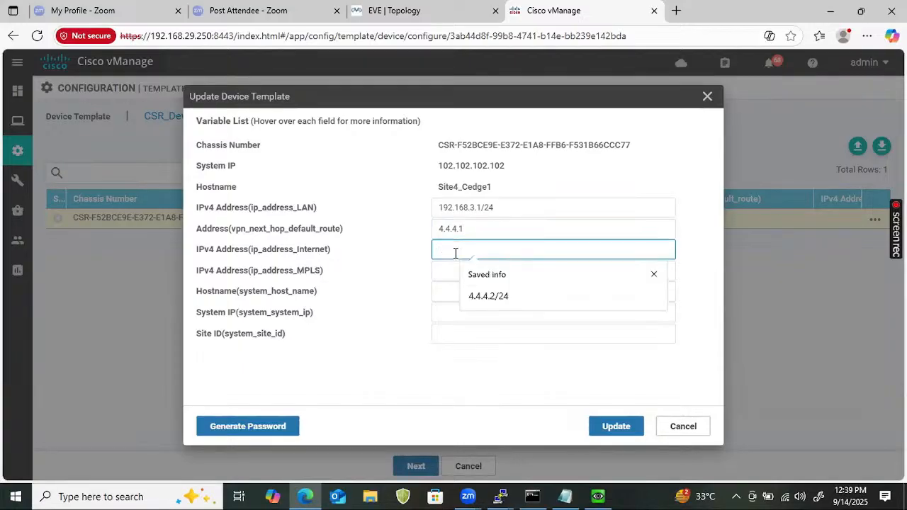
Set the Internet address to 4.4.4.2/24 and the MPLS address to 192.168.14.2/24
type("4.4.4.")
key("Tab")
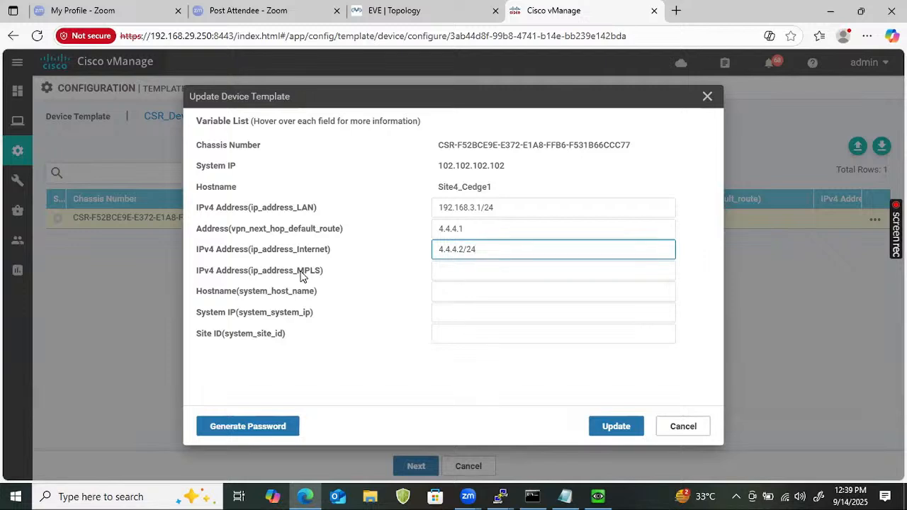
left_click(466, 272)
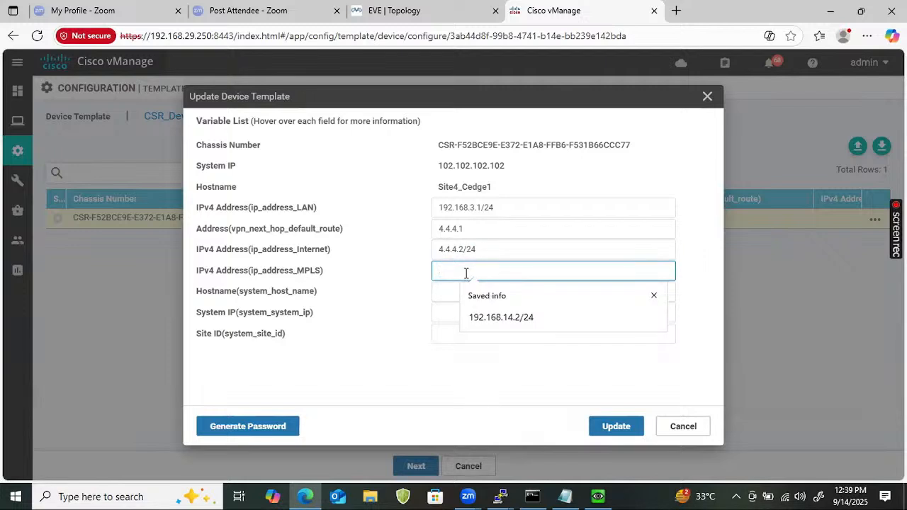
left_click(495, 316)
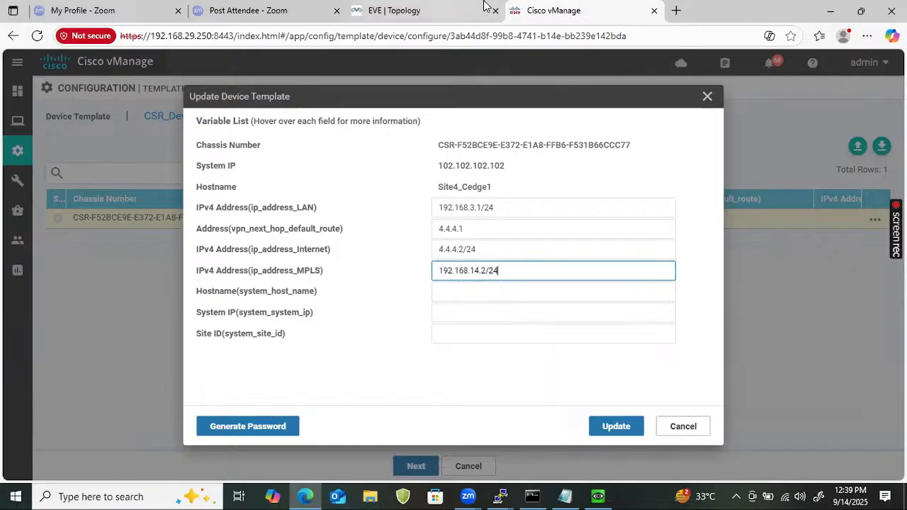
left_click(444, 13)
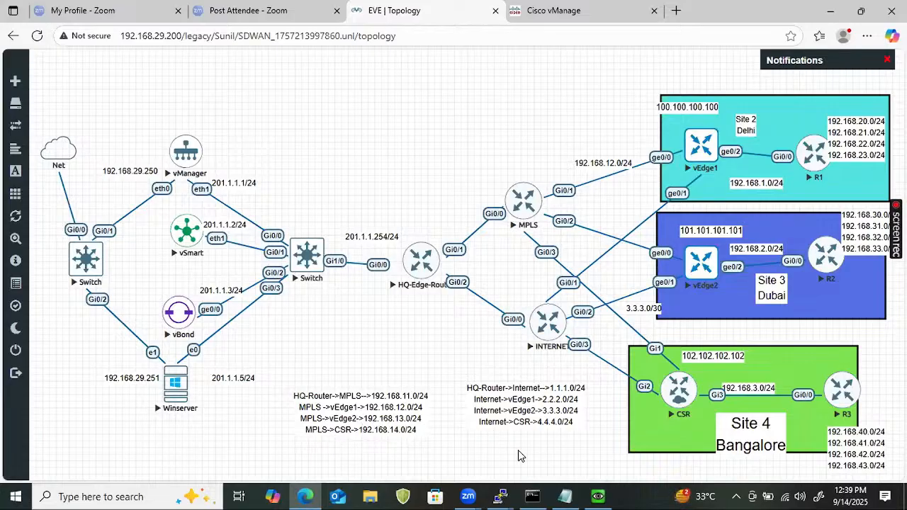
mouse_move(498, 496)
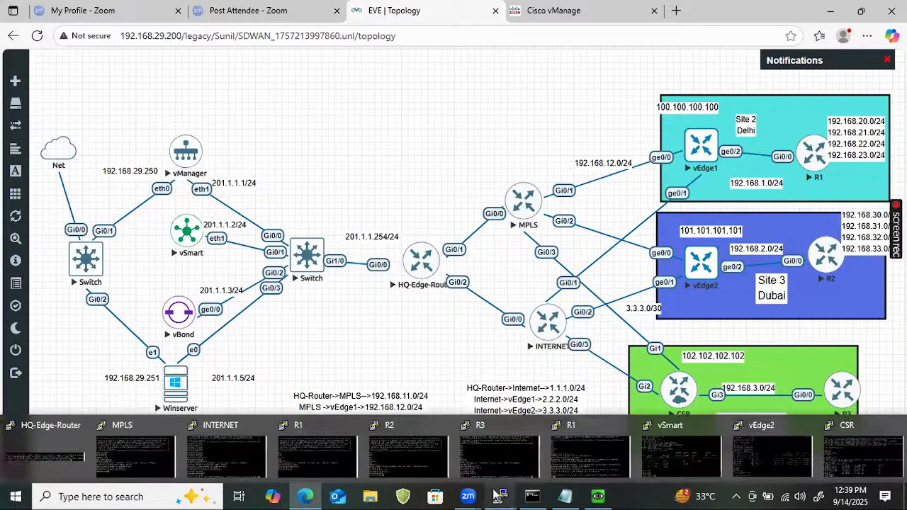
left_click(557, 10)
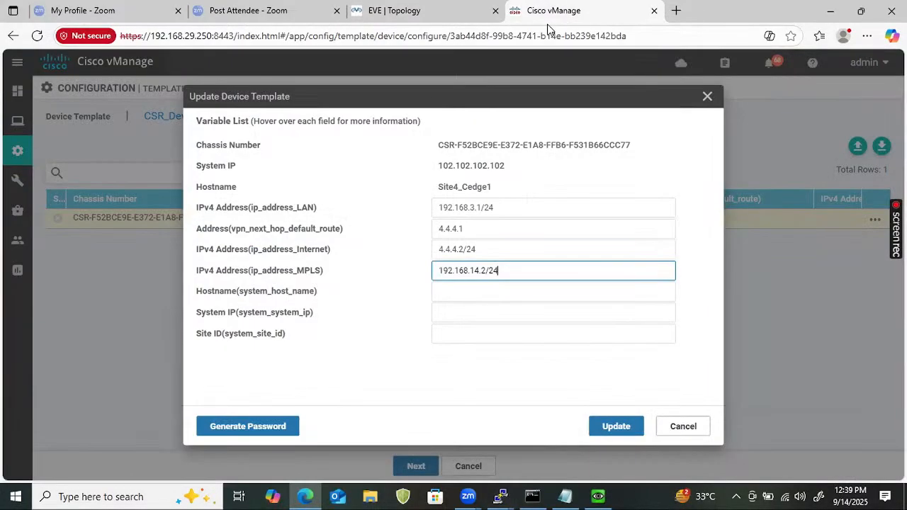
Set hostname Site4_Cedge1 and system IP 102.102.102.102, copied from the dialog header
left_click(457, 292)
left_click_drag(501, 187, 445, 177)
key("ctrl+c")
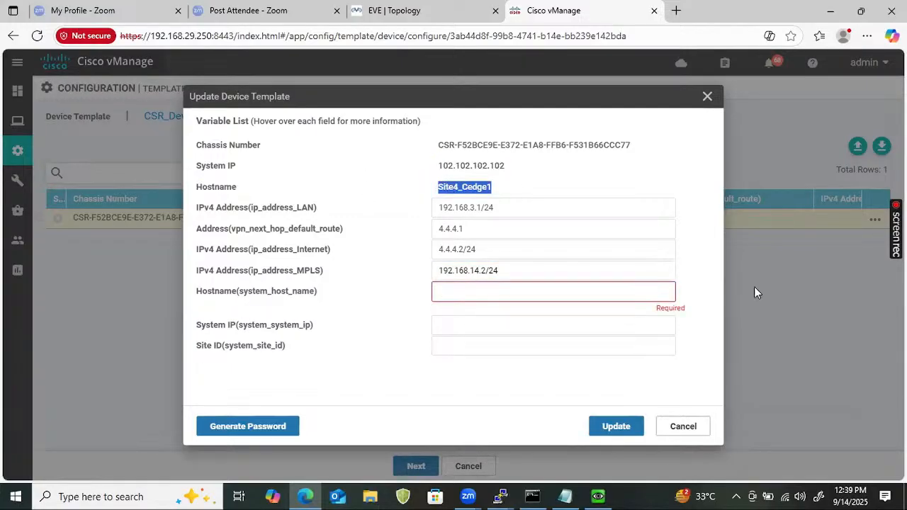
left_click(474, 292)
key("ctrl+v")
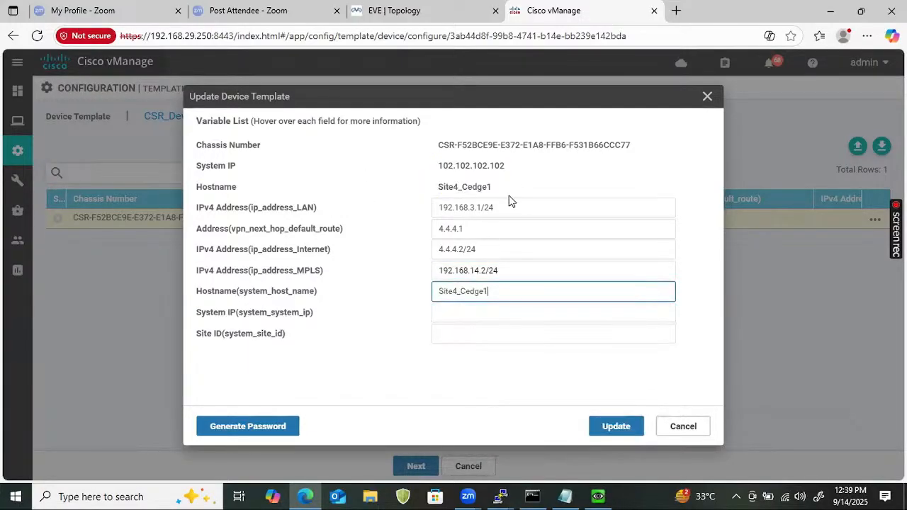
triple_click(502, 165)
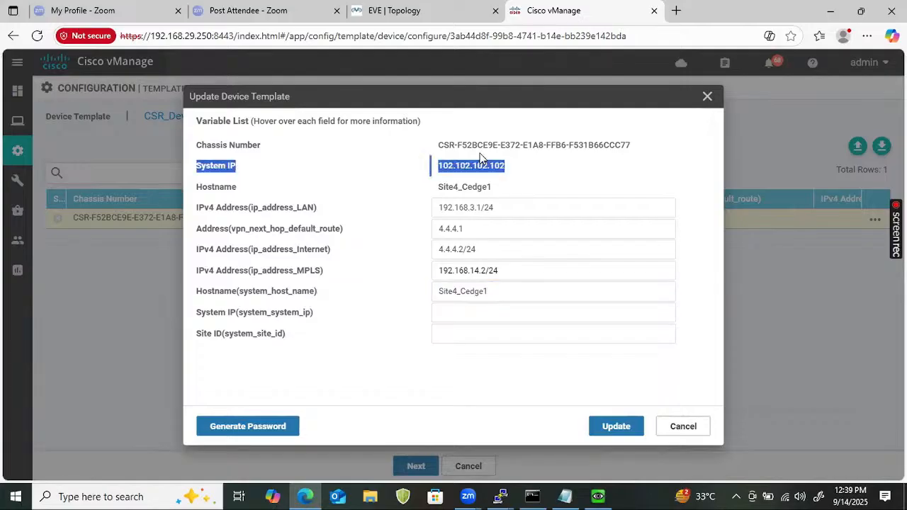
left_click_drag(505, 166, 439, 167)
key("ctrl+c")
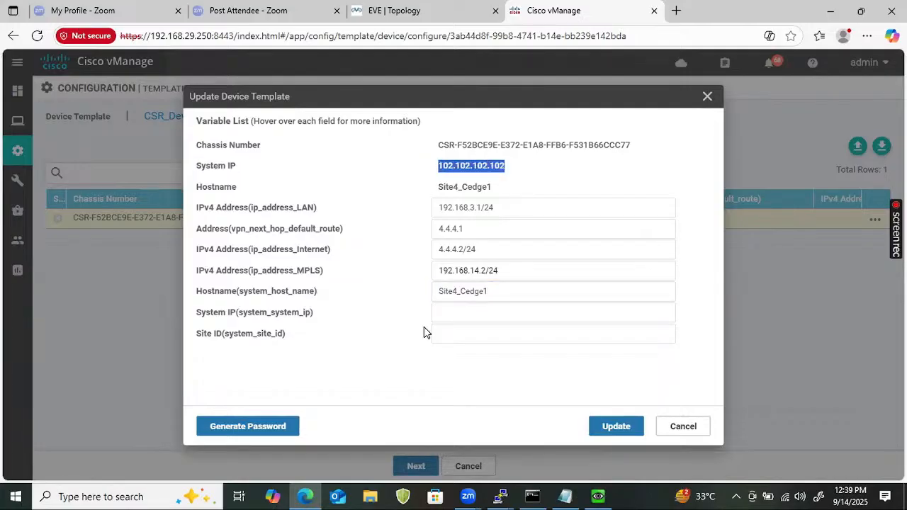
left_click(437, 317)
key("ctrl+v")
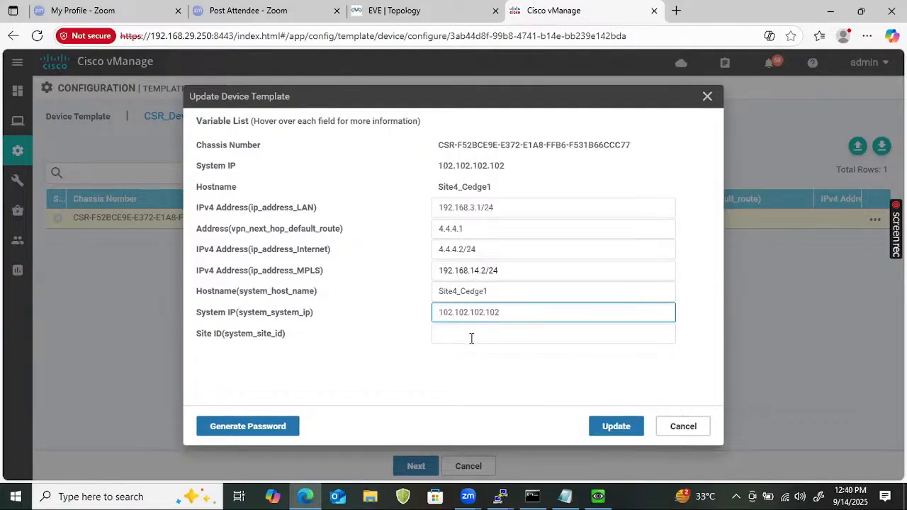
Set the site ID to 4 and save the device values
left_click(471, 335)
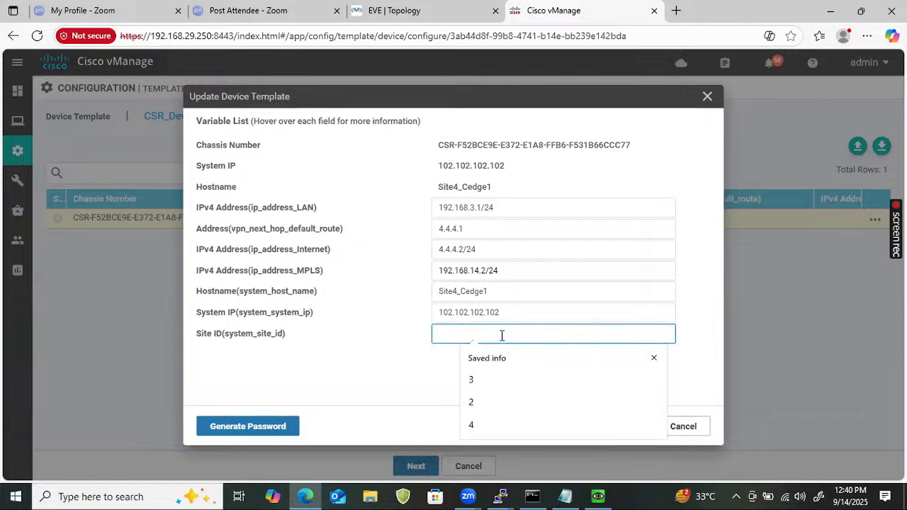
left_click(528, 423)
left_click(621, 431)
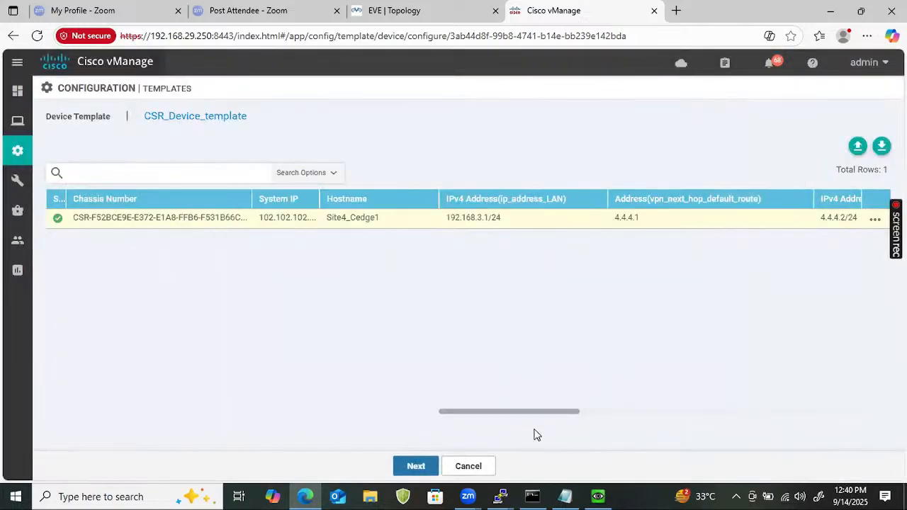
Push the CSR_Device_template configuration to Site4_Cedge1, then bring up the EVE topology diagram
left_click(411, 468)
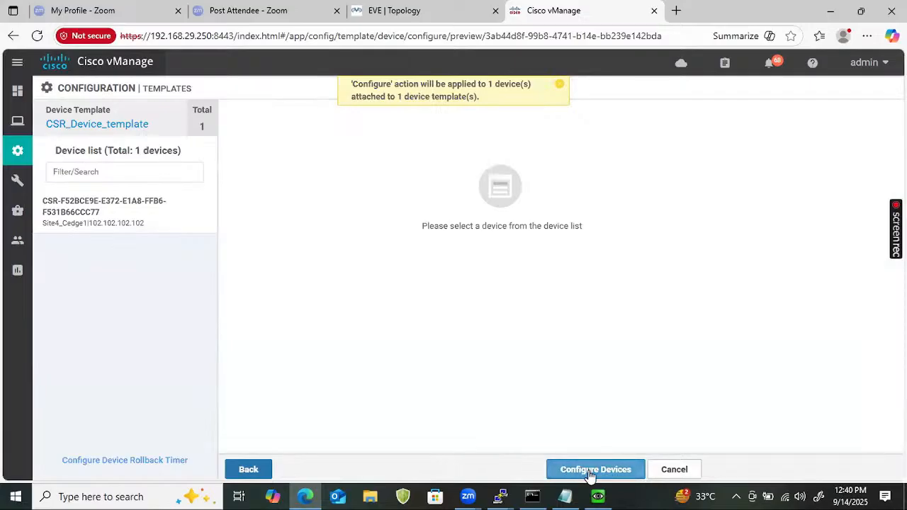
left_click(590, 472)
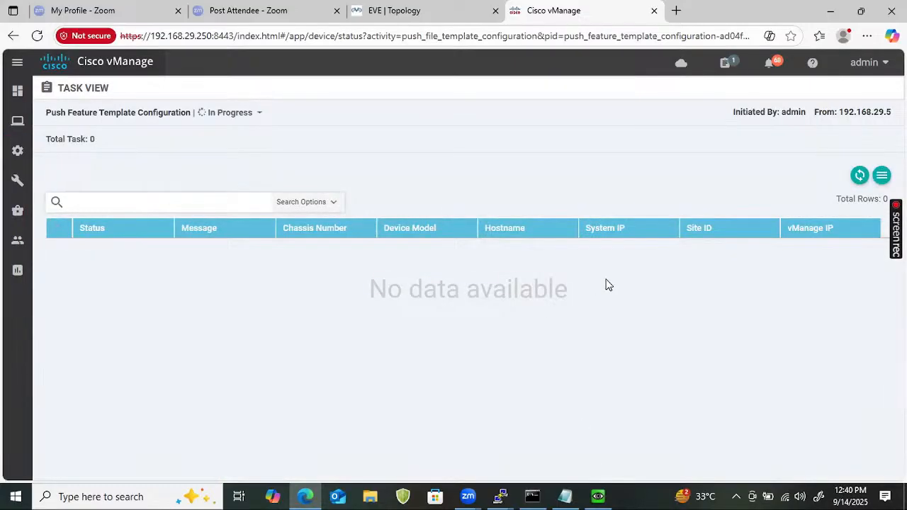
left_click(458, 16)
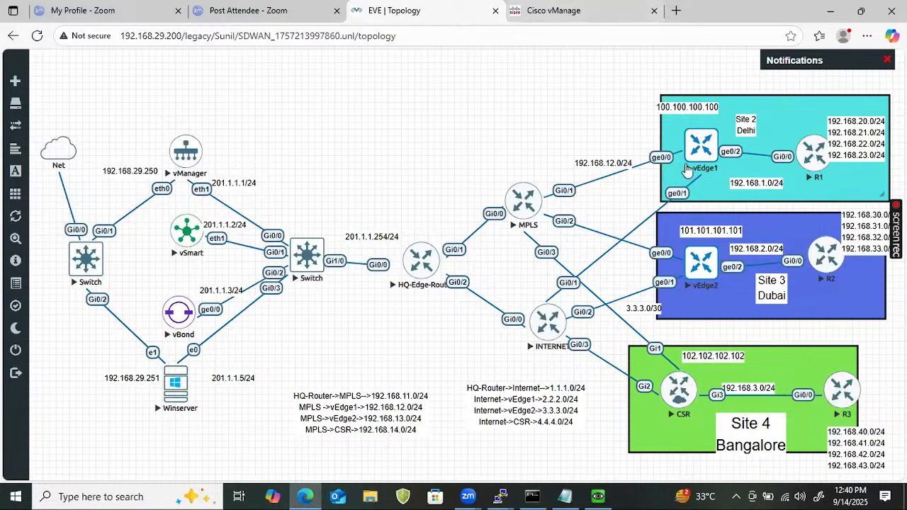
Return to the vManage task view to confirm Site4_Cedge1's template push reports Success
left_click(571, 9)
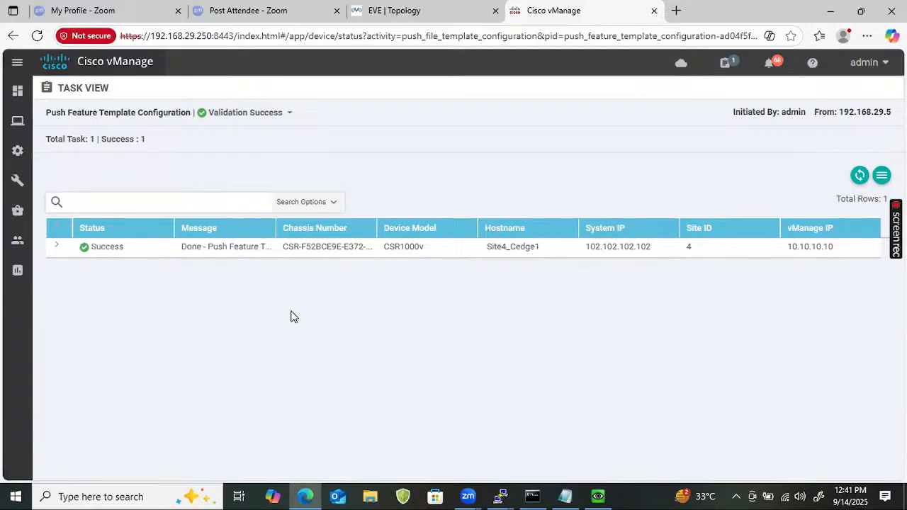
On the R1 console, enter privileged mode and list the OSPF-learned routes
left_click(500, 496)
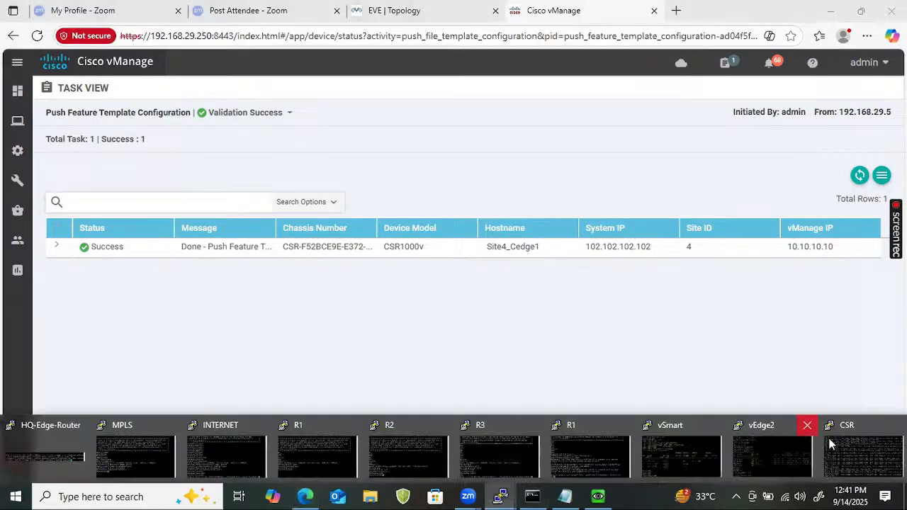
left_click(481, 443)
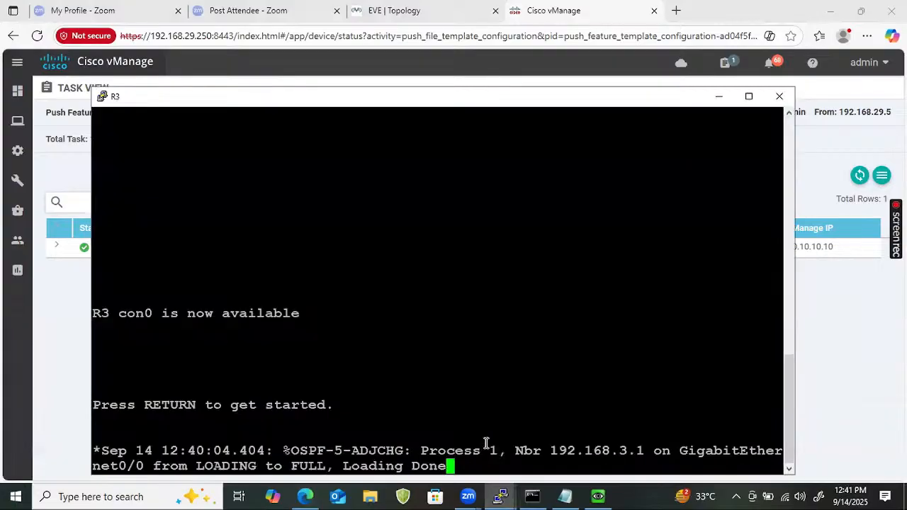
double_click(255, 437)
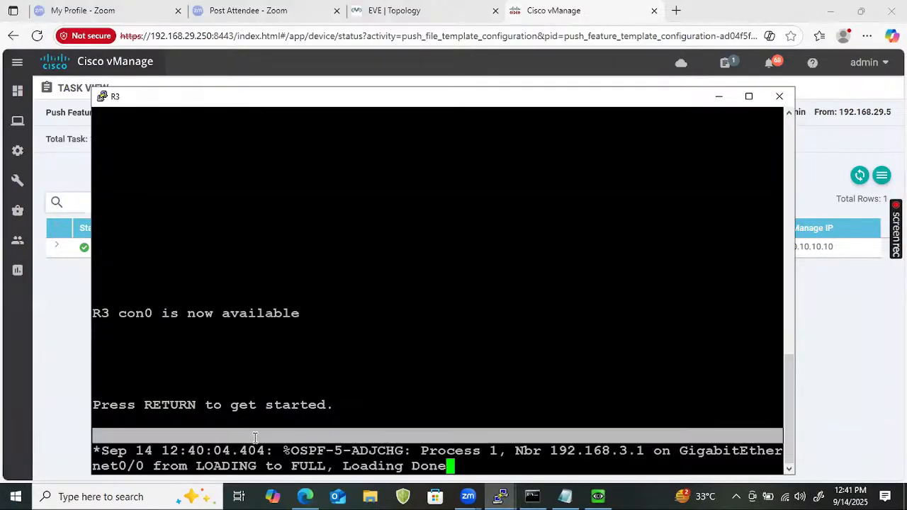
left_click(500, 496)
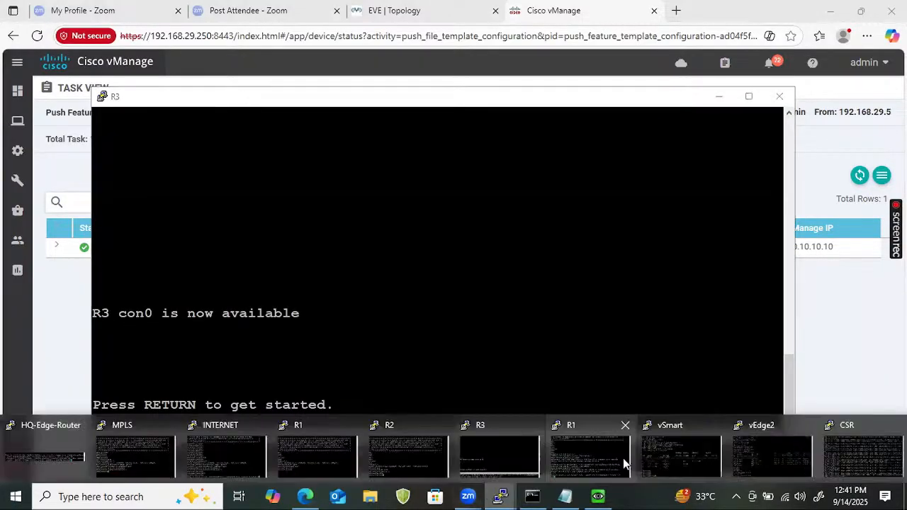
left_click(588, 461)
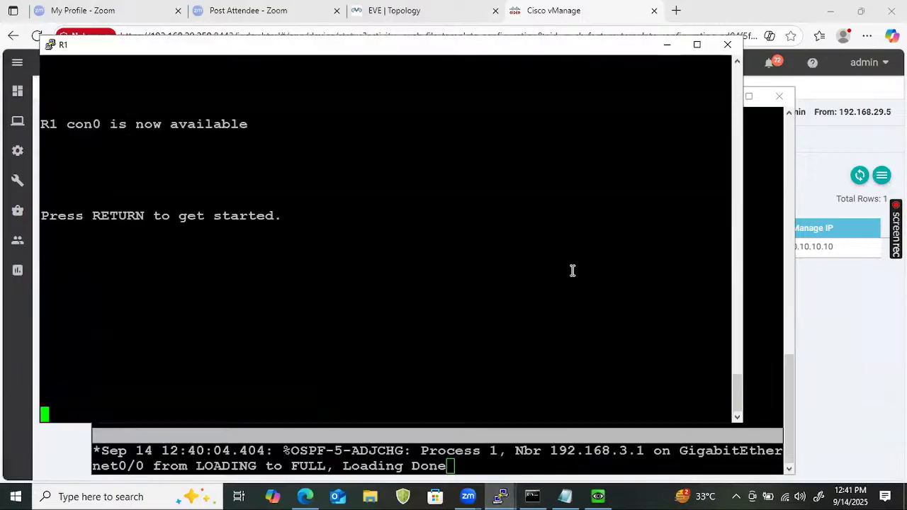
key("Return")
key("Return")
key("Return")
key("Return")
type("ena")
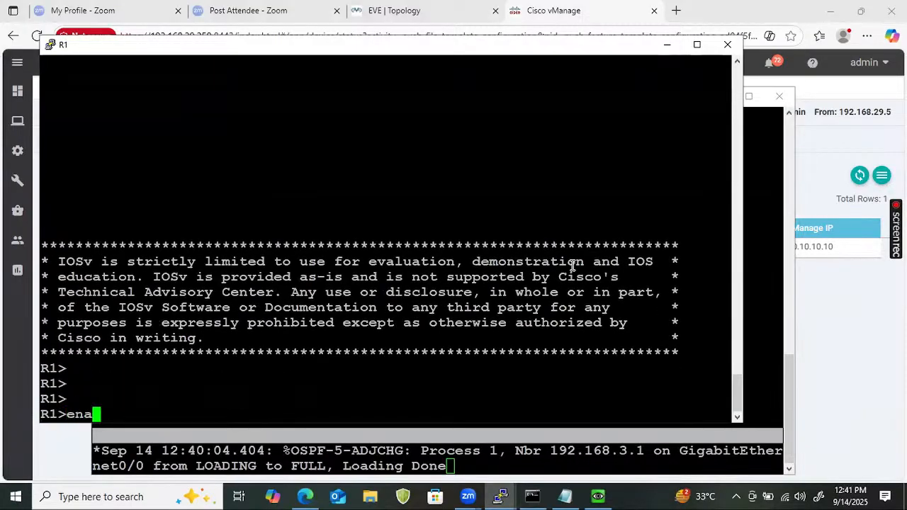
key("Return")
type("show ip route")
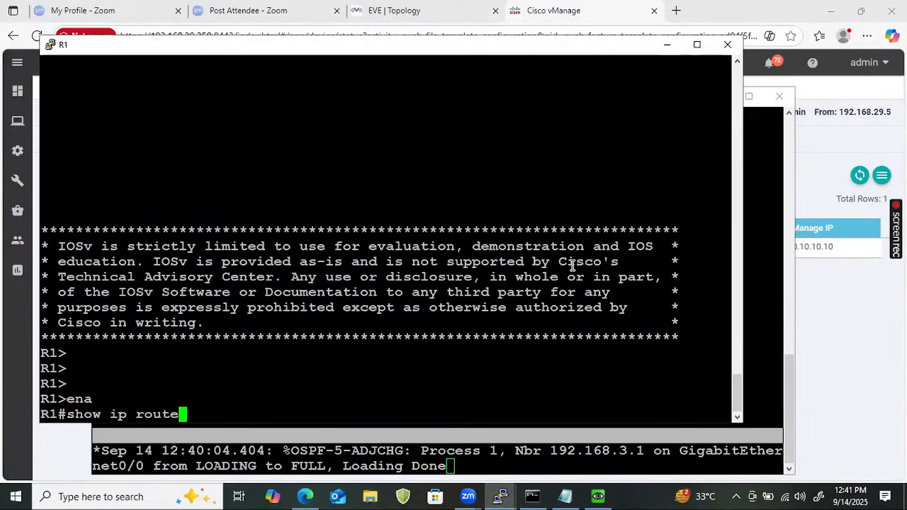
type(" ospf")
key("Return")
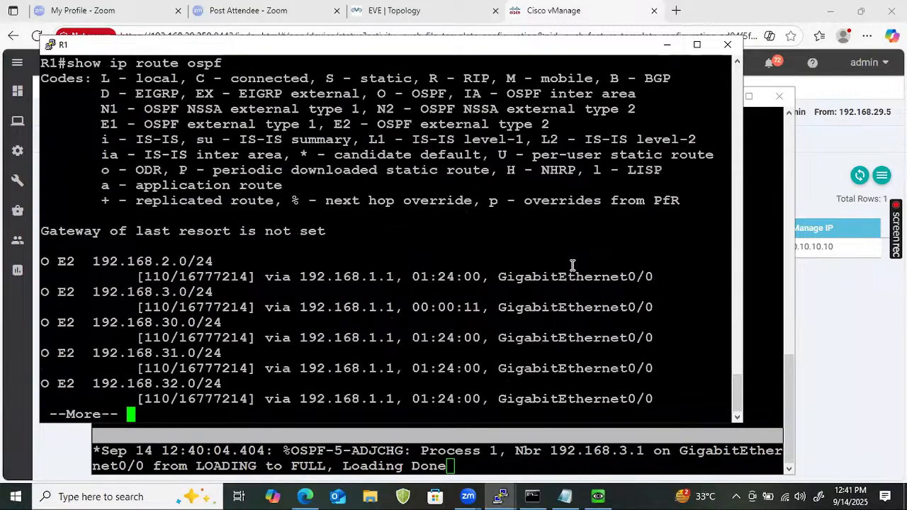
key("Return")
key("Return")
key("Return")
key("Return")
key("Return")
key("Return")
key("Return")
key("Return")
key("Return")
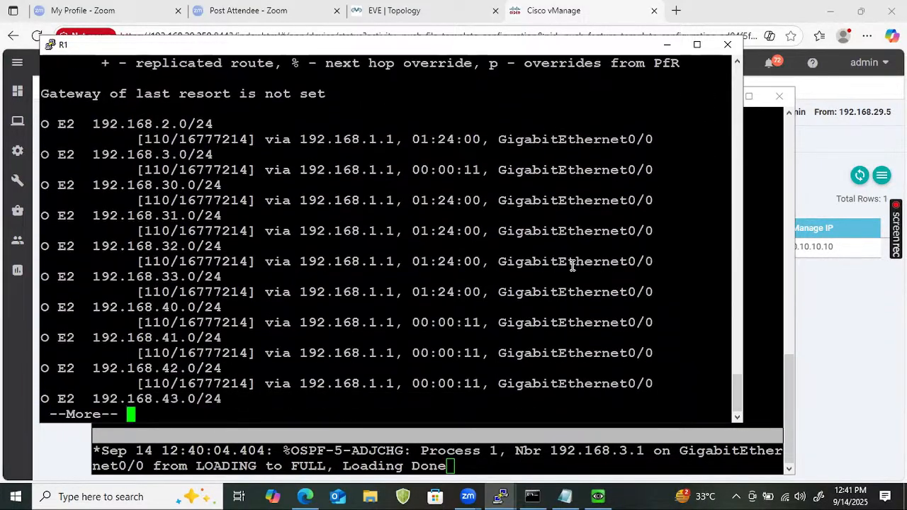
key("Return")
key("Return")
key("Return")
key("Return")
key("Return")
key("Return")
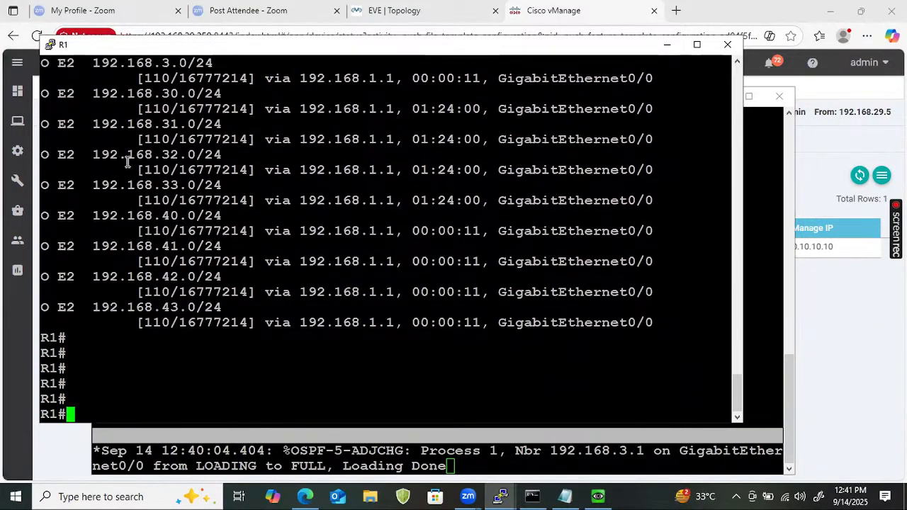
Highlight the Site 4 192.168.40.x routes and ping 192.168.40.1 sourced from 192.168.20.1
left_click_drag(41, 213, 742, 329)
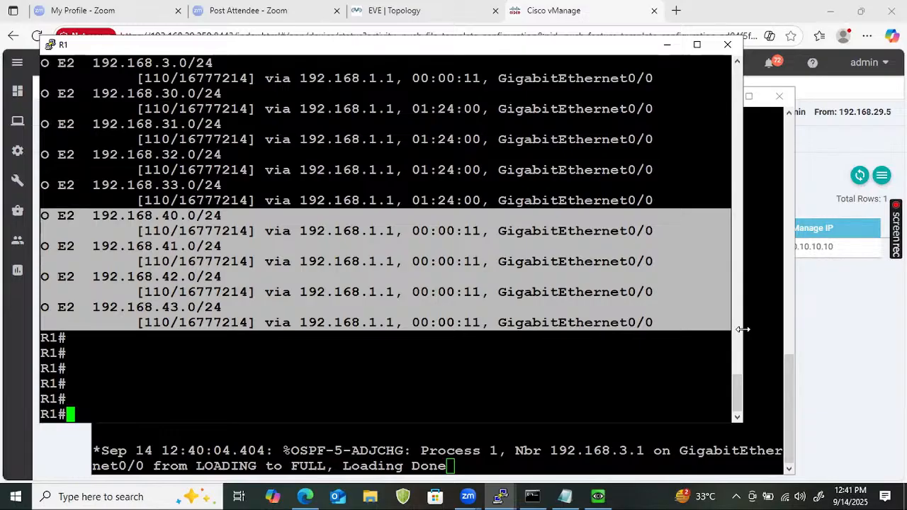
type("ping 192.168.")
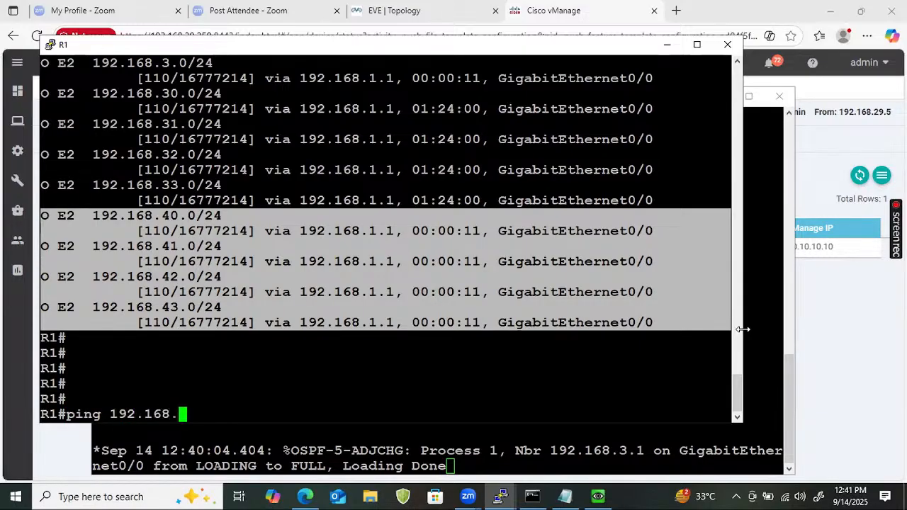
type("40.1.")
key("BackSpace")
type("so")
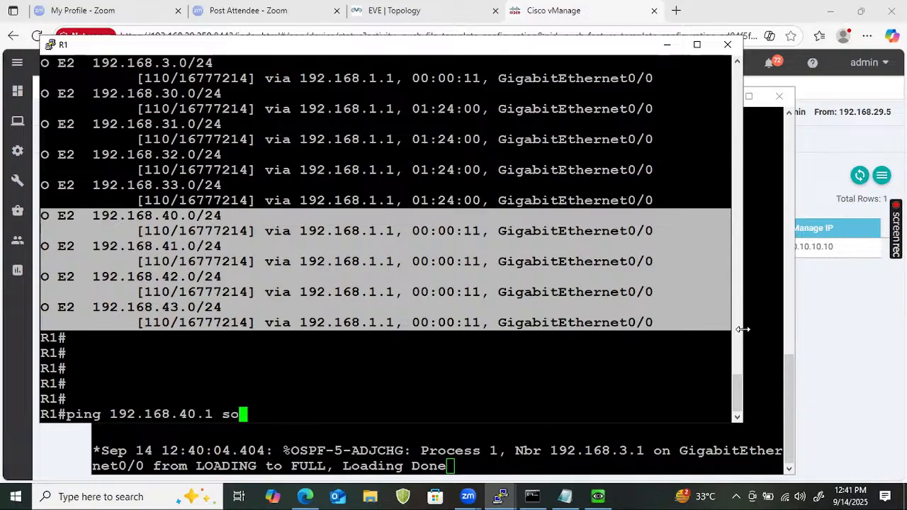
key("Tab")
type("192")
type("8.20.1")
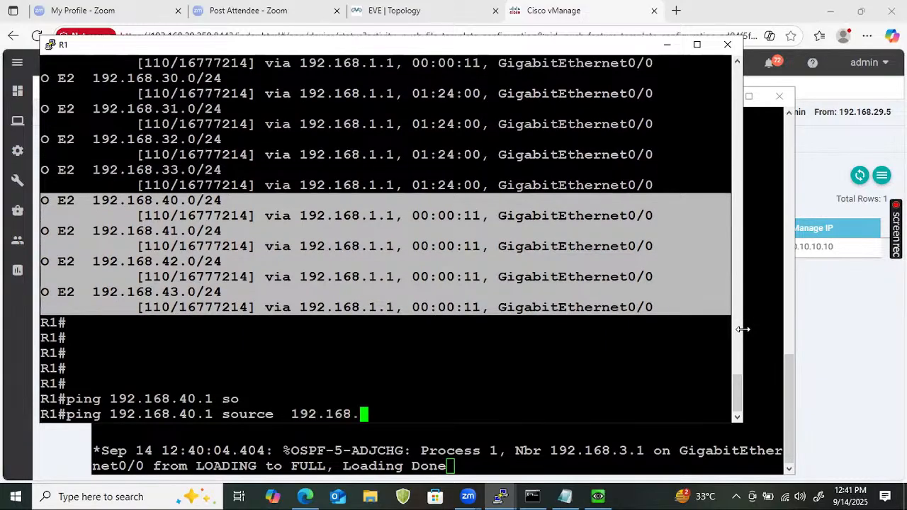
key("Return")
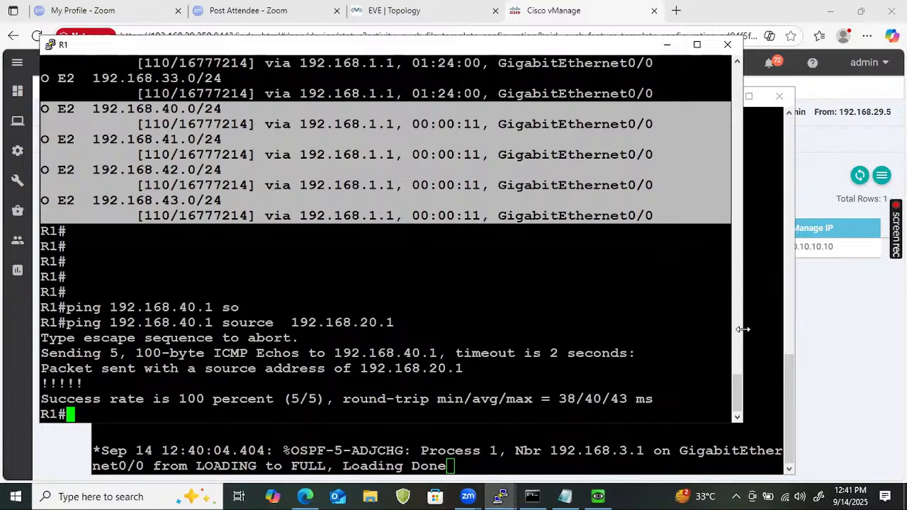
left_click(508, 494)
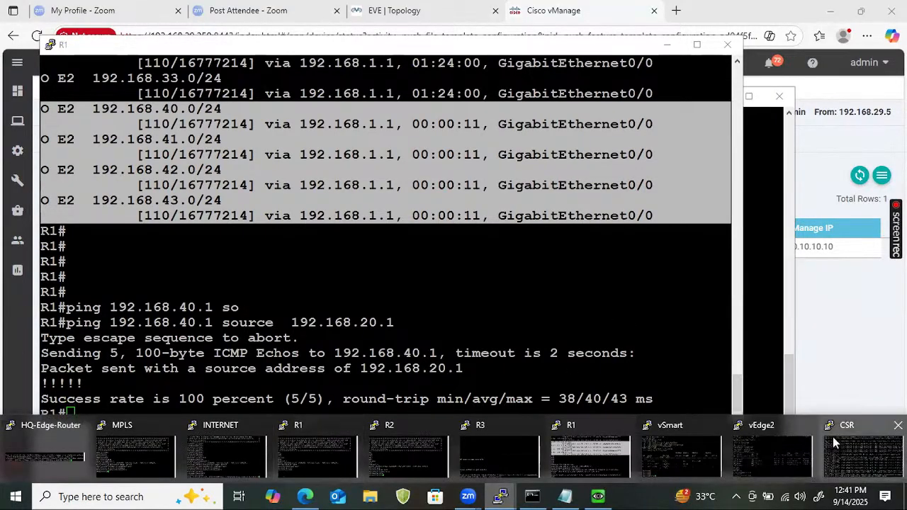
Log in to the vSmart console and run show omp tlocs, quitting the pager
left_click(685, 455)
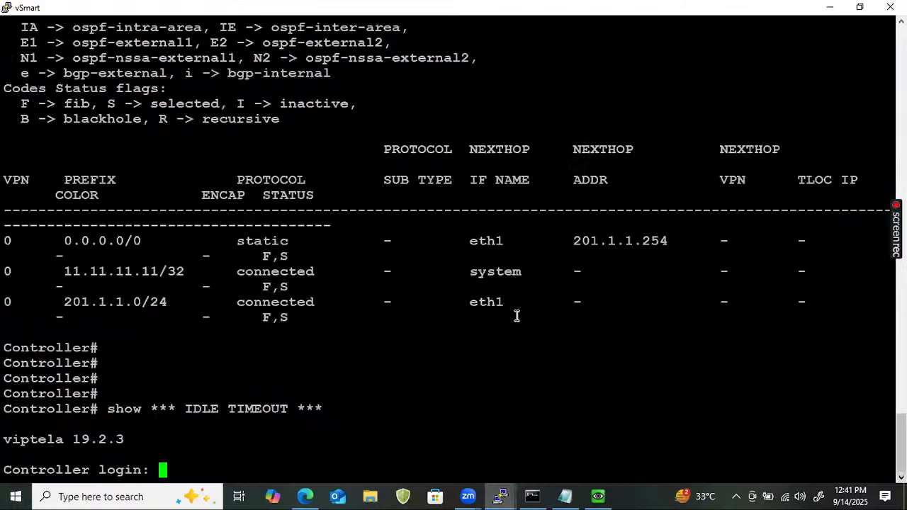
key("Return")
type("admi")
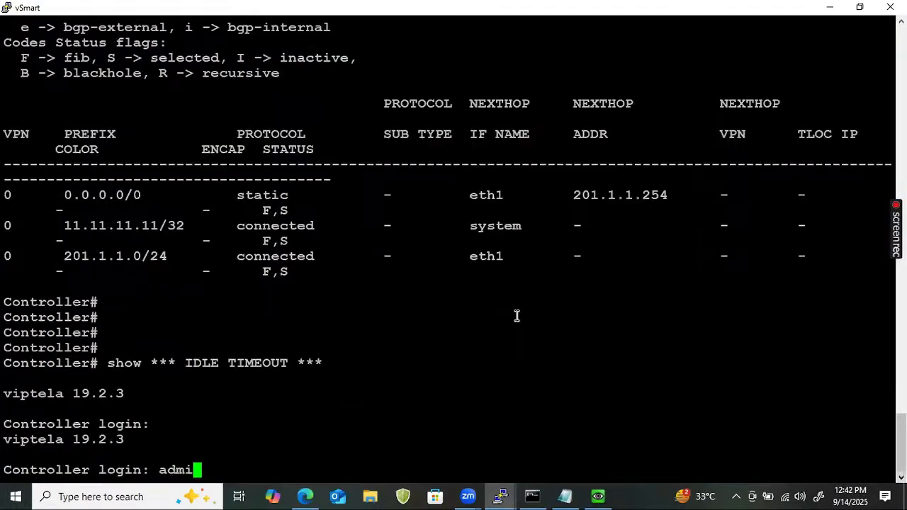
type("n")
key("Return")
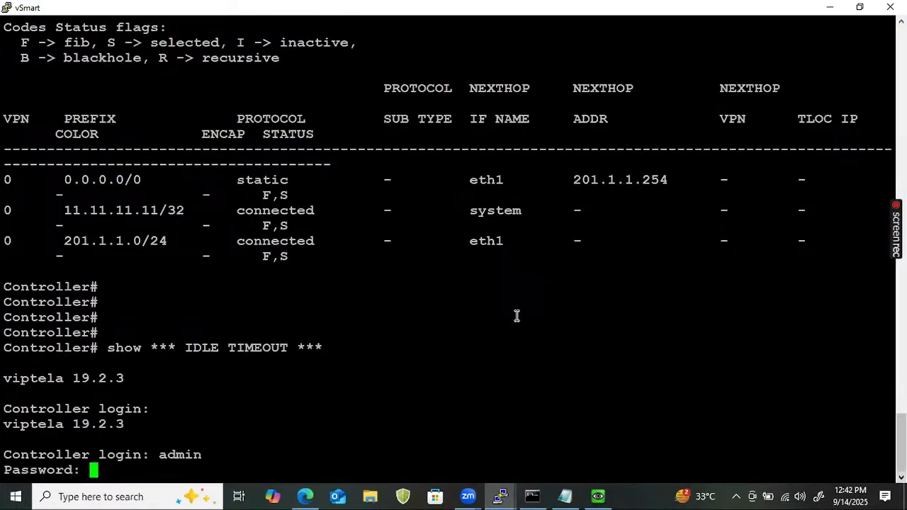
key("Return")
type("sho")
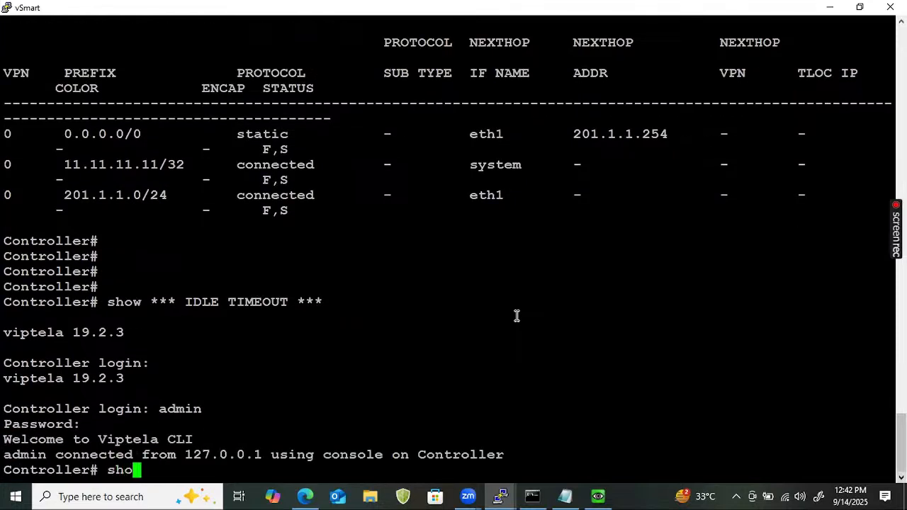
type("w tlo")
key("space")
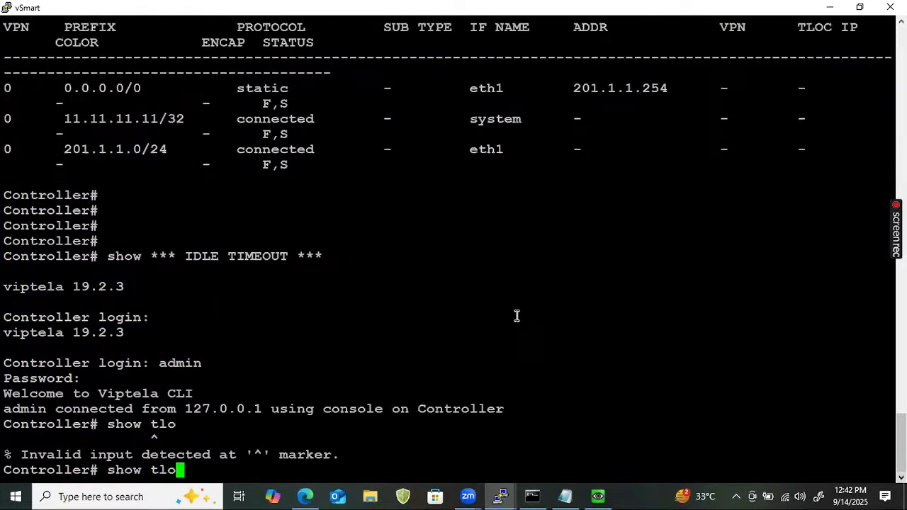
key("BackSpace")
key("BackSpace")
key("BackSpace")
type("ompl")
key("space")
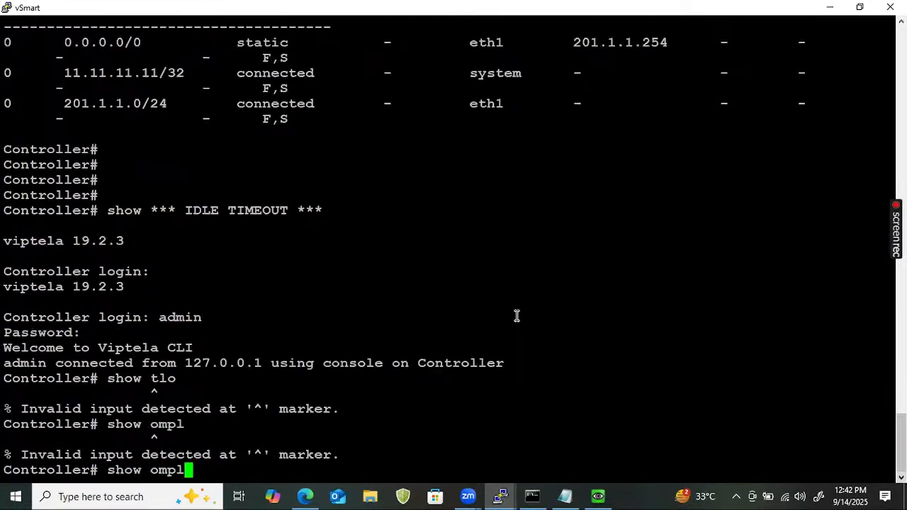
key("BackSpace")
type("tloc")
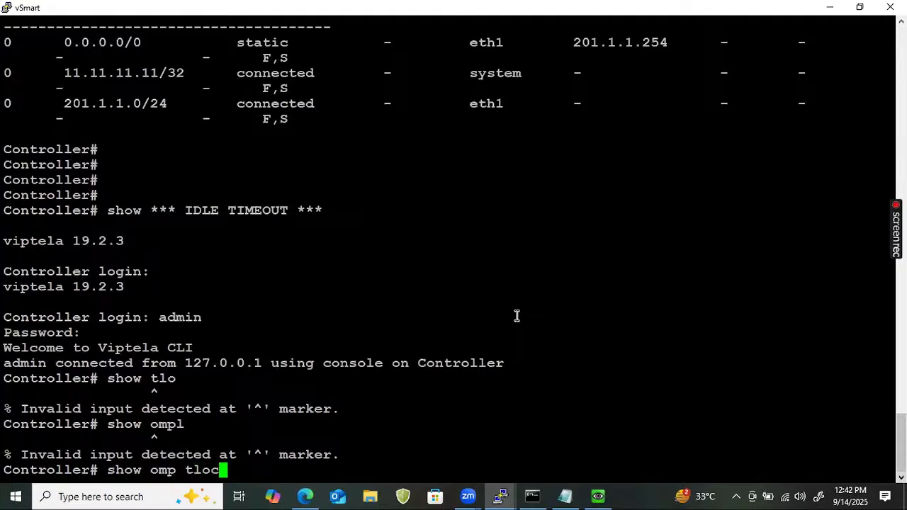
type("s")
key("Return")
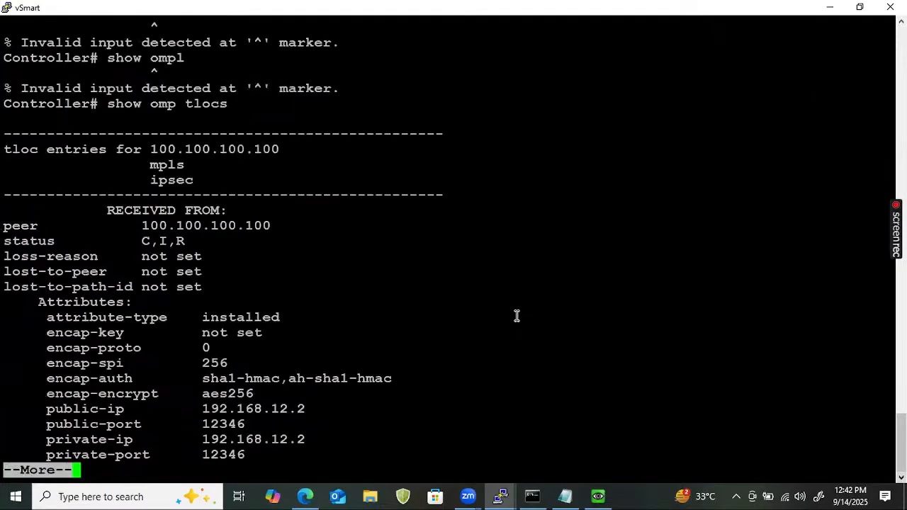
key("q")
Run show omp tloc-paths and highlight the 102.102.102.102 path entries
key("Up")
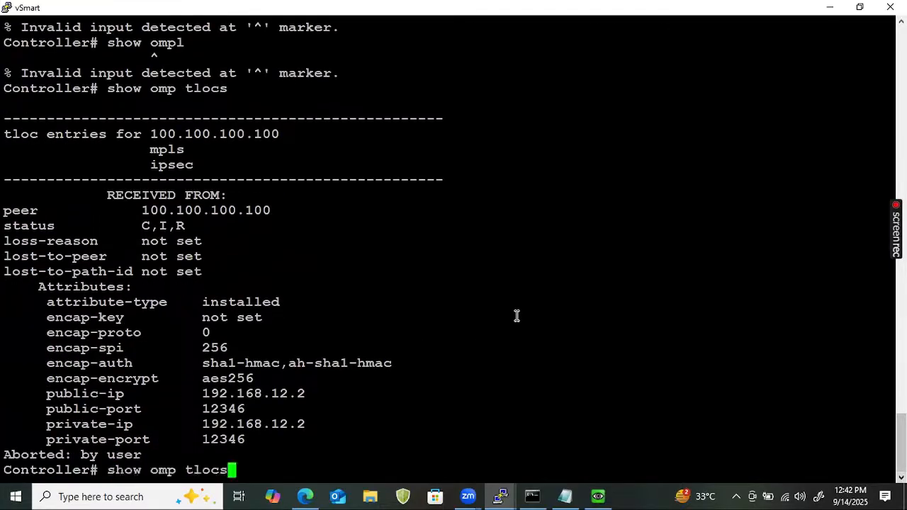
key("BackSpace")
type("-paths")
key("Return")
key("Return")
key("Return")
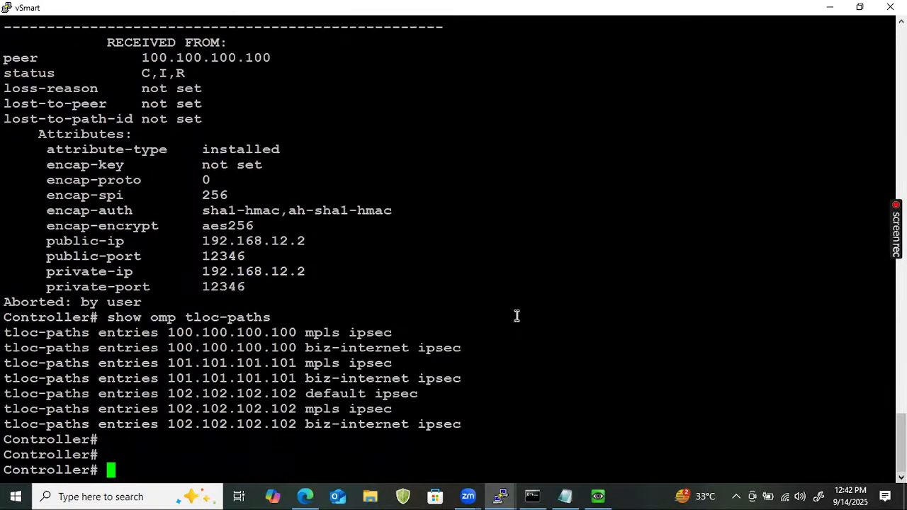
left_click_drag(393, 445, 240, 364)
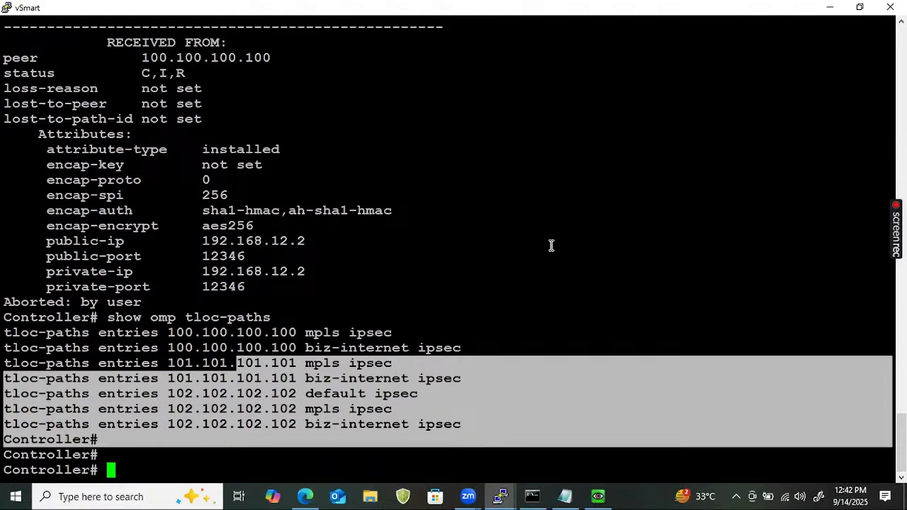
left_click(333, 434)
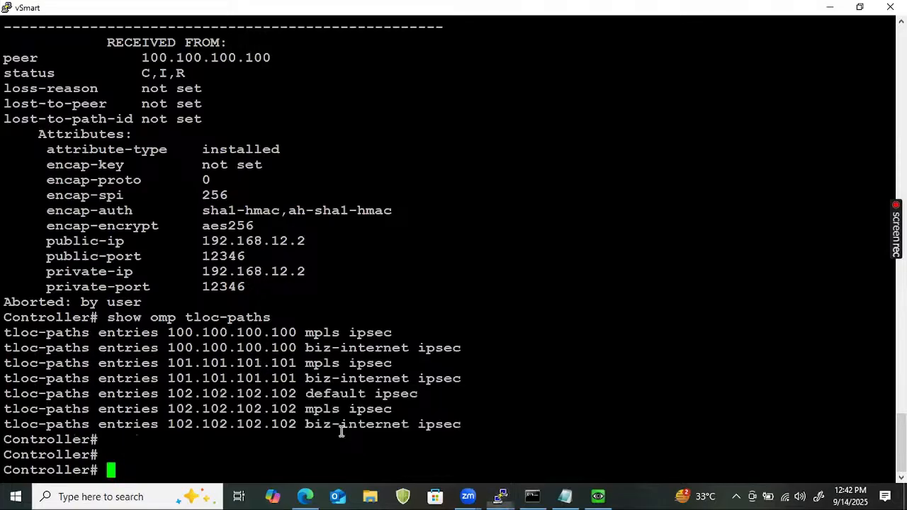
left_click_drag(482, 429, 221, 409)
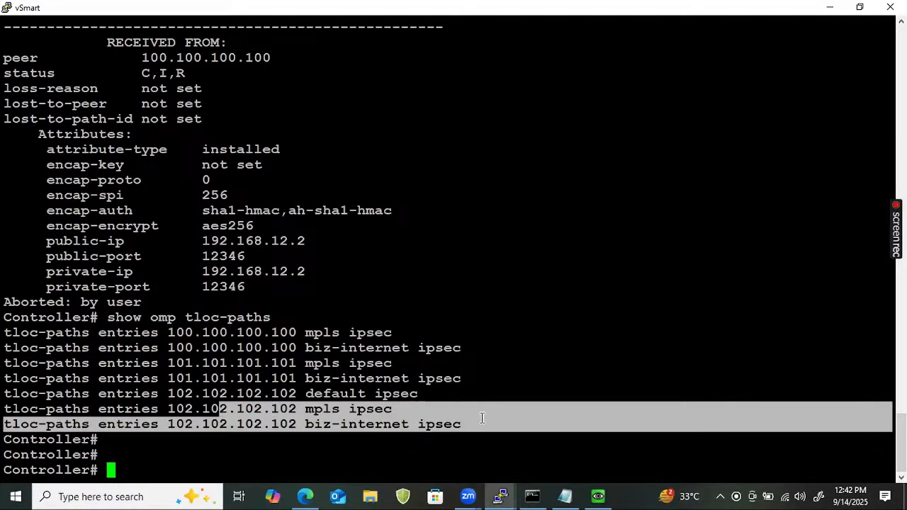
left_click(495, 398)
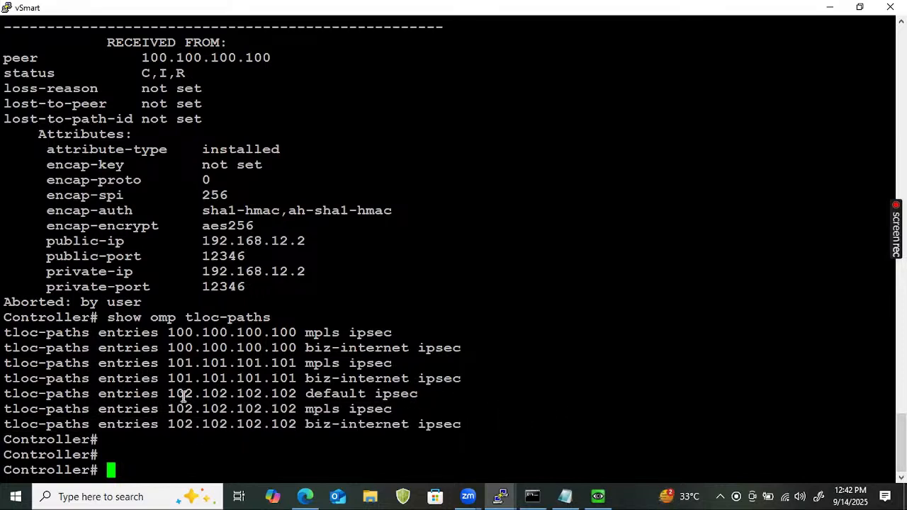
left_click_drag(177, 394, 410, 394)
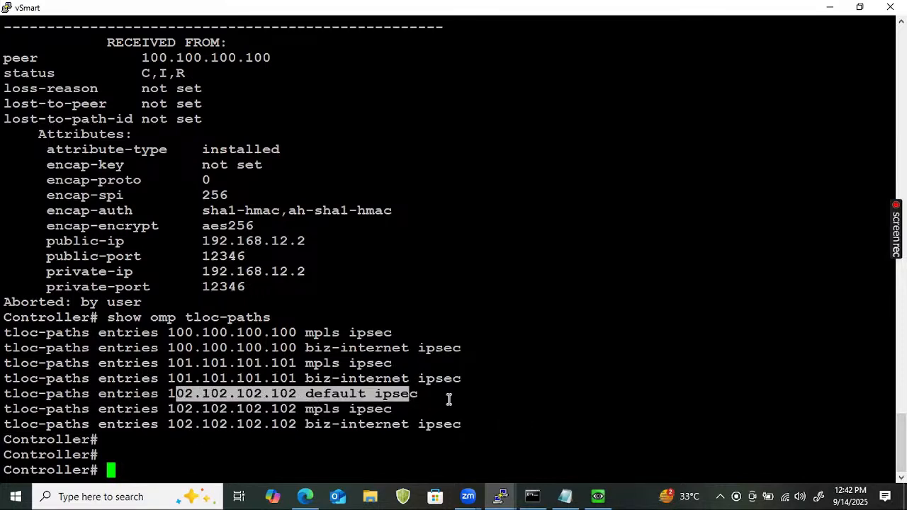
Rerun show omp tloc-paths to list the TLOC paths again
key("Up")
key("Return")
key("Return")
key("Return")
key("Return")
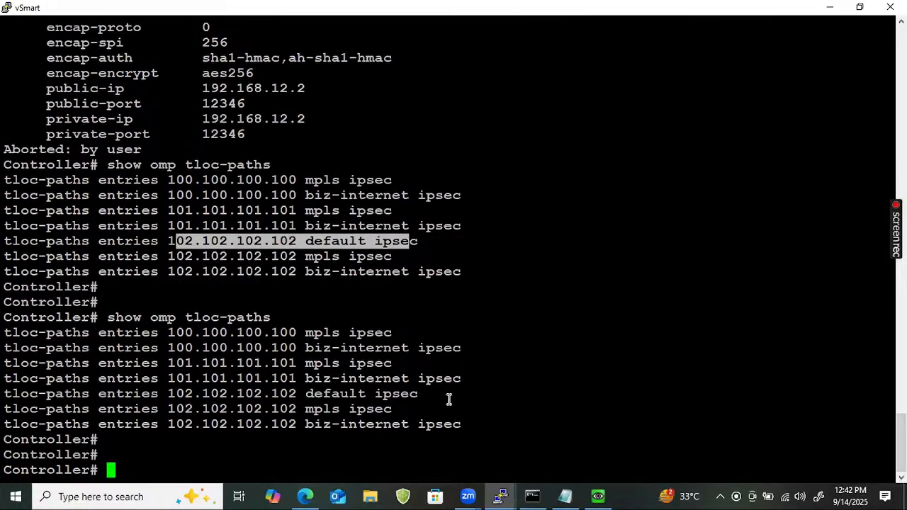
key("Return")
key("Return")
key("Return")
key("Up")
key("Return")
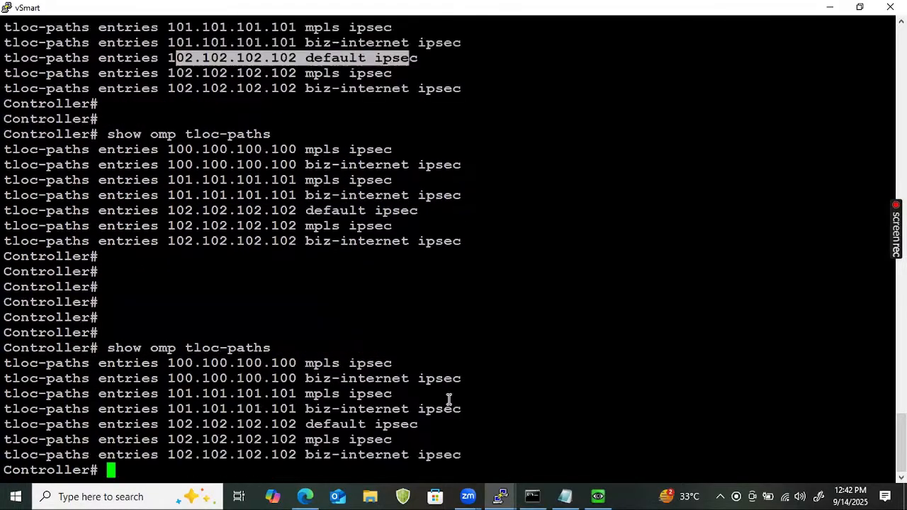
key("Return")
key("Return")
key("Return")
key("Return")
key("Return")
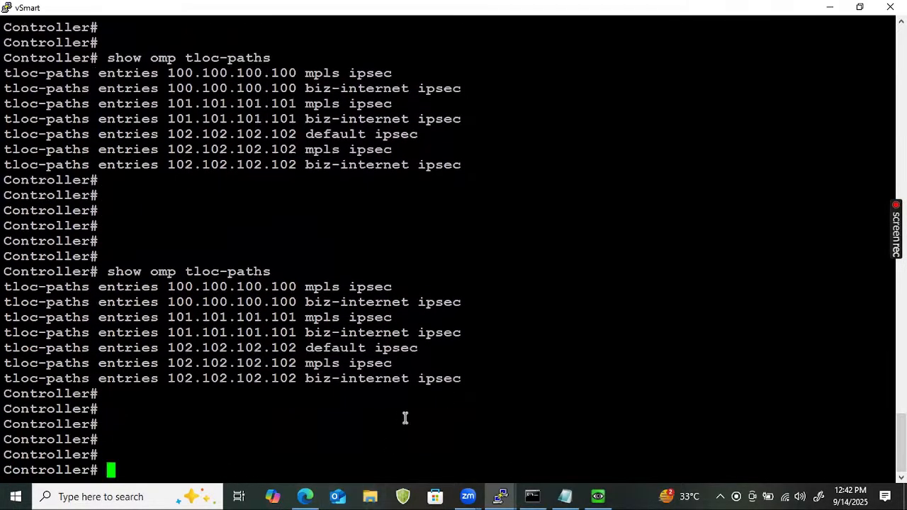
left_click(501, 496)
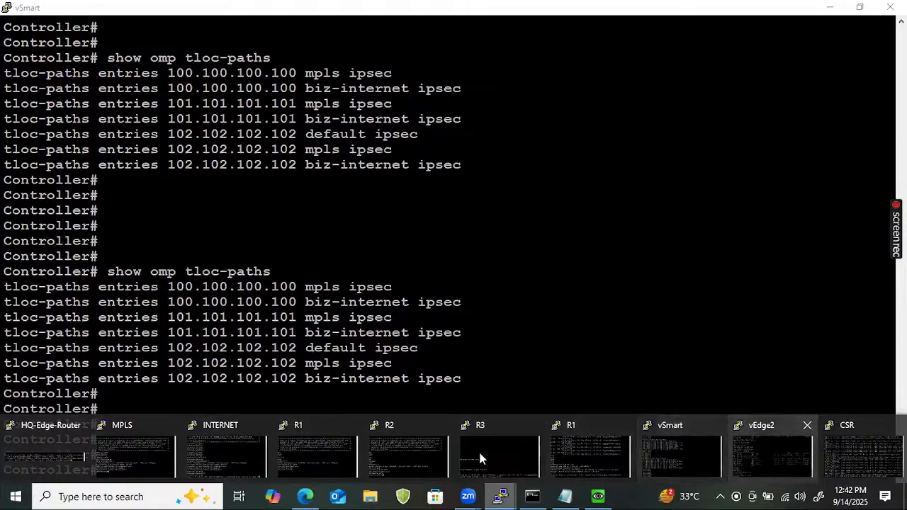
On the vEdge2 console, run show bfd sessions and page through the whole table
left_click(748, 455)
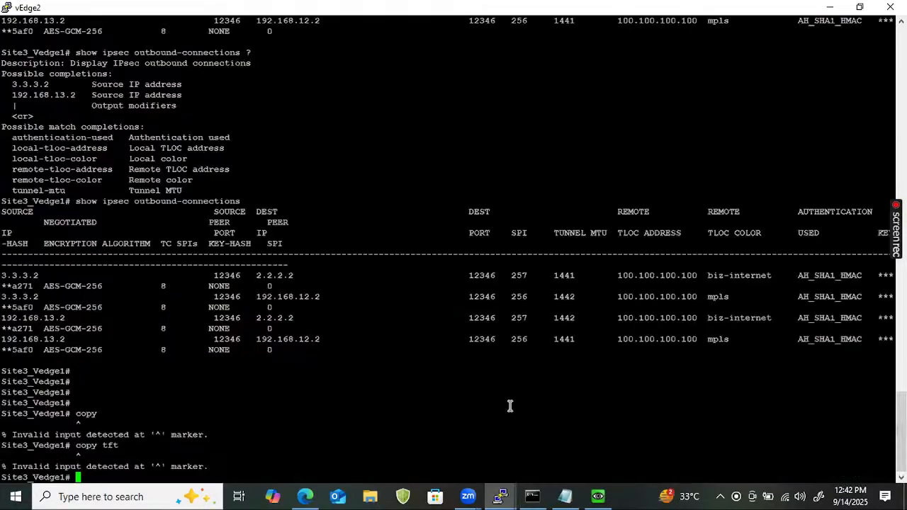
key("Return")
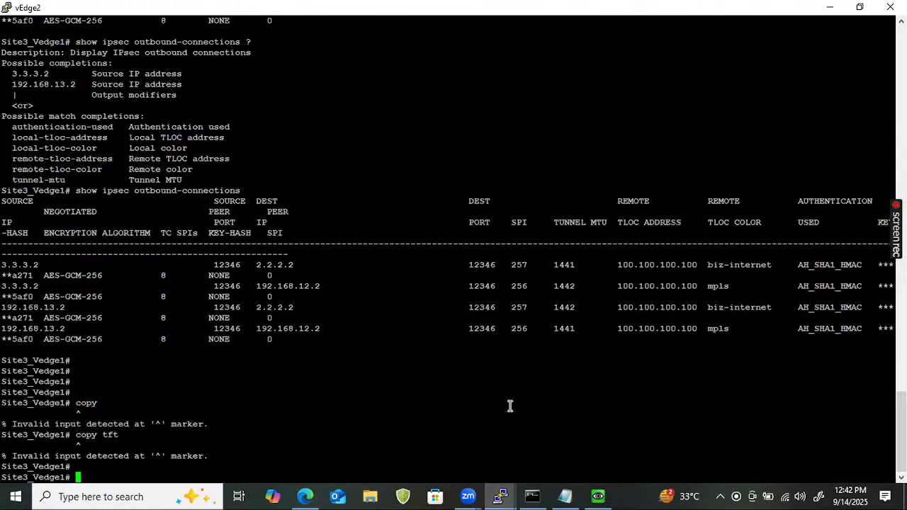
type("show bfd s")
key("Tab")
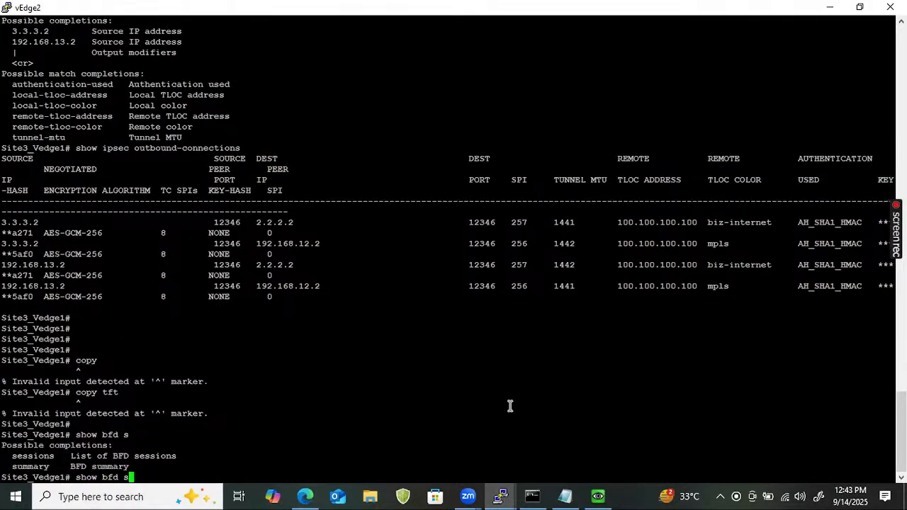
type("sess")
key("Tab")
key("Return")
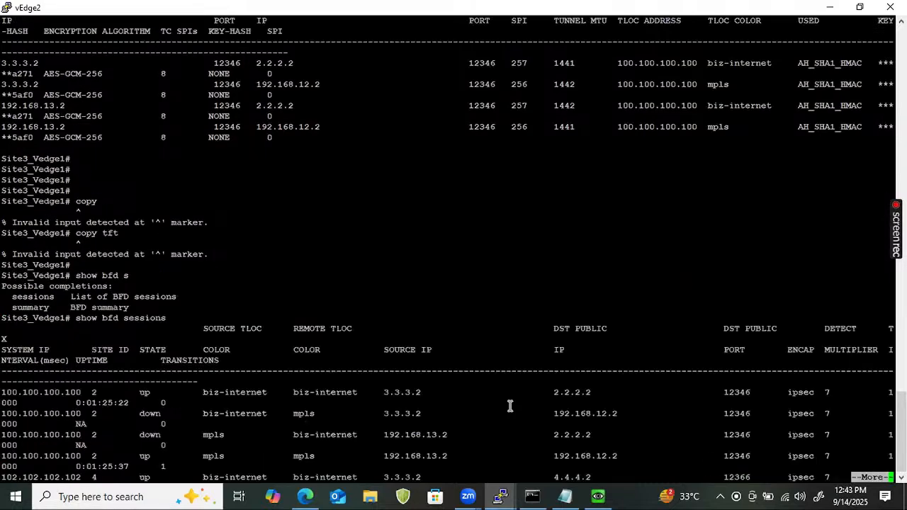
key("Return")
key("Return")
key("Return")
key("Return")
key("Return")
key("Return")
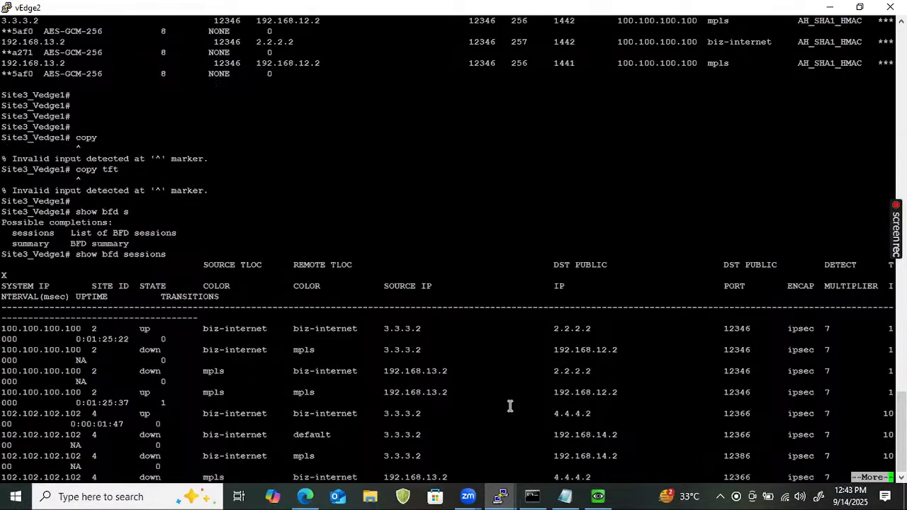
key("Return")
key("Return")
key("Return")
key("Return")
key("Return")
key("Return")
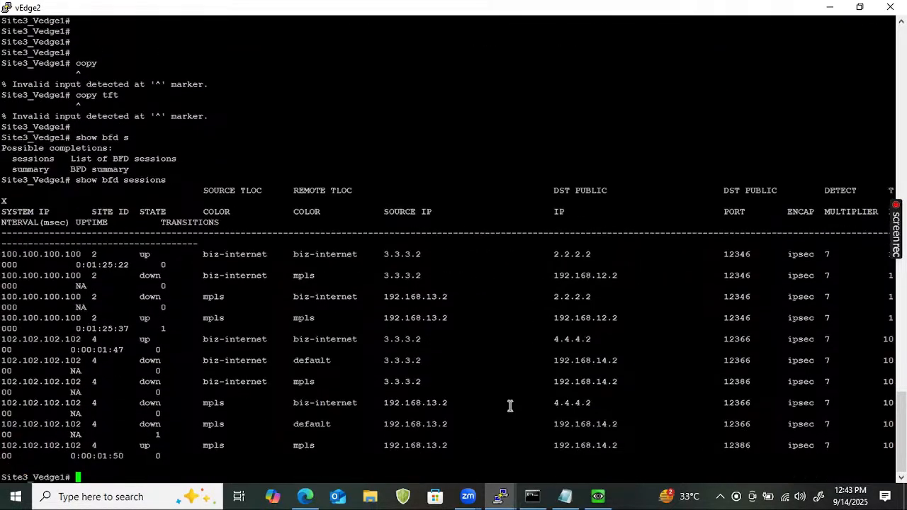
key("Return")
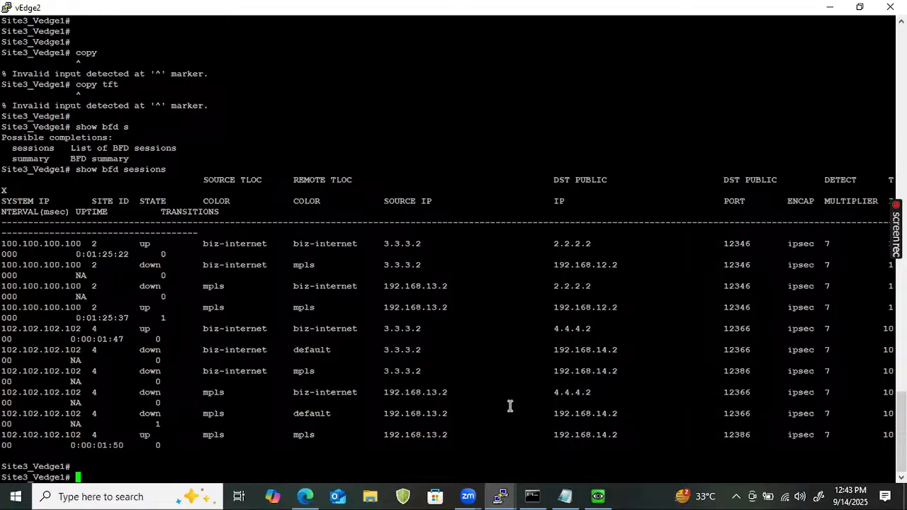
Highlight the up mpls and biz-internet sessions to 102.102.102.102, then minimize vEdge2
left_click_drag(6, 434, 333, 447)
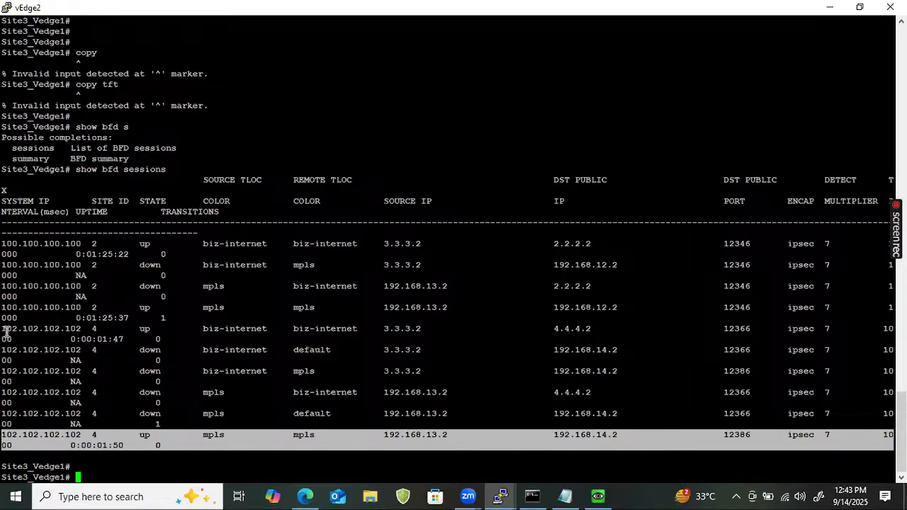
left_click_drag(6, 333, 524, 338)
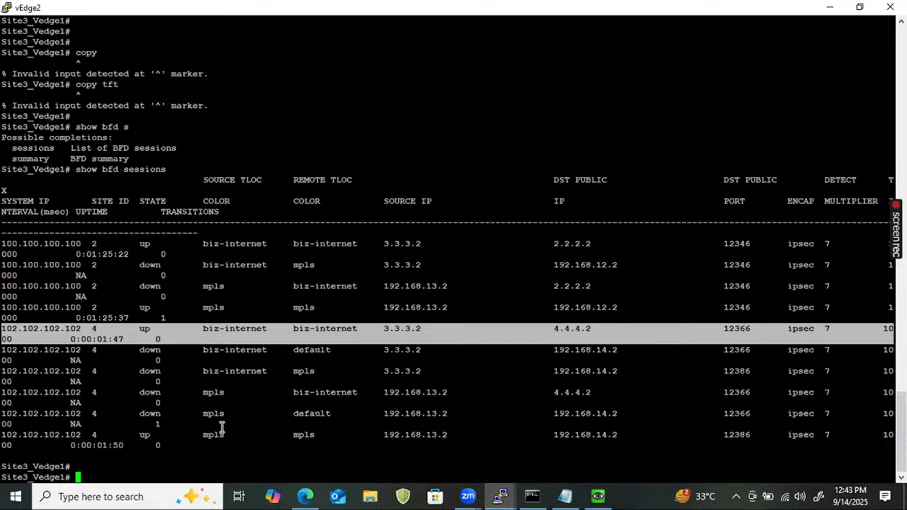
left_click(830, 7)
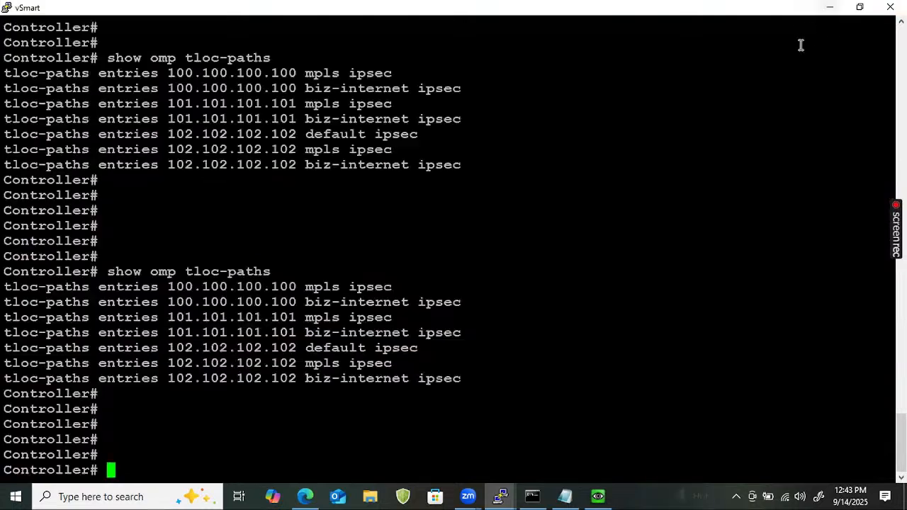
Minimize the vSmart and R3 consoles and bring up the EVE topology page
left_click(826, 6)
left_click(712, 94)
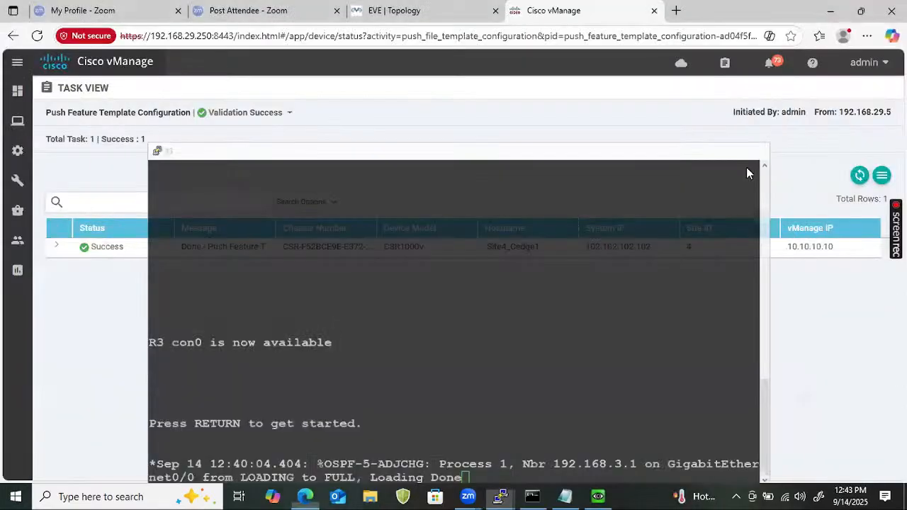
left_click(418, 12)
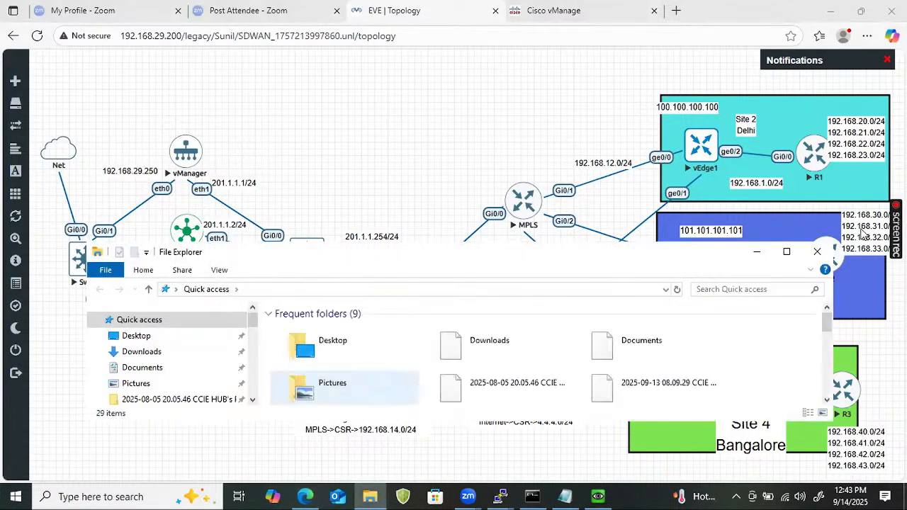
Open a new File Explorer window and search Quick access for 'sdwan'
left_click(786, 252)
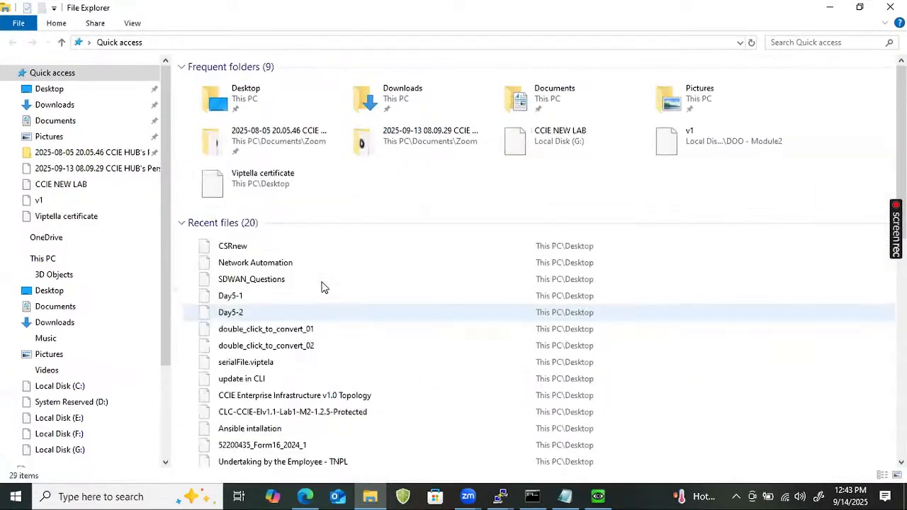
scroll(323, 287, "down", 3)
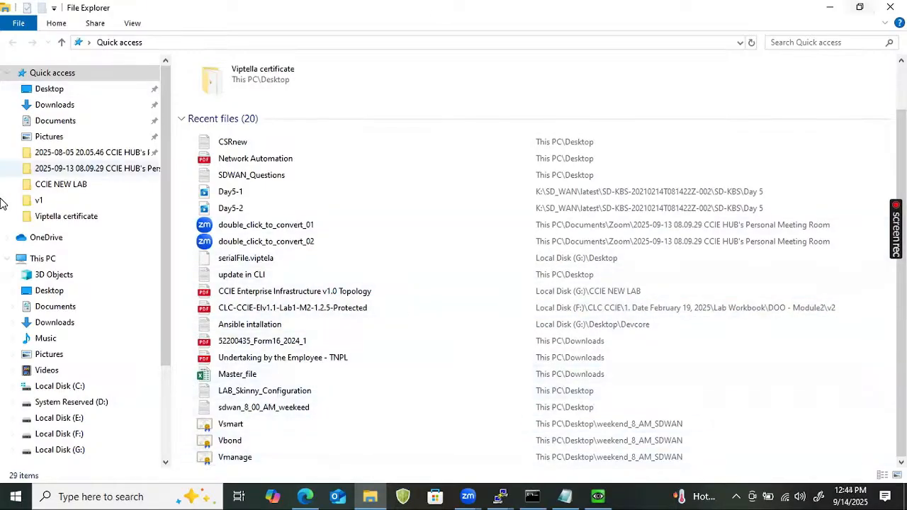
left_click(830, 8)
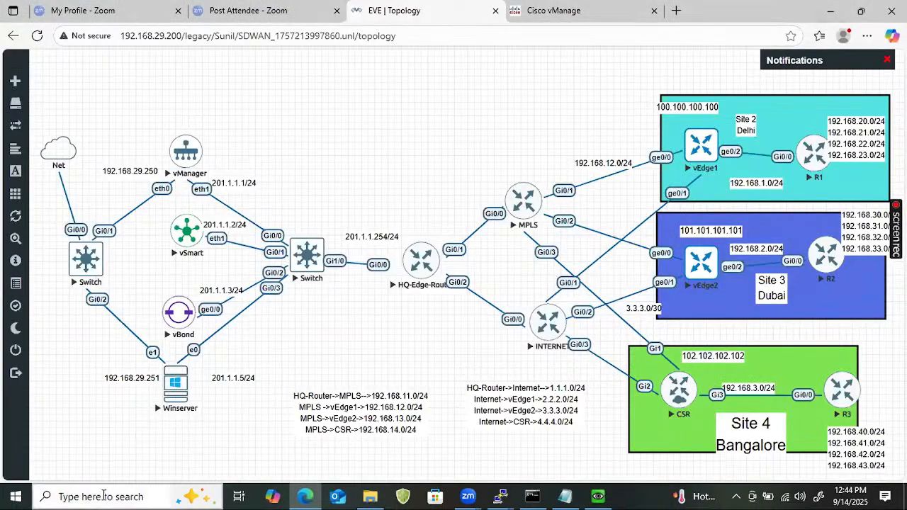
key("super+e")
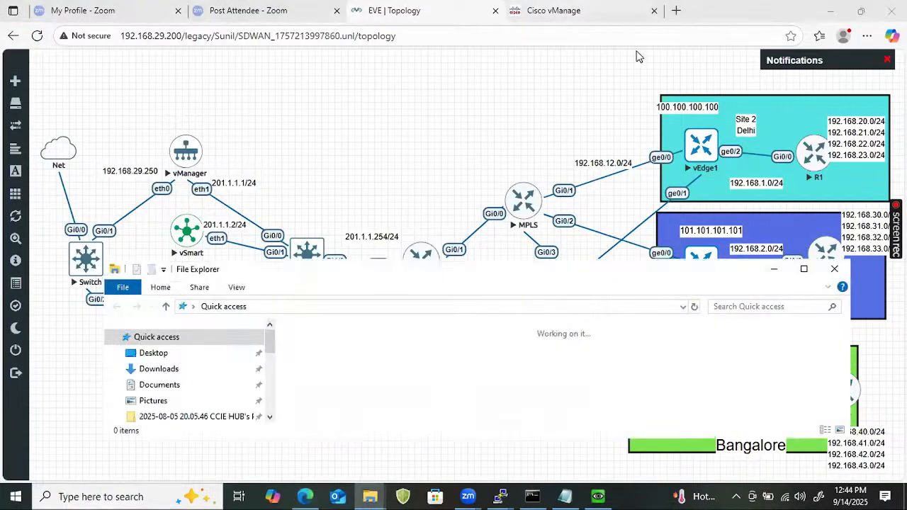
left_click(717, 306)
type("sdwan")
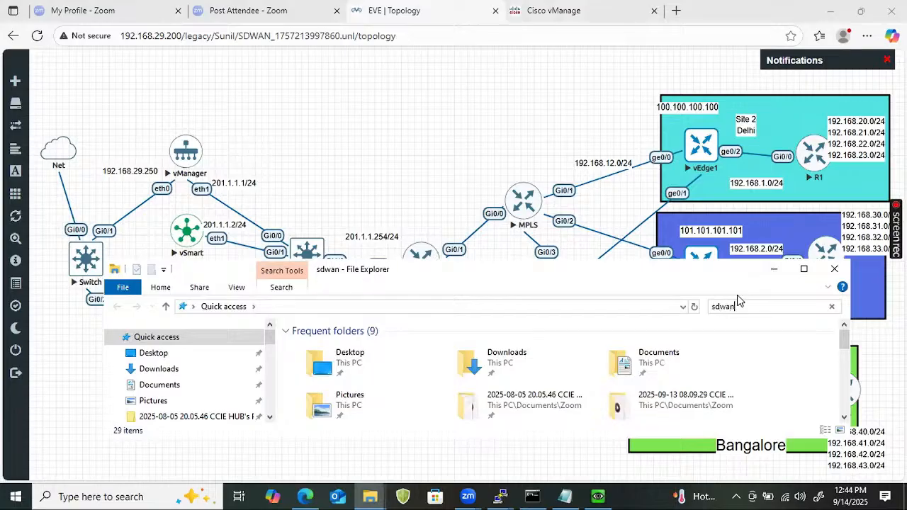
Search This PC for 'sdwan' and open the SD-WAN Outline PDF
left_click(804, 270)
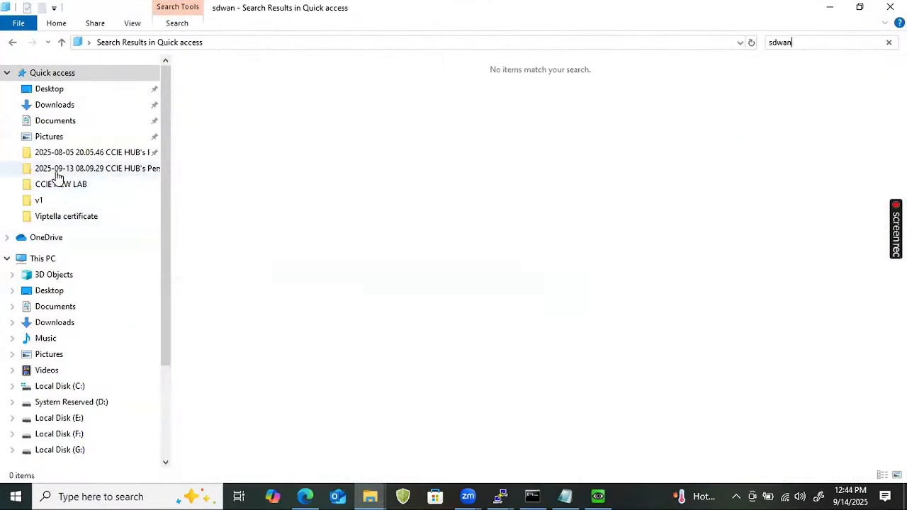
left_click(42, 259)
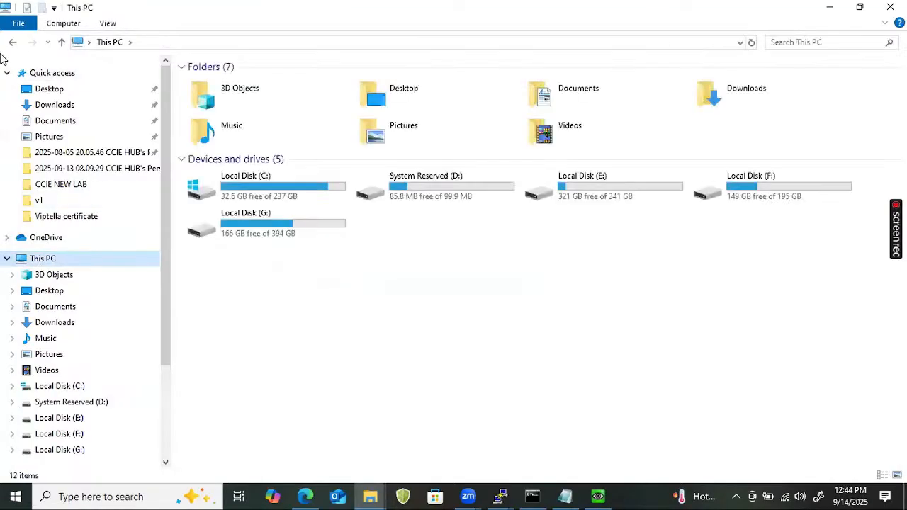
left_click(820, 42)
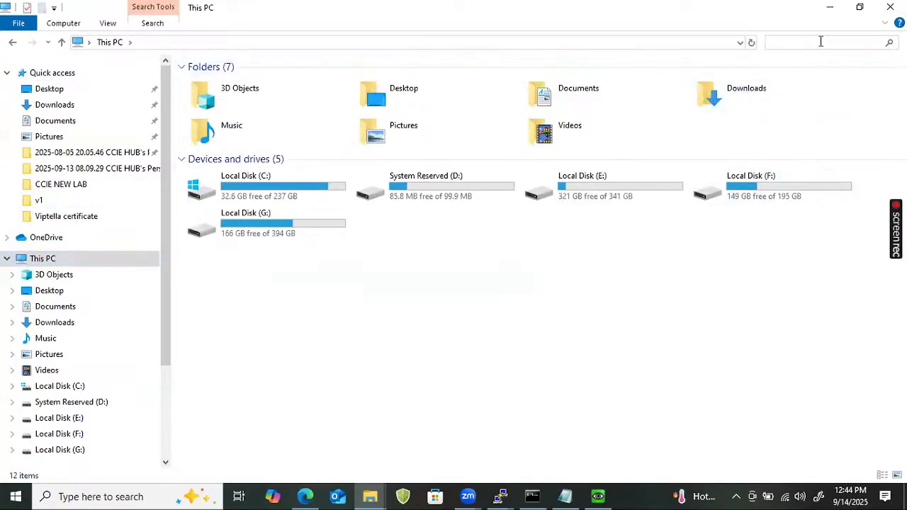
type("sdwan")
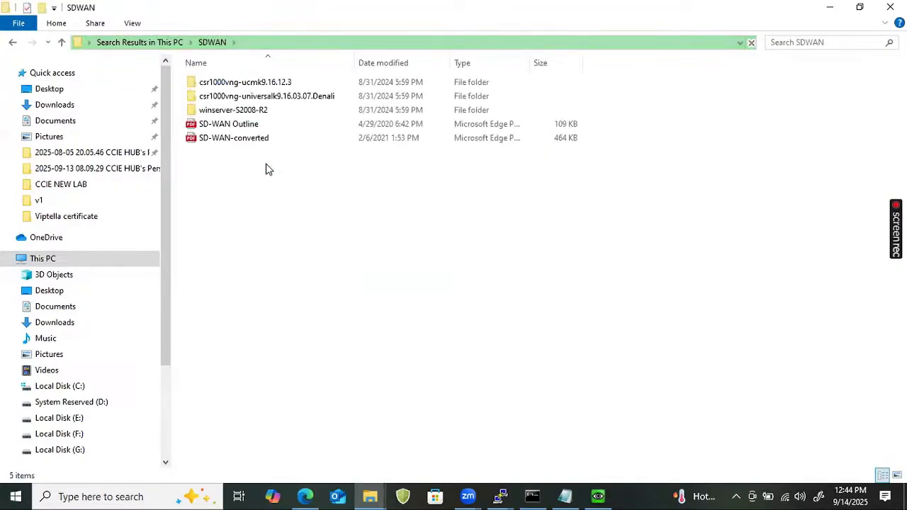
left_click(264, 125)
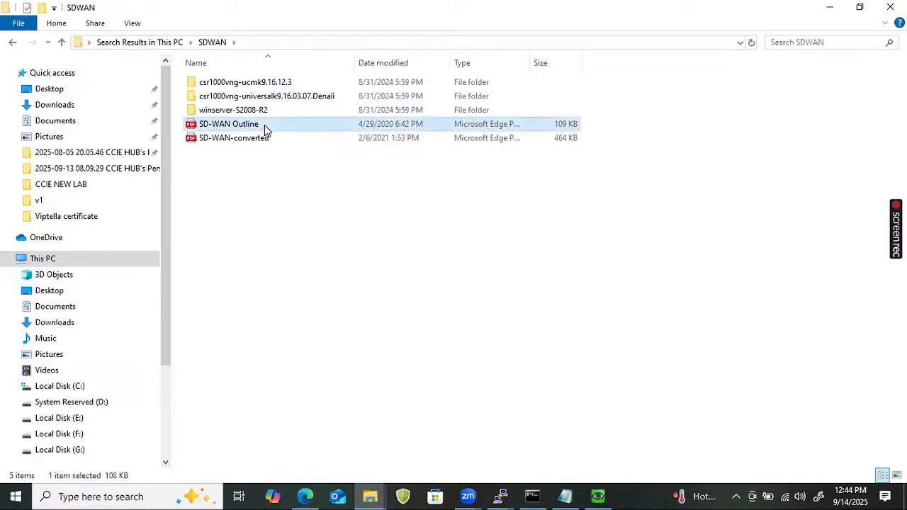
double_click(264, 125)
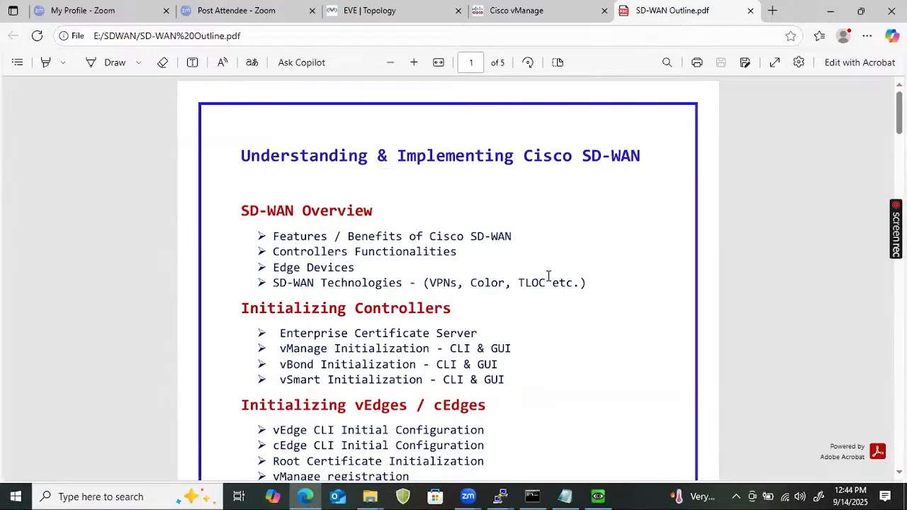
Highlight the SD-WAN Overview section and the vEdge, cEdge and Root Certificate lines
left_click_drag(584, 283, 248, 172)
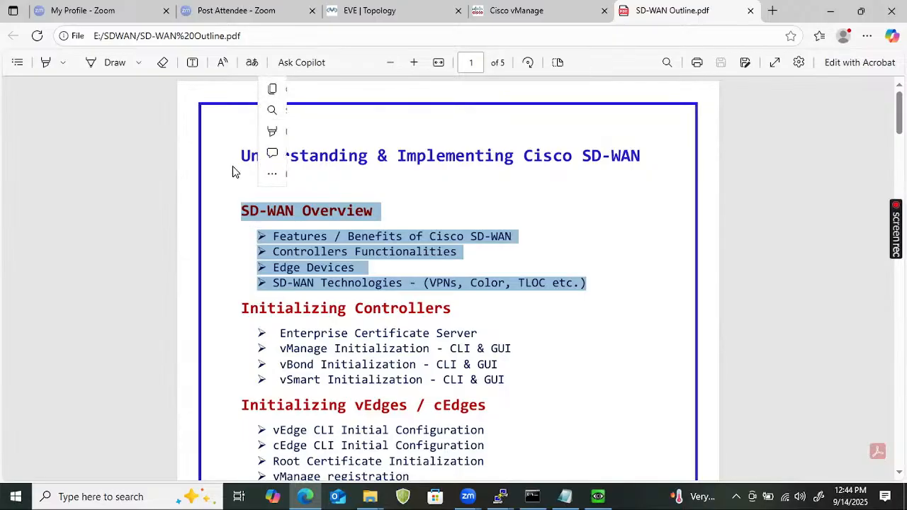
left_click_drag(242, 209, 612, 305)
scroll(454, 316, "down", 1)
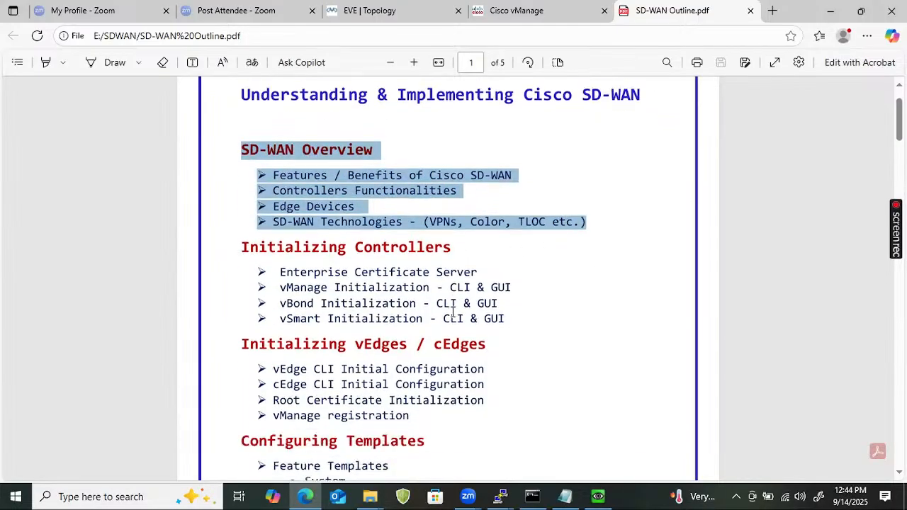
scroll(545, 269, "down", 1)
left_click_drag(510, 248, 210, 200)
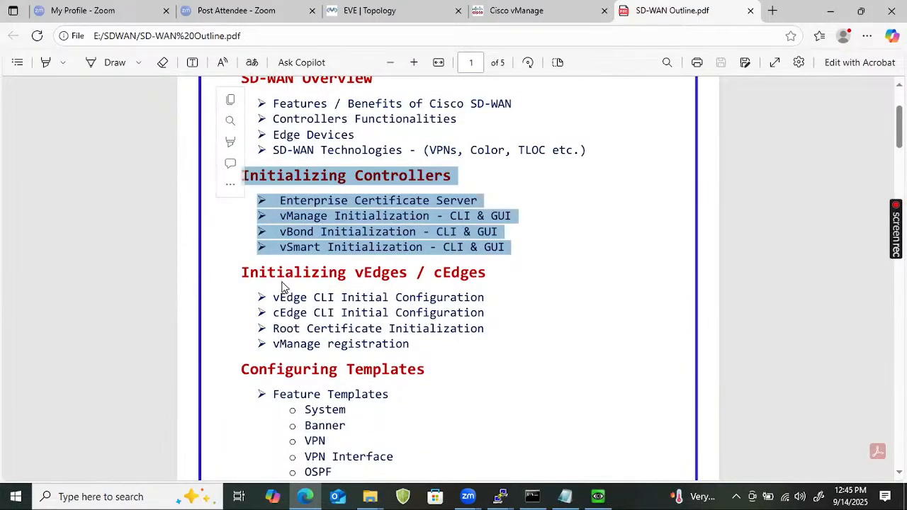
left_click_drag(274, 298, 447, 333)
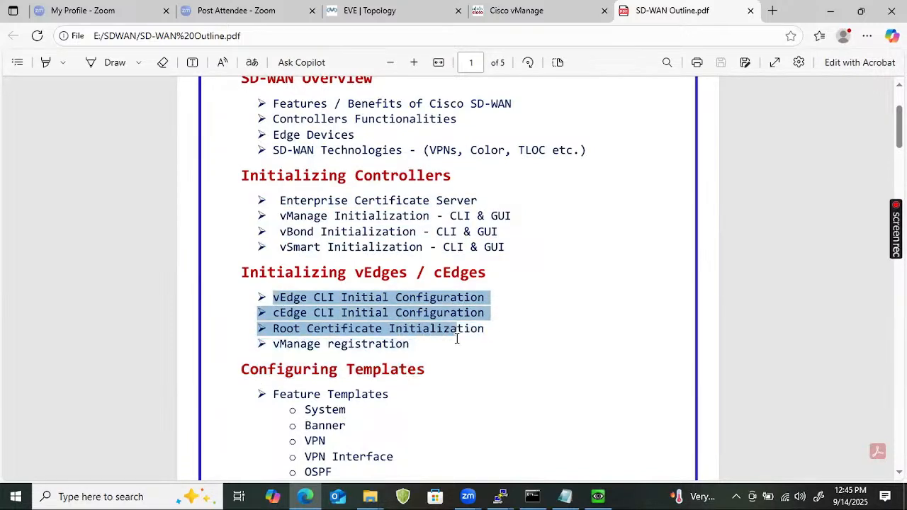
left_click_drag(456, 339, 457, 340)
left_click(428, 350)
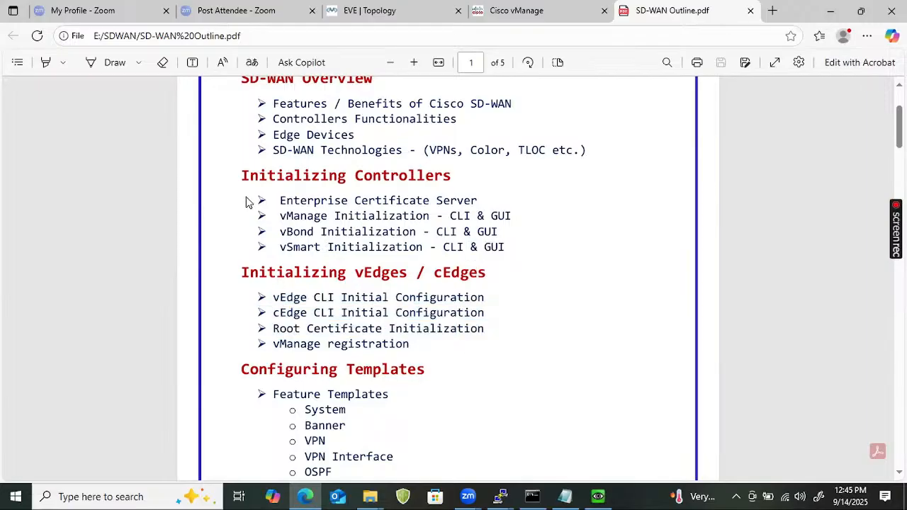
Highlight the Configuring Templates list, including the vSmart VPN0 & VPN512 and vEdges & cEdges items
scroll(213, 323, "down", 3)
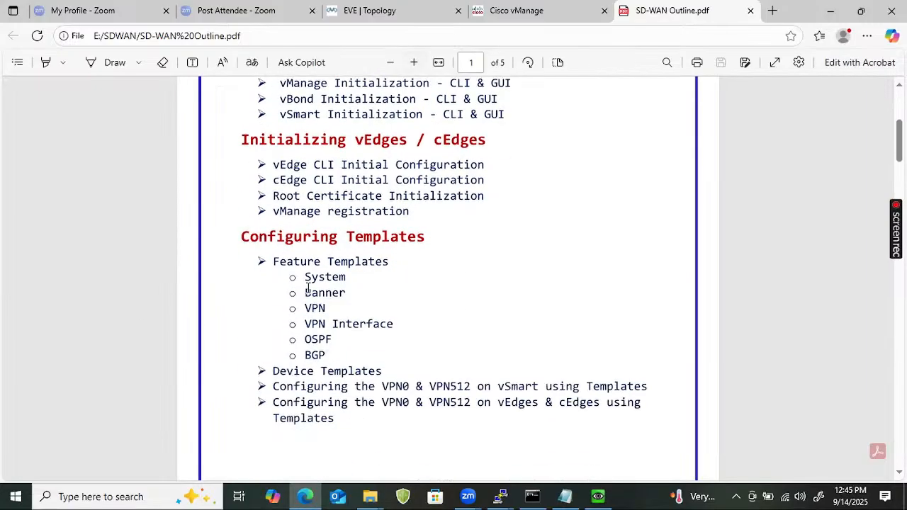
left_click_drag(243, 237, 401, 344)
left_click(325, 357)
left_click_drag(325, 358, 290, 356)
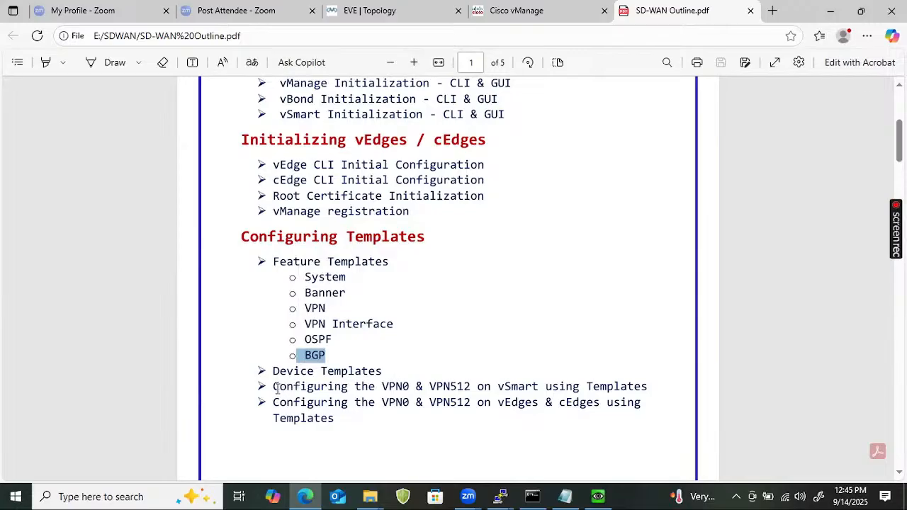
left_click_drag(277, 388, 609, 394)
triple_click(336, 392)
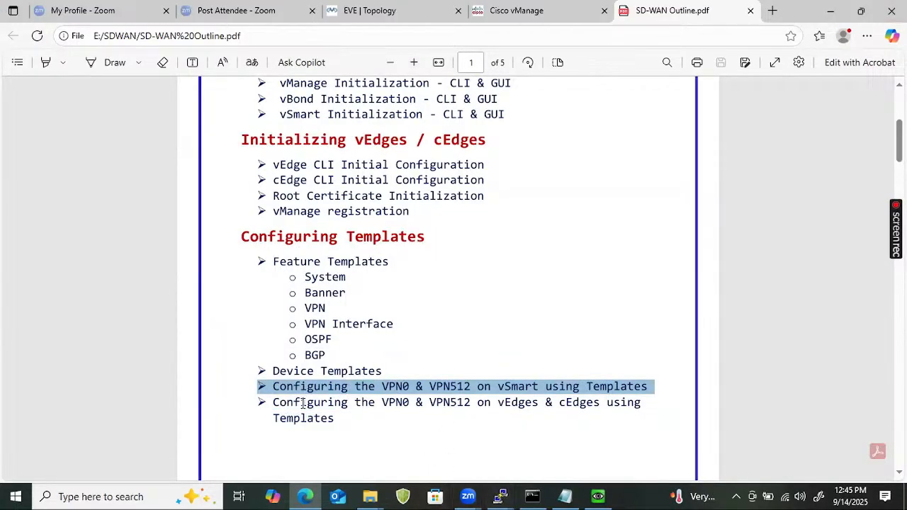
left_click_drag(294, 402, 268, 402)
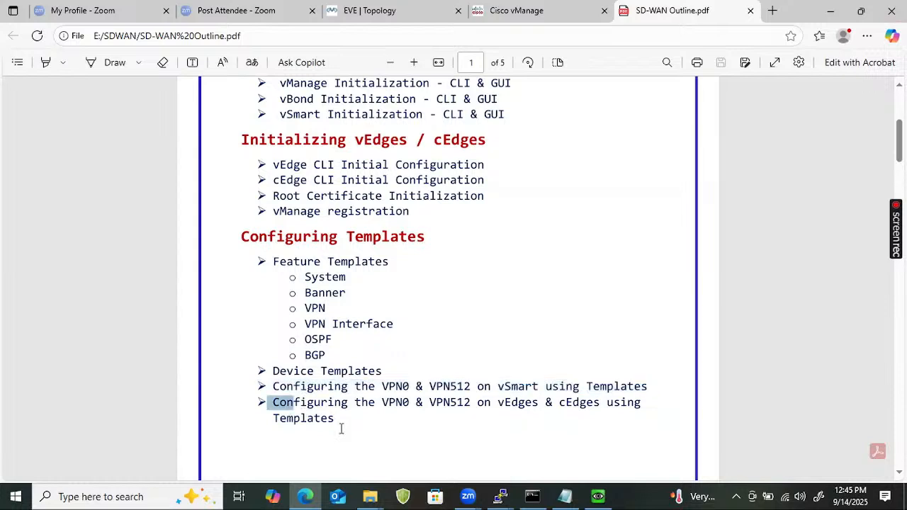
left_click_drag(341, 428, 389, 437)
left_click(652, 388)
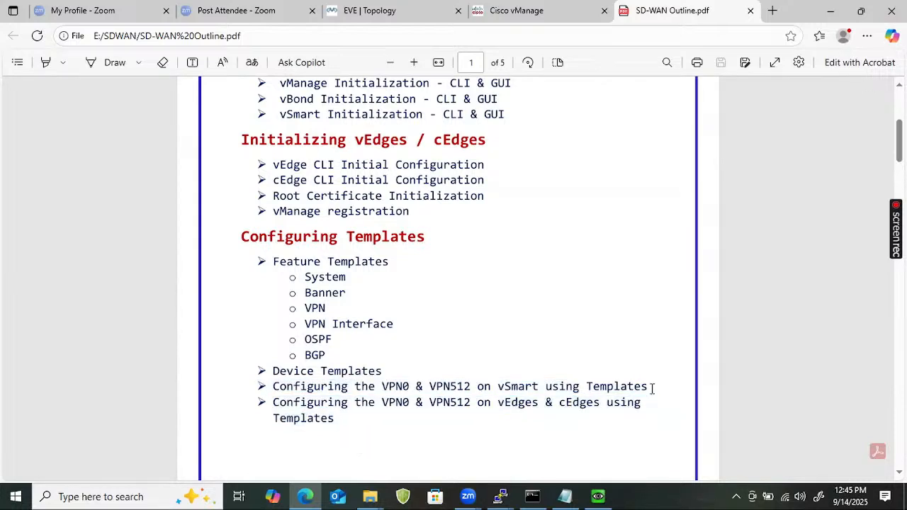
left_click(237, 392, "shift")
right_click(242, 398)
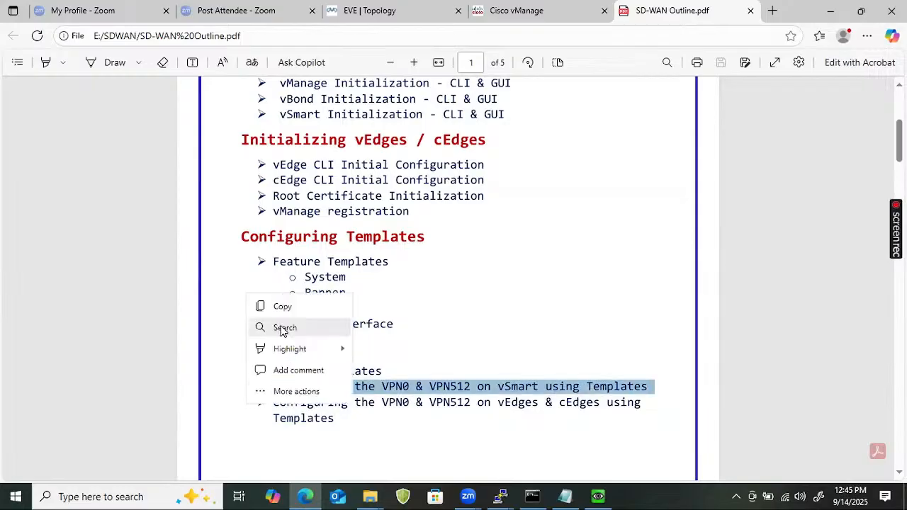
left_click(536, 340)
scroll(502, 356, "down", 4)
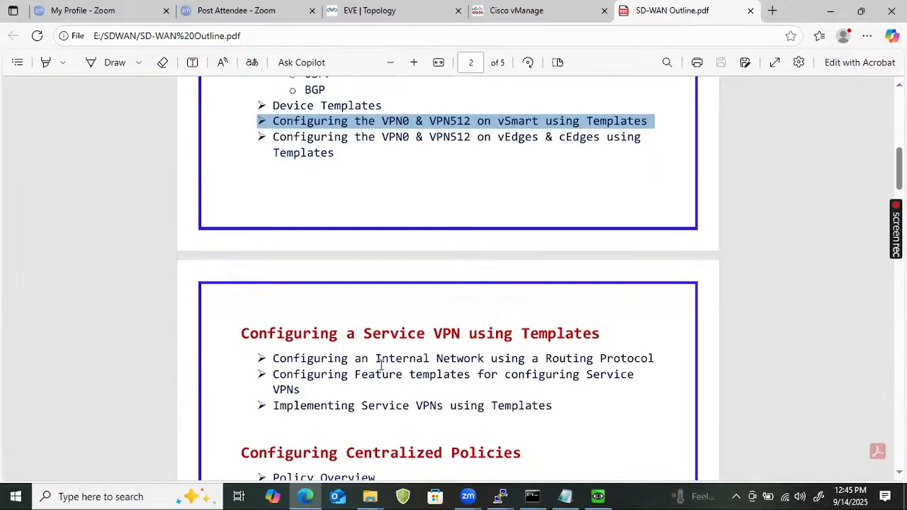
Highlight the Service VPN bullets, then the Centralized Policies and Advanced Configurations sections
left_click_drag(280, 358, 571, 404)
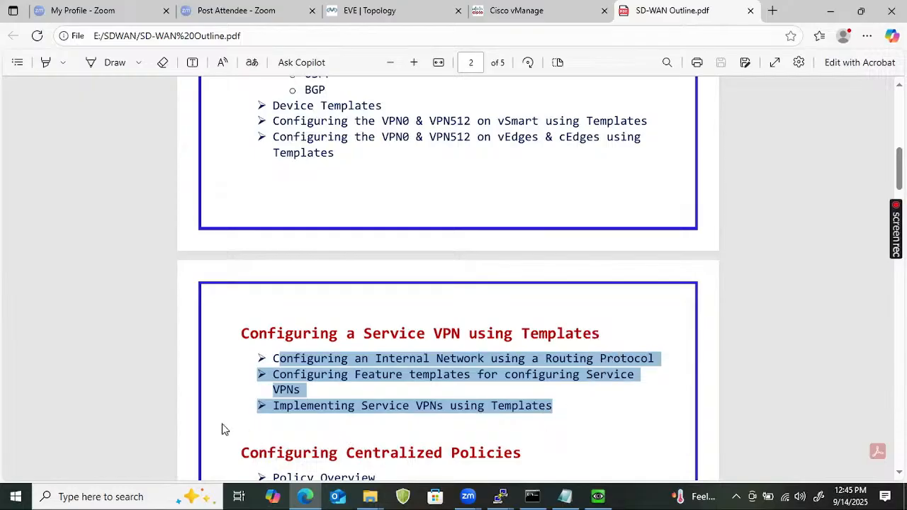
scroll(345, 414, "down", 3)
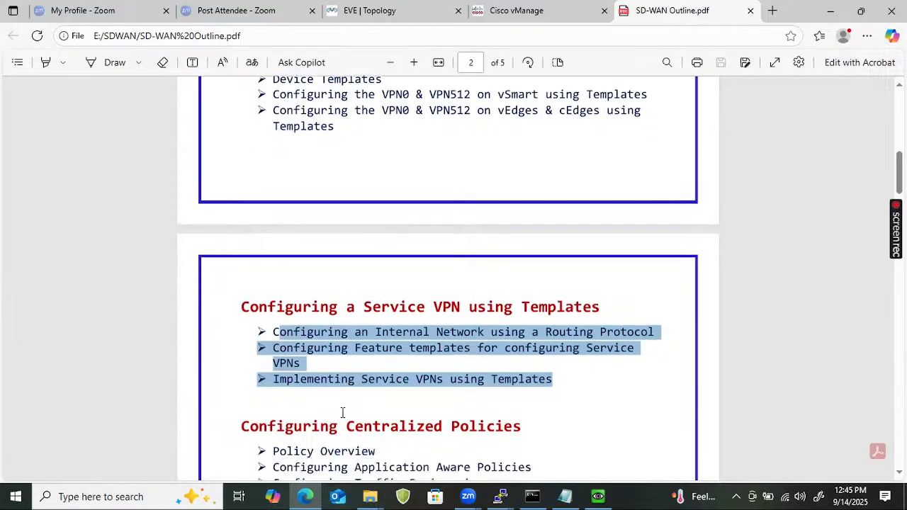
left_click_drag(242, 321, 476, 444)
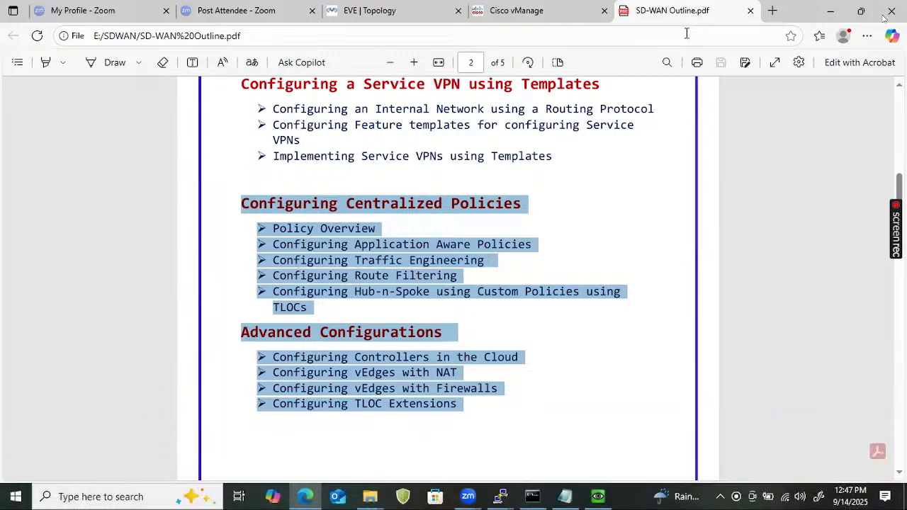
key("Escape")
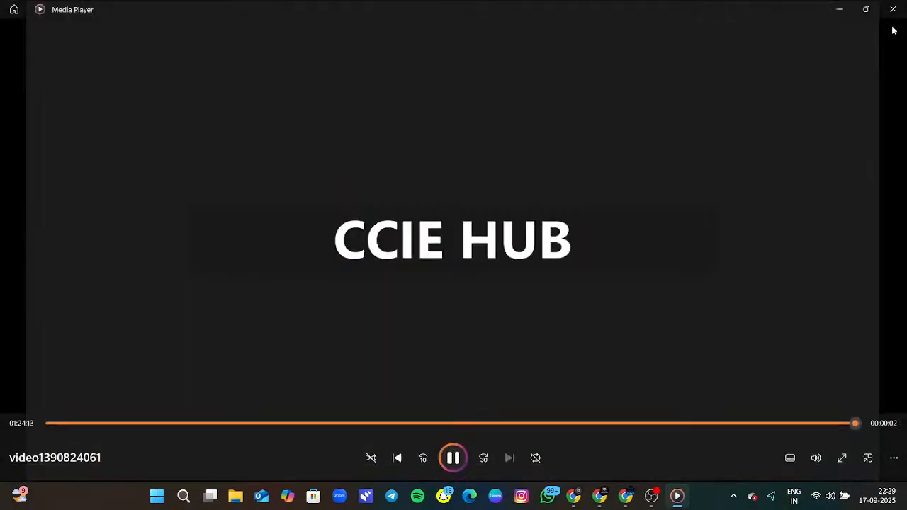
Bring OBS Studio to the front while the stream and recording keep running
key("alt+Tab")
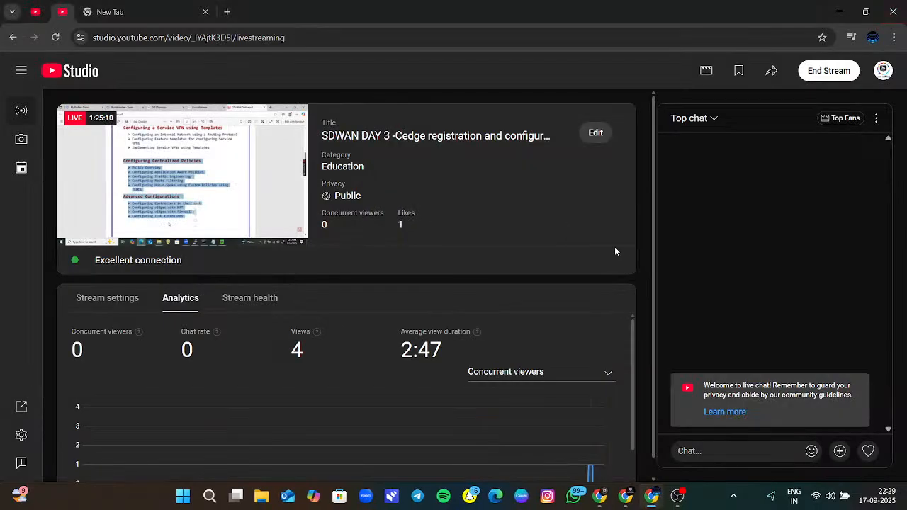
left_click(677, 496)
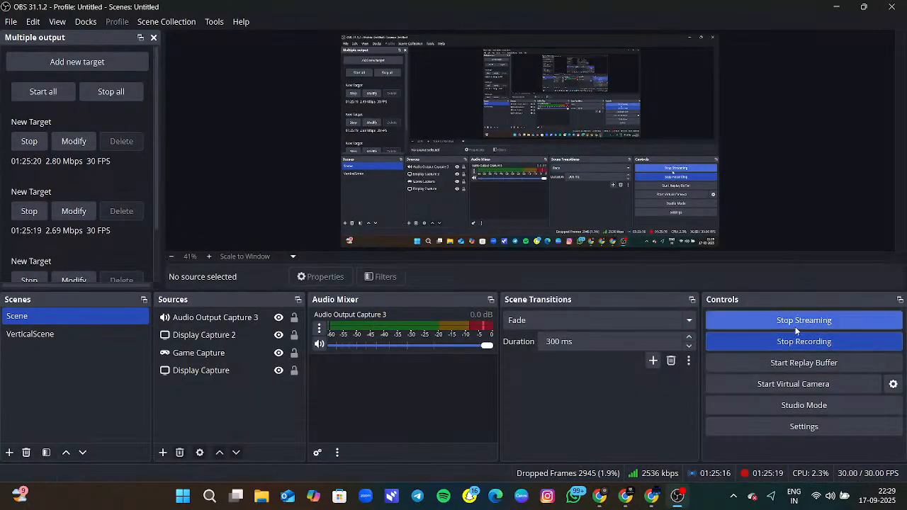